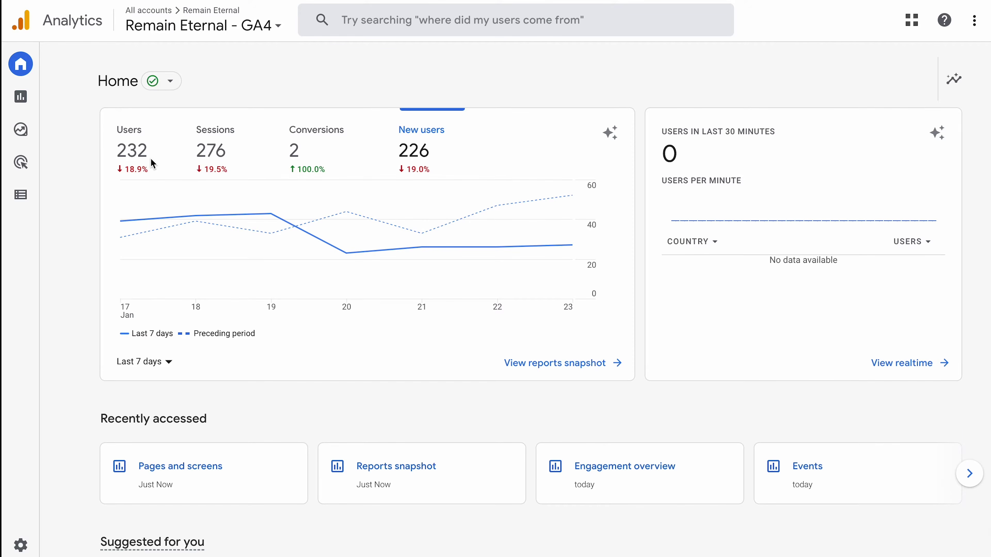
- Review the Home overview, including recently accessed reports, the suggested cards and the insights section
{"action": "scroll", "coordinate": [152, 162], "scroll_direction": "down", "scroll_amount": 3}
{"action": "scroll", "coordinate": [151, 162], "scroll_direction": "down", "scroll_amount": 5}
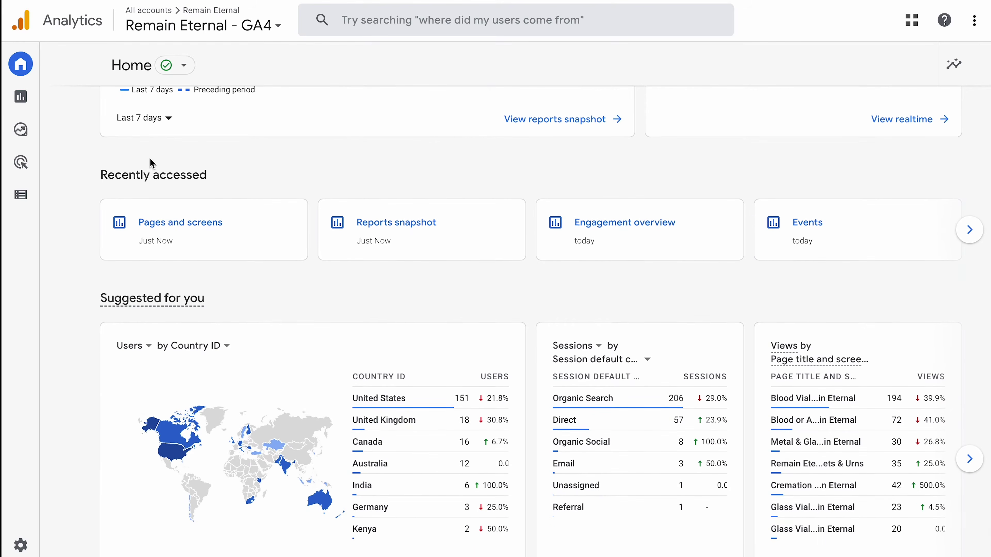
{"action": "scroll", "coordinate": [151, 162], "scroll_direction": "down", "scroll_amount": 3}
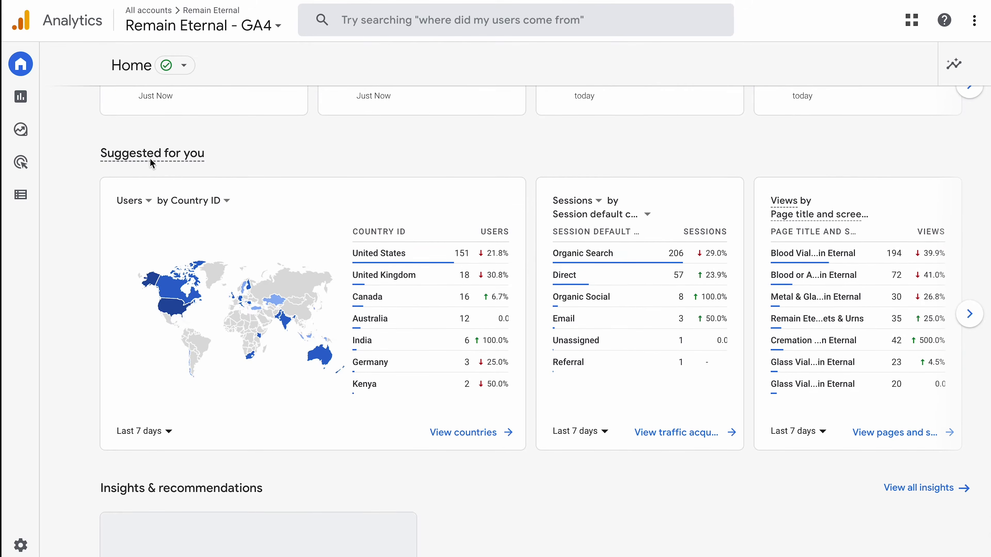
{"action": "scroll", "coordinate": [89, 160], "scroll_direction": "down", "scroll_amount": 1}
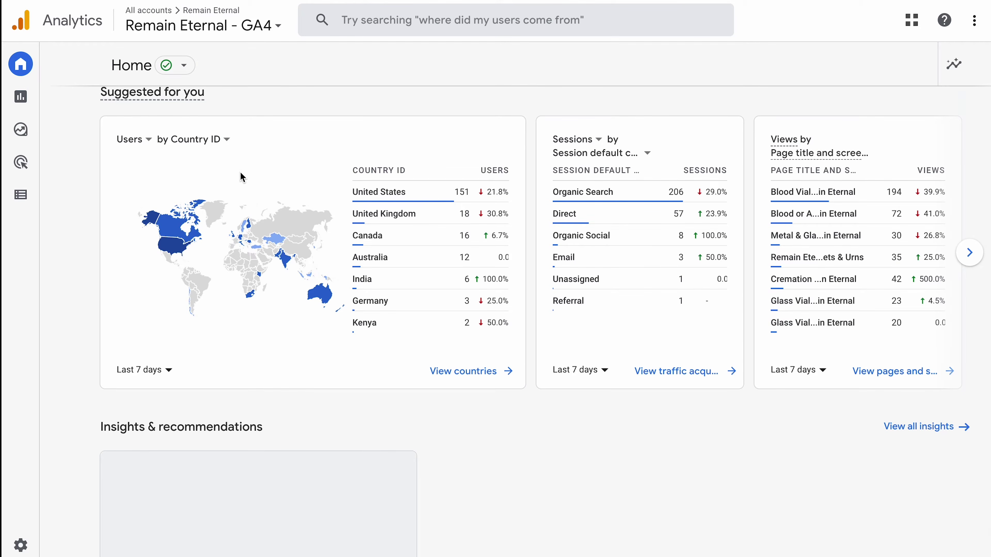
{"action": "scroll", "coordinate": [240, 172], "scroll_direction": "down", "scroll_amount": 5}
{"action": "scroll", "coordinate": [241, 177], "scroll_direction": "up", "scroll_amount": 15}
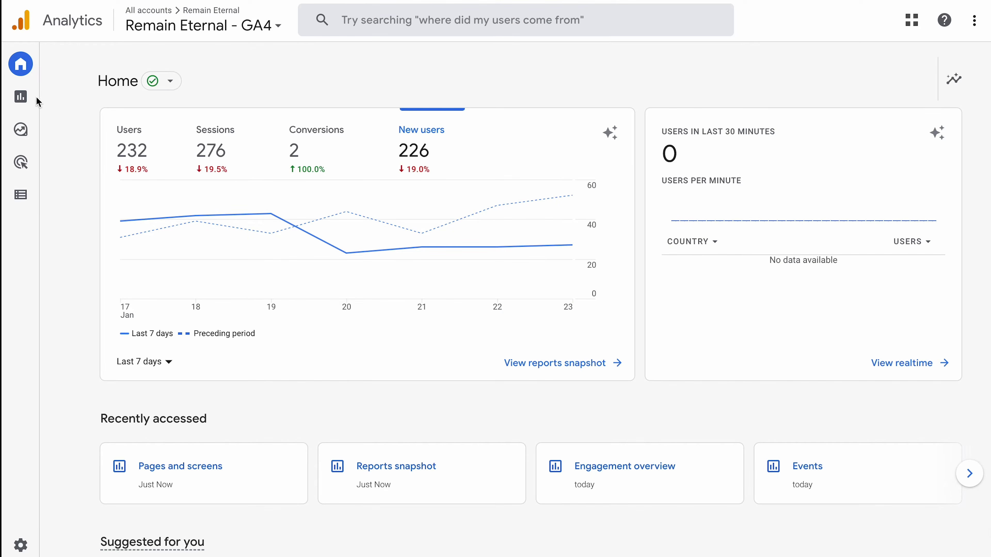
- Open the Reports snapshot and examine the user overview, new user channels, top campaigns and users by country
{"action": "left_click", "coordinate": [26, 97]}
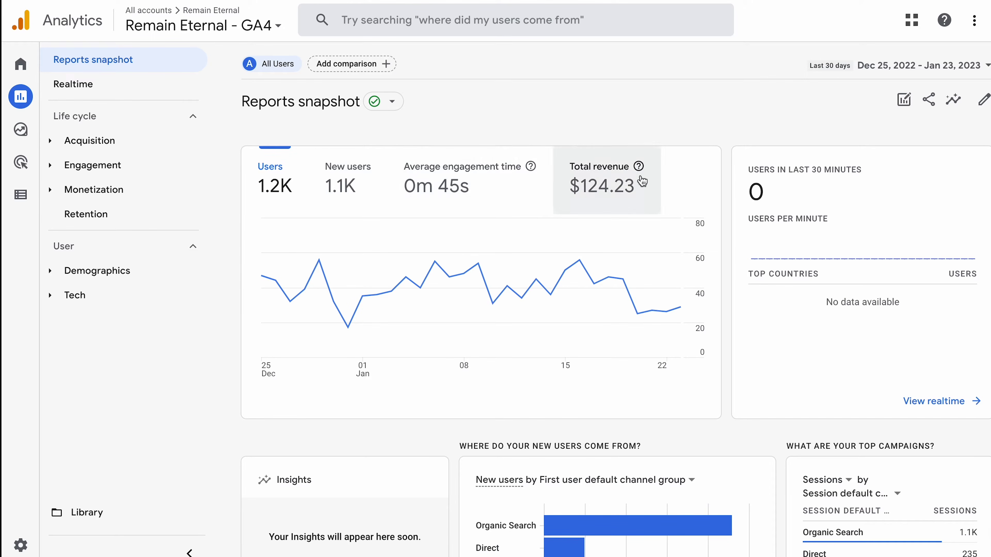
{"action": "scroll", "coordinate": [682, 236], "scroll_direction": "down", "scroll_amount": 6}
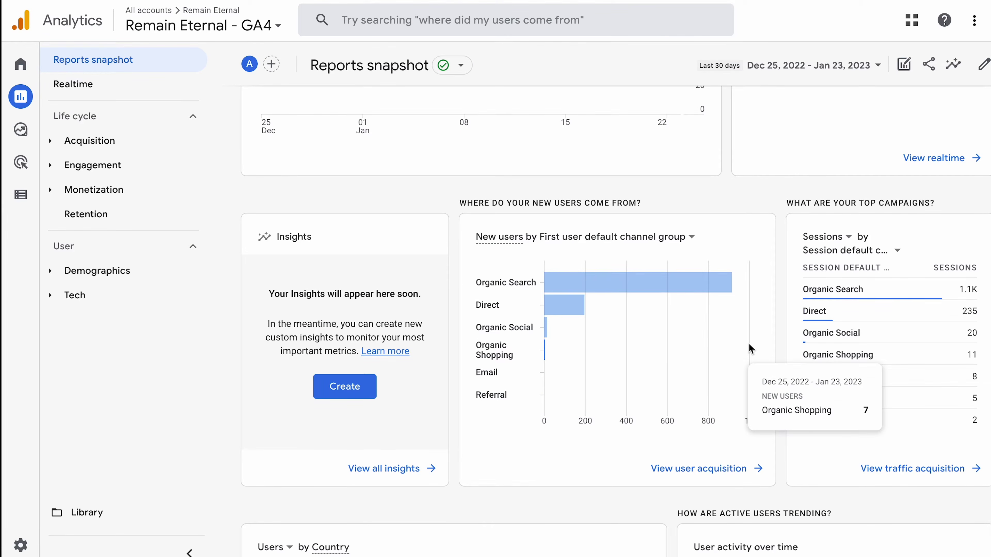
{"action": "scroll", "coordinate": [751, 349], "scroll_direction": "down", "scroll_amount": 1}
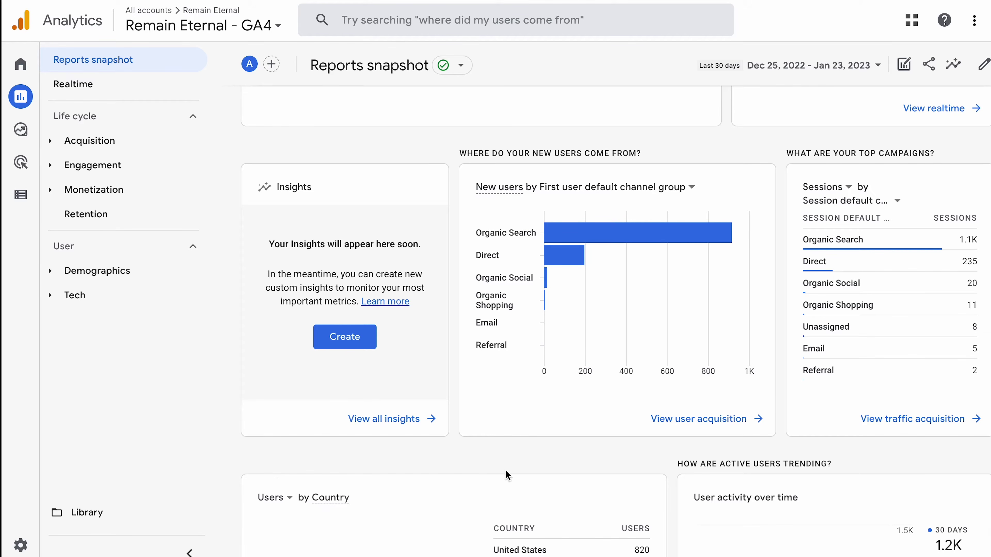
{"action": "scroll", "coordinate": [510, 470], "scroll_direction": "down", "scroll_amount": 4}
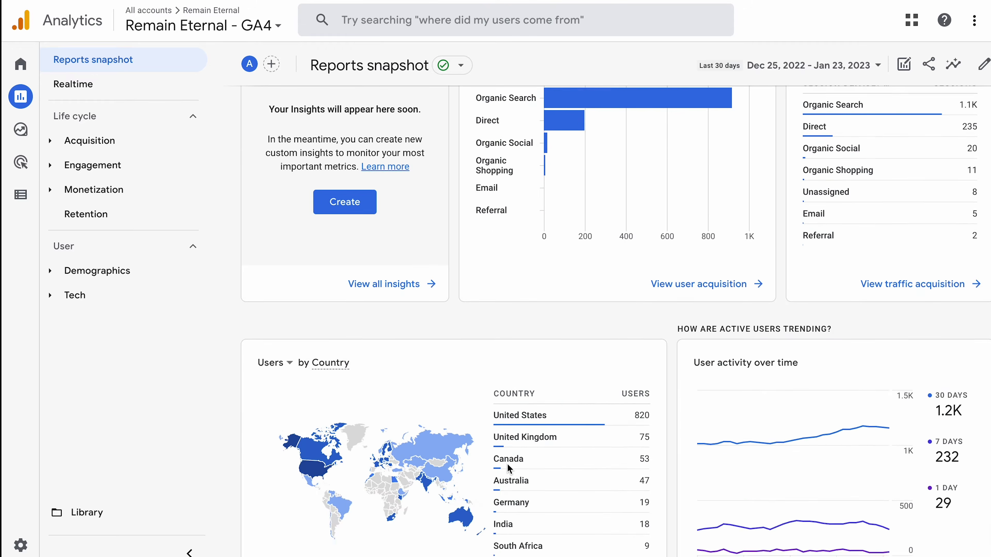
{"action": "scroll", "coordinate": [508, 468], "scroll_direction": "down", "scroll_amount": 3}
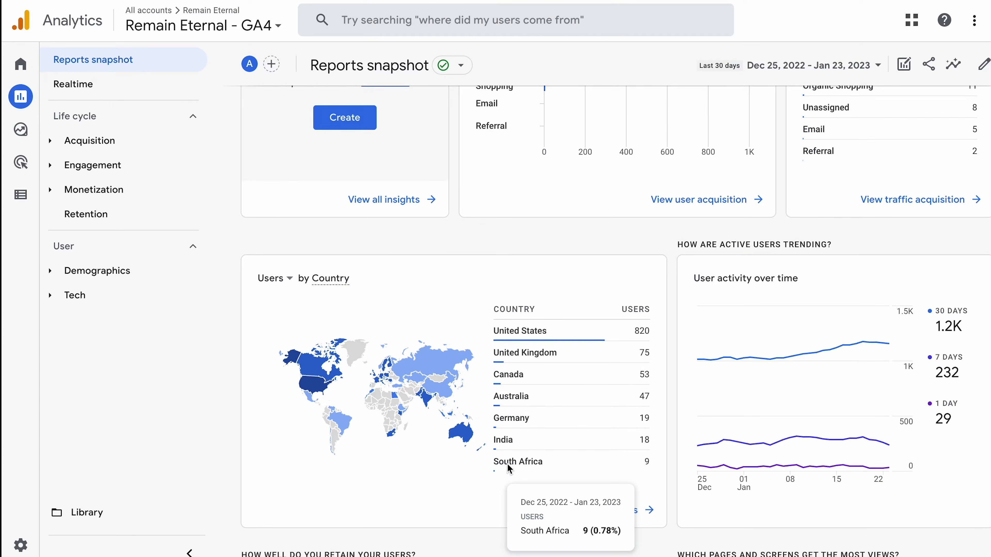
{"action": "scroll", "coordinate": [507, 463], "scroll_direction": "down", "scroll_amount": 2}
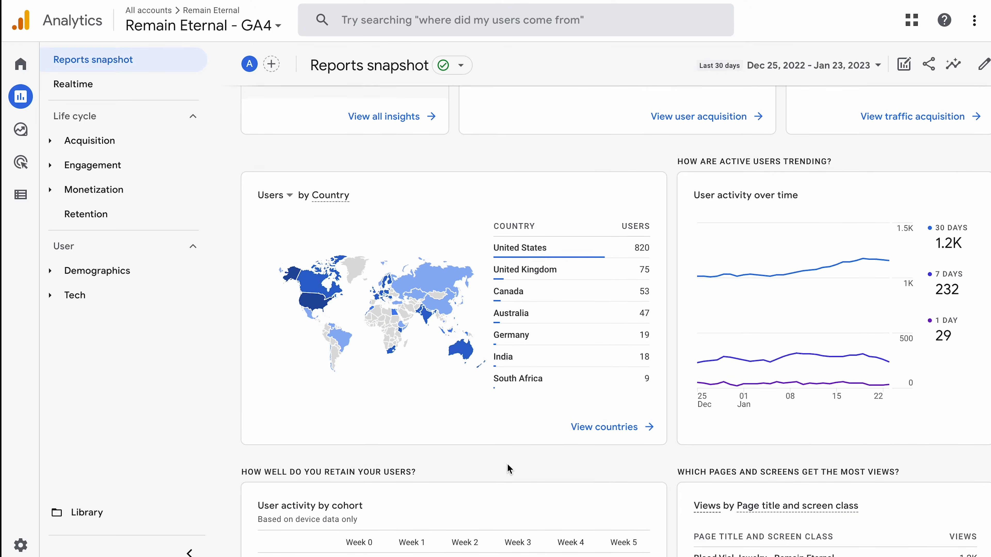
- Examine the snapshot's user retention cohorts, most viewed pages, top events, top conversions and top selling products
{"action": "scroll", "coordinate": [507, 465], "scroll_direction": "down", "scroll_amount": 5}
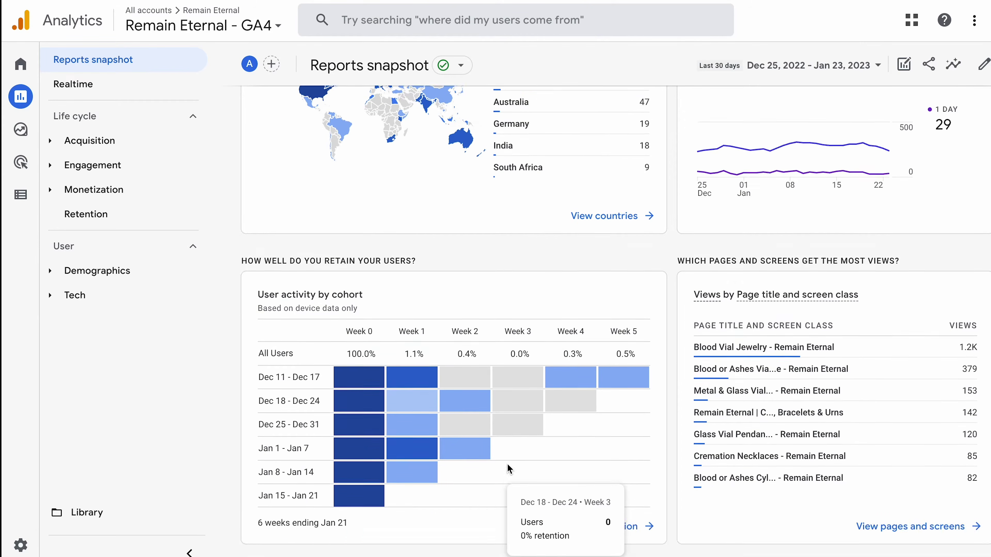
{"action": "scroll", "coordinate": [508, 466], "scroll_direction": "down", "scroll_amount": 2}
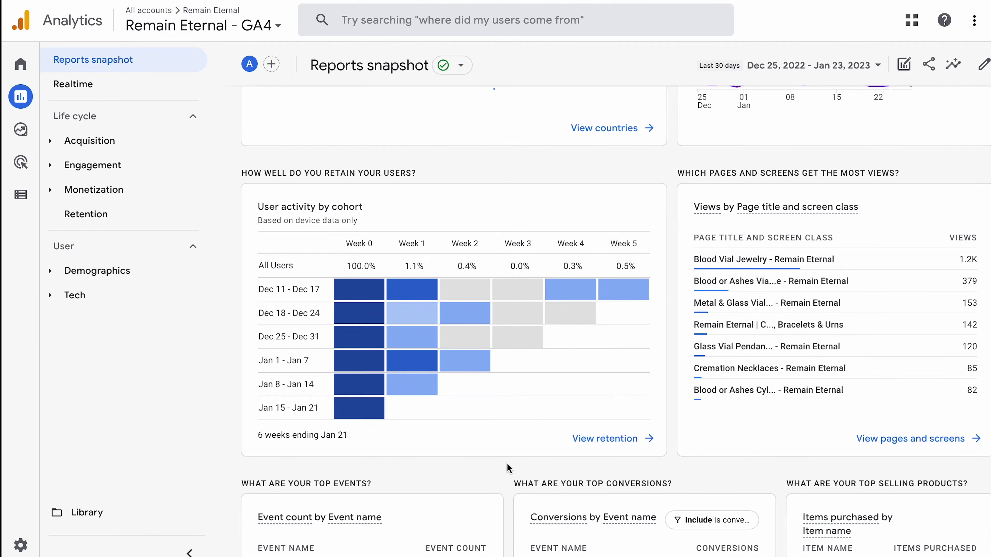
{"action": "scroll", "coordinate": [507, 467], "scroll_direction": "down", "scroll_amount": 1}
{"action": "scroll", "coordinate": [507, 467], "scroll_direction": "down", "scroll_amount": 1}
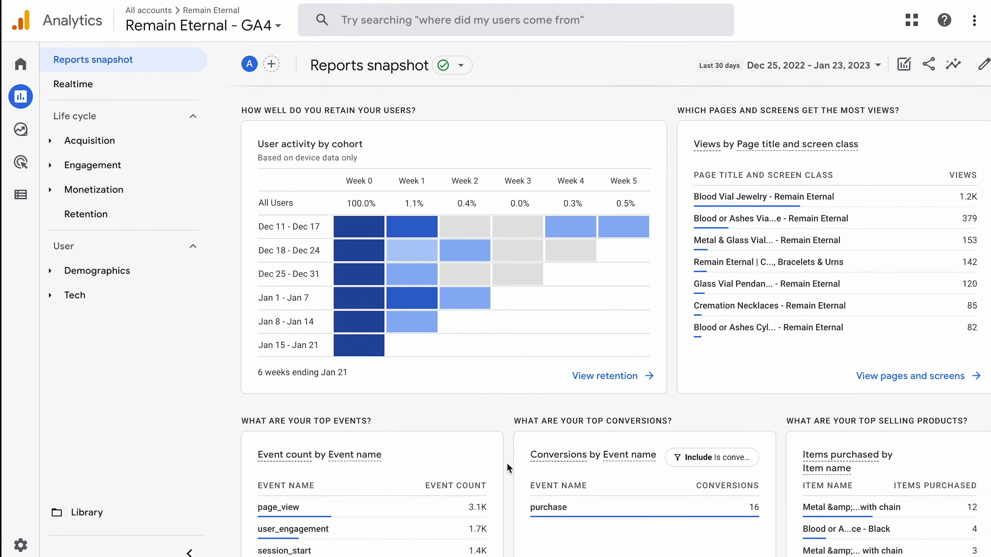
{"action": "scroll", "coordinate": [507, 467], "scroll_direction": "down", "scroll_amount": 3}
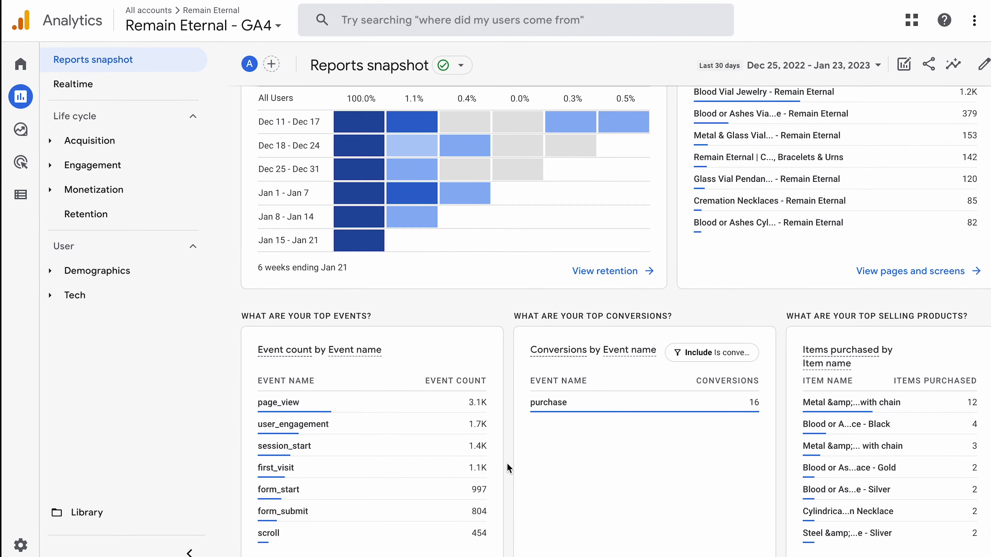
{"action": "scroll", "coordinate": [507, 467], "scroll_direction": "down", "scroll_amount": 3}
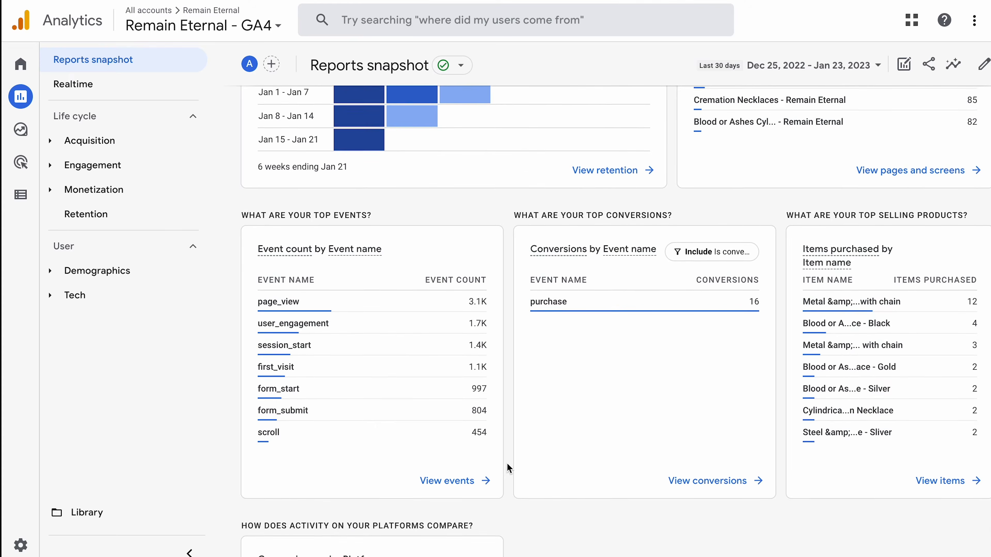
{"action": "scroll", "coordinate": [508, 467], "scroll_direction": "down", "scroll_amount": 1}
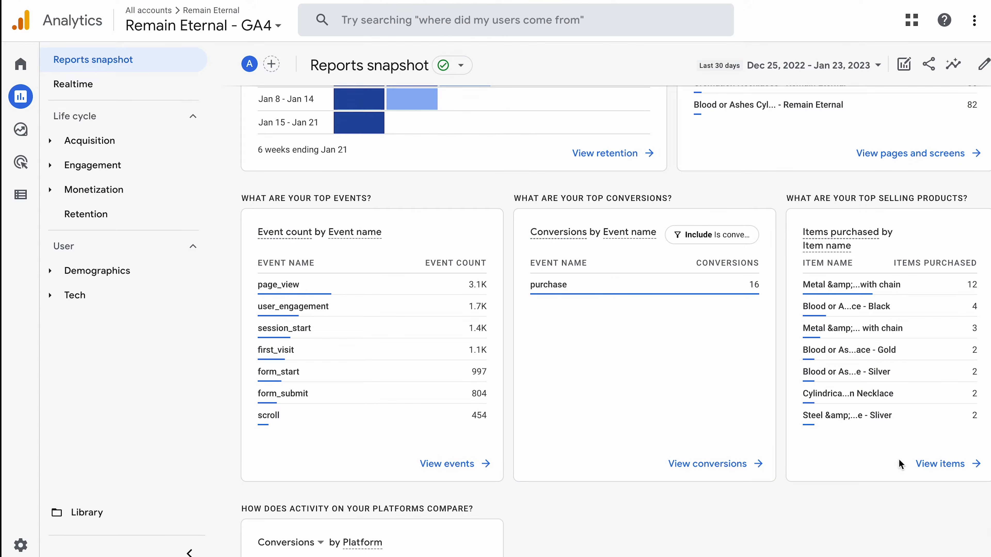
- Open the full items report from the top selling products card and review the purchases and revenue per item
{"action": "left_click", "coordinate": [944, 464]}
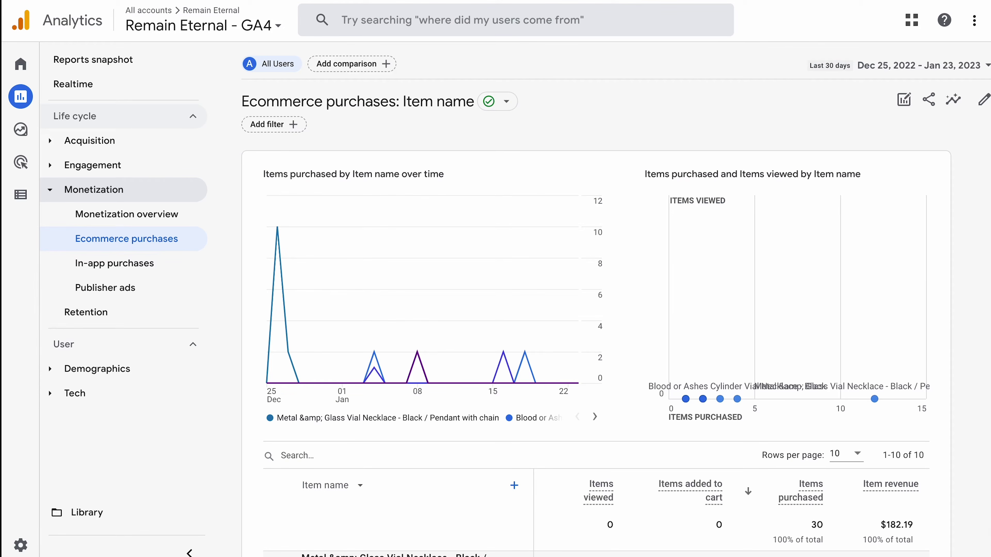
{"action": "scroll", "coordinate": [980, 321], "scroll_direction": "down", "scroll_amount": 3}
{"action": "scroll", "coordinate": [979, 318], "scroll_direction": "down", "scroll_amount": 5}
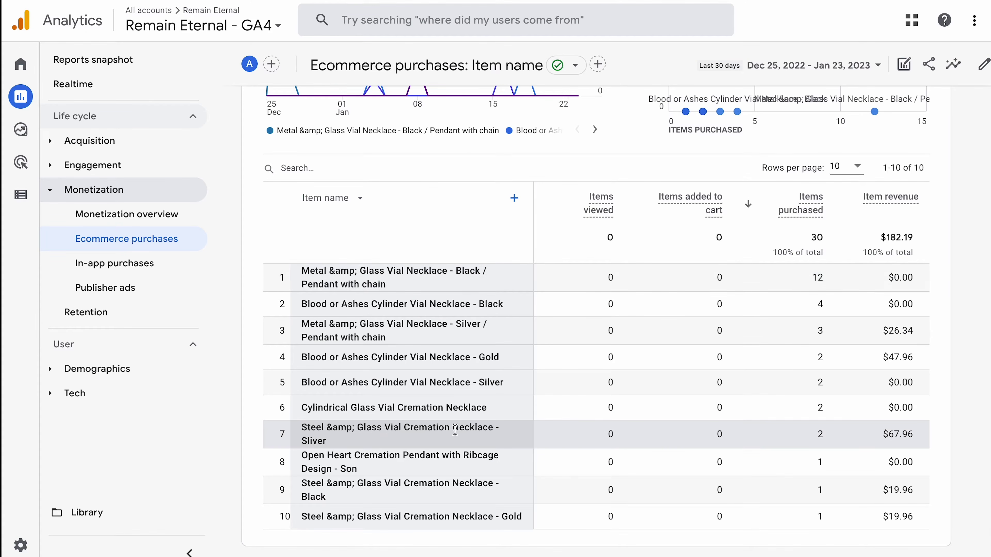
{"action": "scroll", "coordinate": [587, 352], "scroll_direction": "up", "scroll_amount": 8}
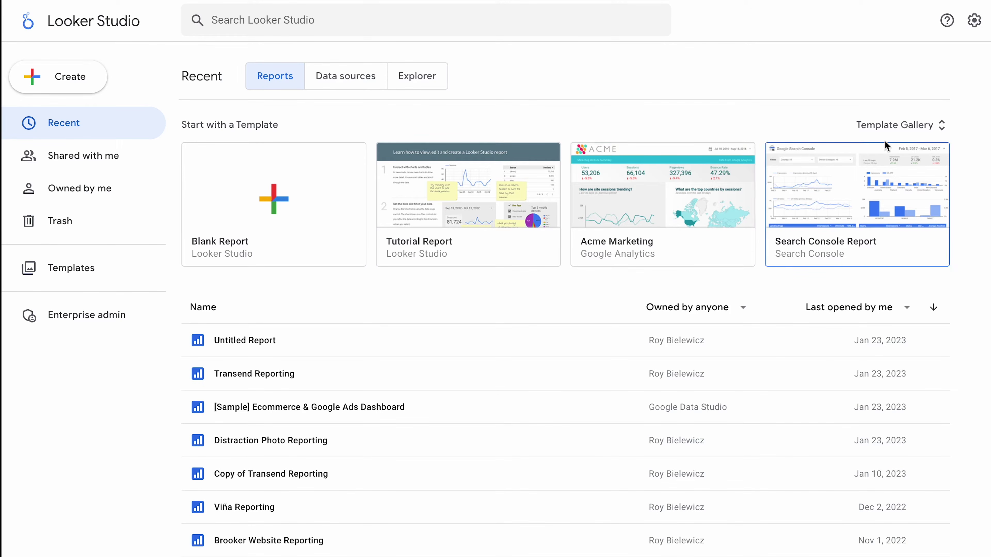
- Browse the Template Gallery's Google Analytics, BigQuery, Google Sheets and YouTube Analytics templates, and return to the recent reports
{"action": "left_click", "coordinate": [892, 128]}
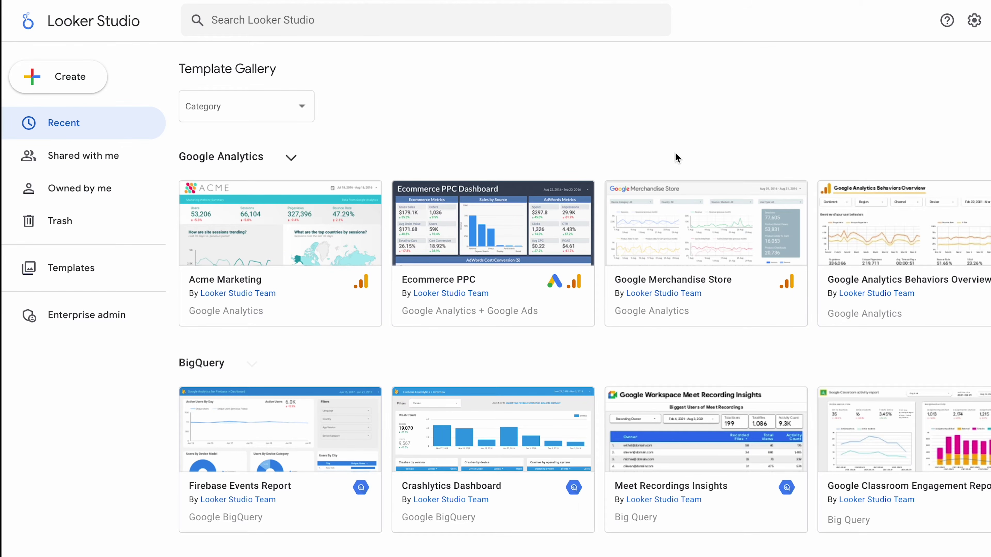
{"action": "scroll", "coordinate": [677, 158], "scroll_direction": "down", "scroll_amount": 1}
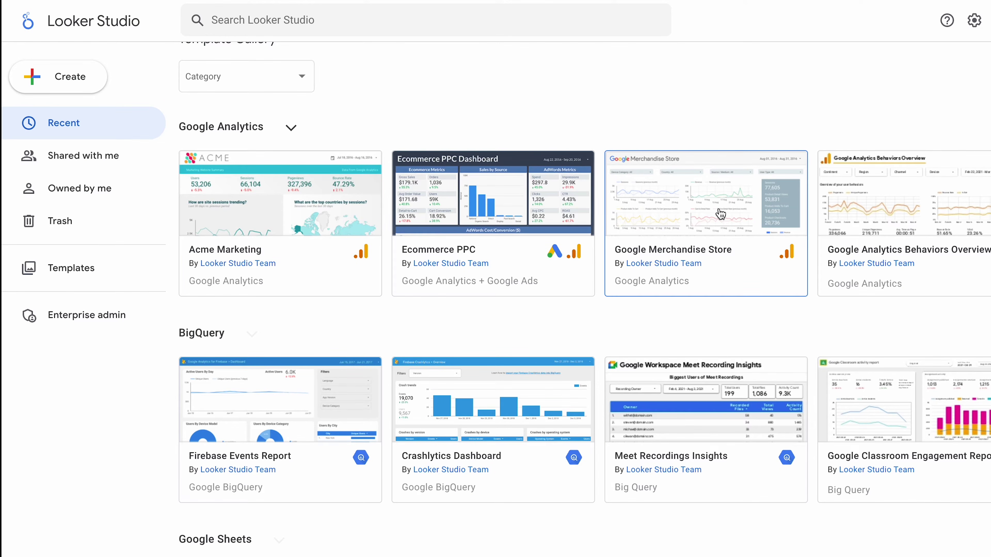
{"action": "scroll", "coordinate": [720, 214], "scroll_direction": "down", "scroll_amount": 3}
{"action": "scroll", "coordinate": [720, 214], "scroll_direction": "down", "scroll_amount": 3}
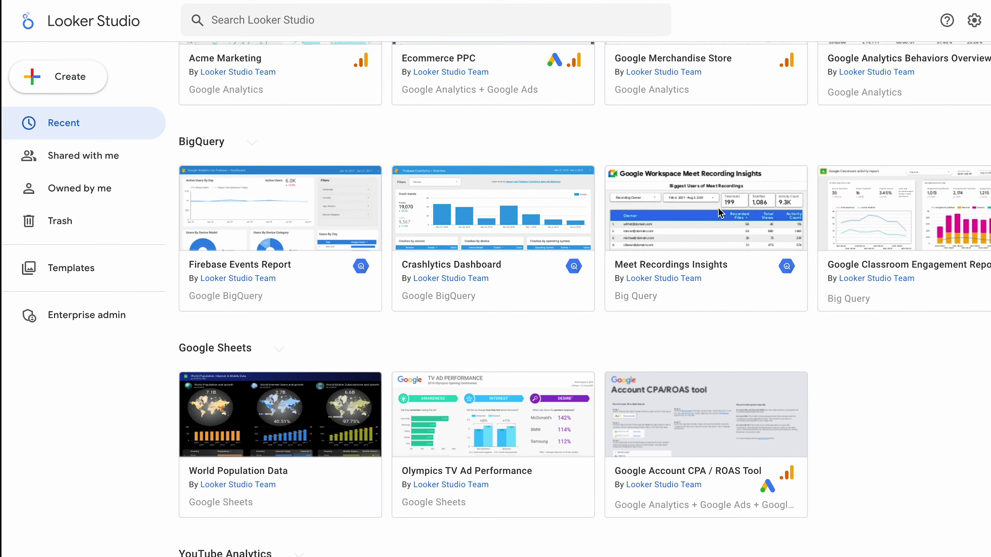
{"action": "scroll", "coordinate": [718, 211], "scroll_direction": "down", "scroll_amount": 5}
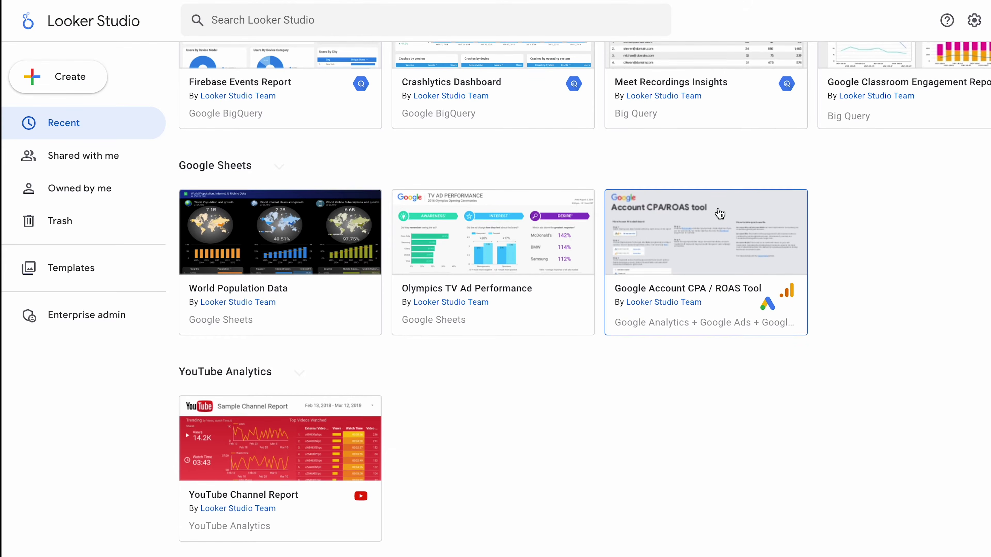
{"action": "scroll", "coordinate": [721, 213], "scroll_direction": "up", "scroll_amount": 10}
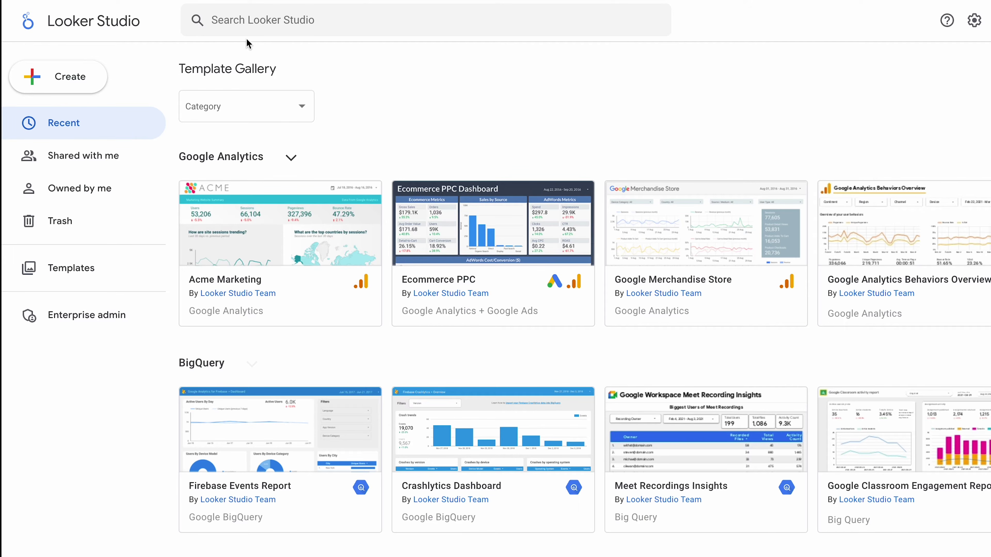
{"action": "left_click", "coordinate": [19, 2]}
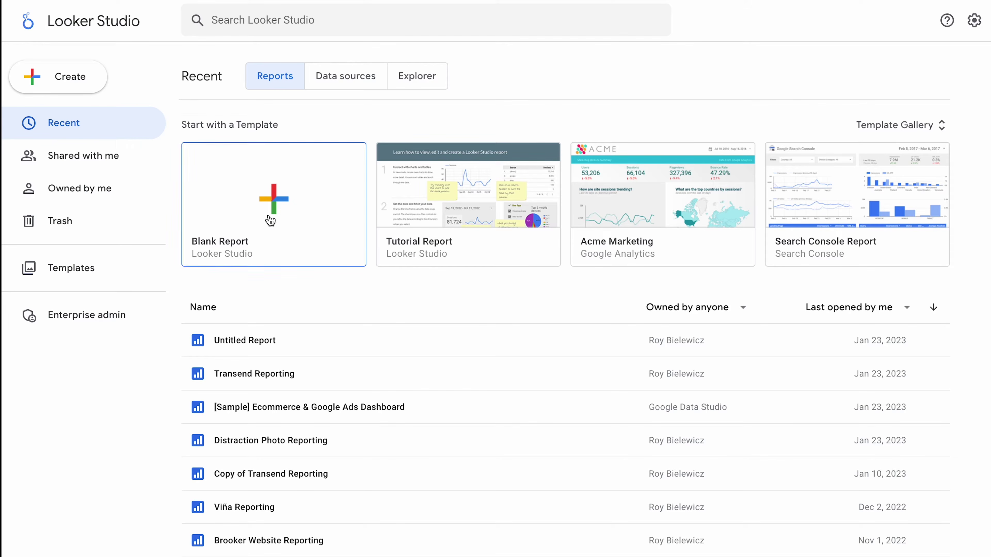
- Create a blank report and look through the Google connectors available for adding data
{"action": "left_click", "coordinate": [289, 203]}
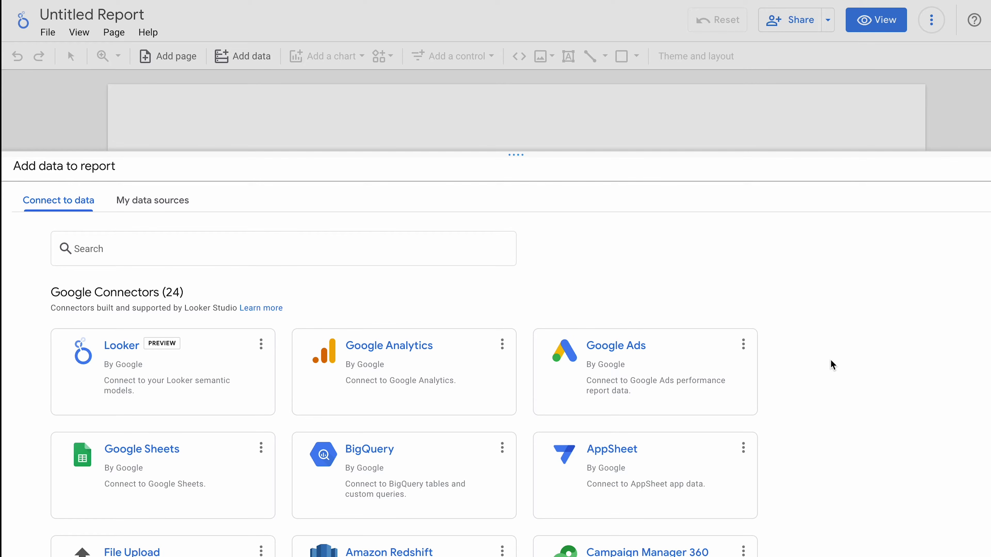
{"action": "scroll", "coordinate": [830, 360], "scroll_direction": "down", "scroll_amount": 1}
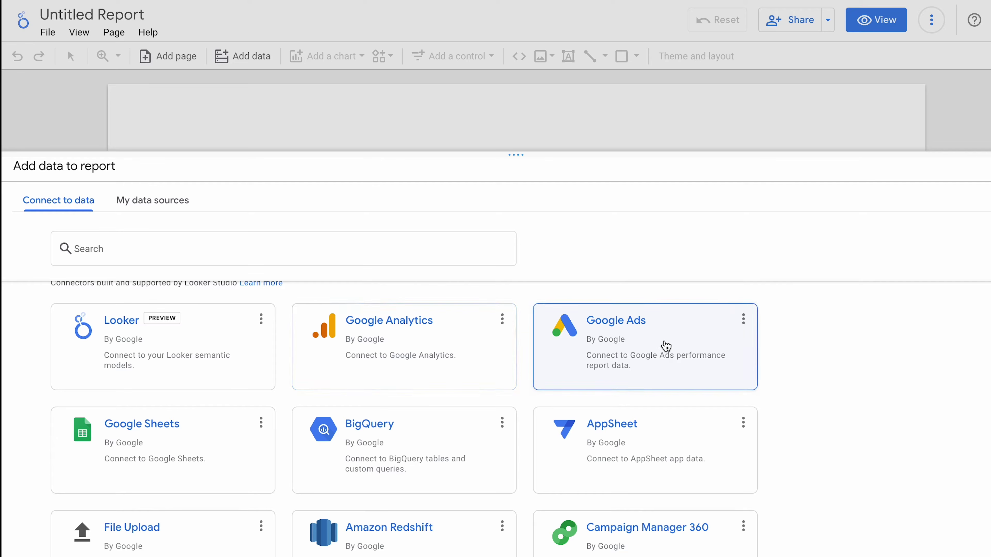
{"action": "scroll", "coordinate": [666, 346], "scroll_direction": "down", "scroll_amount": 1}
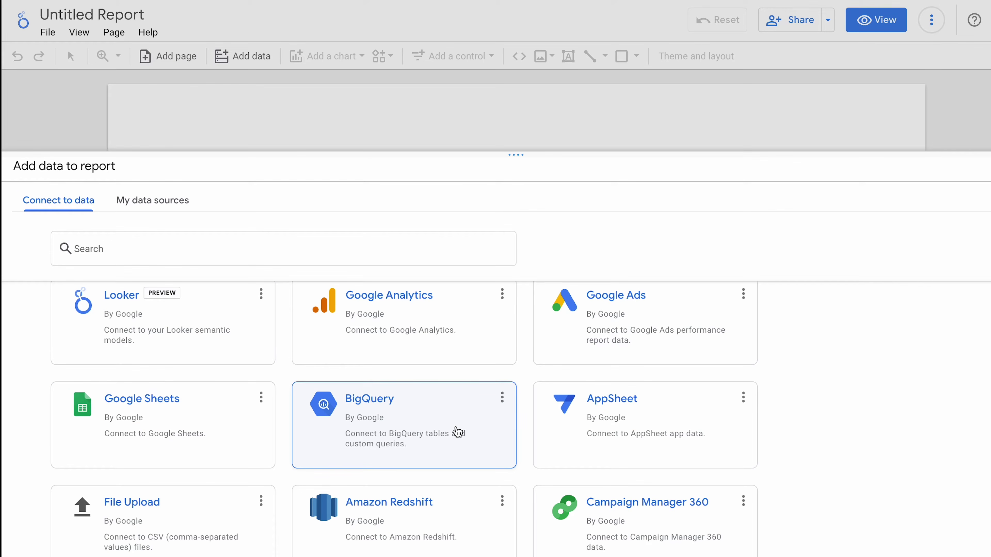
{"action": "scroll", "coordinate": [457, 432], "scroll_direction": "down", "scroll_amount": 3}
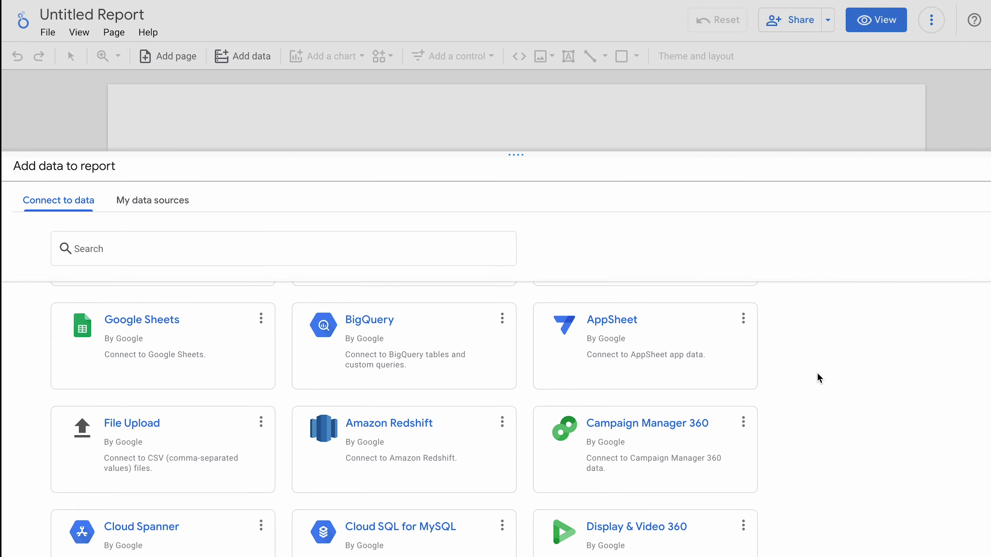
{"action": "scroll", "coordinate": [497, 372], "scroll_direction": "up", "scroll_amount": 3}
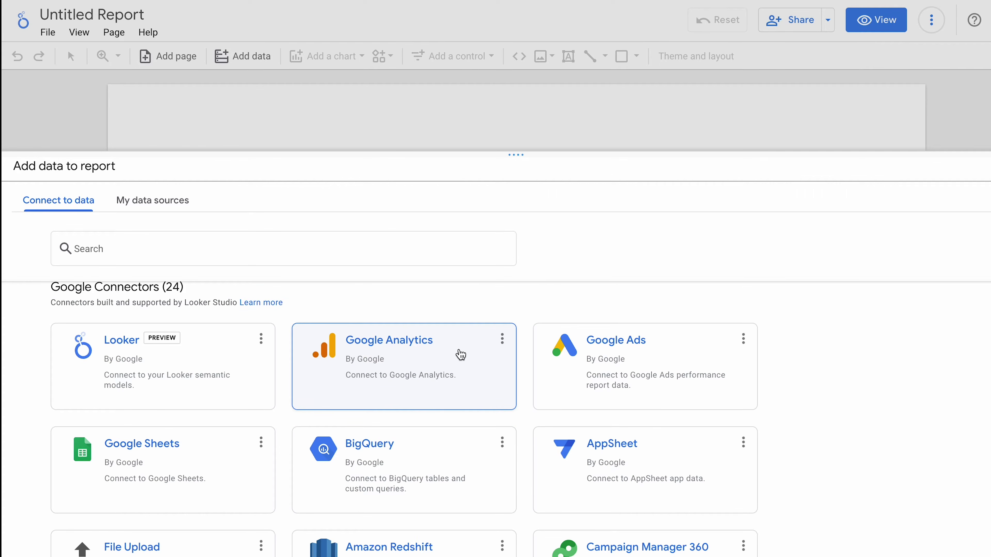
- Add the Remain Eternal - GA4 property from the Remain Eternal account to the report through the Google Analytics connector
{"action": "left_click", "coordinate": [461, 355]}
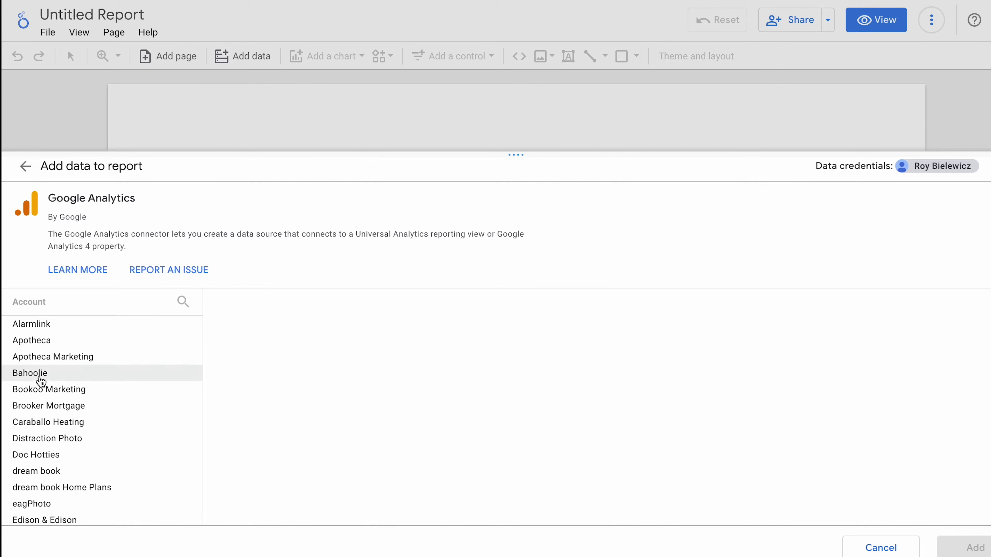
{"action": "scroll", "coordinate": [105, 391], "scroll_direction": "down", "scroll_amount": 3}
{"action": "scroll", "coordinate": [106, 390], "scroll_direction": "down", "scroll_amount": 5}
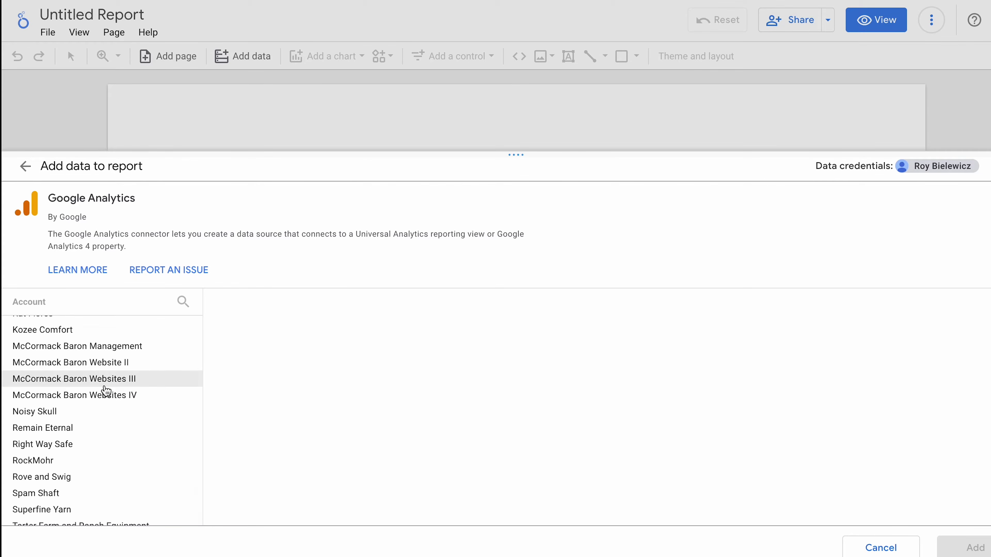
{"action": "left_click", "coordinate": [75, 428]}
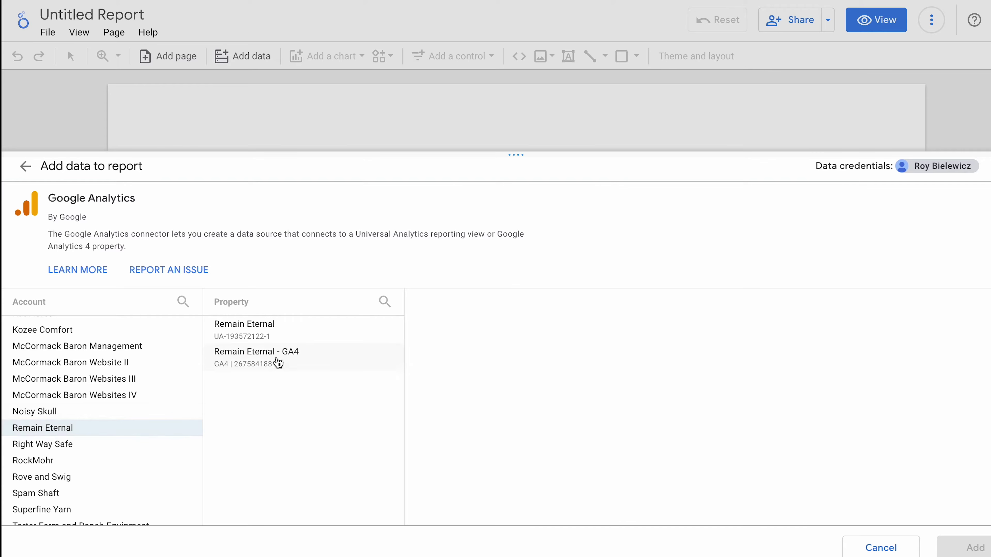
{"action": "left_click", "coordinate": [277, 362]}
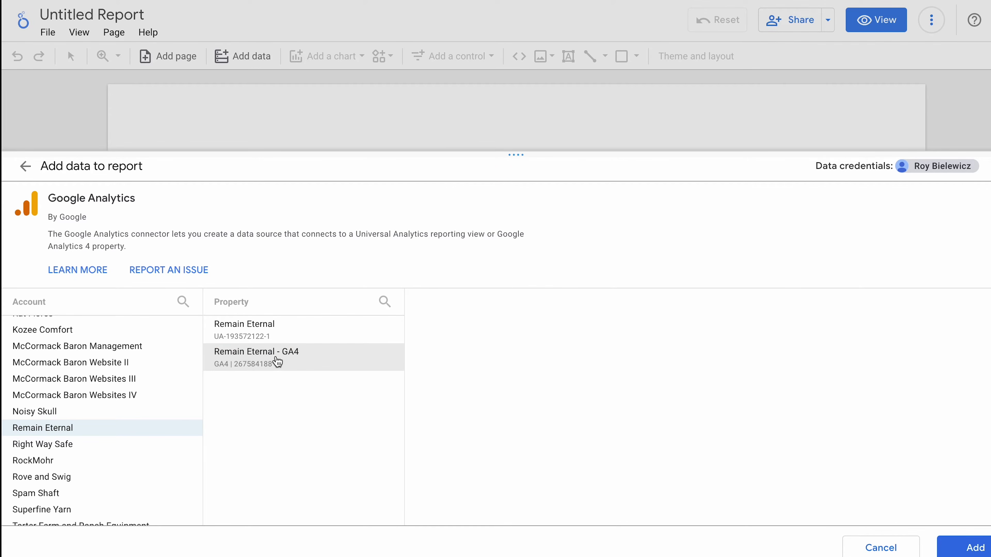
{"action": "left_click", "coordinate": [967, 548]}
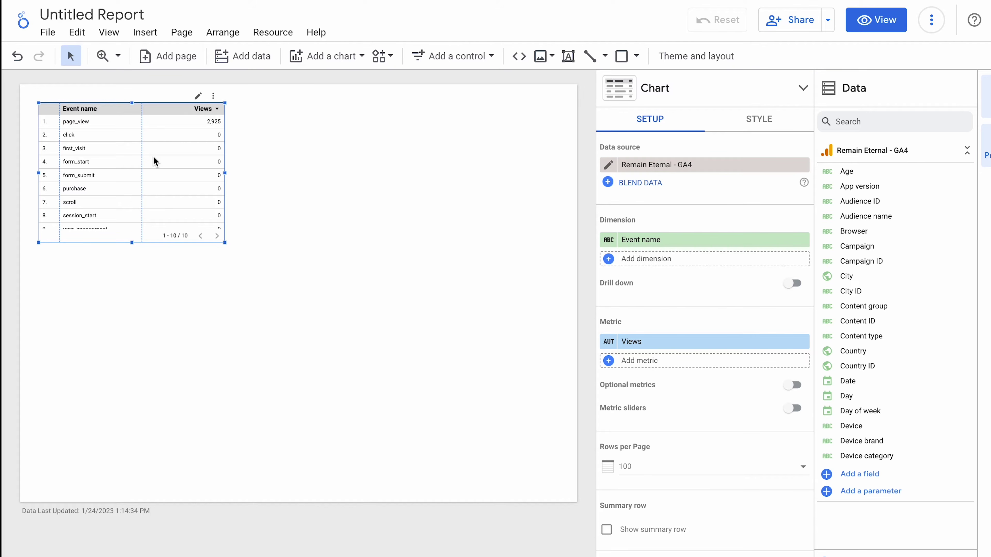
- Delete the default event name table from the canvas and look through the available Remain Eternal - GA4 fields
{"action": "key", "text": "Delete"}
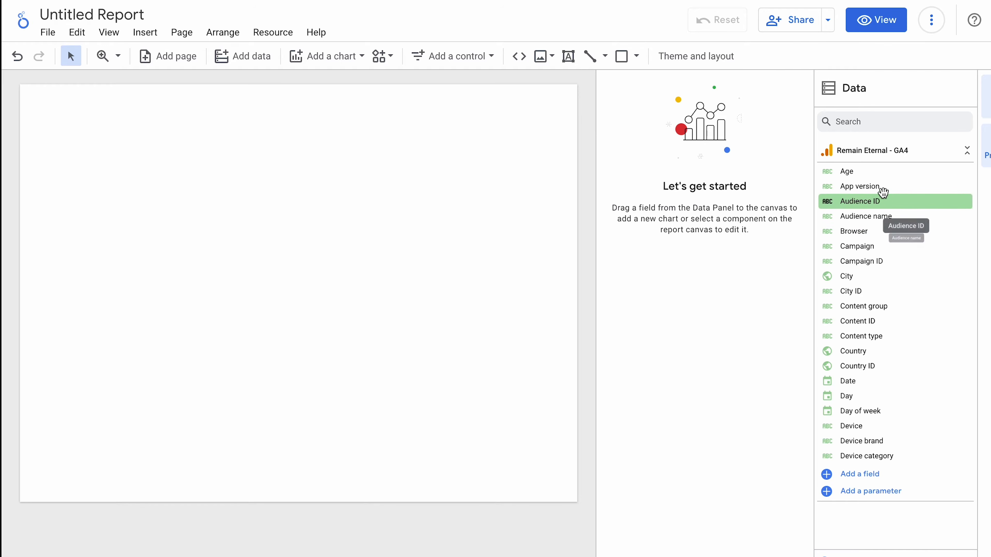
{"action": "scroll", "coordinate": [897, 335], "scroll_direction": "down", "scroll_amount": 2}
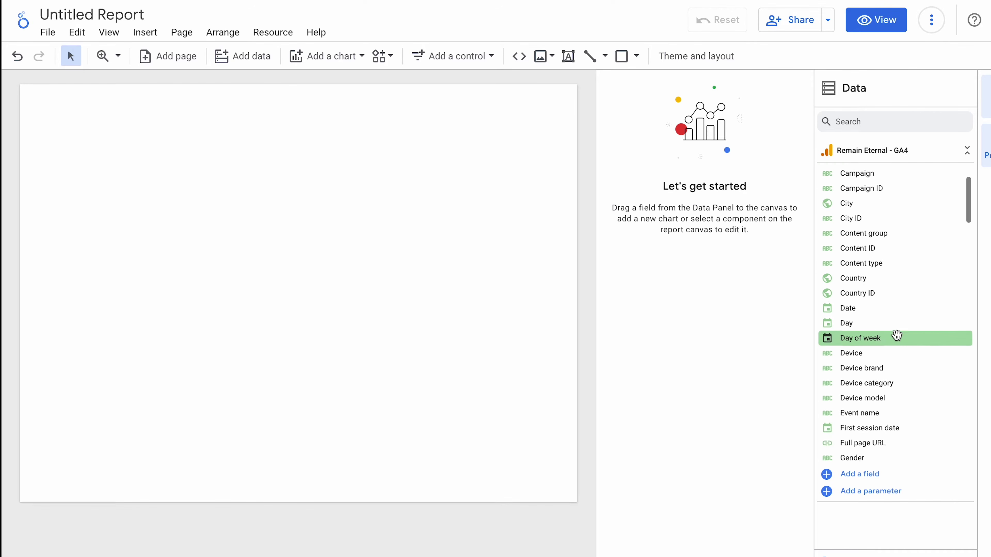
{"action": "scroll", "coordinate": [897, 335], "scroll_direction": "down", "scroll_amount": 8}
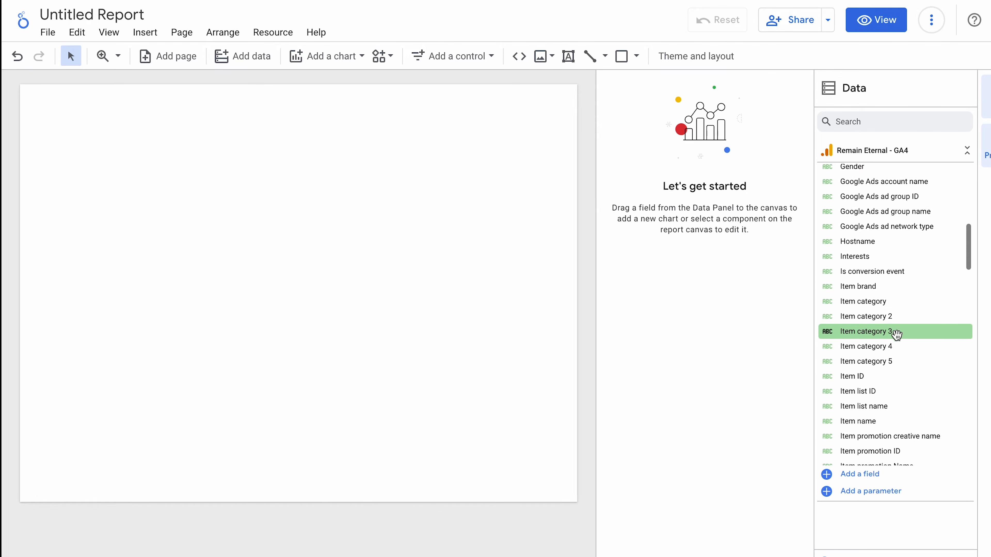
{"action": "scroll", "coordinate": [896, 335], "scroll_direction": "down", "scroll_amount": 6}
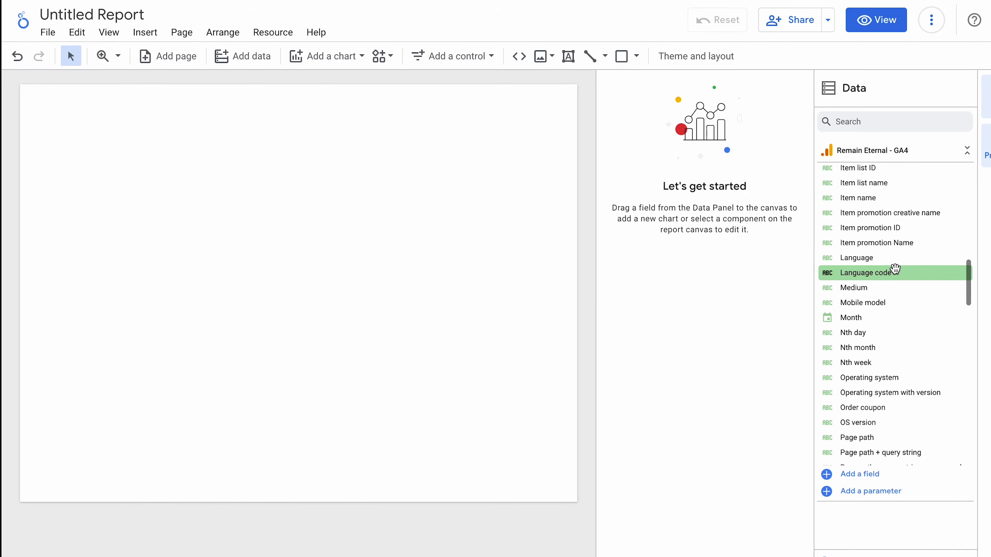
{"action": "scroll", "coordinate": [895, 268], "scroll_direction": "up", "scroll_amount": 15}
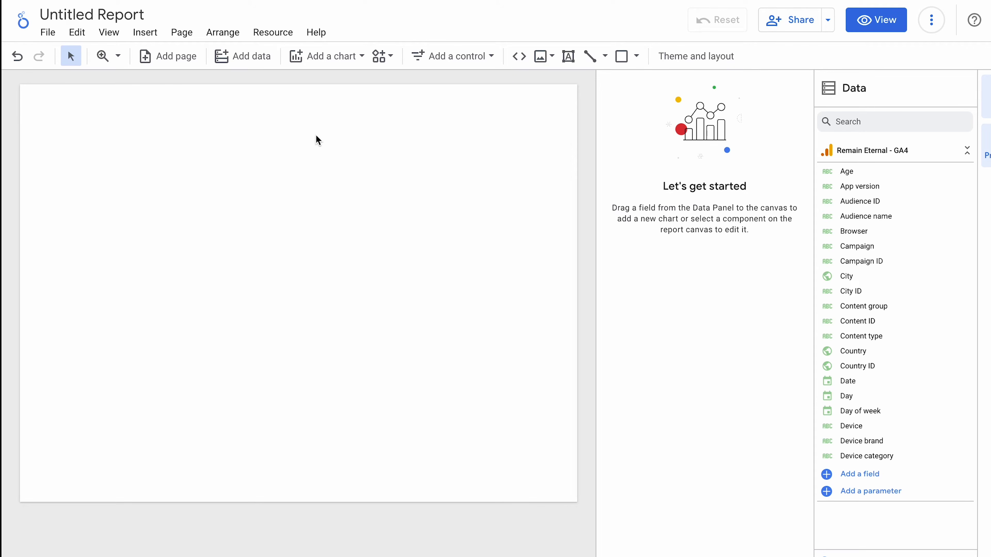
- Look through the available chart types and place a standard scorecard near the upper-left corner of the report page
{"action": "left_click", "coordinate": [331, 64]}
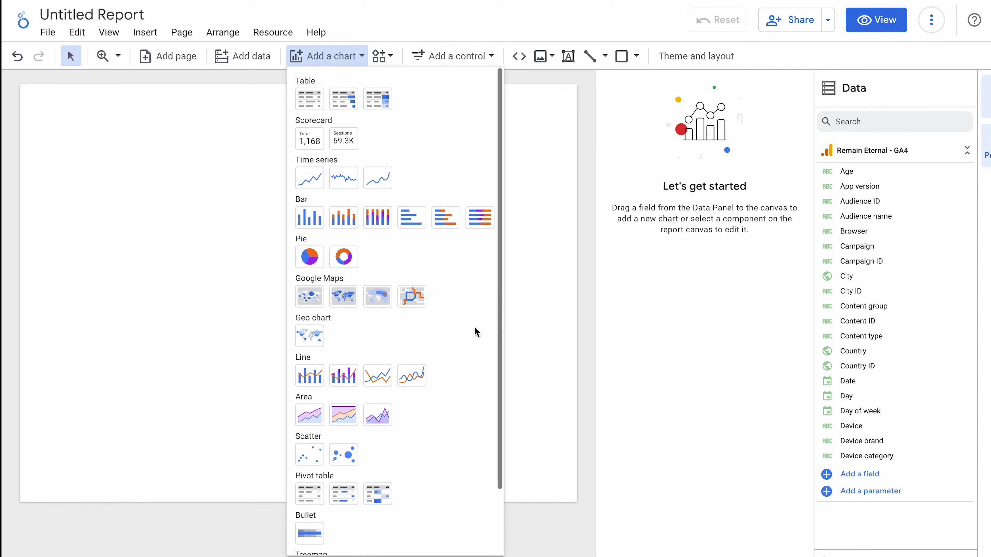
{"action": "scroll", "coordinate": [476, 331], "scroll_direction": "down", "scroll_amount": 2}
{"action": "scroll", "coordinate": [476, 331], "scroll_direction": "down", "scroll_amount": 1}
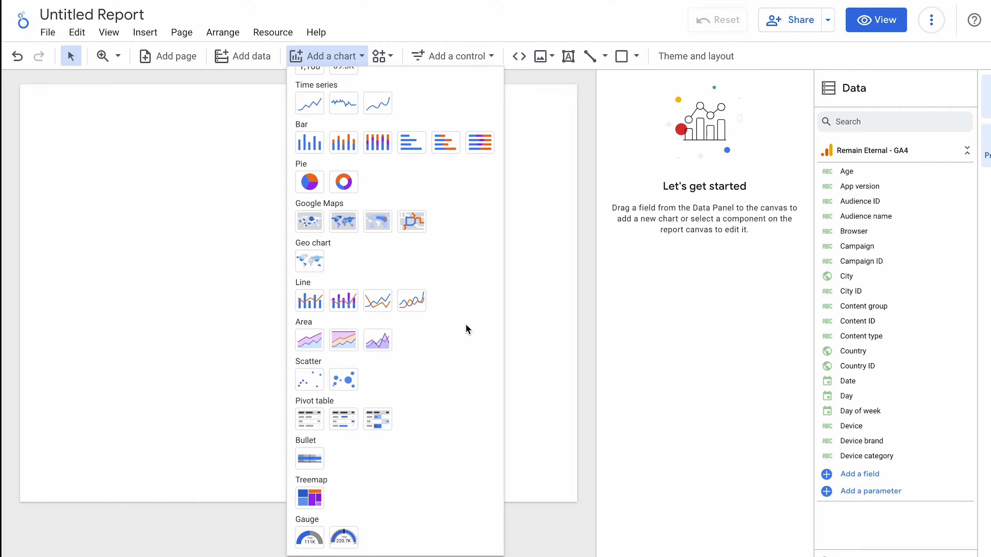
{"action": "scroll", "coordinate": [468, 330], "scroll_direction": "up", "scroll_amount": 3}
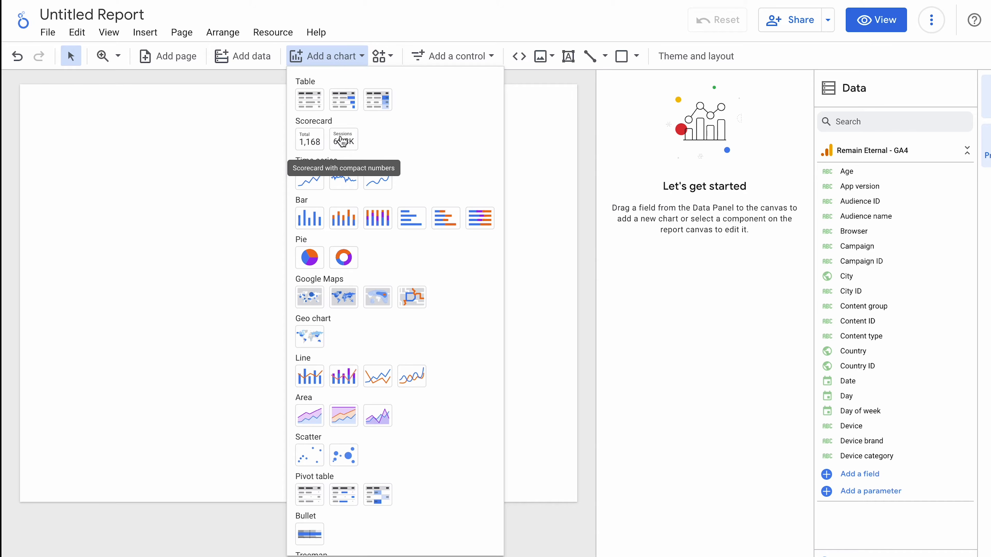
{"action": "left_click", "coordinate": [307, 143]}
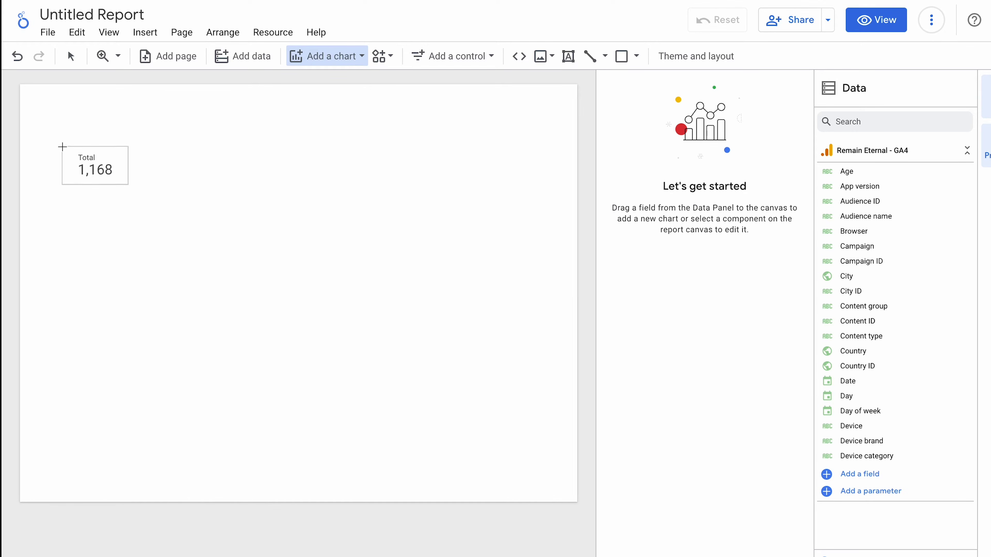
{"action": "left_click", "coordinate": [52, 144]}
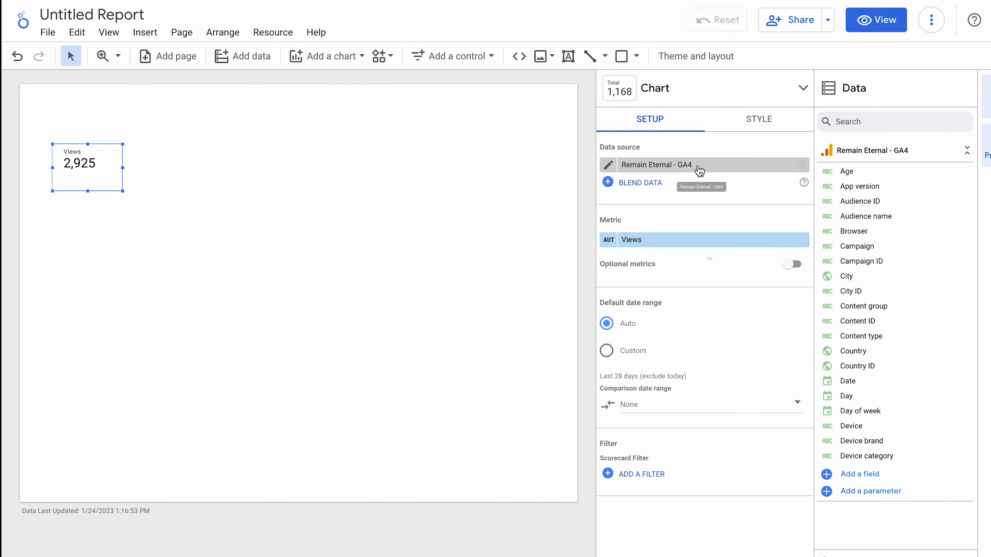
- Check the data sources offered for the scorecard and set its metric to Purchase revenue
{"action": "left_click", "coordinate": [719, 164]}
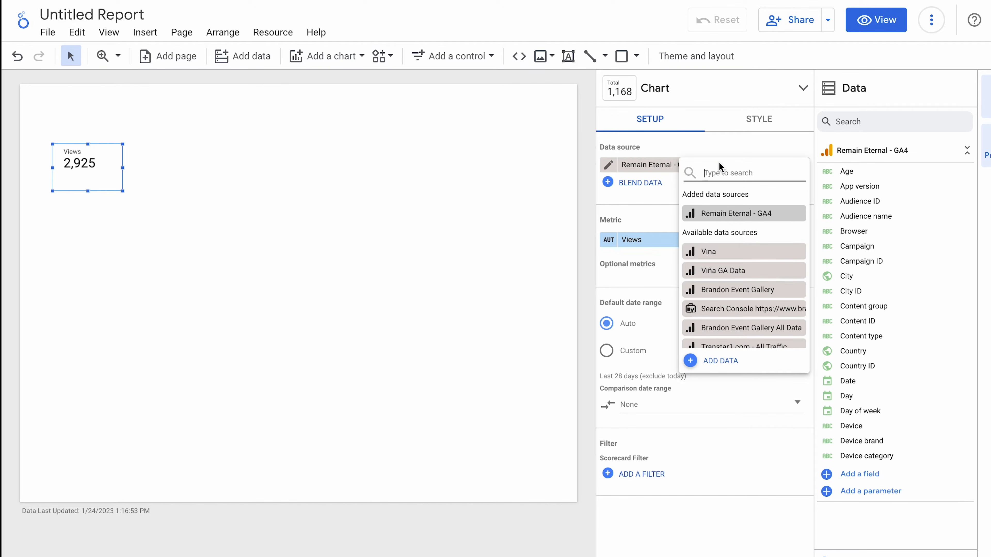
{"action": "left_click", "coordinate": [651, 202]}
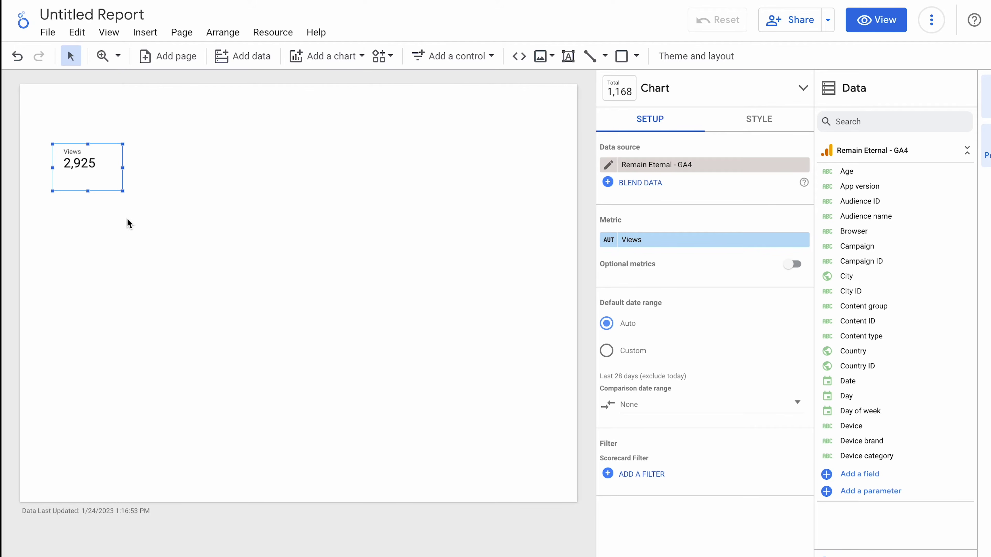
{"action": "left_click", "coordinate": [709, 242]}
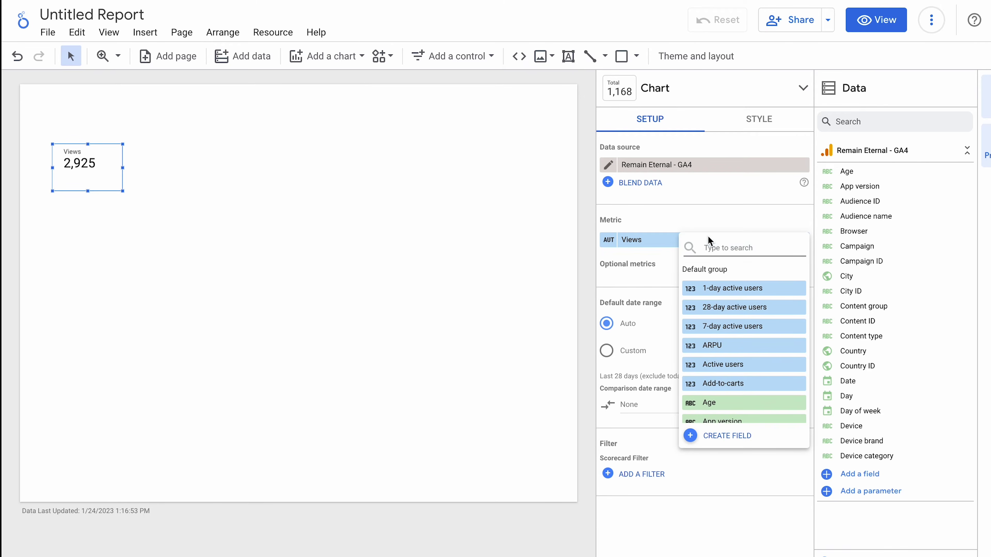
{"action": "type", "text": "re"}
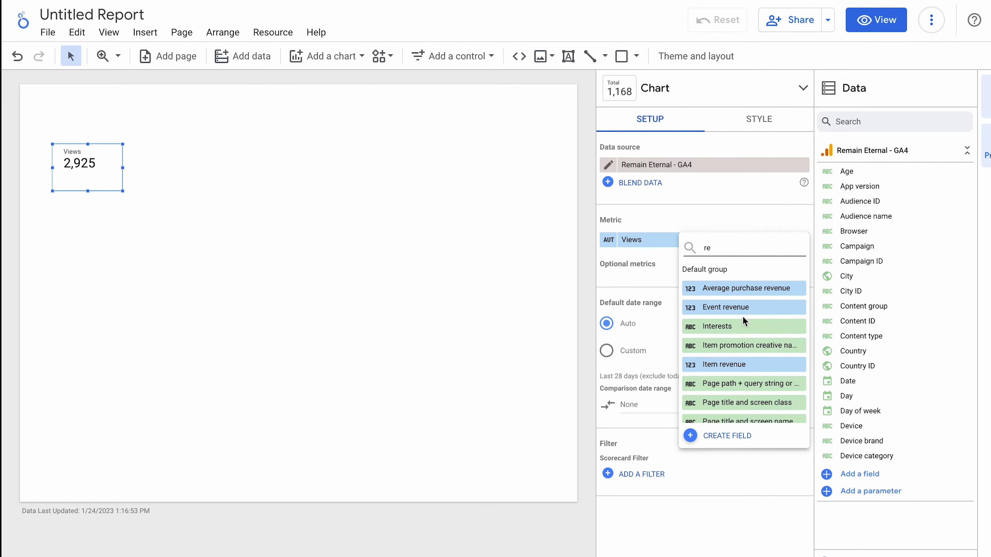
{"action": "scroll", "coordinate": [745, 322], "scroll_direction": "down", "scroll_amount": 1}
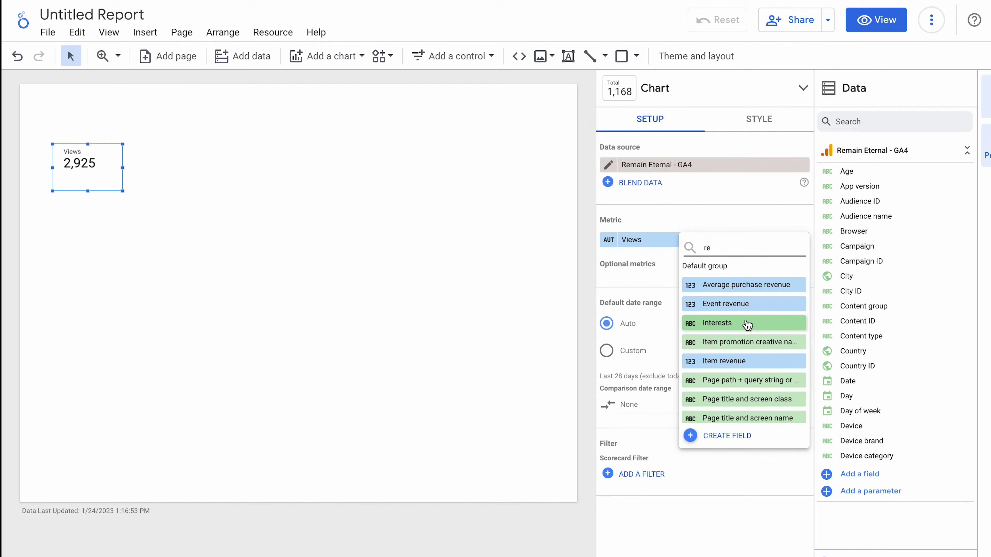
{"action": "key", "text": "BackSpace"}
{"action": "key", "text": "BackSpace"}
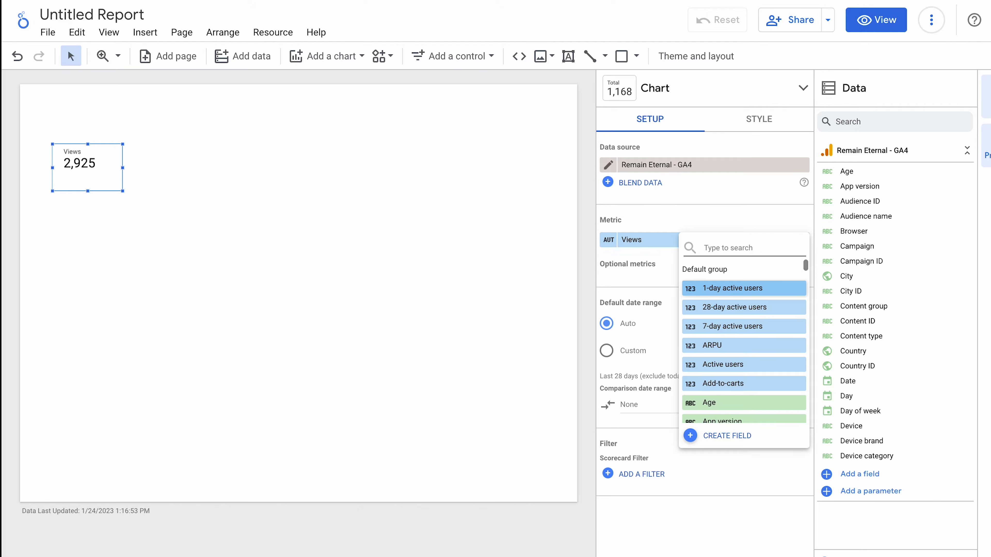
{"action": "type", "text": "purchase"}
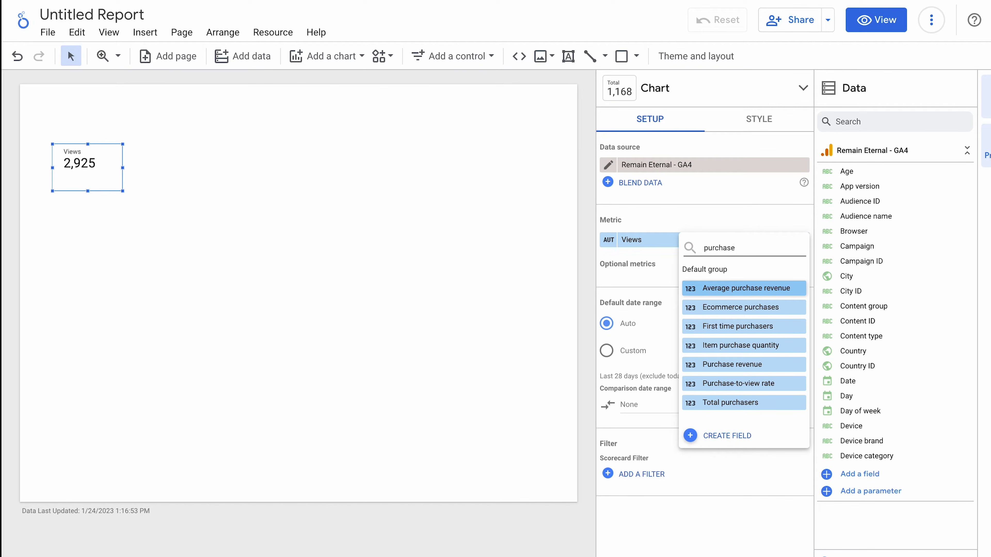
{"action": "left_click", "coordinate": [741, 365]}
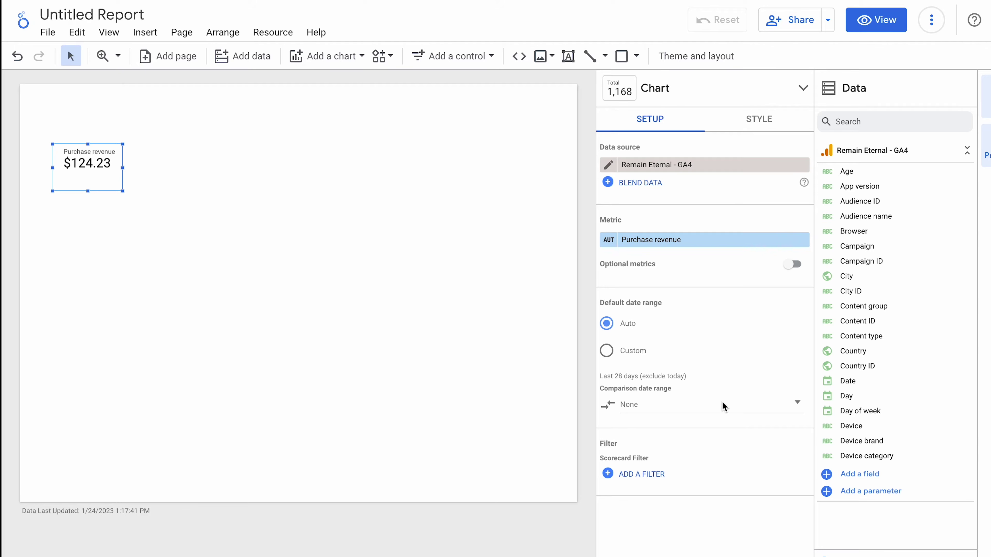
- Set the scorecard's comparison date range to Previous period
{"action": "left_click", "coordinate": [722, 410]}
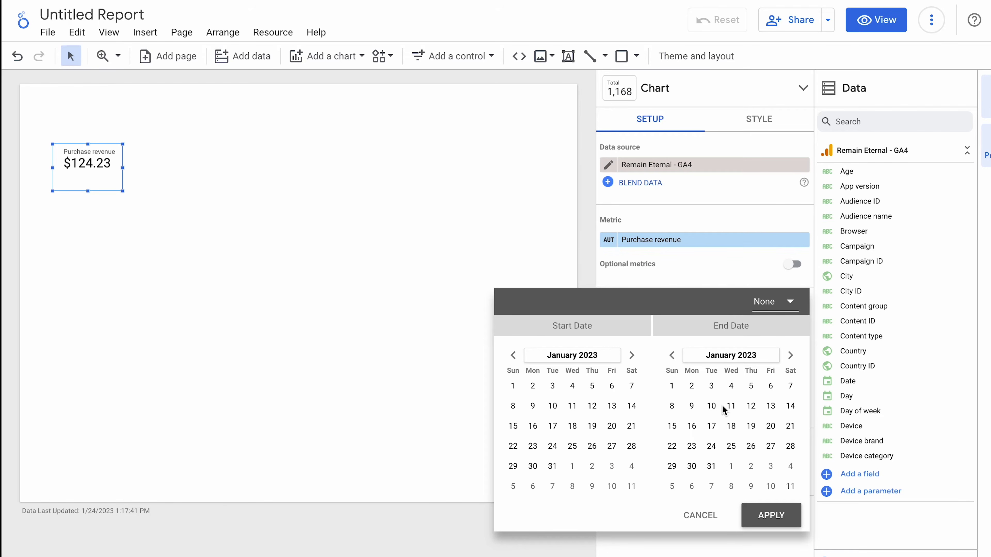
{"action": "left_click", "coordinate": [763, 305]}
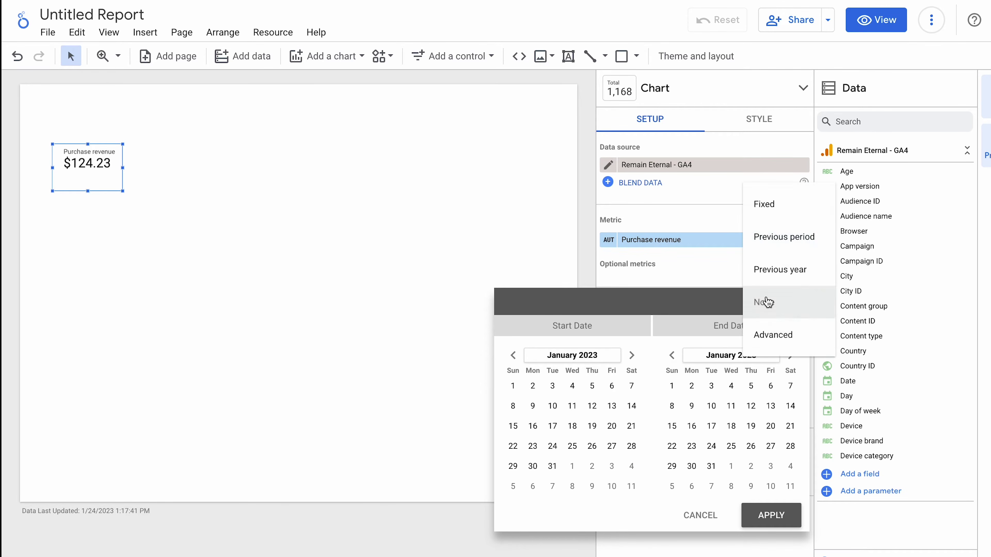
{"action": "left_click", "coordinate": [773, 240]}
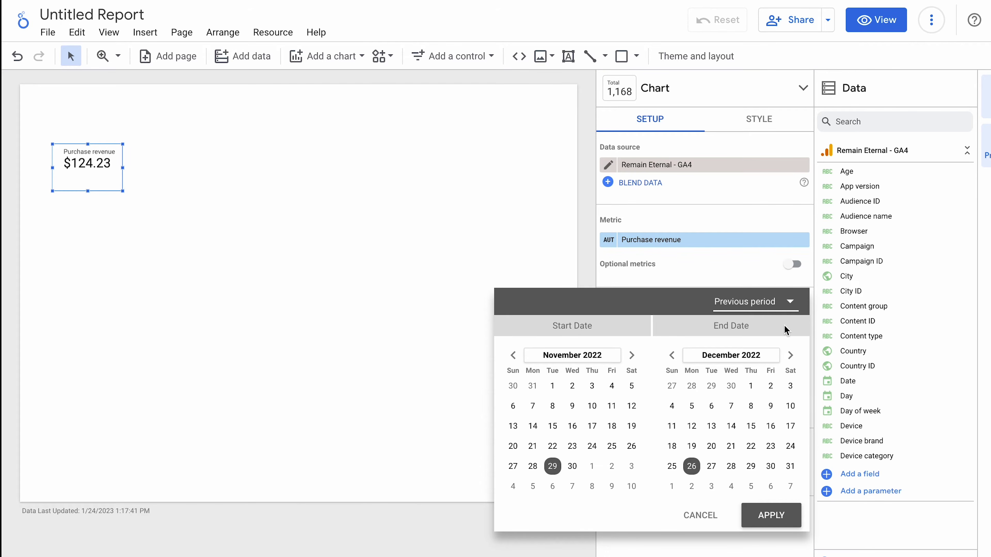
{"action": "left_click", "coordinate": [763, 304]}
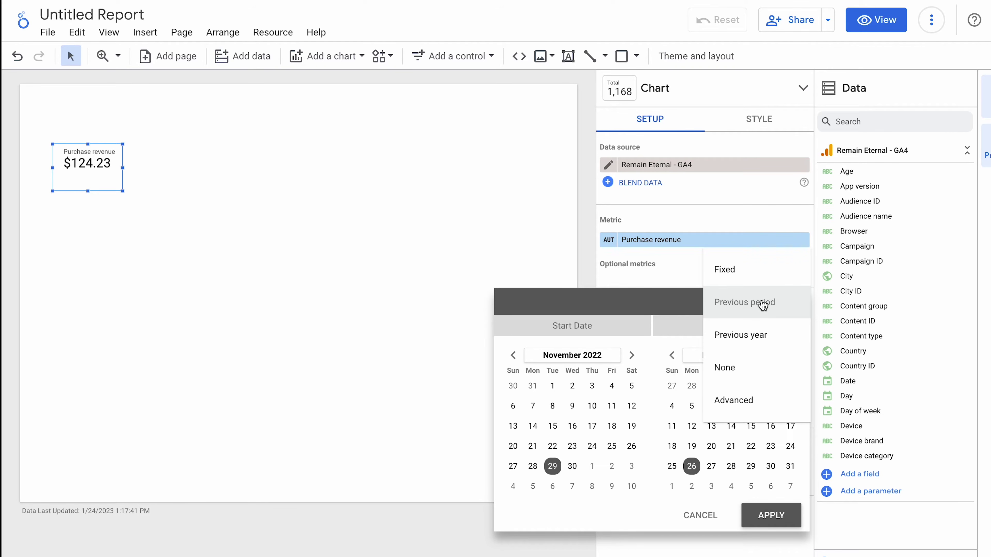
{"action": "left_click", "coordinate": [763, 304]}
{"action": "left_click", "coordinate": [772, 517]}
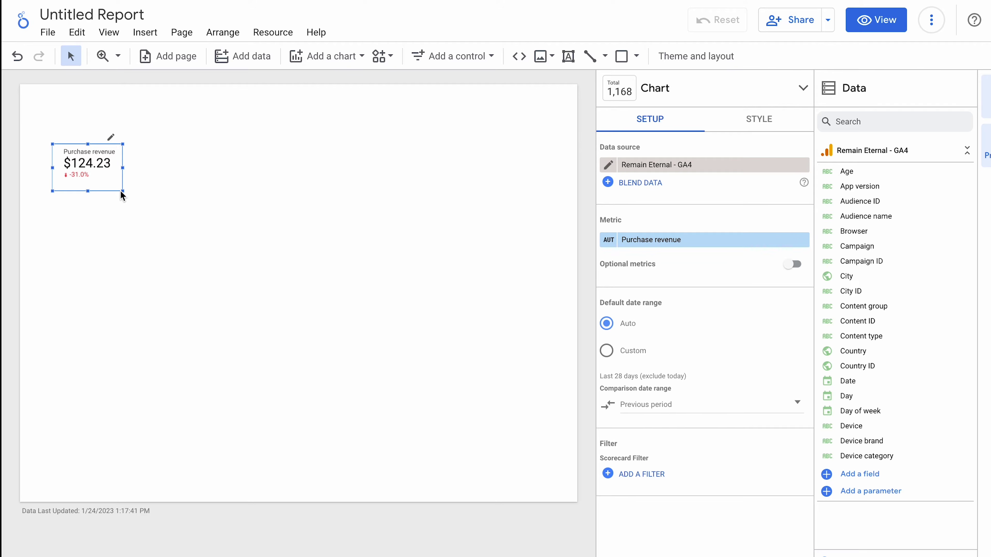
- Enlarge the scorecard slightly and try the compact numbers option on its primary metric
{"action": "left_click", "coordinate": [766, 124]}
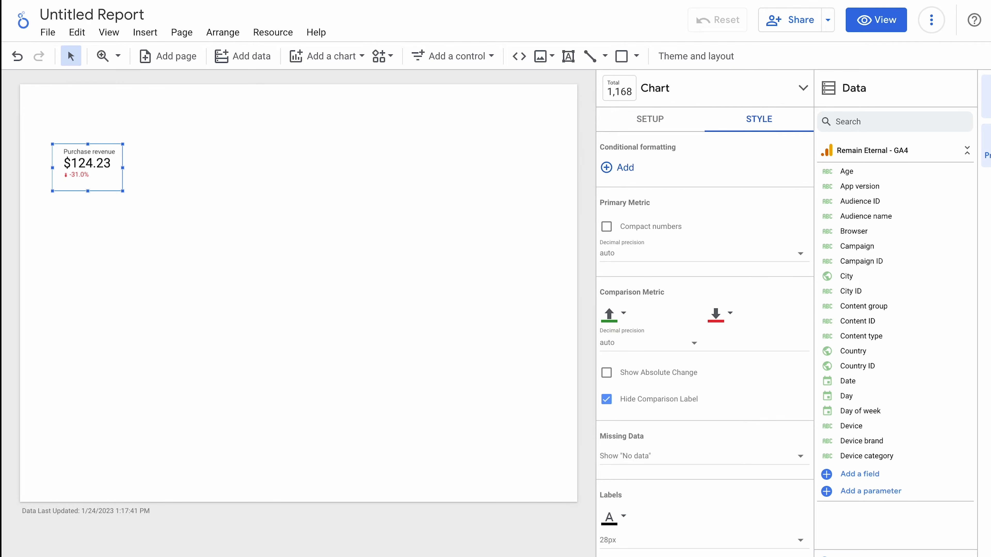
{"action": "left_click_drag", "start_coordinate": [123, 191], "coordinate": [143, 198]}
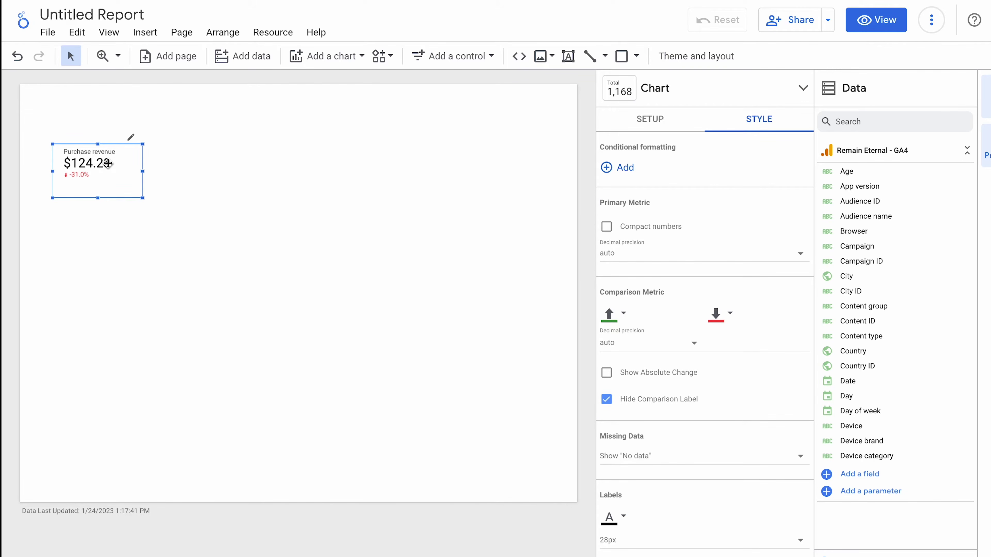
{"action": "left_click", "coordinate": [608, 228]}
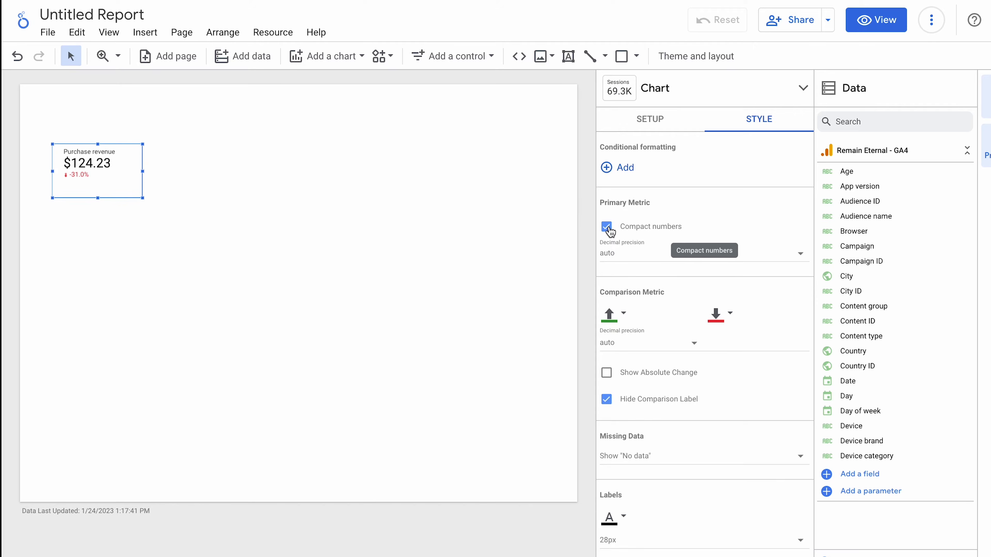
{"action": "left_click", "coordinate": [607, 228]}
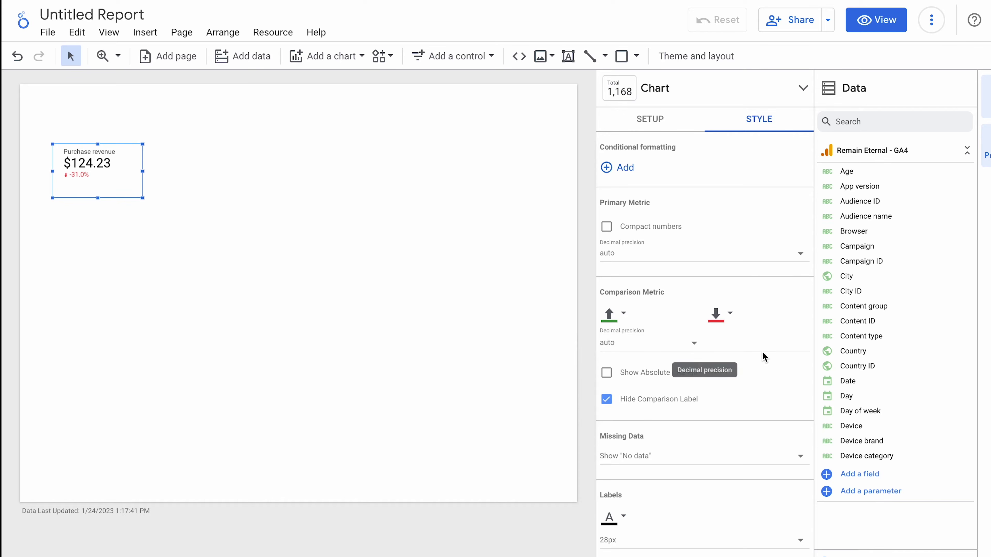
- Set the scorecard's label font size to 36px
{"action": "scroll", "coordinate": [763, 355], "scroll_direction": "down", "scroll_amount": 6}
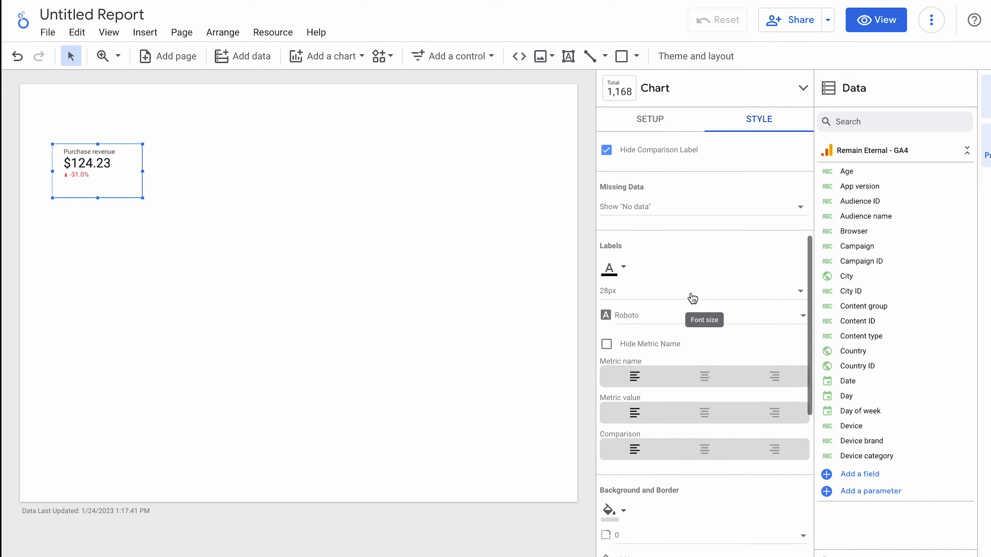
{"action": "scroll", "coordinate": [690, 299], "scroll_direction": "down", "scroll_amount": 2}
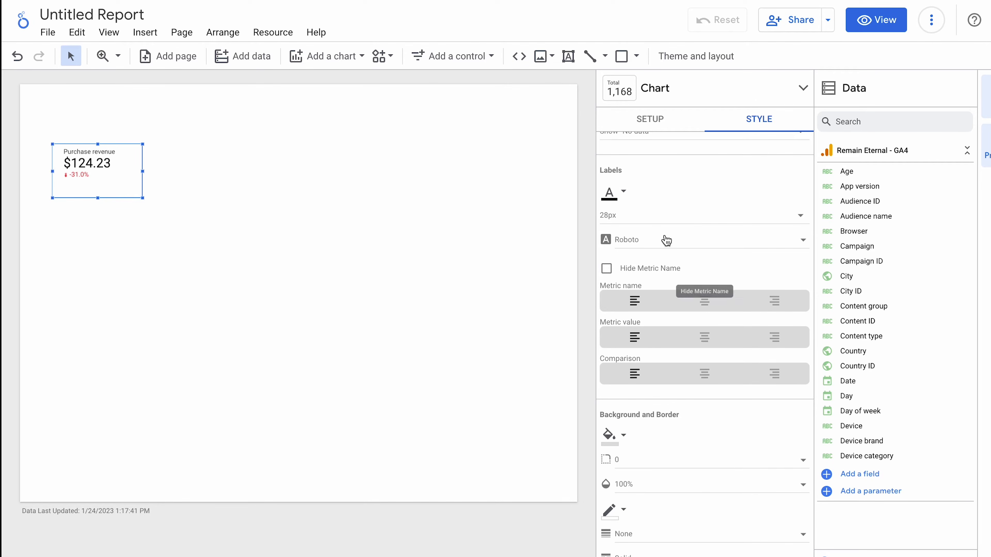
{"action": "left_click", "coordinate": [641, 217]}
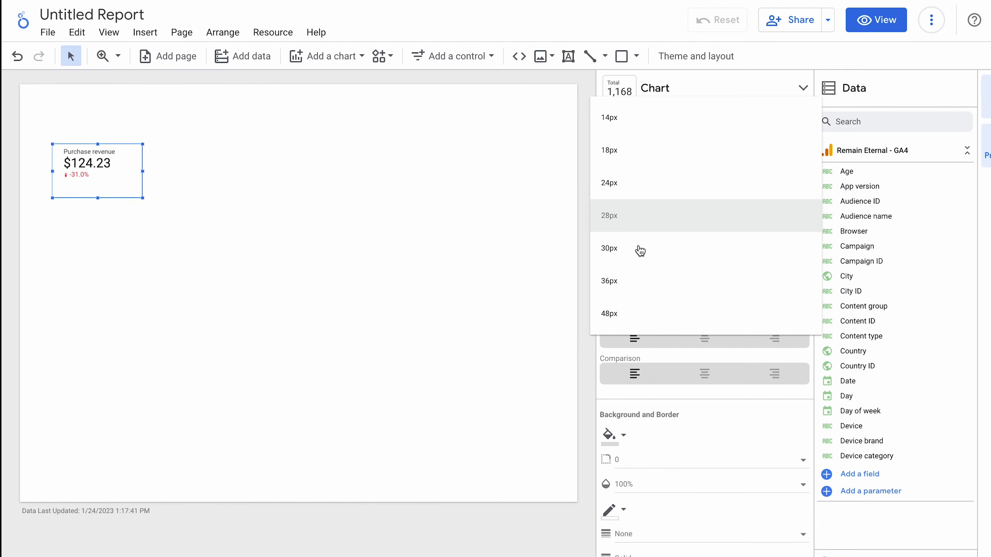
{"action": "left_click", "coordinate": [635, 281]}
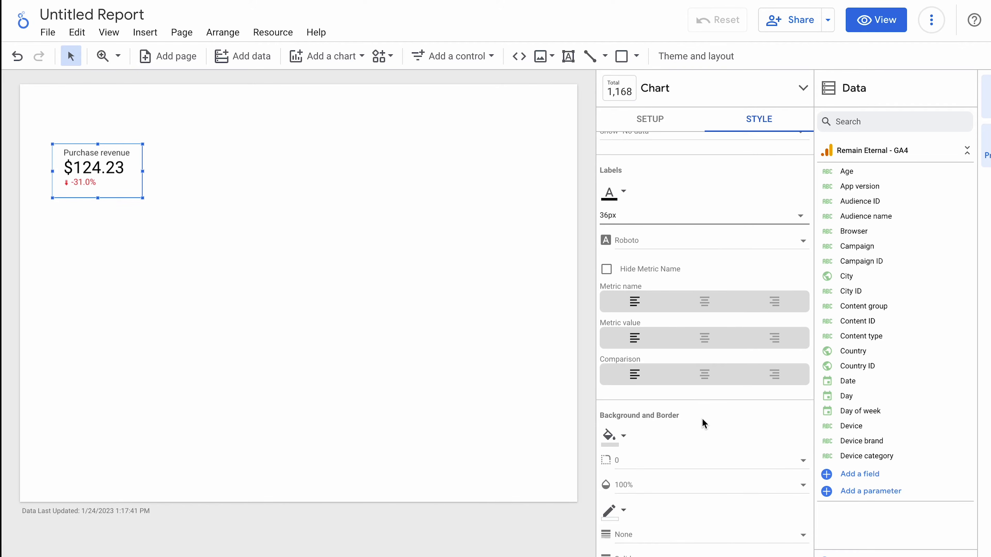
- Fill the scorecard's background with dark red
{"action": "scroll", "coordinate": [704, 425], "scroll_direction": "down", "scroll_amount": 5}
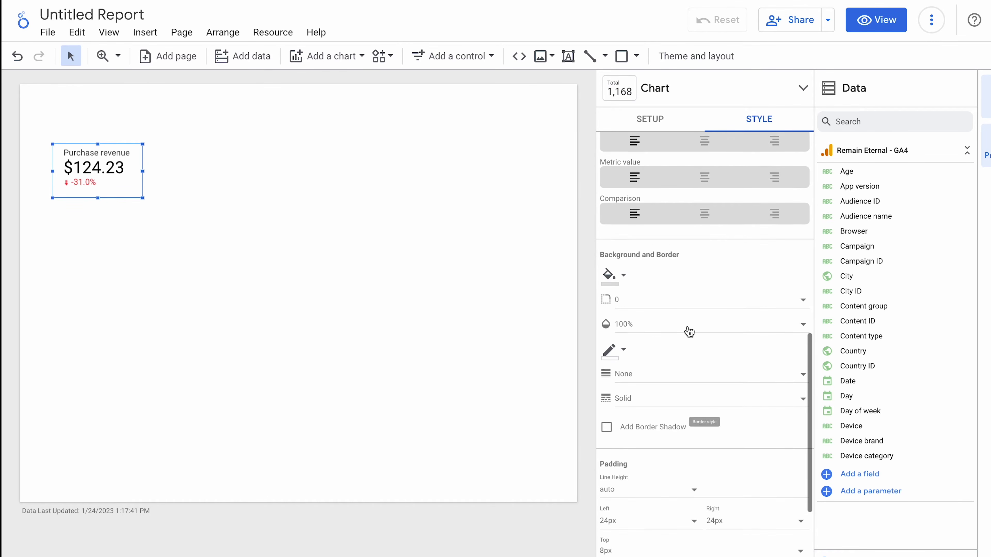
{"action": "scroll", "coordinate": [688, 328], "scroll_direction": "down", "scroll_amount": 1}
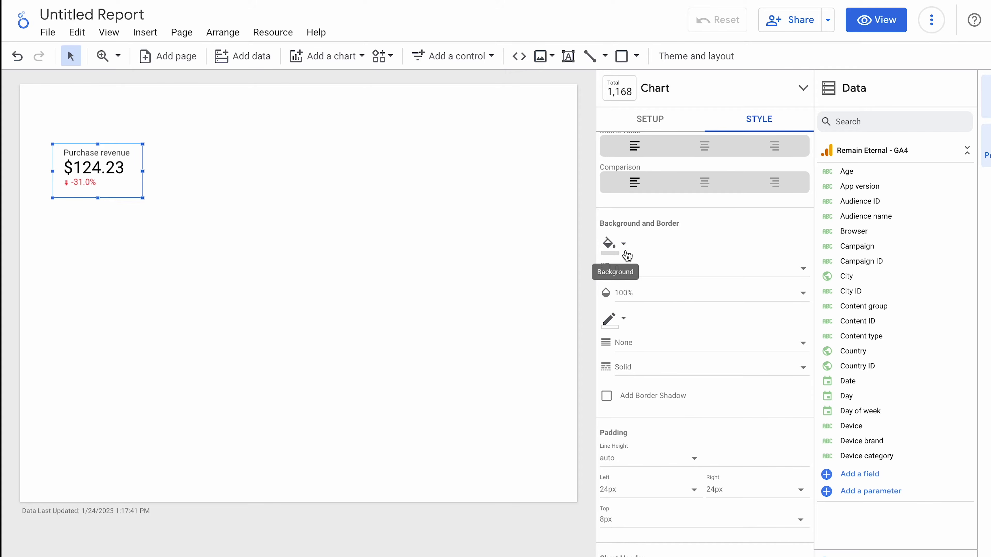
{"action": "left_click", "coordinate": [624, 246]}
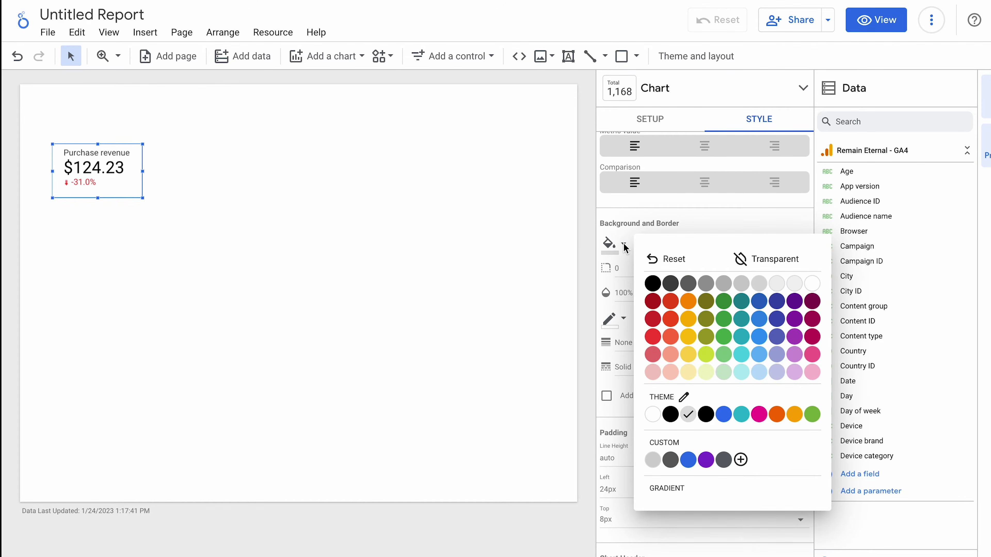
{"action": "left_click", "coordinate": [655, 326]}
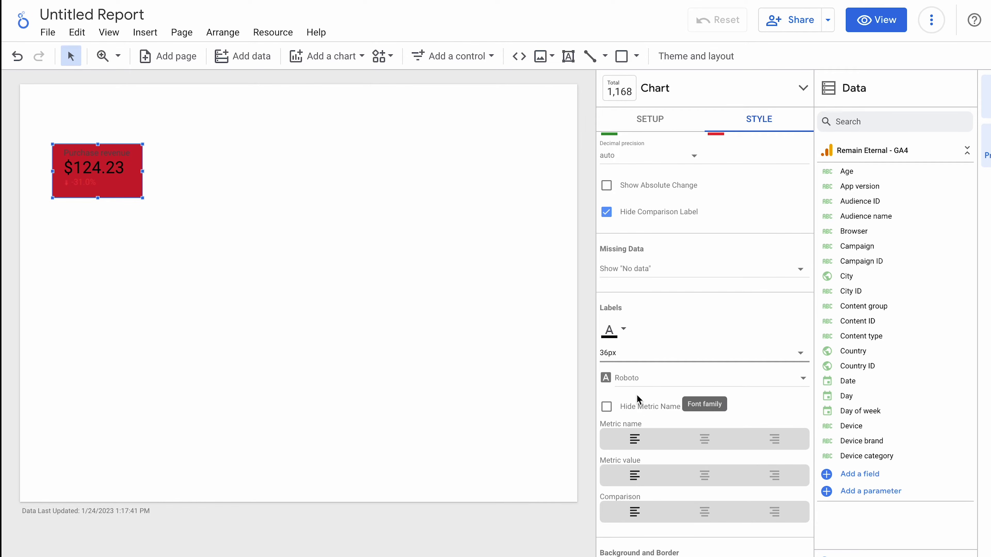
- Set the scorecard's border radius to 10
{"action": "scroll", "coordinate": [644, 406], "scroll_direction": "down", "scroll_amount": 1}
{"action": "scroll", "coordinate": [646, 406], "scroll_direction": "up", "scroll_amount": 4}
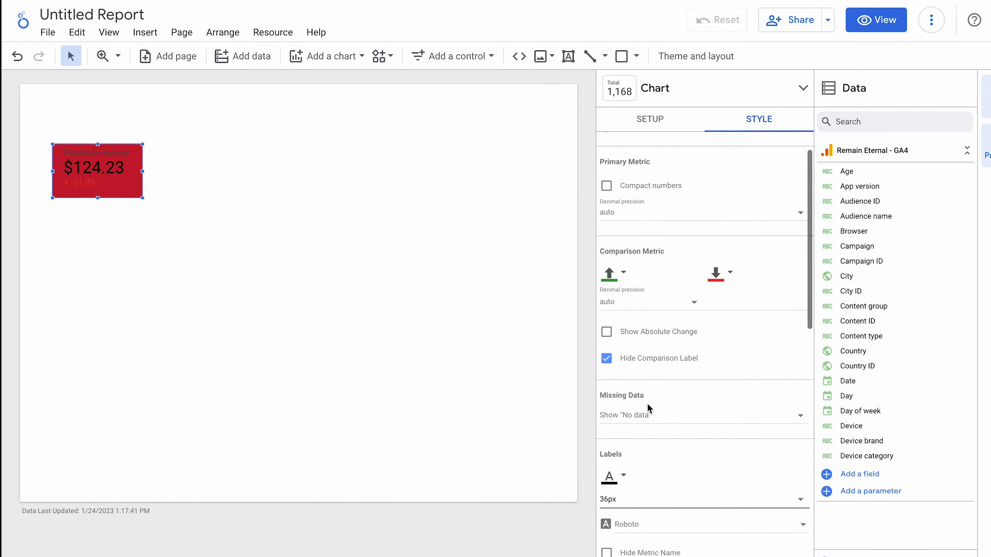
{"action": "scroll", "coordinate": [647, 406], "scroll_direction": "down", "scroll_amount": 9}
{"action": "scroll", "coordinate": [648, 409], "scroll_direction": "down", "scroll_amount": 4}
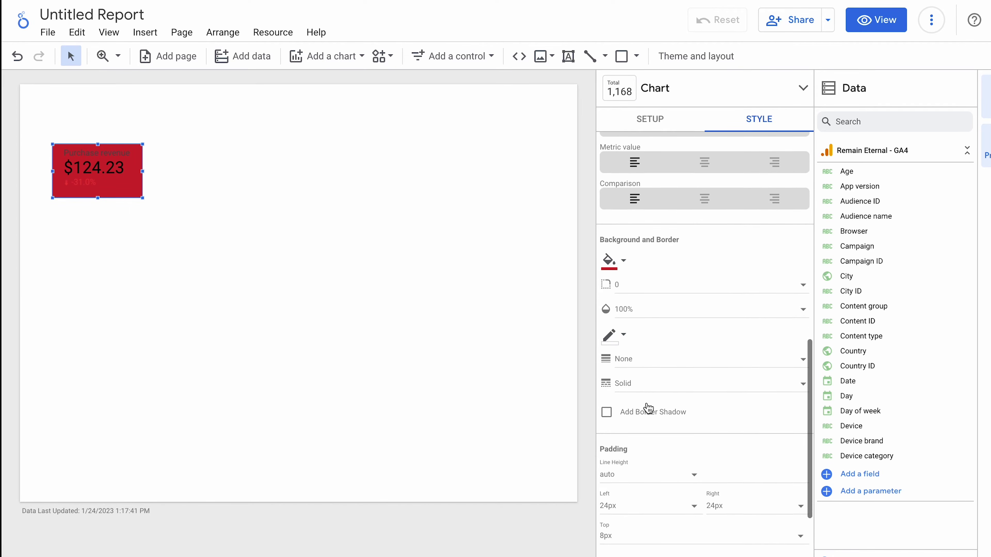
{"action": "scroll", "coordinate": [646, 407], "scroll_direction": "up", "scroll_amount": 1}
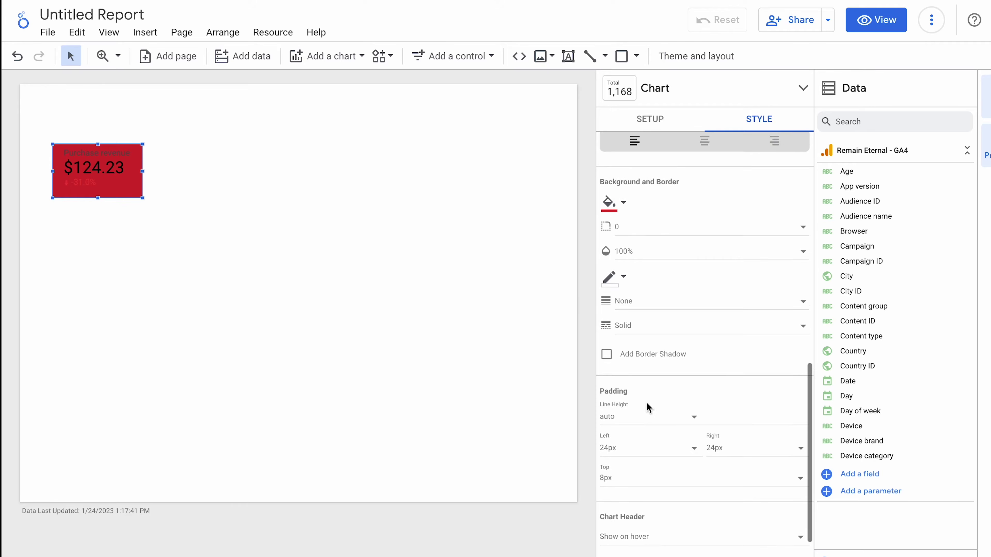
{"action": "left_click", "coordinate": [681, 234]}
{"action": "left_click", "coordinate": [635, 436]}
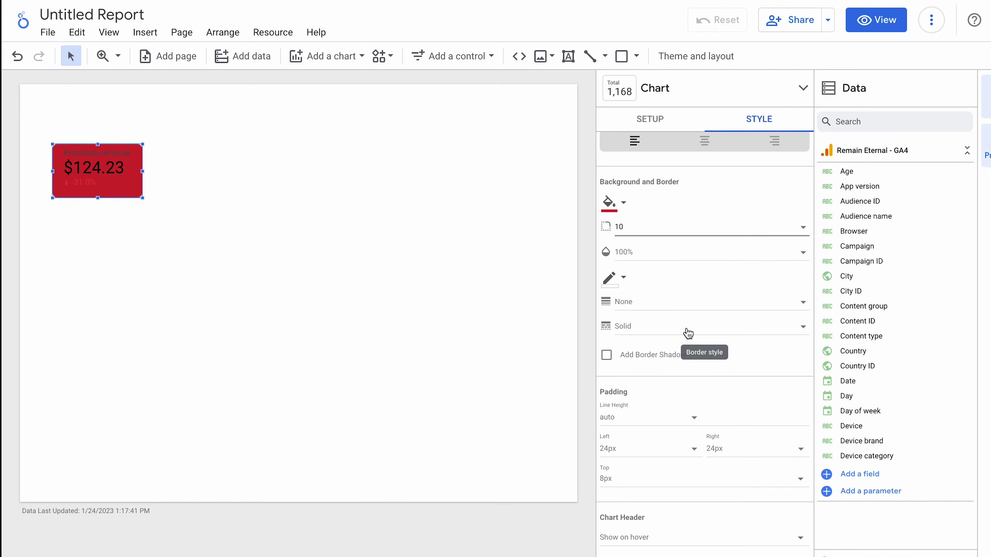
- Change the scorecard's label font color to white
{"action": "scroll", "coordinate": [688, 333], "scroll_direction": "down", "scroll_amount": 2}
{"action": "scroll", "coordinate": [688, 333], "scroll_direction": "up", "scroll_amount": 6}
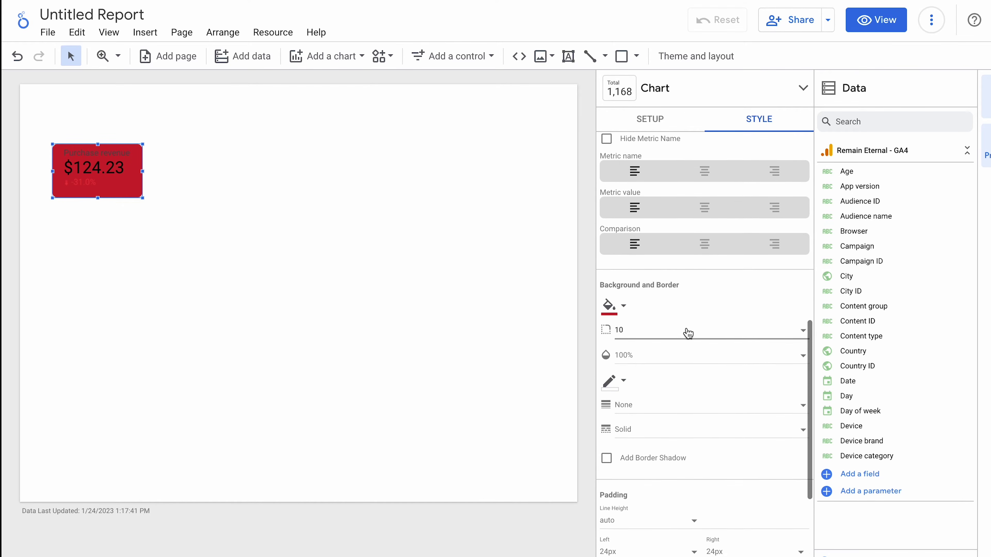
{"action": "scroll", "coordinate": [688, 333], "scroll_direction": "up", "scroll_amount": 4}
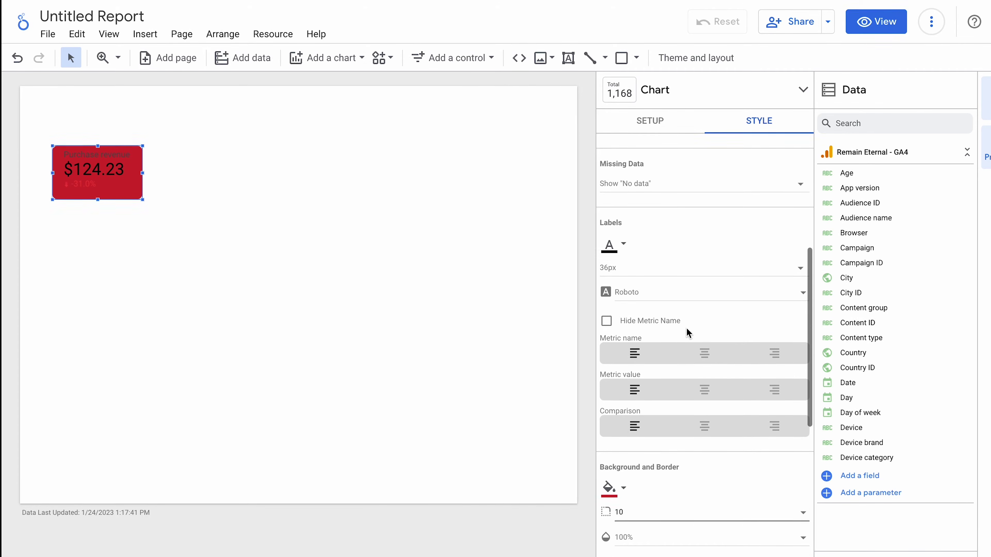
{"action": "left_click", "coordinate": [614, 247]}
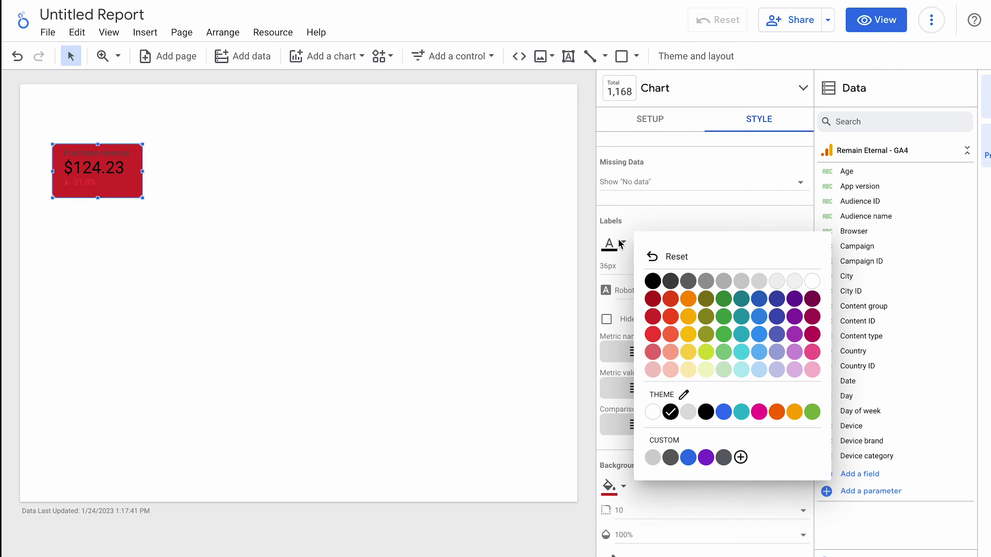
{"action": "left_click", "coordinate": [812, 281]}
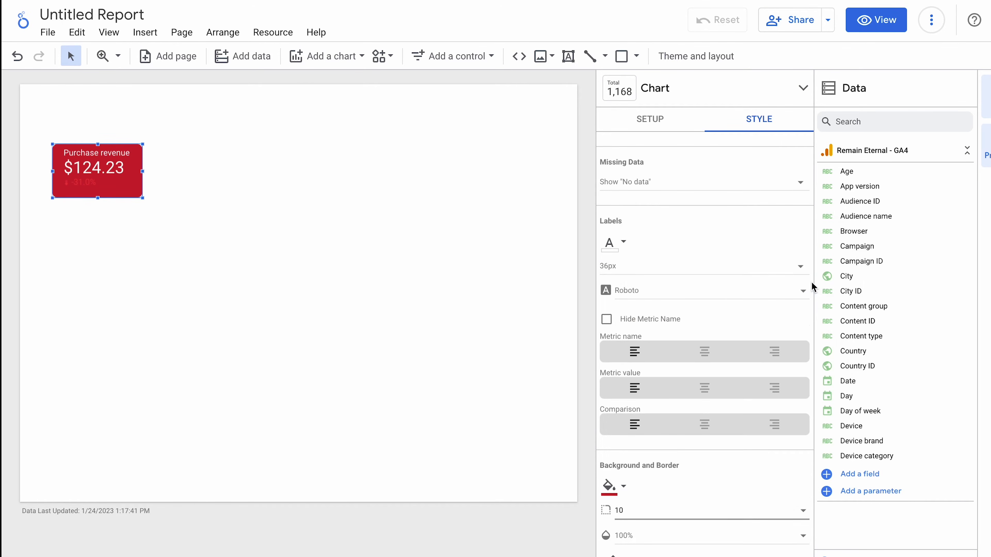
- Try a lighter red as the scorecard's negative change color for the comparison metric
{"action": "scroll", "coordinate": [712, 278], "scroll_direction": "up", "scroll_amount": 5}
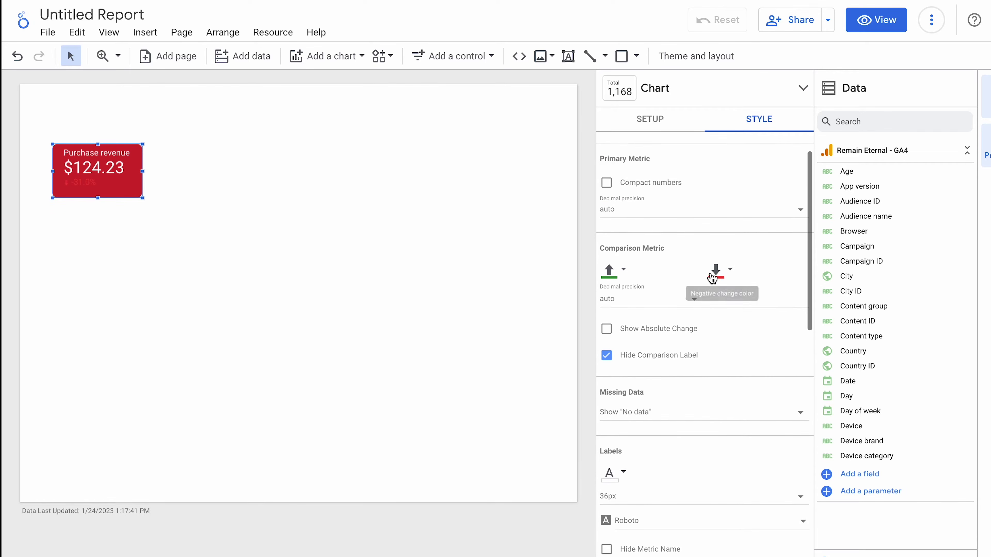
{"action": "left_click", "coordinate": [717, 274]}
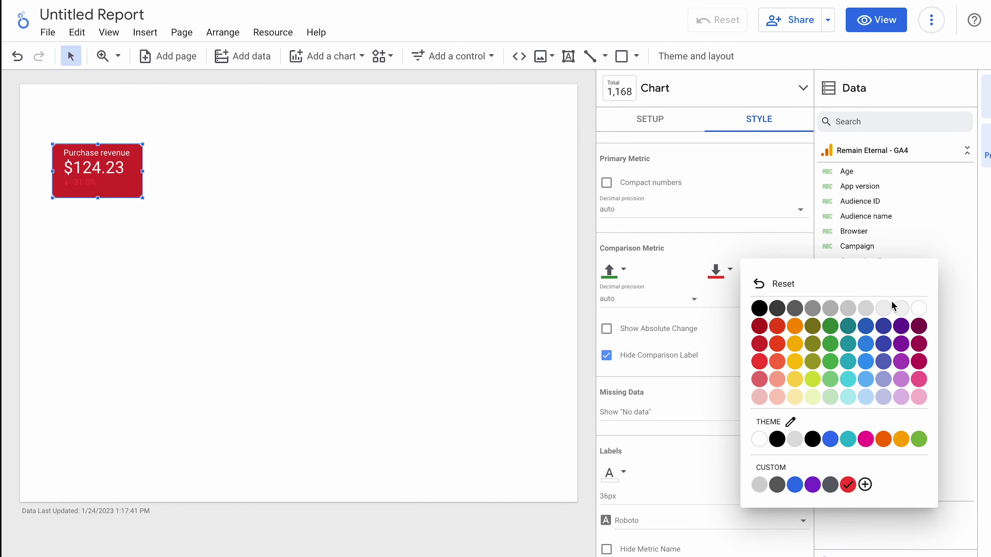
{"action": "left_click", "coordinate": [759, 379]}
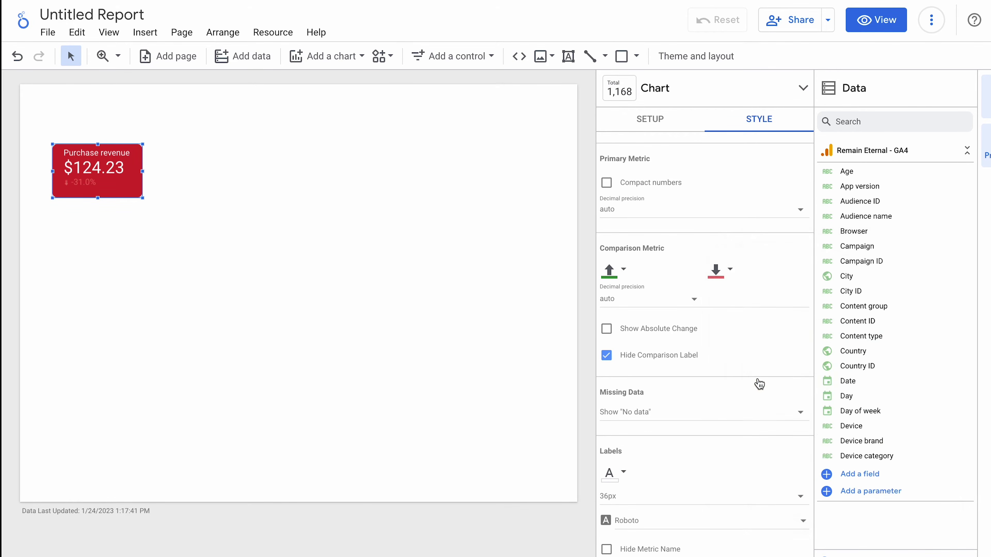
{"action": "scroll", "coordinate": [759, 384], "scroll_direction": "down", "scroll_amount": 10}
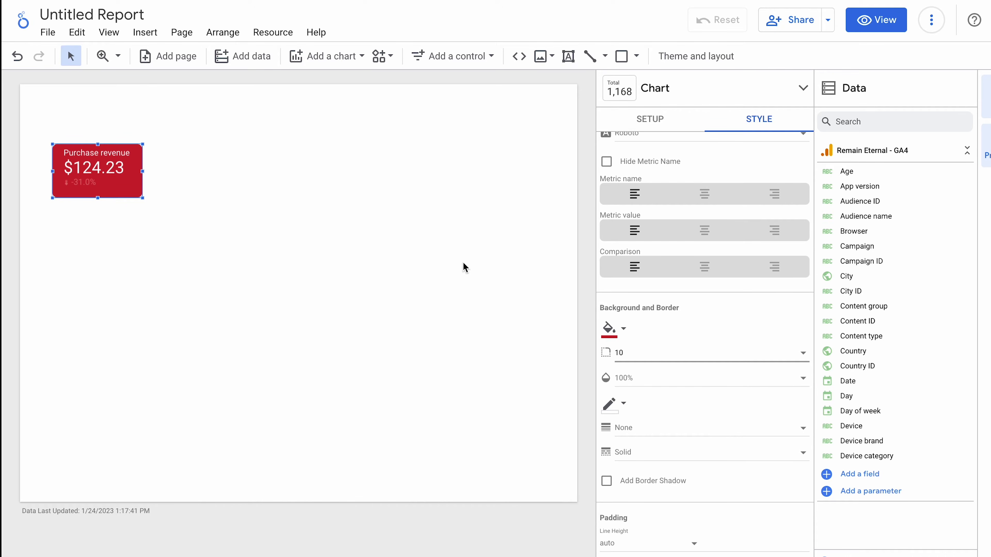
{"action": "left_click", "coordinate": [365, 249]}
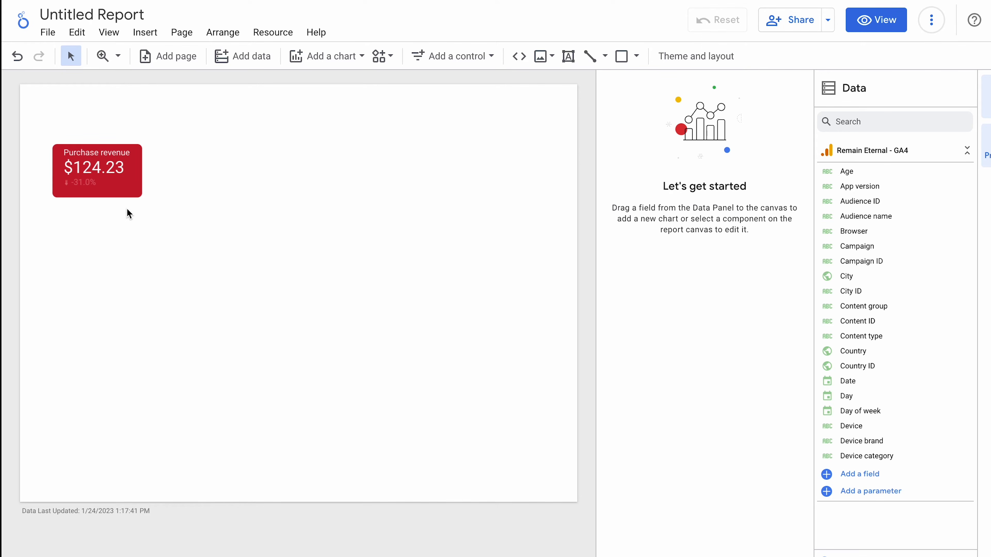
- Set the comparison metric's negative change color to pale pink on the purchase revenue scorecard
{"action": "left_click", "coordinate": [129, 186]}
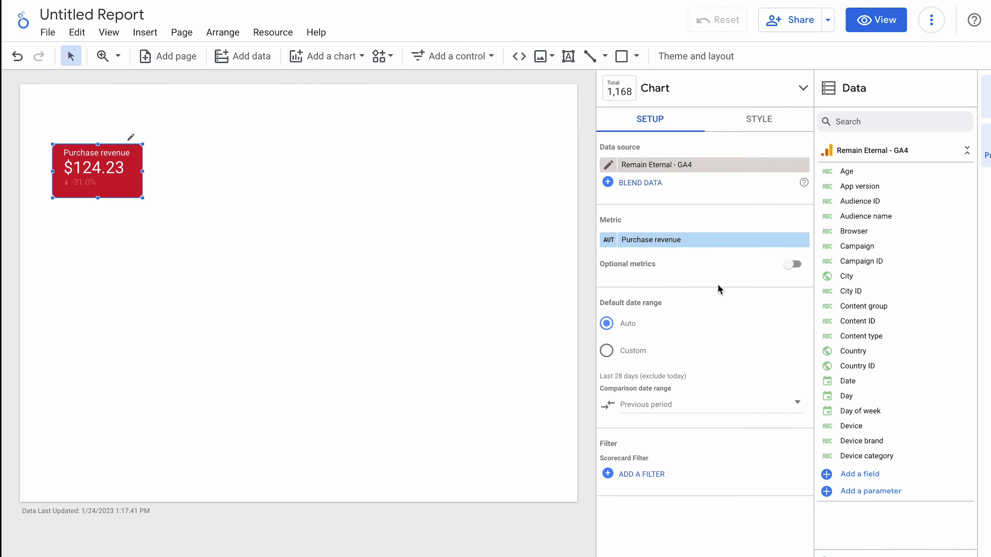
{"action": "left_click", "coordinate": [774, 102]}
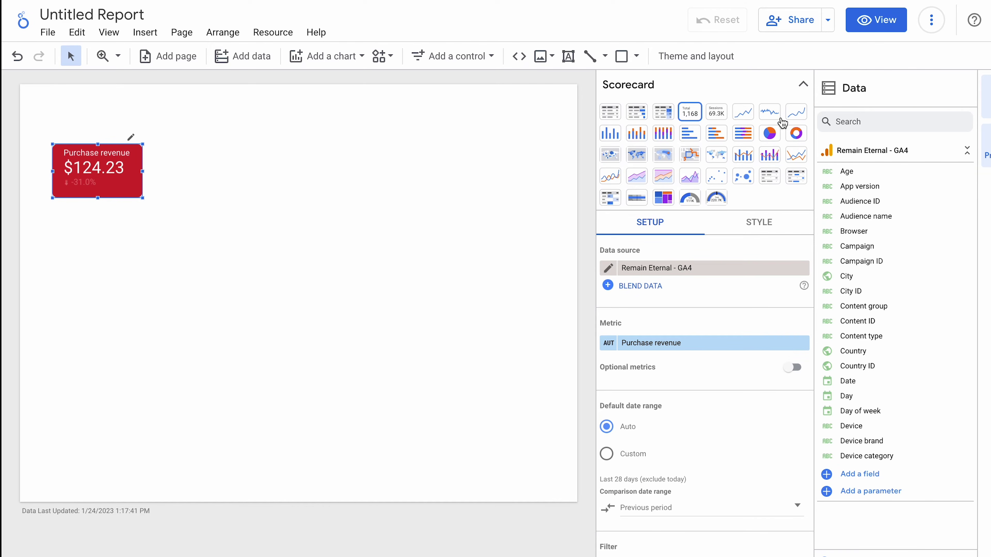
{"action": "left_click", "coordinate": [802, 85]}
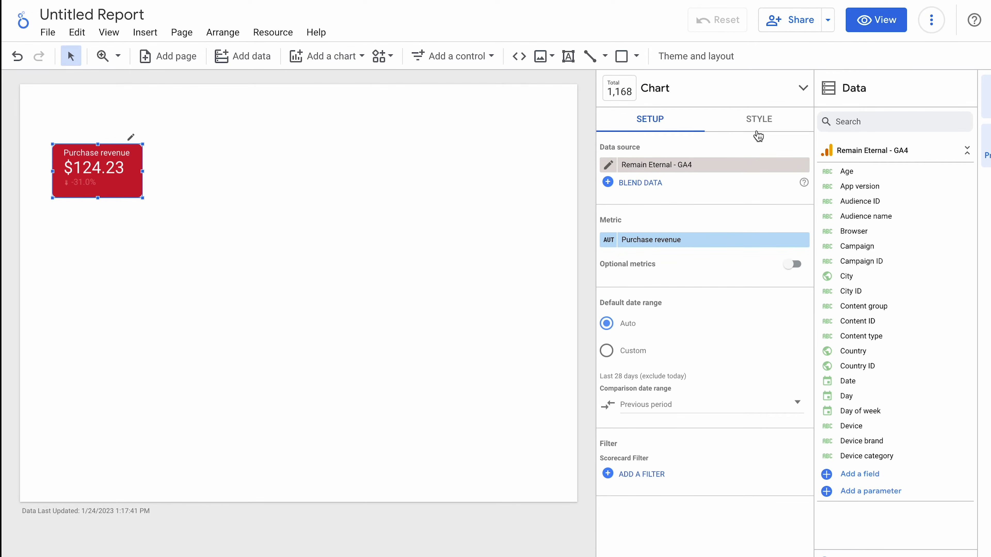
{"action": "left_click", "coordinate": [758, 132]}
{"action": "left_click", "coordinate": [714, 315]}
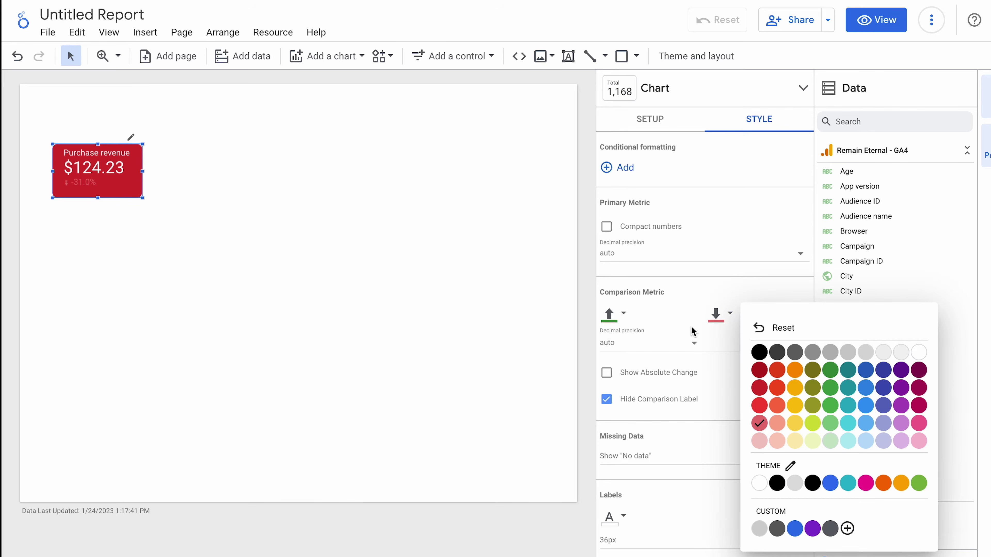
{"action": "left_click", "coordinate": [758, 442]}
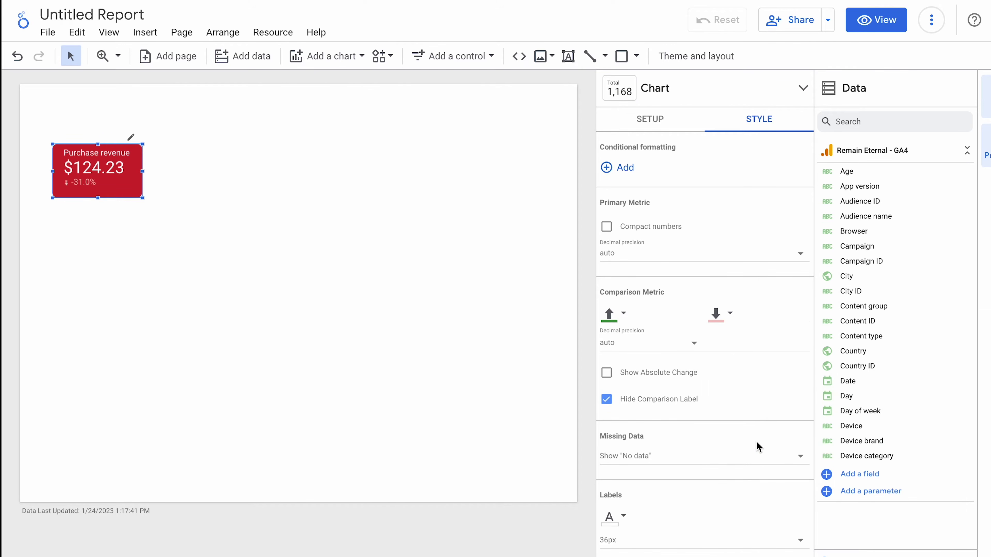
{"action": "left_click", "coordinate": [433, 269]}
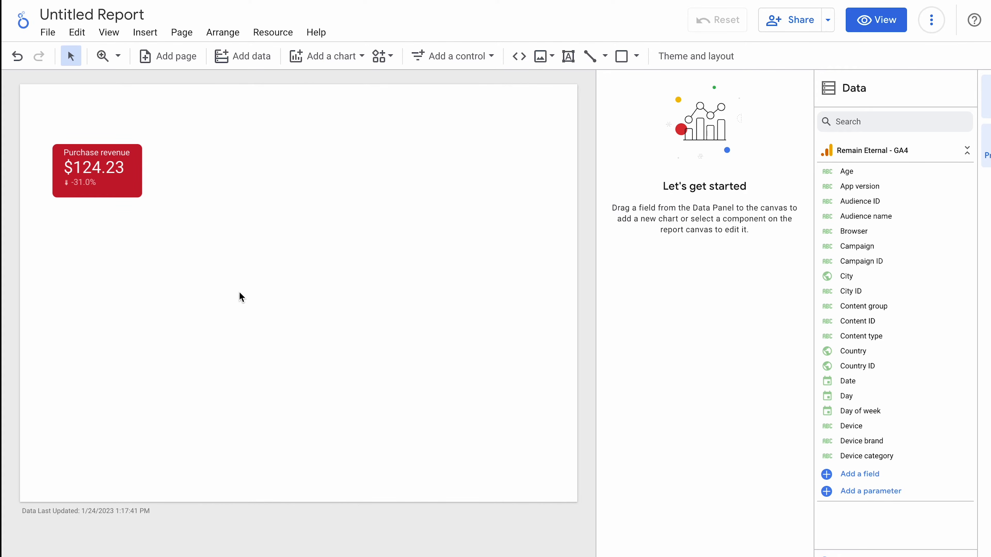
- Try the Constellation theme on the report and restore the Default theme
{"action": "left_click", "coordinate": [128, 183]}
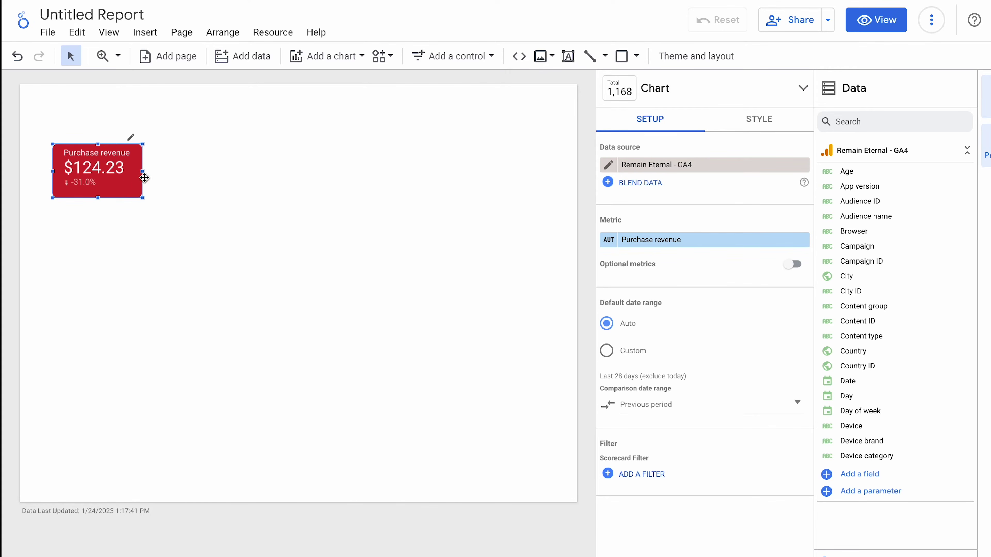
{"action": "left_click", "coordinate": [693, 59]}
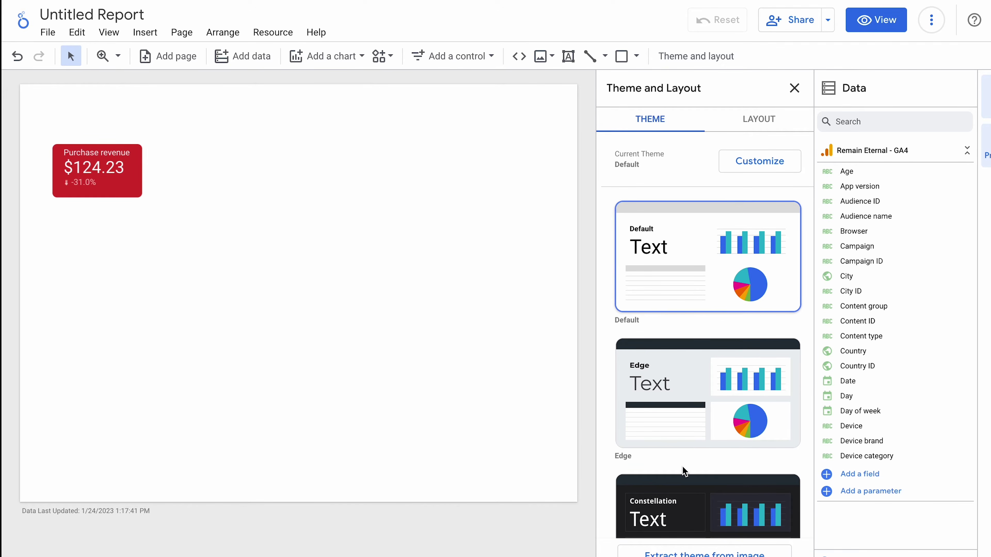
{"action": "left_click", "coordinate": [688, 506]}
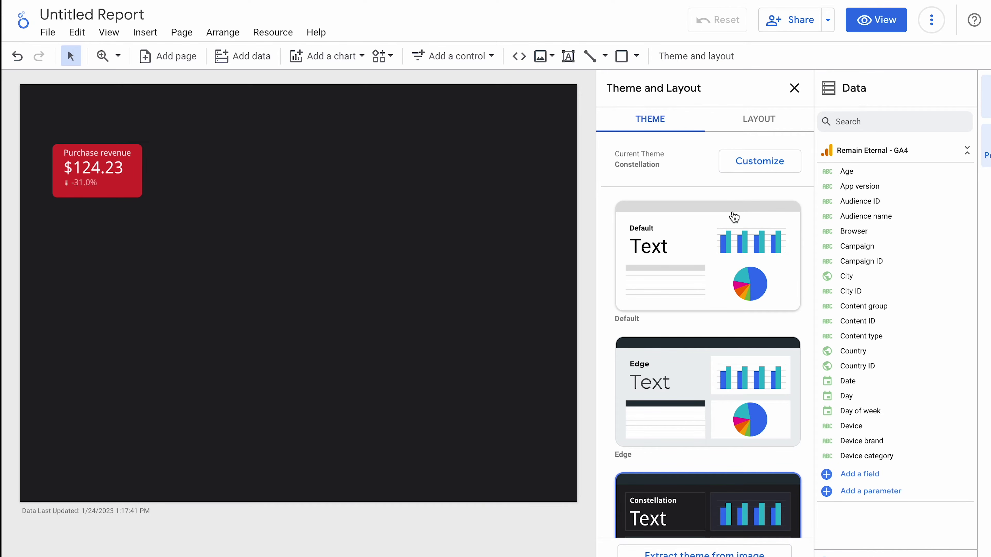
{"action": "left_click", "coordinate": [704, 230]}
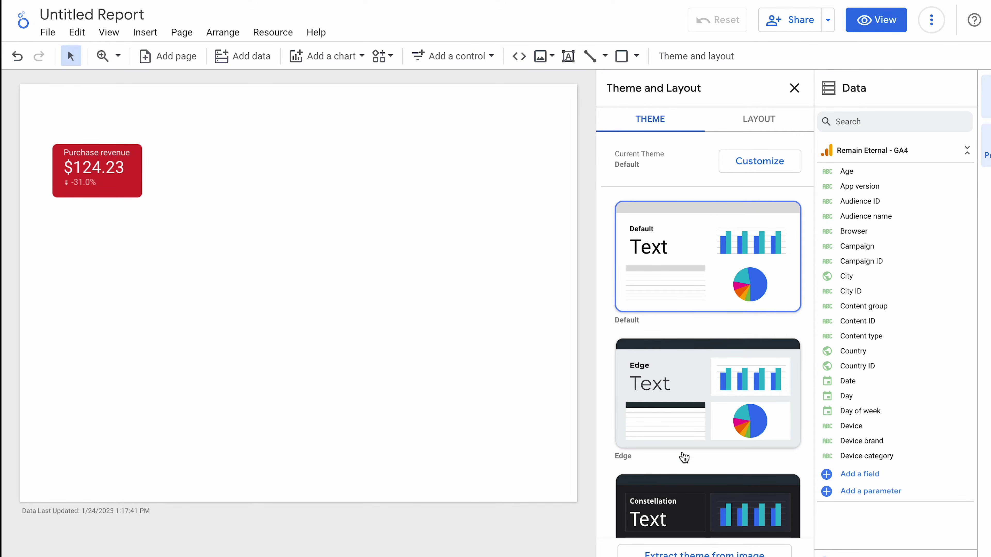
{"action": "left_click", "coordinate": [688, 496]}
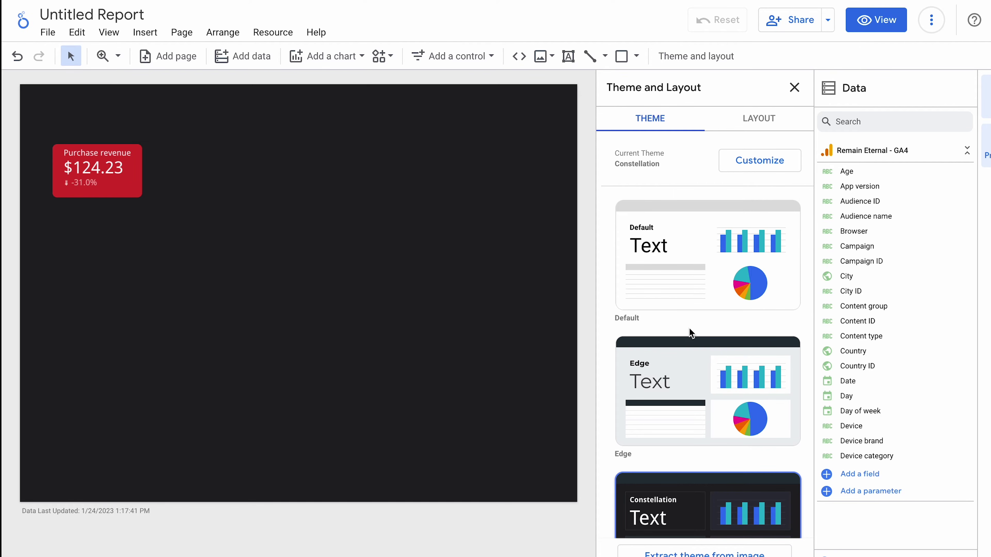
{"action": "left_click", "coordinate": [684, 259]}
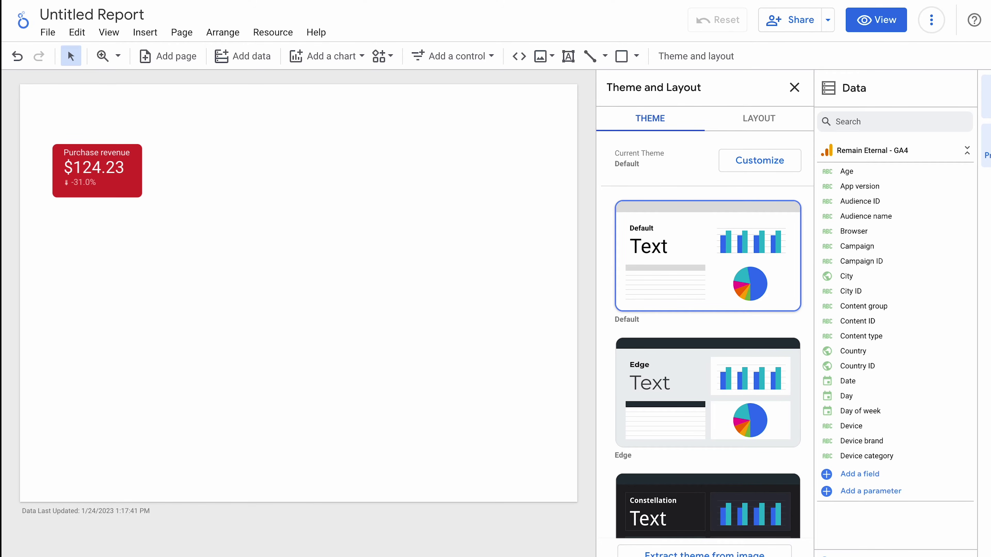
- Shift the purchase revenue scorecard slightly left and place a duplicate of it directly to its right, aligned with the original
{"action": "left_click_drag", "start_coordinate": [126, 185], "coordinate": [123, 185]}
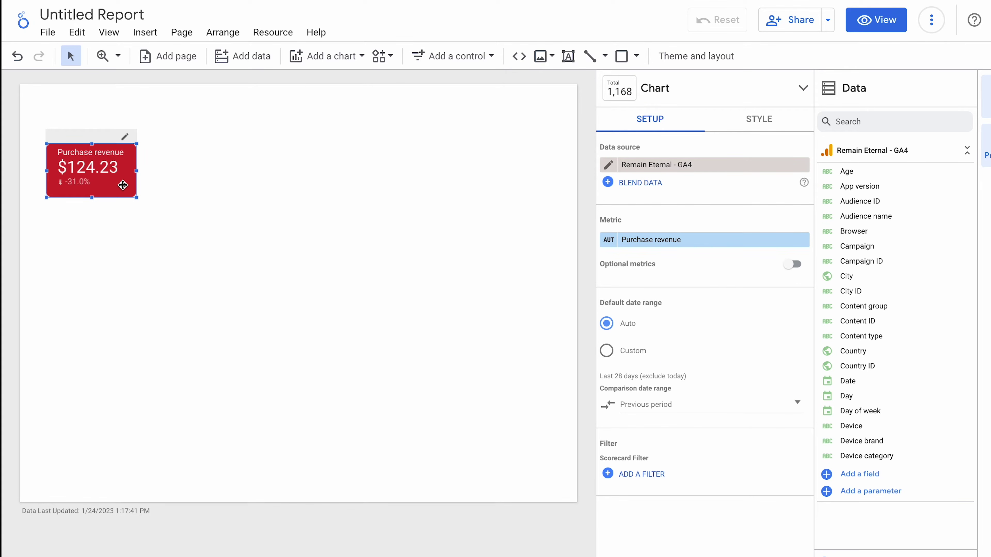
{"action": "key", "text": "ctrl+d"}
{"action": "left_click_drag", "start_coordinate": [143, 195], "coordinate": [221, 193]}
{"action": "left_click", "coordinate": [84, 35]}
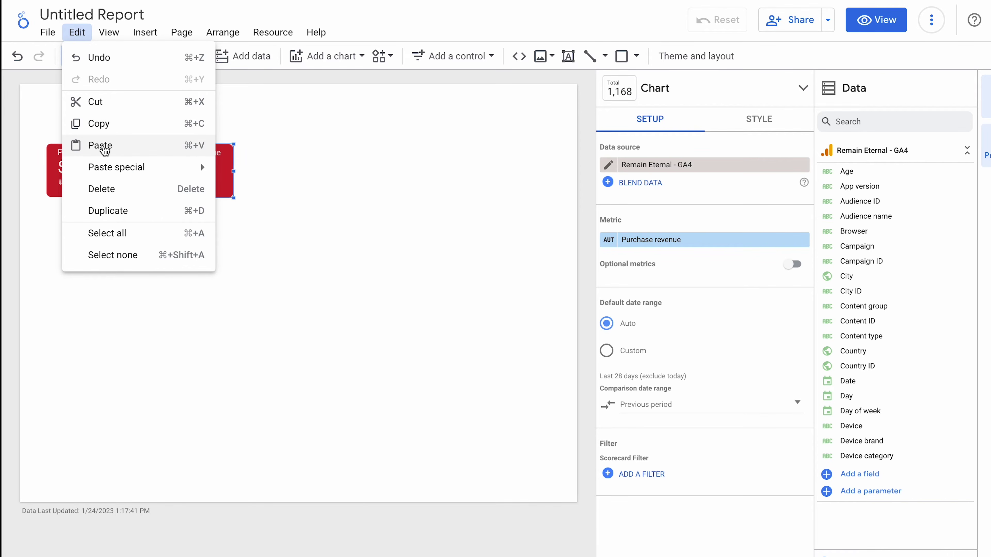
{"action": "left_click", "coordinate": [164, 341]}
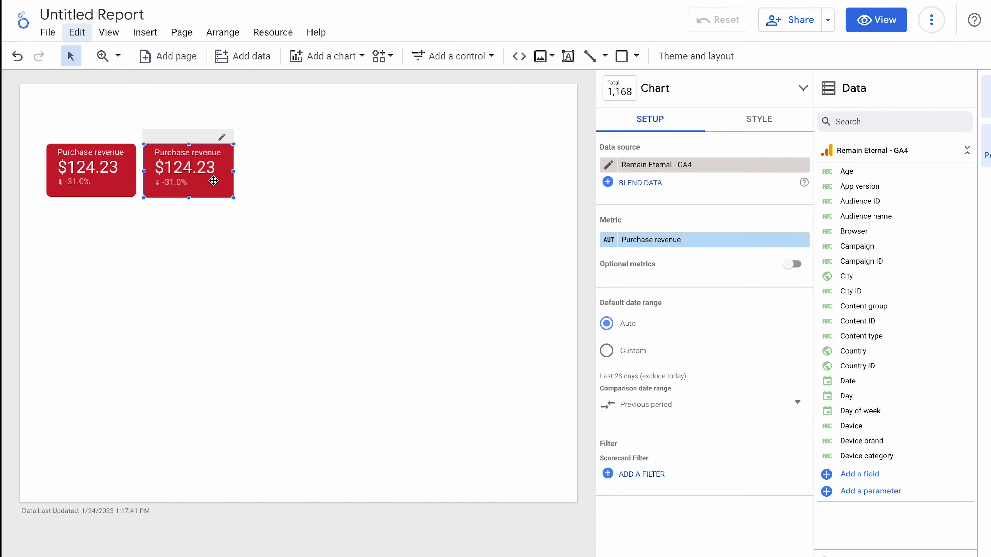
{"action": "left_click_drag", "start_coordinate": [214, 181], "coordinate": [215, 181]}
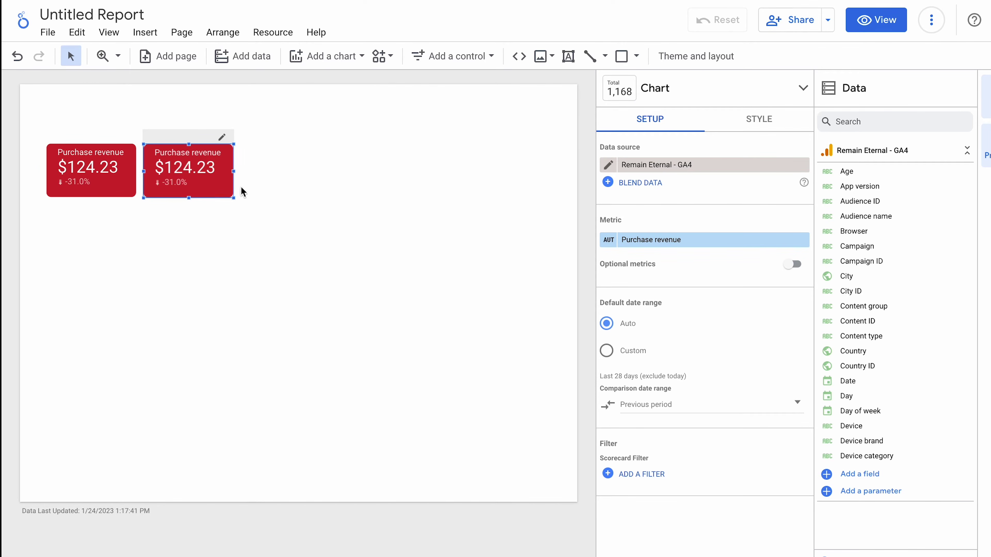
- Change the duplicate scorecard's metric to Ecommerce purchases and rename the metric Orders
{"action": "left_click", "coordinate": [226, 187]}
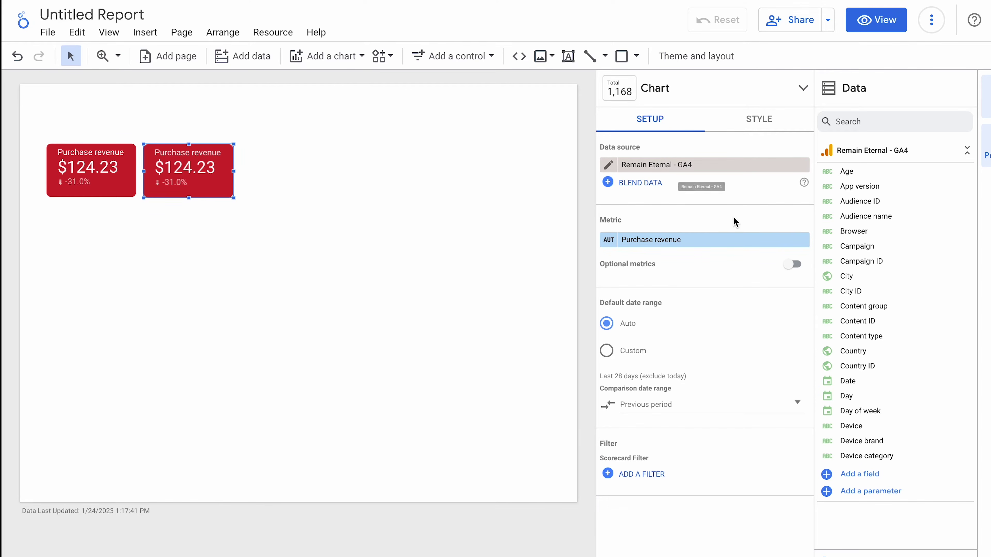
{"action": "left_click", "coordinate": [696, 241]}
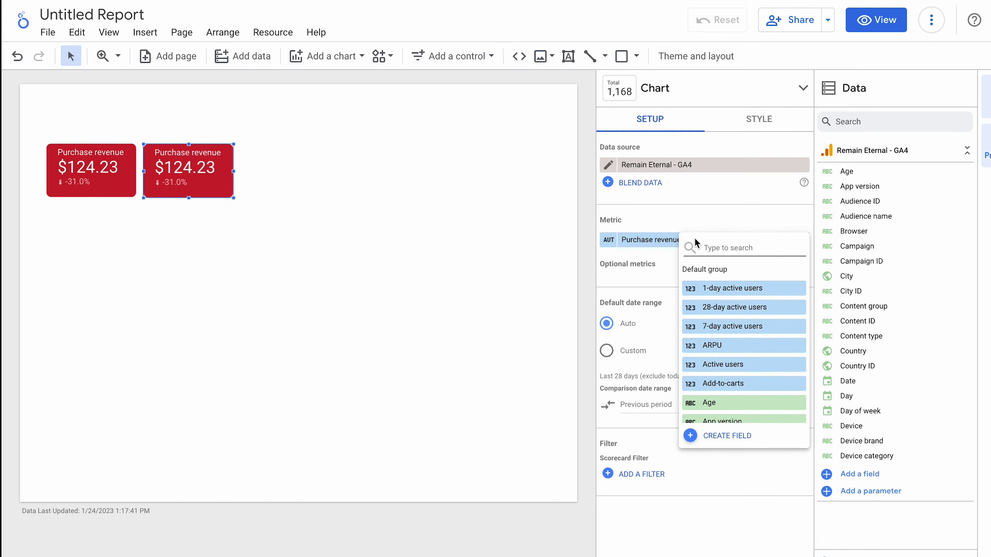
{"action": "type", "text": "ecomm"}
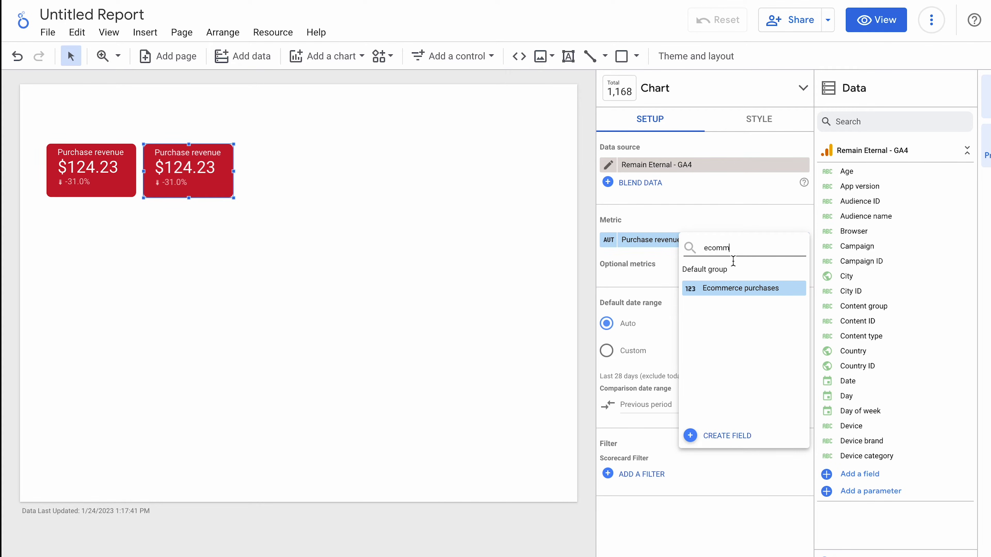
{"action": "left_click", "coordinate": [741, 288]}
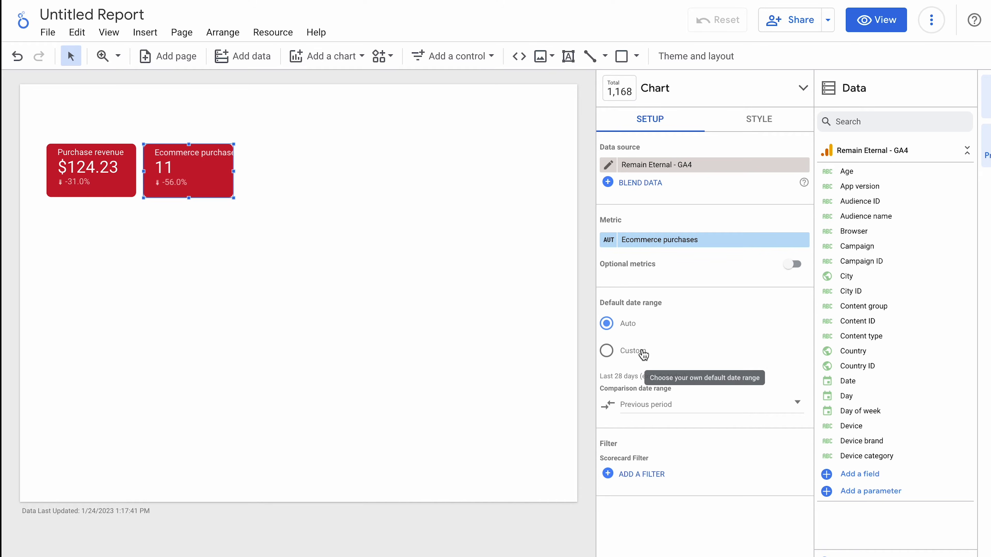
{"action": "left_click", "coordinate": [609, 240]}
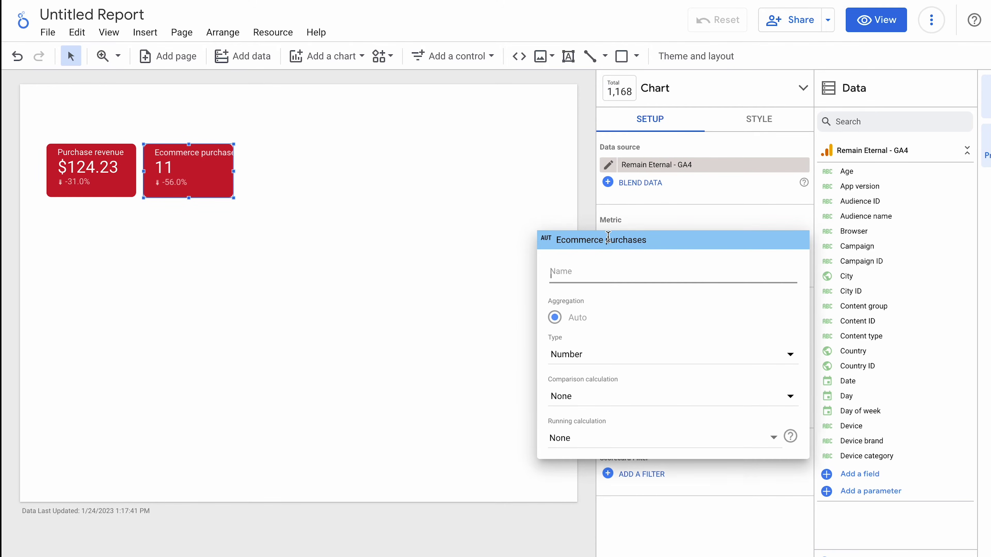
{"action": "type", "text": "Orders"}
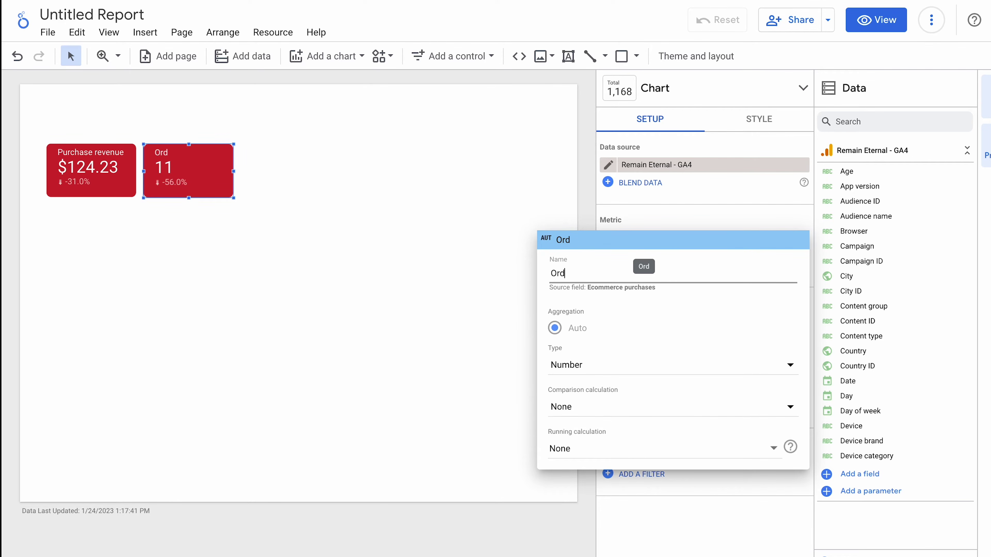
- Duplicate the Orders scorecard and place the copy directly to its right, in line with the other scorecards
{"action": "left_click", "coordinate": [501, 244]}
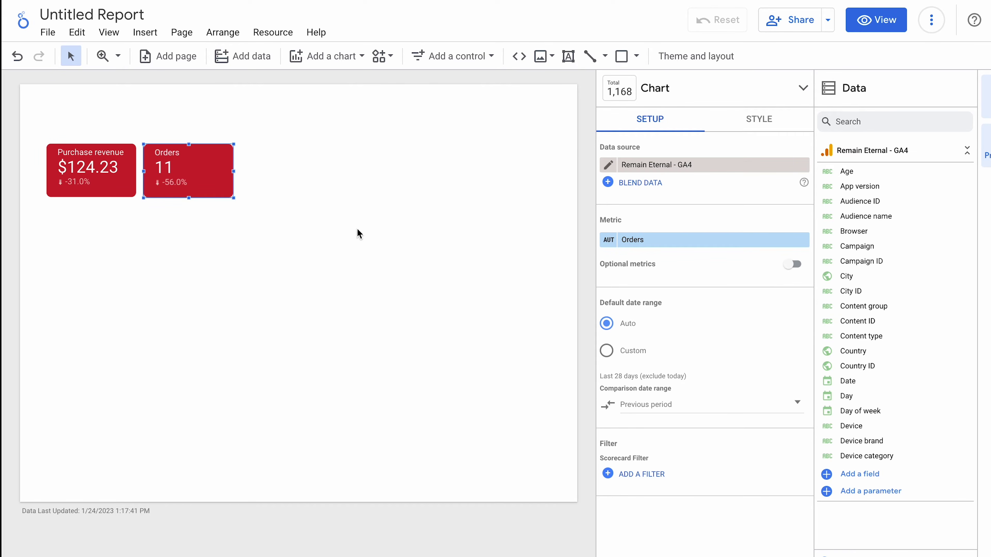
{"action": "mouse_move", "coordinate": [220, 175]}
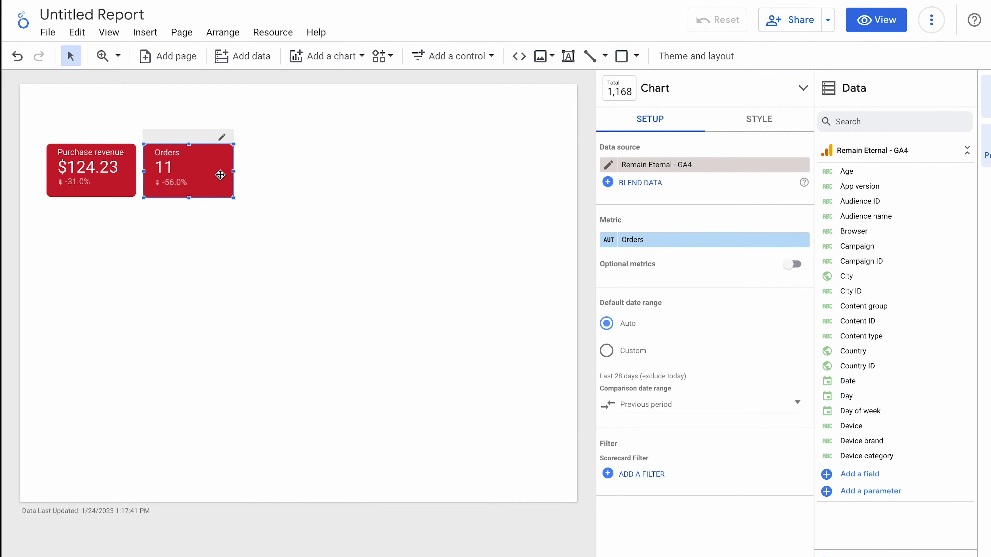
{"action": "key", "text": "ctrl+d"}
{"action": "left_click_drag", "start_coordinate": [221, 176], "coordinate": [312, 170]}
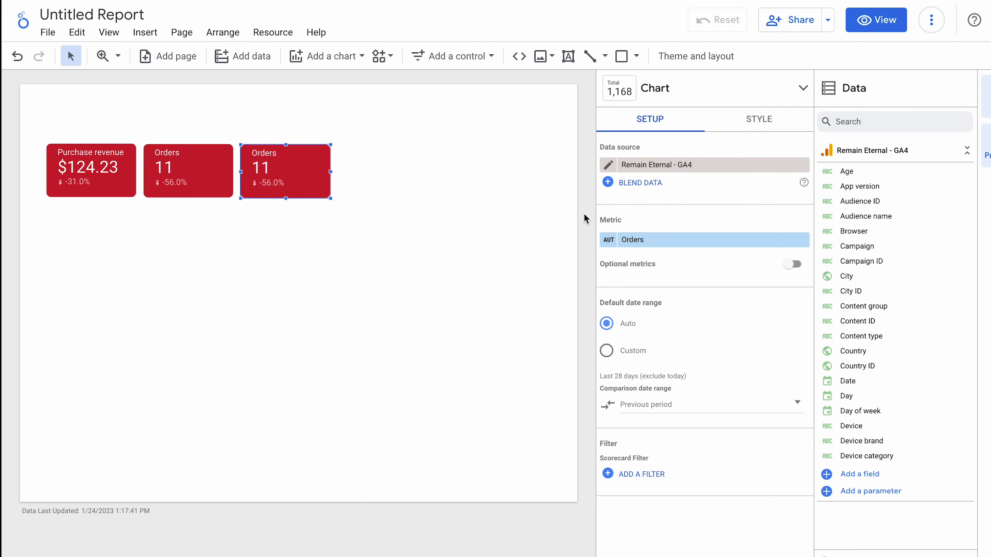
- Change the third scorecard's metric to Average purchase revenue and rename the metric AOV
{"action": "left_click", "coordinate": [671, 240]}
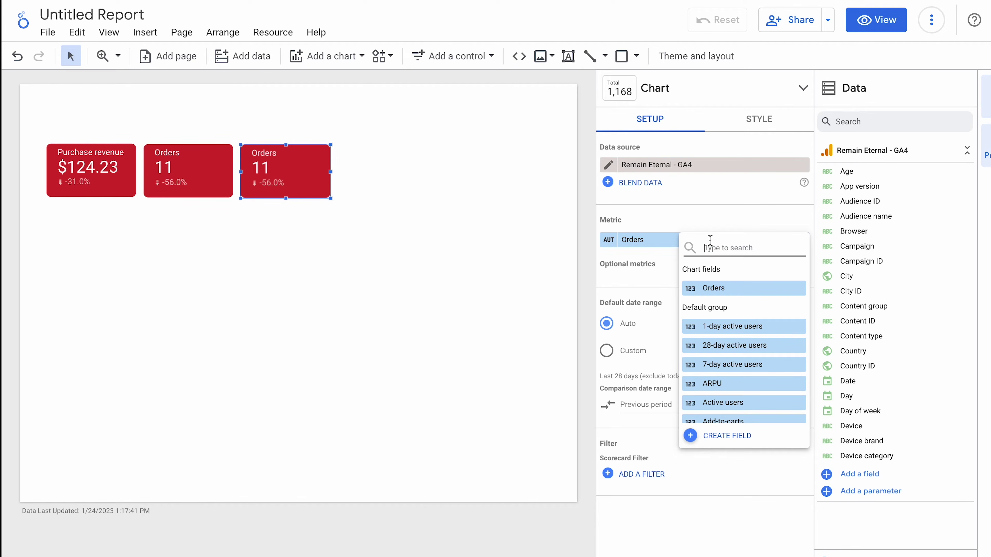
{"action": "type", "text": "average"}
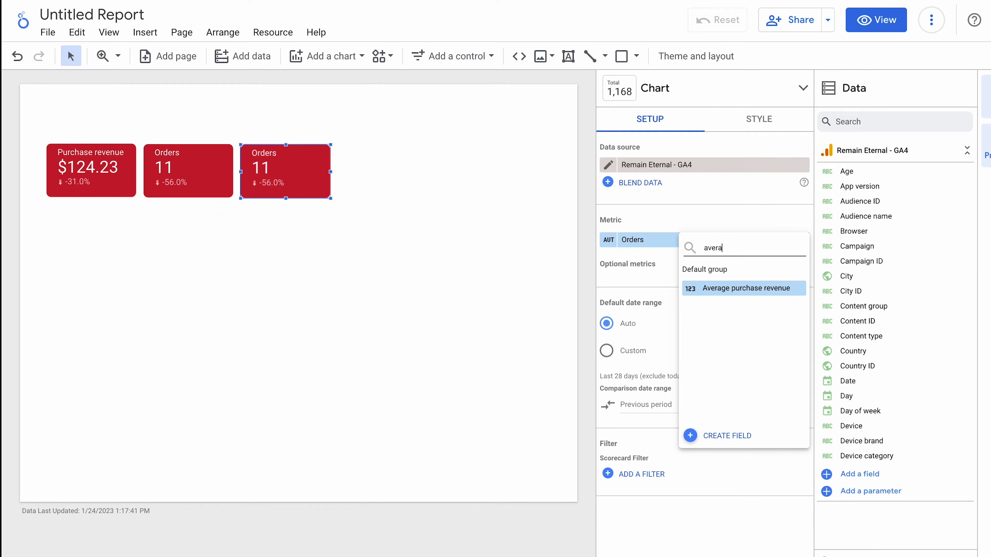
{"action": "left_click", "coordinate": [765, 291]}
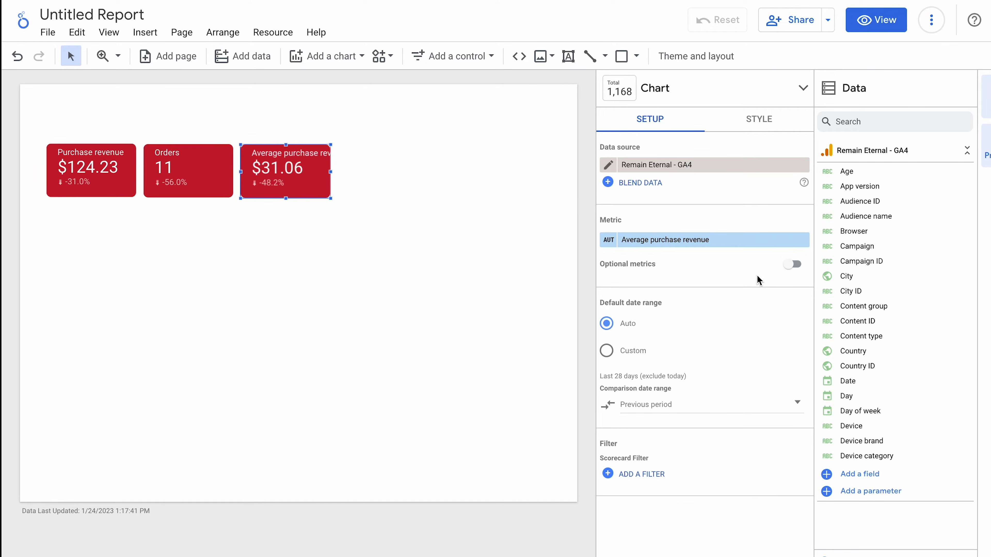
{"action": "left_click", "coordinate": [608, 239]}
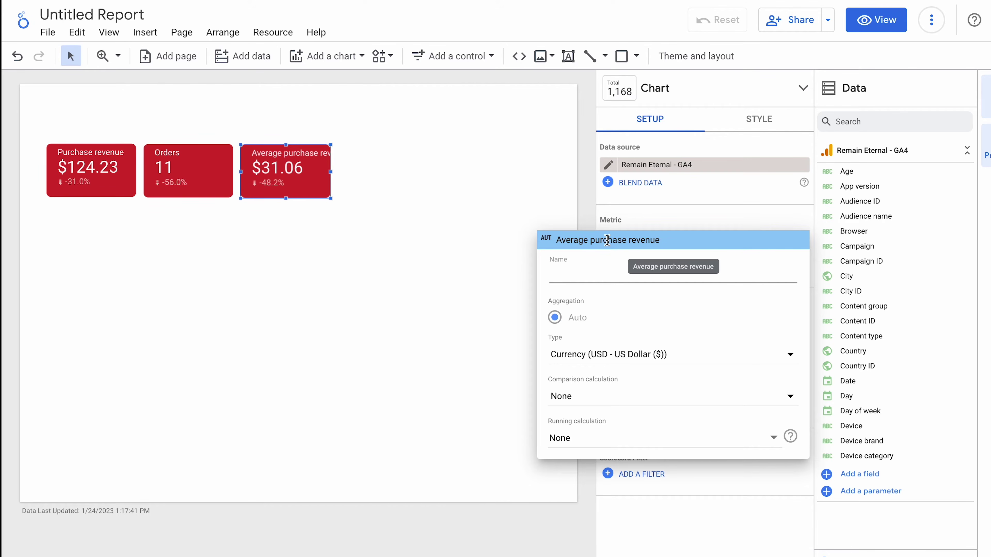
{"action": "type", "text": "AOV"}
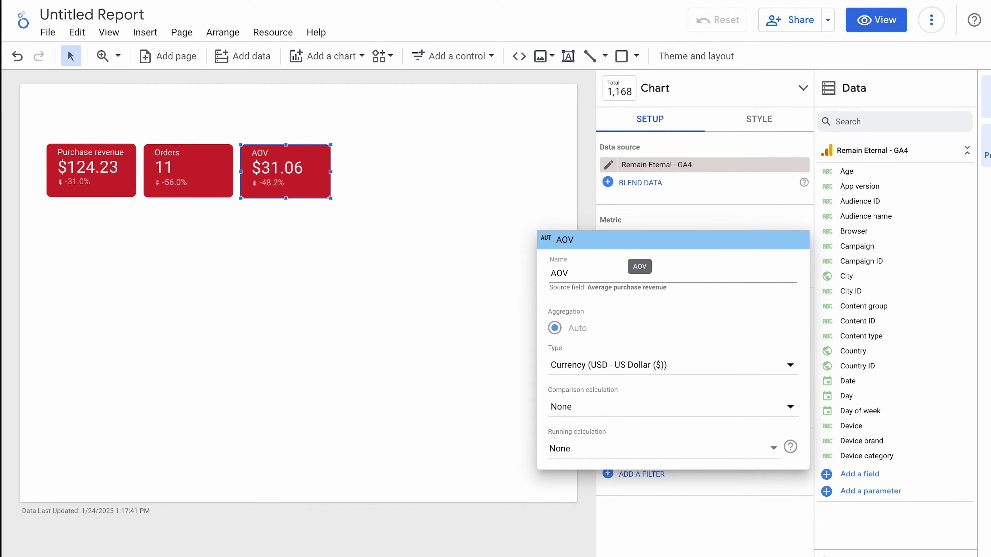
{"action": "left_click", "coordinate": [472, 257]}
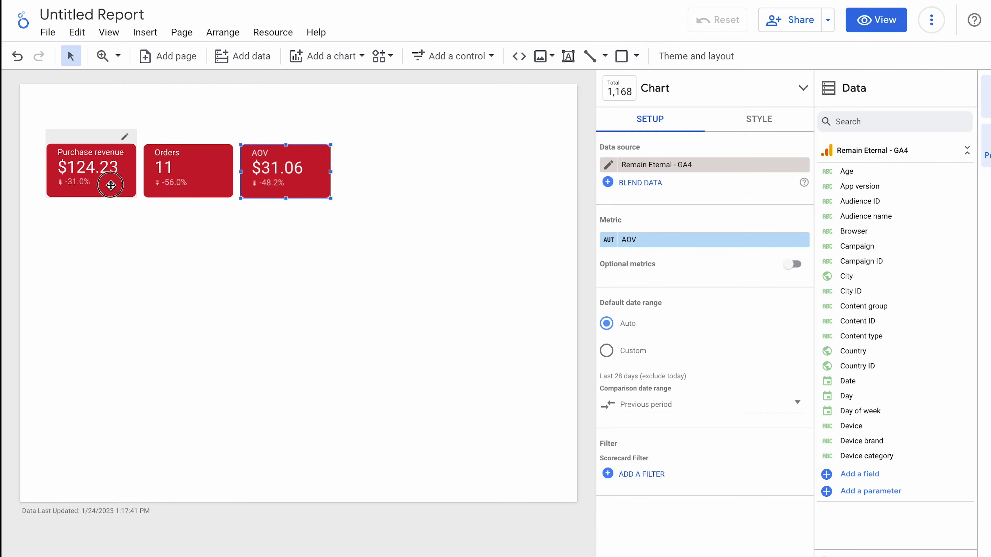
- Shift the purchase revenue, Orders and AOV scorecards slightly left, keeping the gaps between them even
{"action": "left_click_drag", "start_coordinate": [111, 186], "coordinate": [106, 185]}
{"action": "left_click_drag", "start_coordinate": [193, 186], "coordinate": [187, 186]}
{"action": "left_click_drag", "start_coordinate": [285, 186], "coordinate": [279, 186]}
- Reduce the height of all three scorecards together by a small amount
{"action": "left_click_drag", "start_coordinate": [102, 114], "coordinate": [393, 238]}
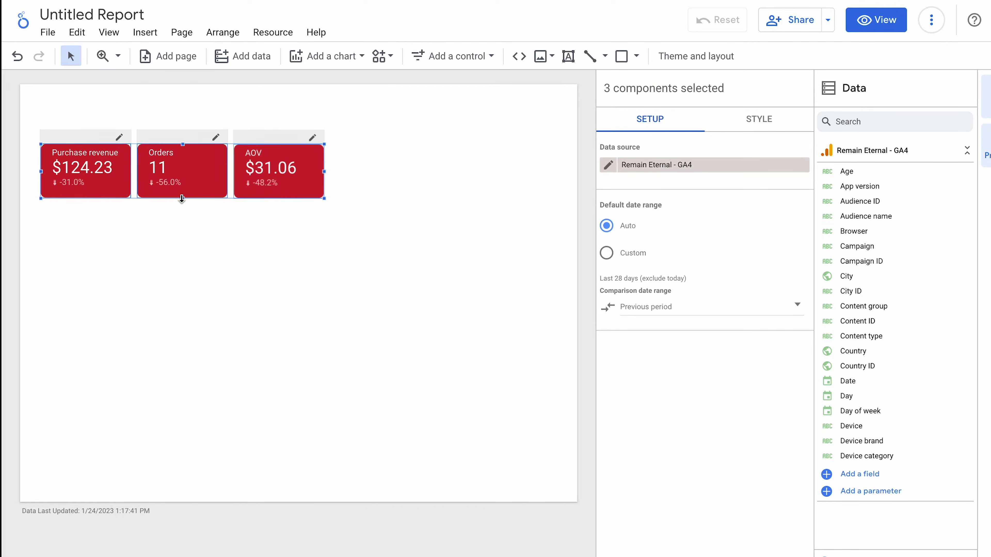
{"action": "left_click_drag", "start_coordinate": [182, 198], "coordinate": [181, 192]}
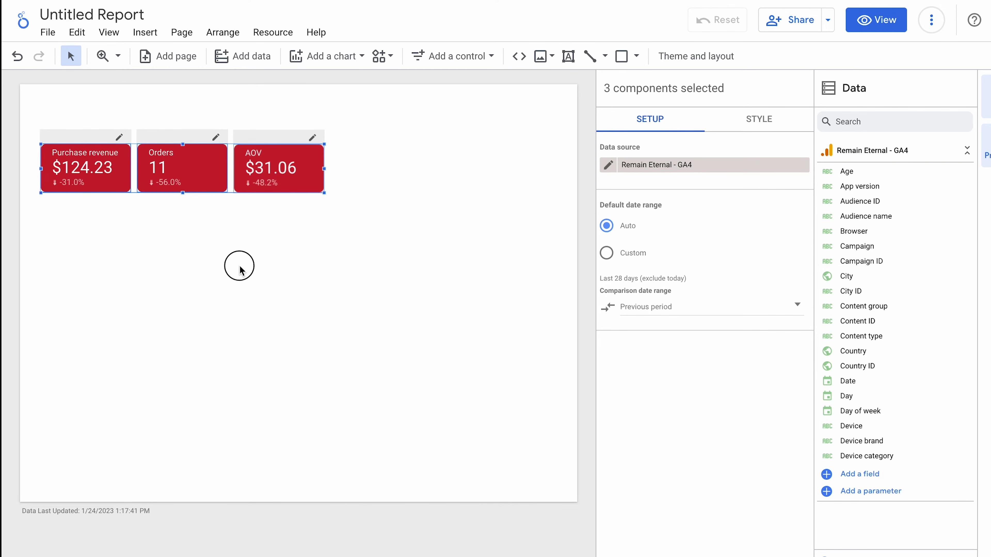
{"action": "left_click", "coordinate": [239, 266]}
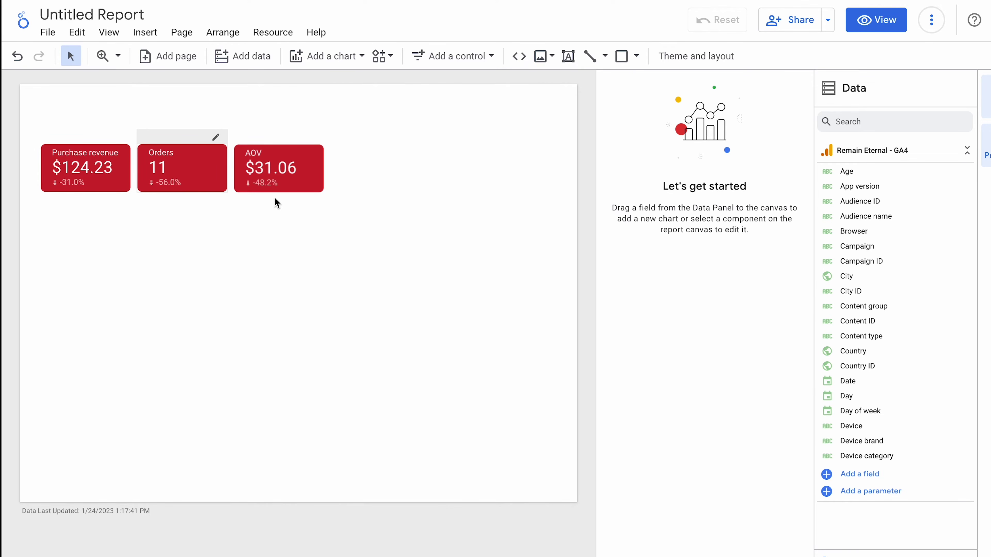
{"action": "left_click_drag", "start_coordinate": [310, 167], "coordinate": [310, 172]}
{"action": "left_click", "coordinate": [367, 231]}
- Add a text box reading "Revenue & Purchases" above the scorecards and set its font size to 30px
{"action": "left_click", "coordinate": [569, 57]}
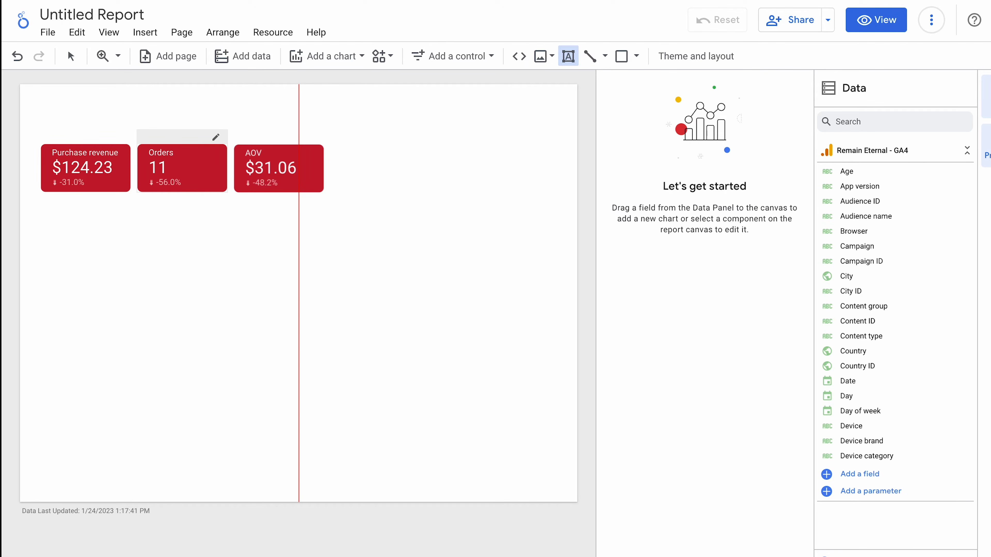
{"action": "left_click_drag", "start_coordinate": [46, 111], "coordinate": [323, 137]}
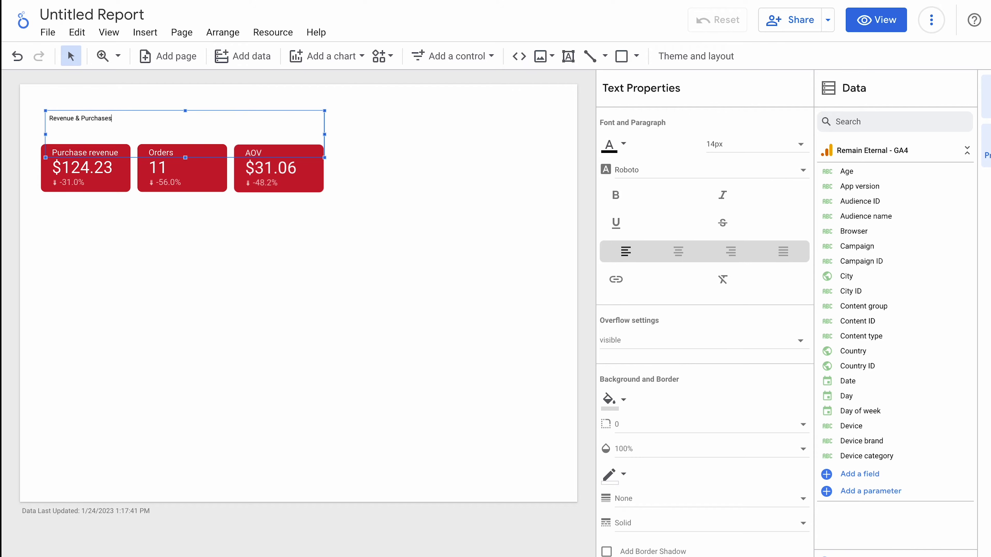
{"action": "triple_click", "coordinate": [72, 119]}
{"action": "left_click", "coordinate": [730, 150]}
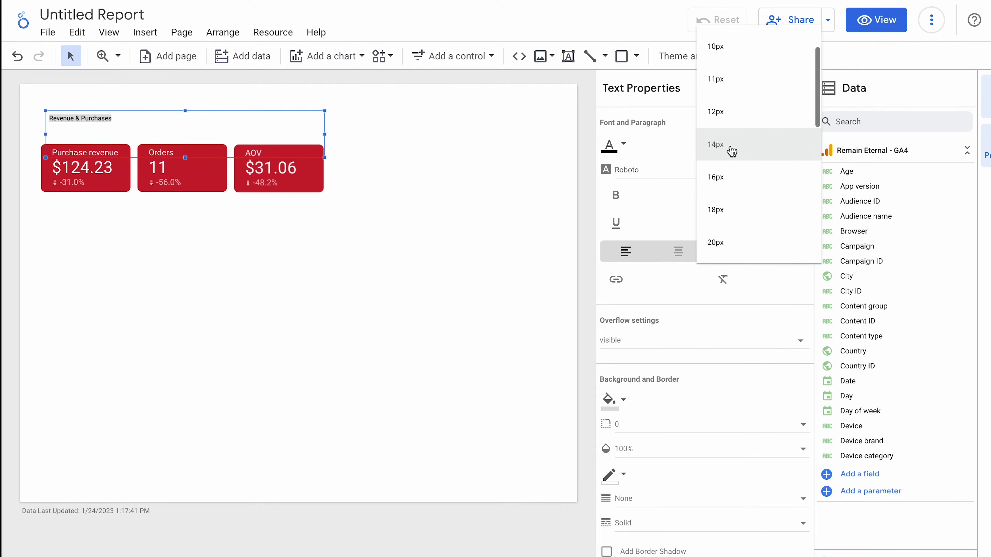
{"action": "left_click", "coordinate": [731, 246]}
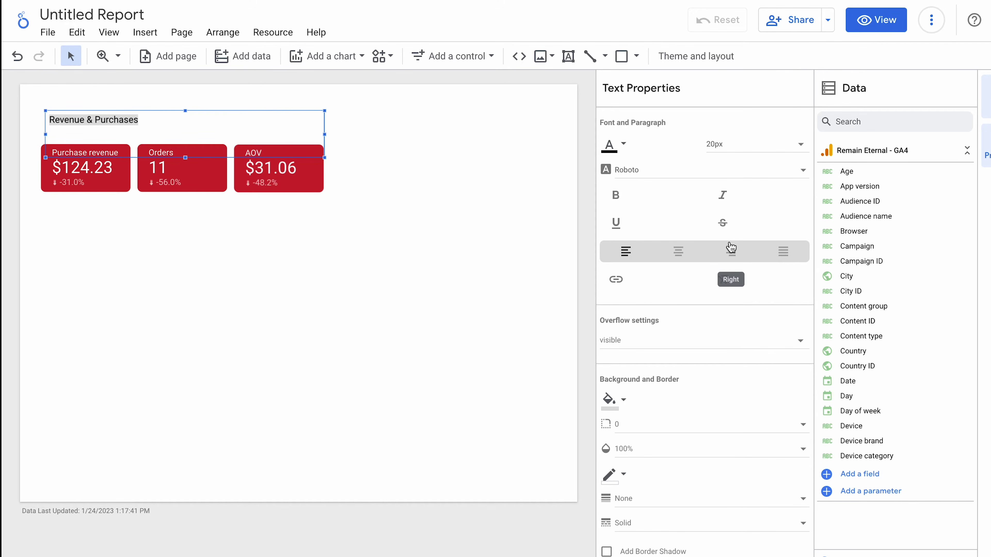
{"action": "left_click", "coordinate": [736, 143]}
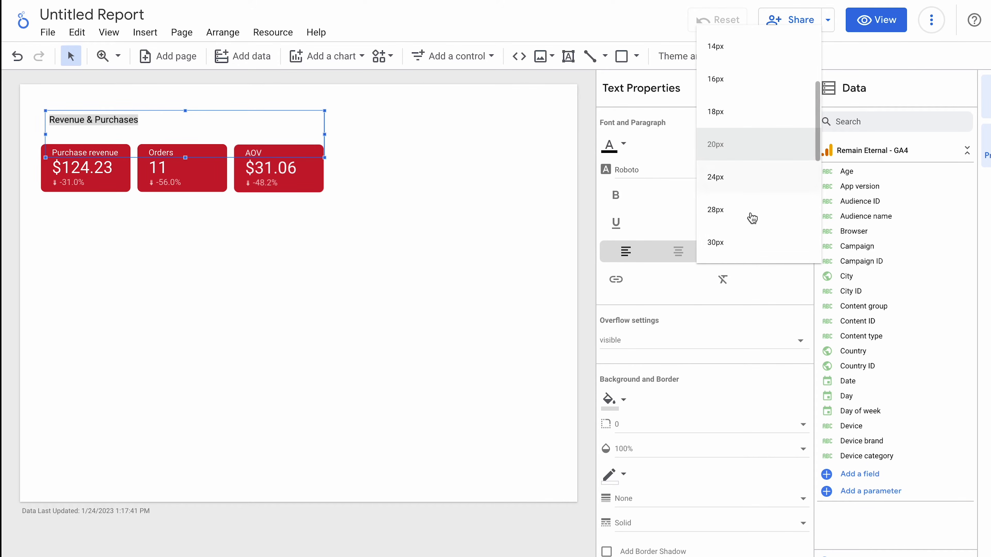
{"action": "left_click", "coordinate": [732, 246]}
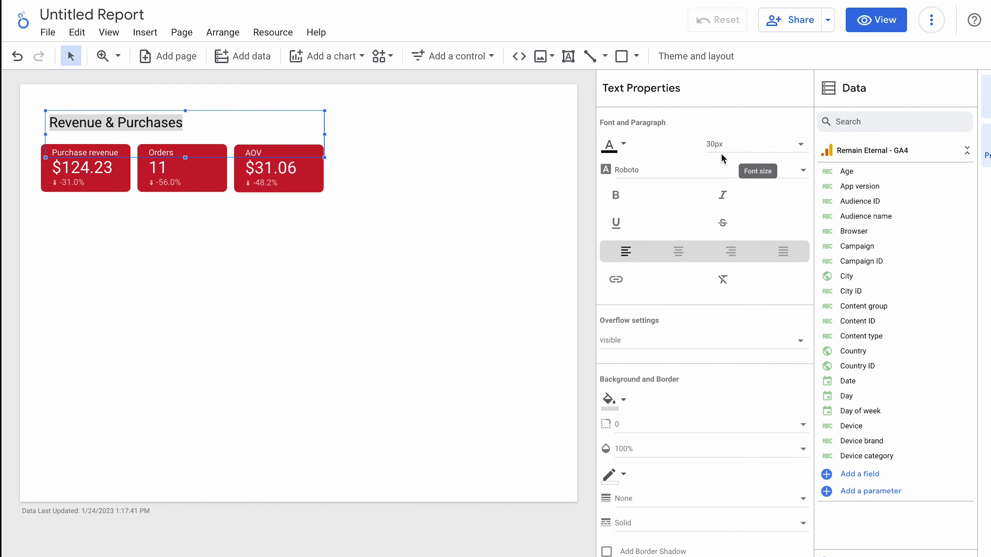
{"action": "left_click", "coordinate": [358, 174]}
- Move the "Revenue & Purchases" heading slightly left and down so it sits just above the scorecard row
{"action": "left_click", "coordinate": [172, 121]}
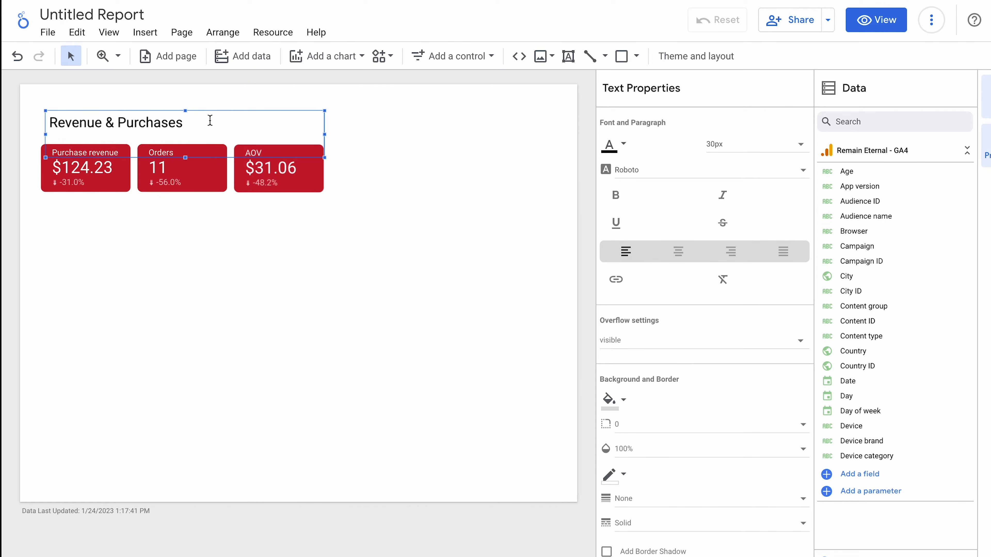
{"action": "left_click", "coordinate": [446, 305]}
{"action": "left_click", "coordinate": [187, 122]}
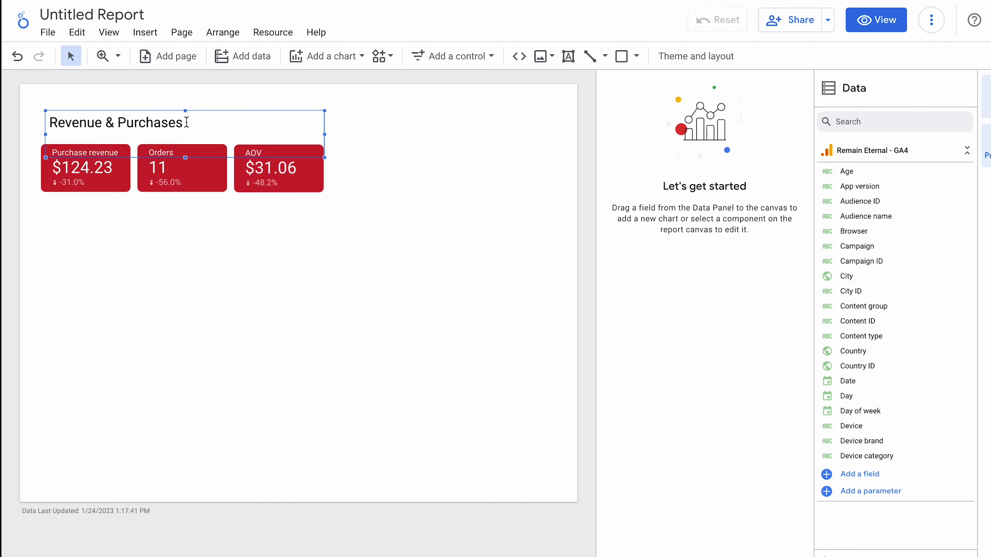
{"action": "left_click_drag", "start_coordinate": [224, 112], "coordinate": [221, 122]}
{"action": "left_click", "coordinate": [265, 336]}
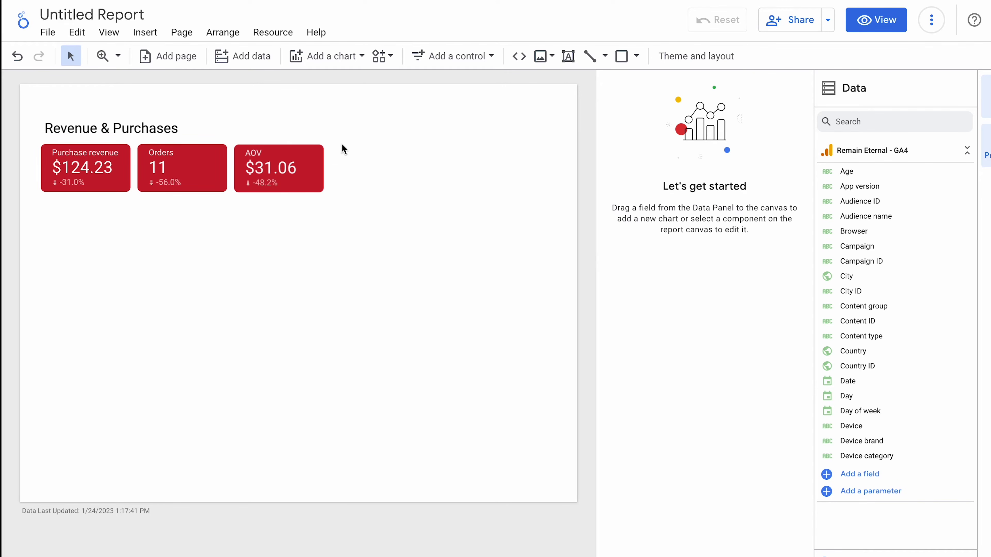
{"action": "mouse_move", "coordinate": [317, 126]}
{"action": "left_mouse_down"}
{"action": "mouse_move", "coordinate": [128, 199]}
{"action": "mouse_move", "coordinate": [290, 113]}
{"action": "mouse_move", "coordinate": [311, 131]}
{"action": "left_mouse_up"}
- Shrink the three scorecards together in width and height, keeping them anchored under the start of the heading
{"action": "left_click", "coordinate": [366, 168]}
{"action": "left_click_drag", "start_coordinate": [366, 169], "coordinate": [49, 217]}
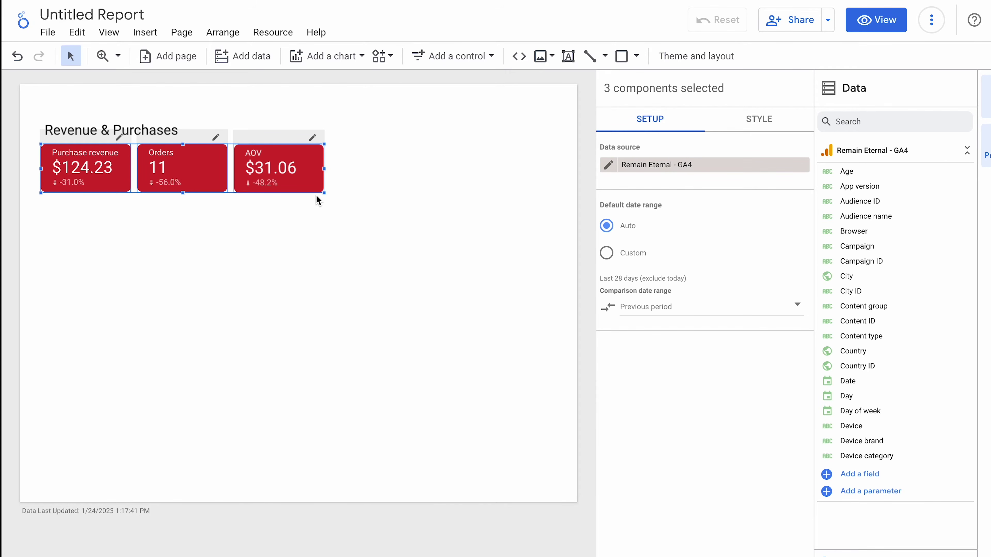
{"action": "left_click_drag", "start_coordinate": [324, 195], "coordinate": [299, 191]}
{"action": "left_click", "coordinate": [233, 234]}
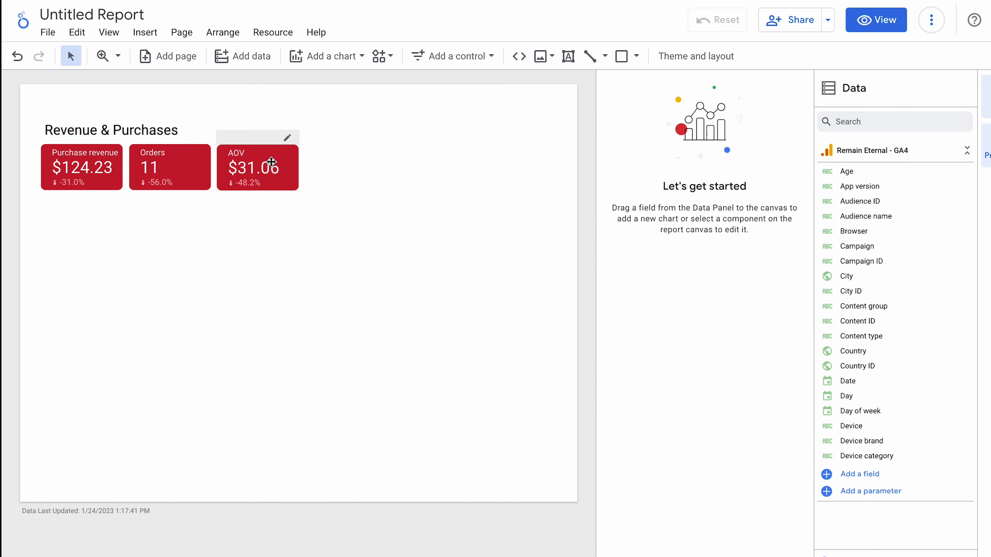
- Duplicate the AOV scorecard and place the copy to its right in the same row, leaving a wider gap
{"action": "left_click", "coordinate": [271, 160]}
{"action": "left_click", "coordinate": [281, 178]}
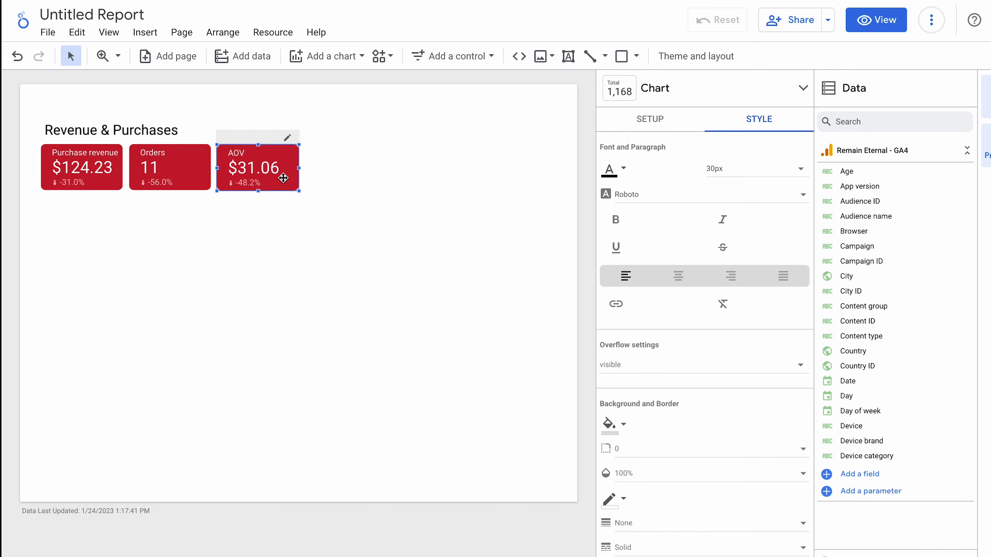
{"action": "key", "text": "ctrl+d"}
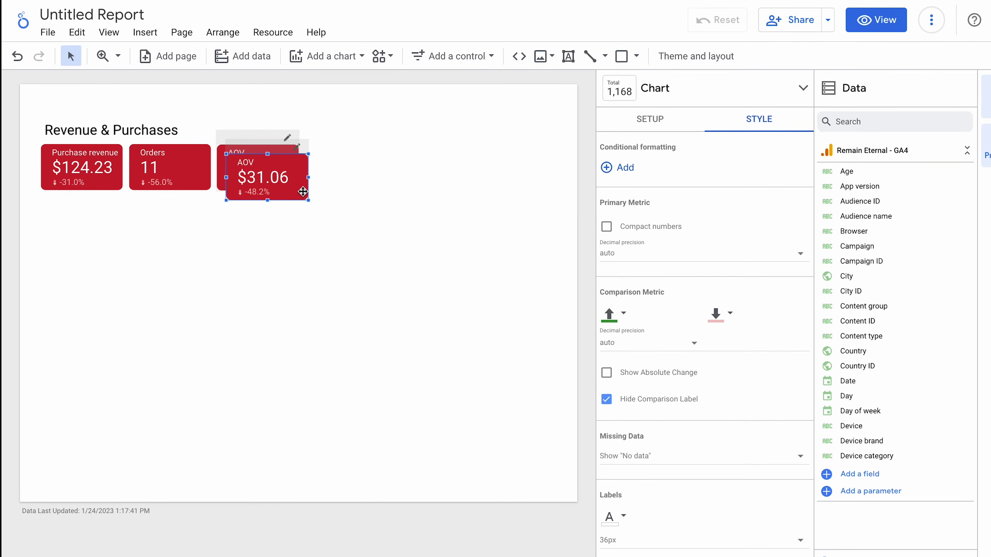
{"action": "left_click_drag", "start_coordinate": [297, 191], "coordinate": [435, 190]}
{"action": "left_click_drag", "start_coordinate": [408, 188], "coordinate": [387, 181]}
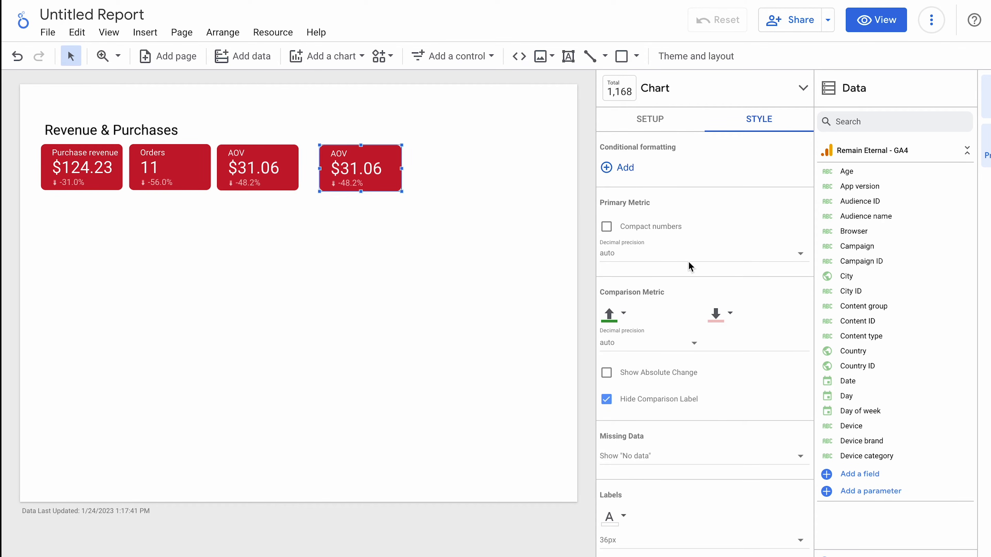
- Change the fourth scorecard's metric to Sessions
{"action": "left_click", "coordinate": [663, 120]}
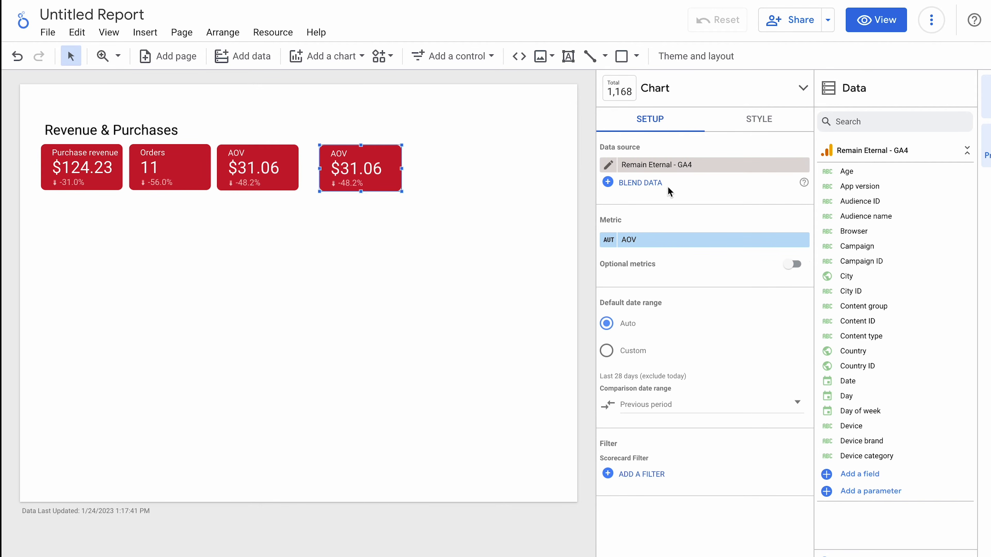
{"action": "left_click", "coordinate": [665, 246]}
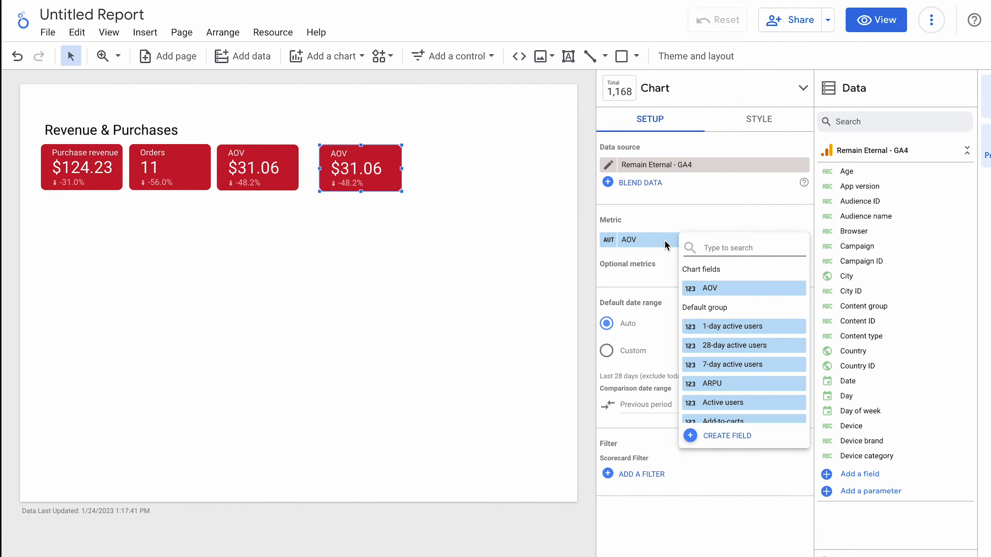
{"action": "type", "text": "session"}
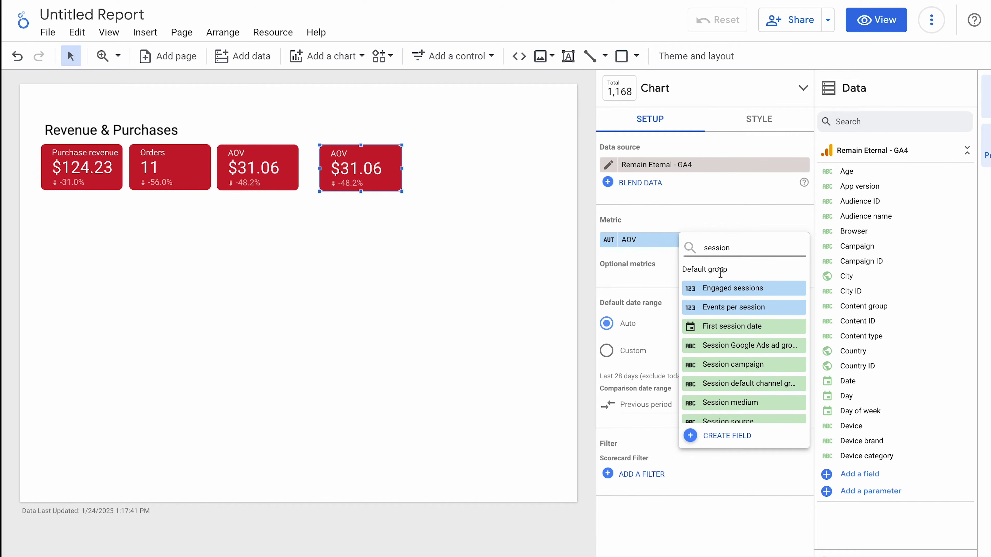
{"action": "scroll", "coordinate": [783, 349], "scroll_direction": "down", "scroll_amount": 1}
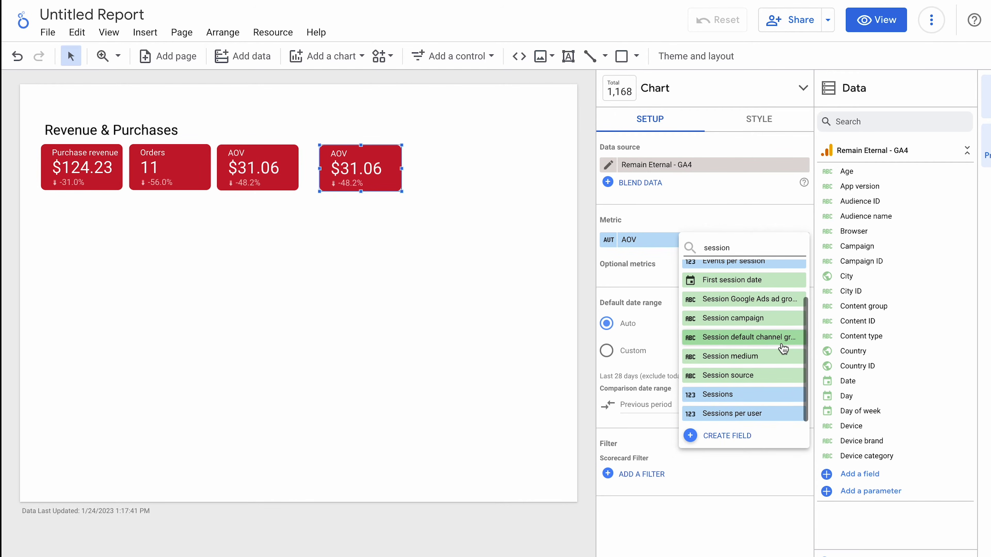
{"action": "left_click", "coordinate": [719, 394]}
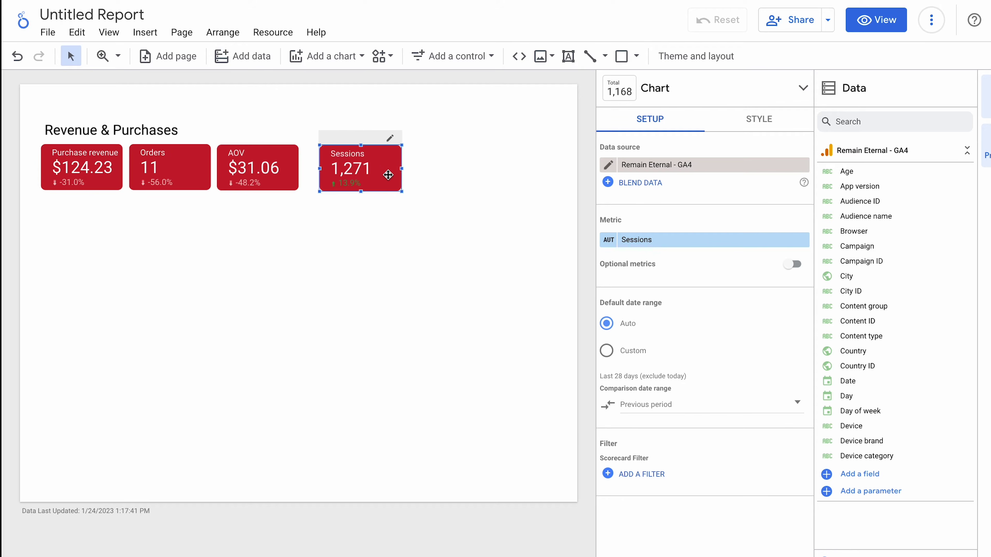
- Place a duplicate of the Sessions scorecard directly to its right and change the copy's metric to Total users
{"action": "left_click_drag", "start_coordinate": [388, 176], "coordinate": [483, 186]}
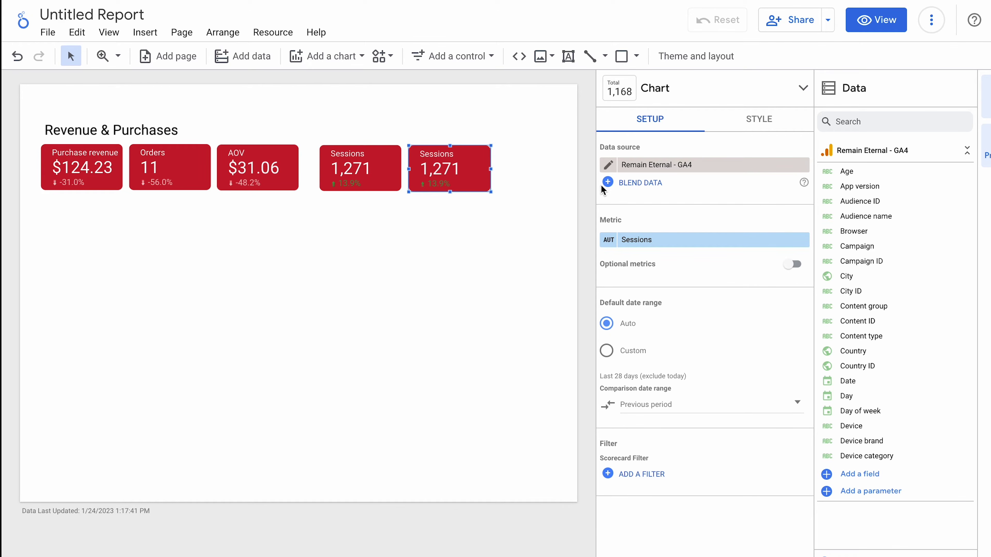
{"action": "left_click", "coordinate": [701, 238]}
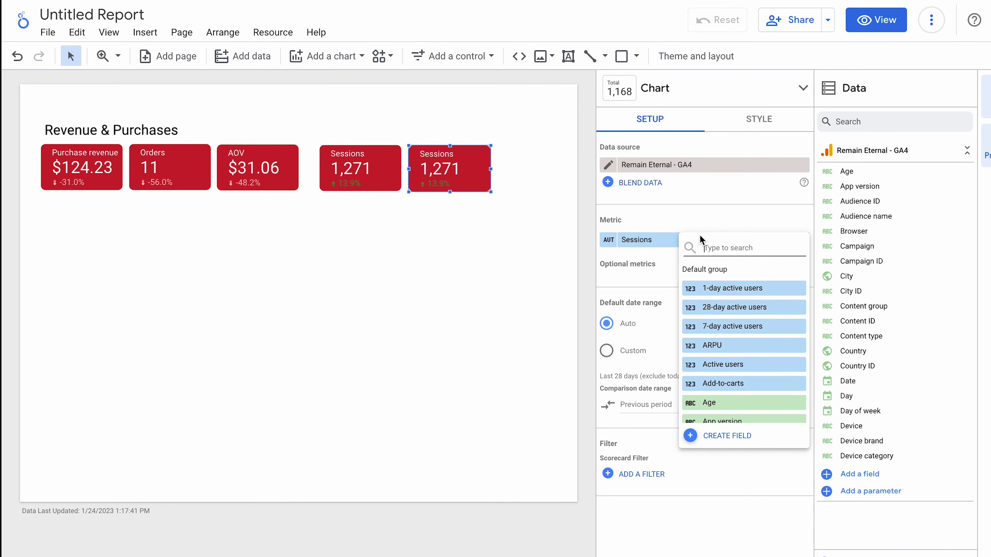
{"action": "type", "text": "users"}
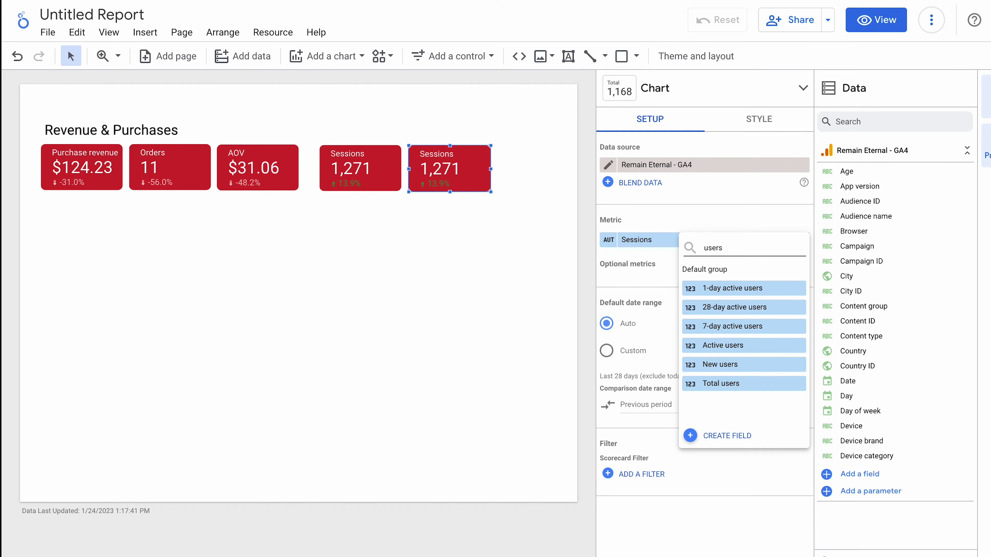
{"action": "left_click", "coordinate": [735, 384]}
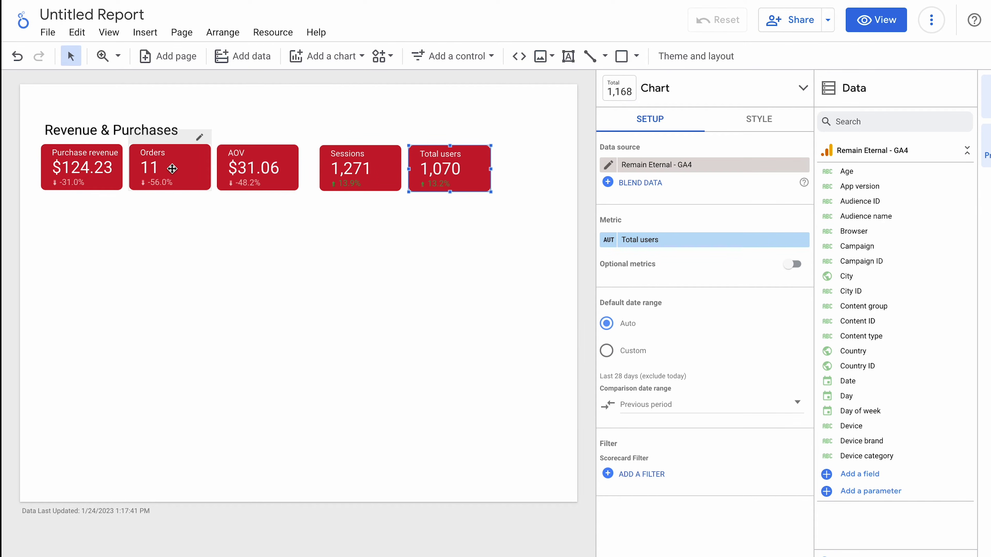
- Nudge the Orders, AOV and Total users scorecards slightly to even out the gaps between neighbouring scorecards in each group
{"action": "left_click", "coordinate": [185, 170]}
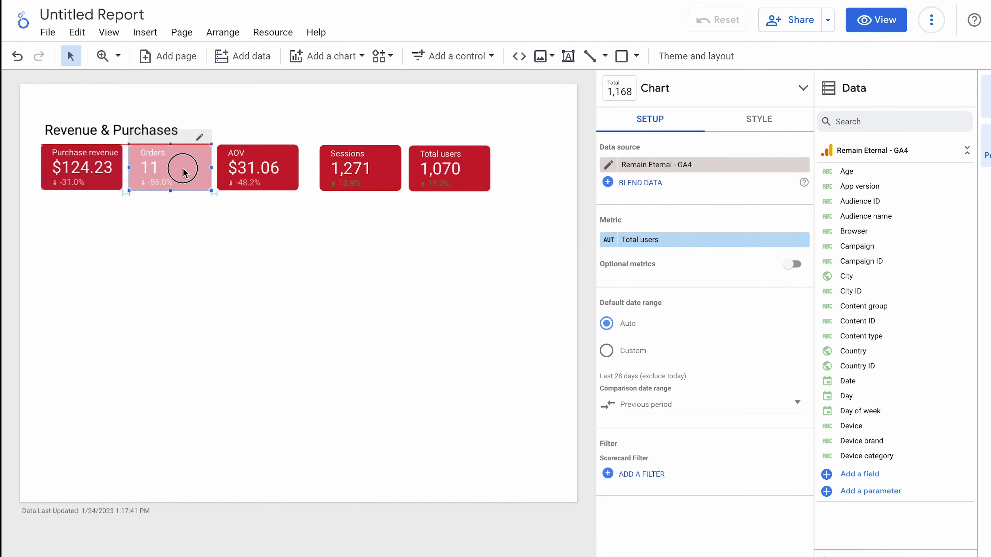
{"action": "left_click", "coordinate": [260, 168]}
{"action": "left_click", "coordinate": [261, 168]}
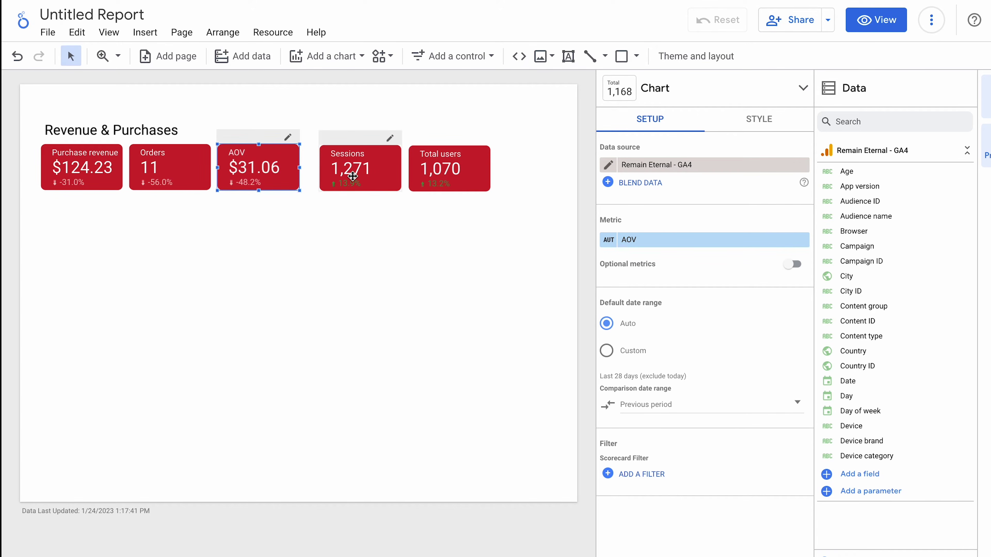
{"action": "left_click", "coordinate": [468, 180]}
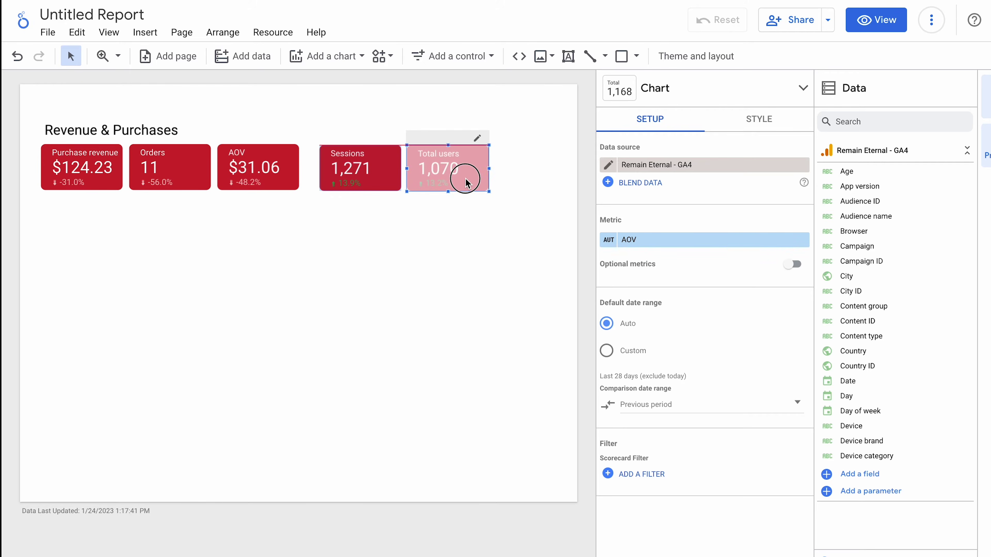
{"action": "left_click", "coordinate": [434, 262]}
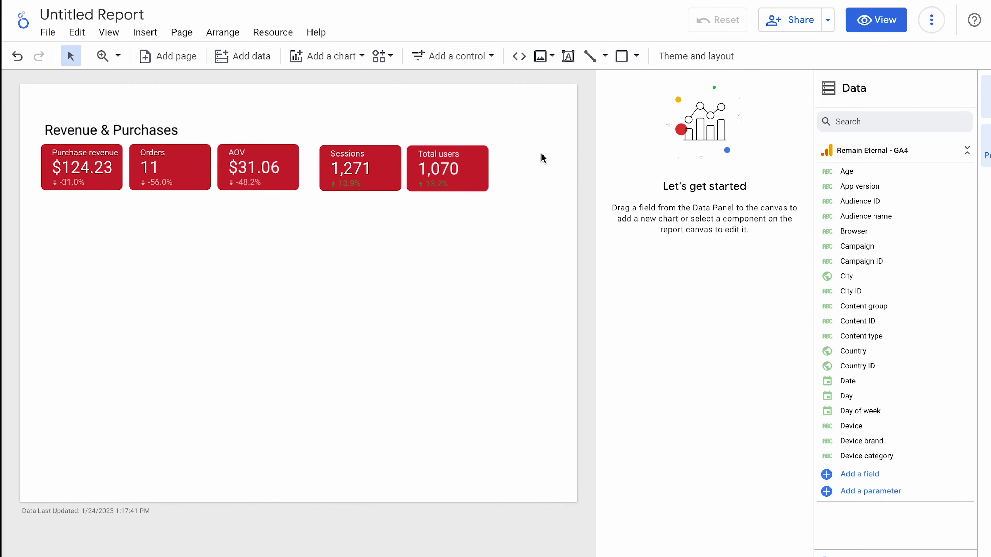
- Narrow all five scorecards together, keeping the row's start aligned with the heading to free space for a sixth card
{"action": "left_click_drag", "start_coordinate": [507, 137], "coordinate": [62, 220]}
{"action": "left_click_drag", "start_coordinate": [490, 192], "coordinate": [464, 189]}
{"action": "left_click", "coordinate": [416, 279]}
- Place a duplicate of the Total users scorecard directly to its right and change the copy's metric to New users
{"action": "left_click", "coordinate": [444, 177]}
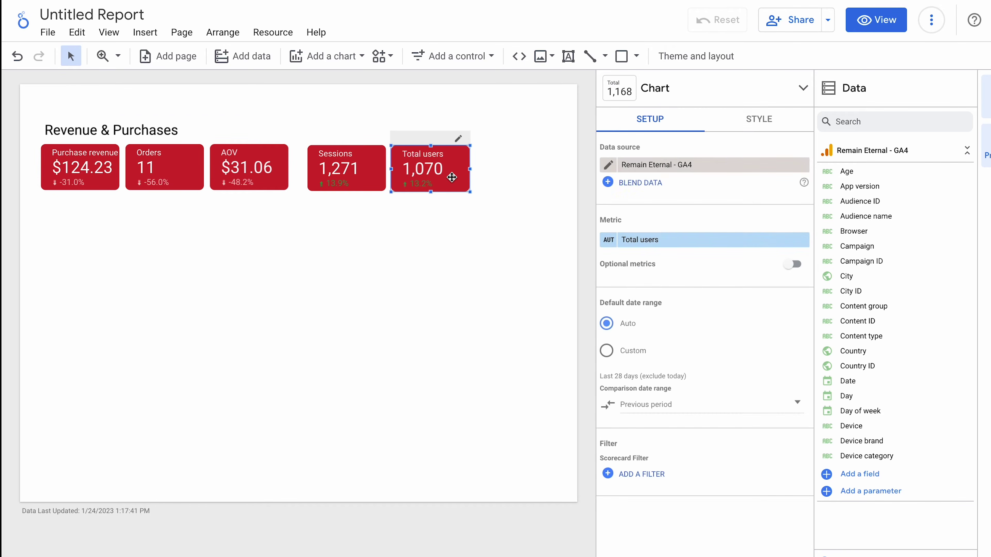
{"action": "key", "text": "ctrl+c"}
{"action": "key", "text": "ctrl+v"}
{"action": "left_click_drag", "start_coordinate": [468, 184], "coordinate": [541, 181]}
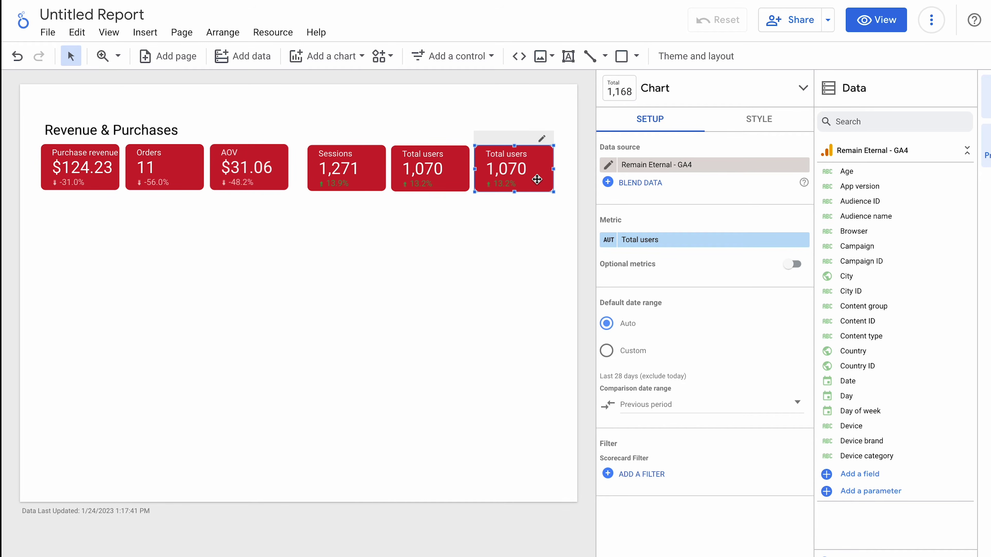
{"action": "left_click", "coordinate": [663, 240]}
{"action": "type", "text": "new"}
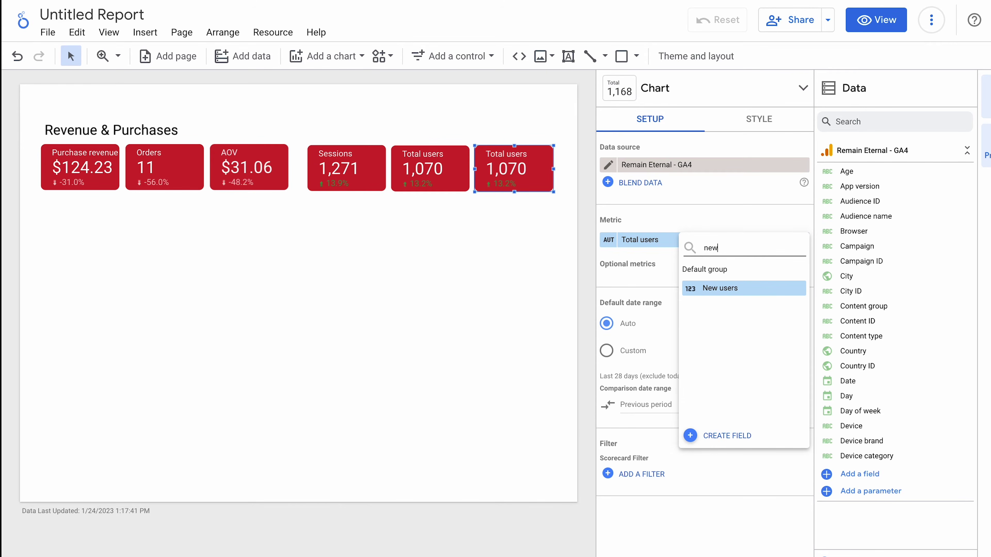
{"action": "left_click", "coordinate": [751, 291]}
{"action": "left_click", "coordinate": [420, 282]}
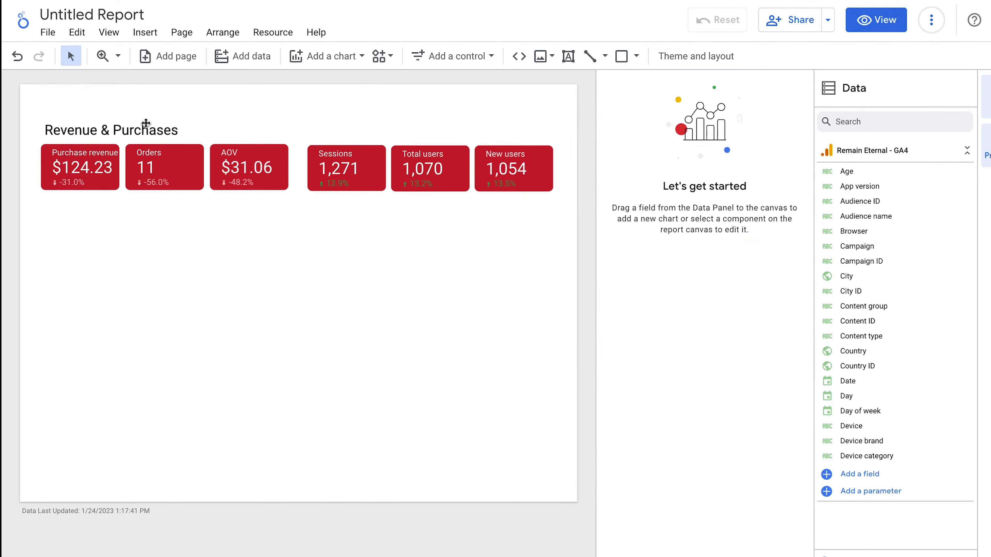
- Duplicate the Revenue & Purchases heading above the Sessions scorecard group and change the copy's text to Traffic
{"action": "left_click", "coordinate": [142, 127]}
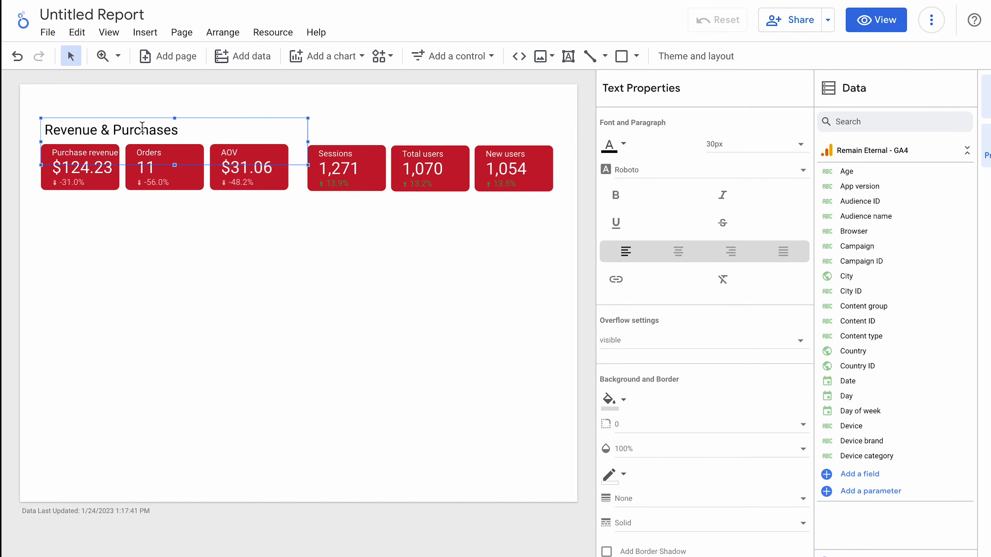
{"action": "key", "text": "ctrl+d"}
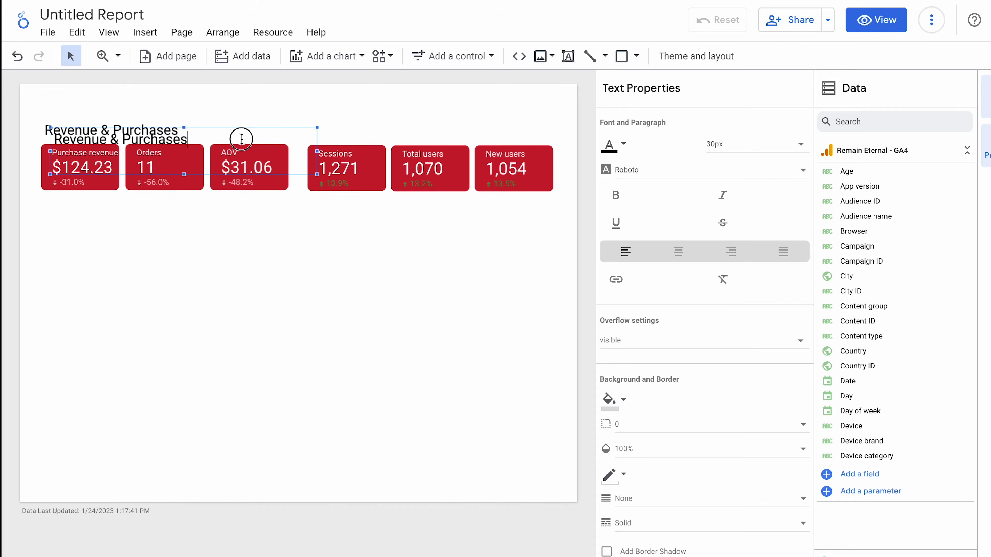
{"action": "left_click_drag", "start_coordinate": [250, 130], "coordinate": [507, 121]}
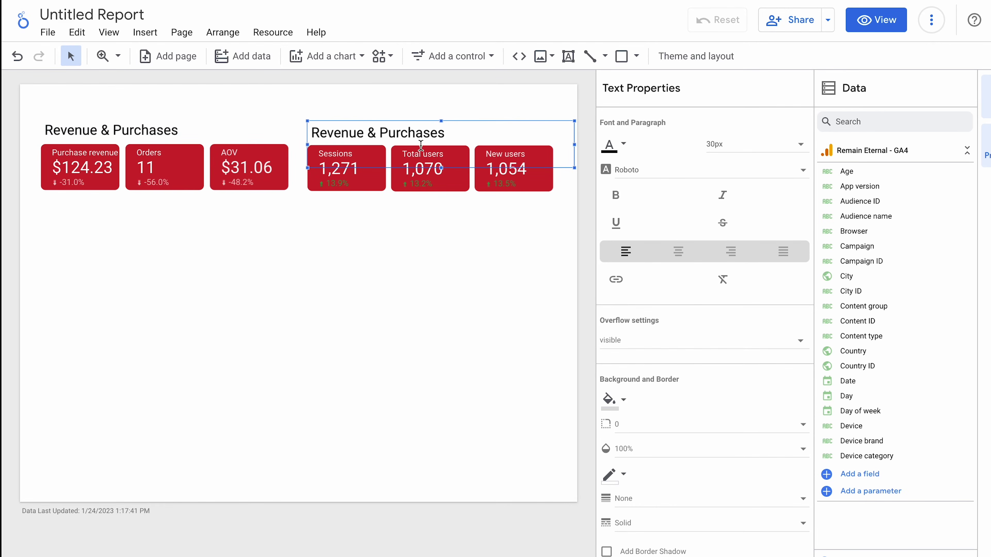
{"action": "triple_click", "coordinate": [408, 133]}
{"action": "type", "text": "Traffic"}
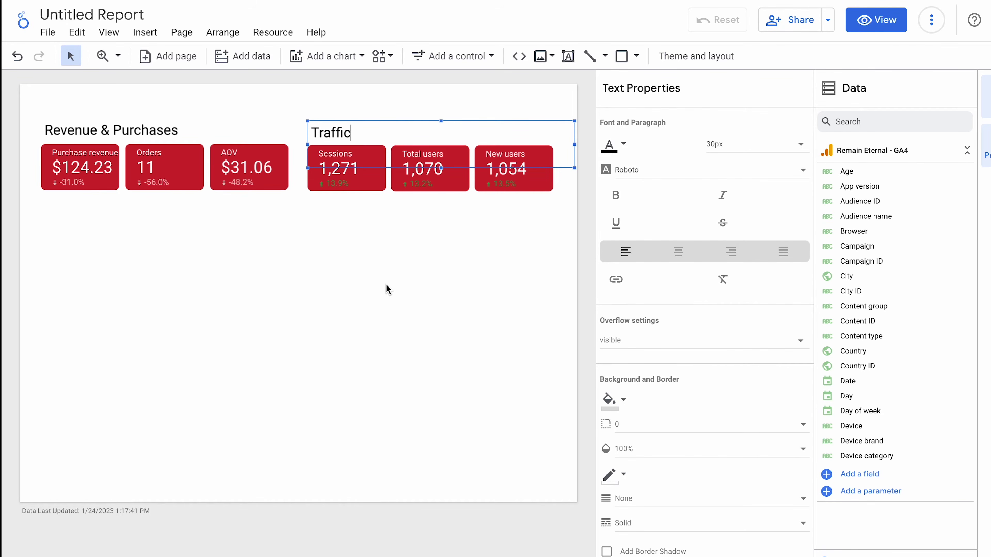
{"action": "left_click", "coordinate": [386, 285]}
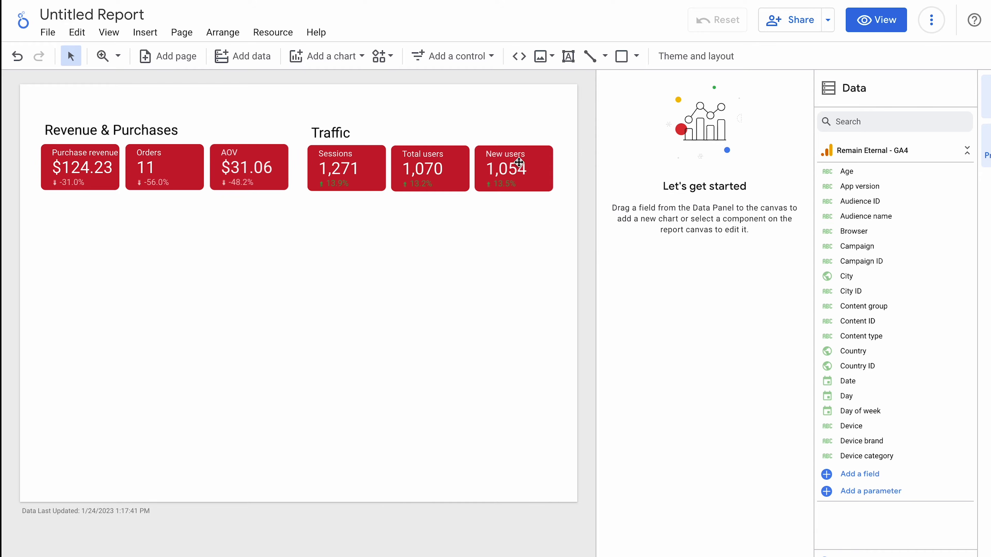
{"action": "left_click", "coordinate": [366, 166]}
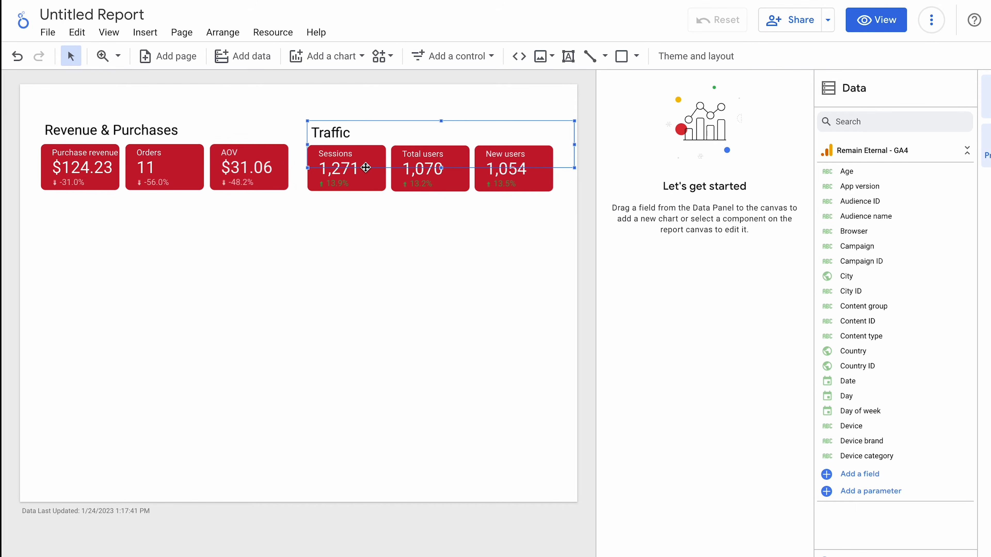
{"action": "left_click", "coordinate": [367, 186]}
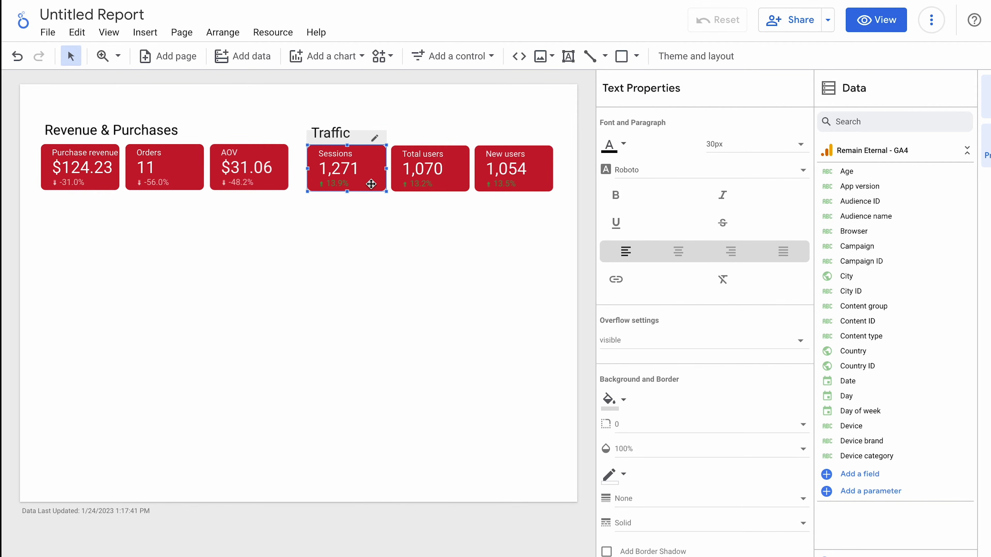
{"action": "left_click", "coordinate": [440, 184]}
{"action": "left_click", "coordinate": [523, 187]}
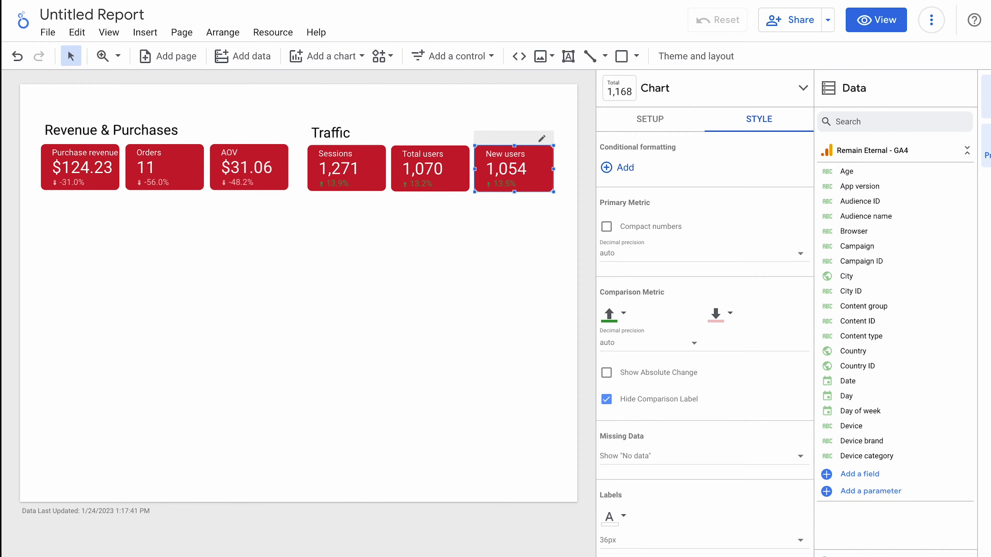
{"action": "left_click", "coordinate": [577, 273]}
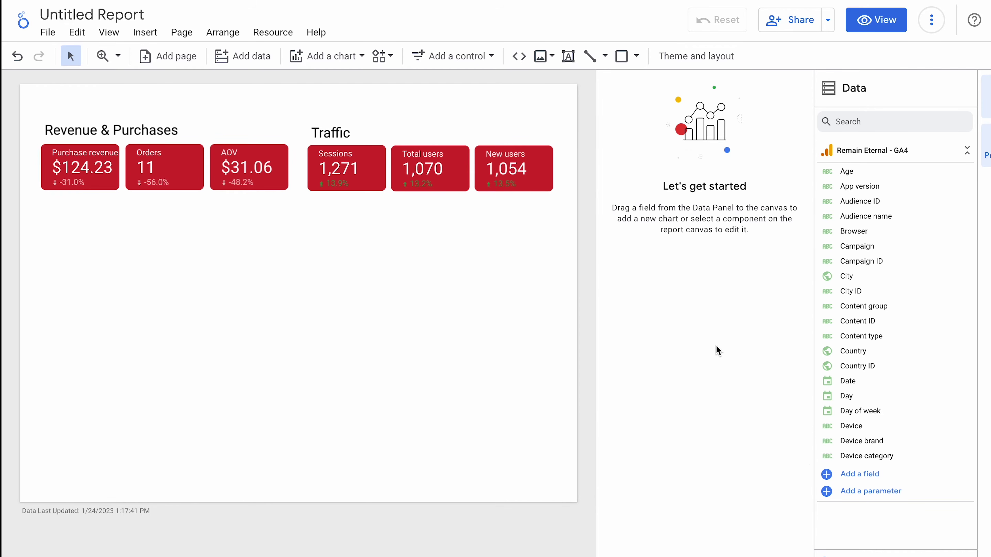
- Add a plain table below the Revenue & Purchases scorecards and widen it to span the three cards above
{"action": "left_click", "coordinate": [321, 59]}
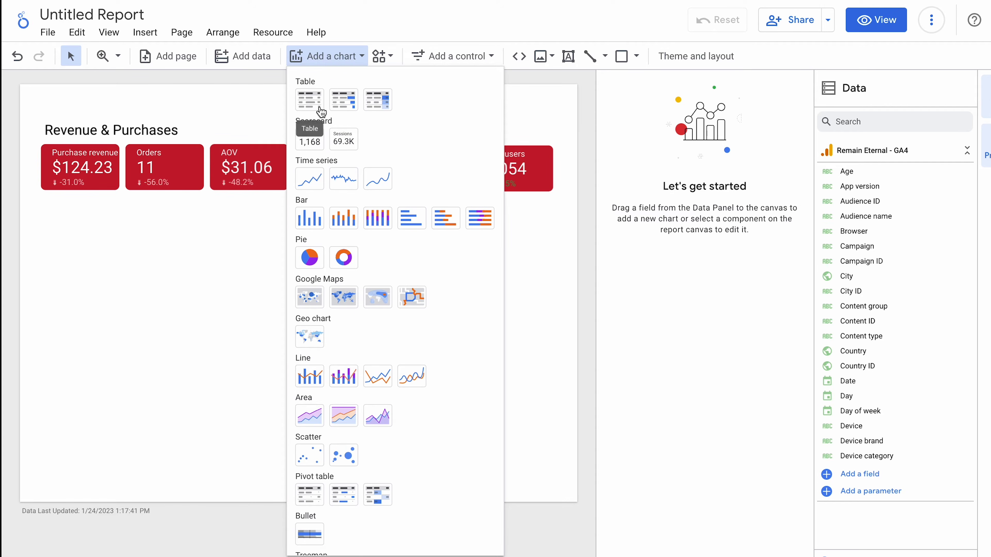
{"action": "left_click", "coordinate": [312, 103]}
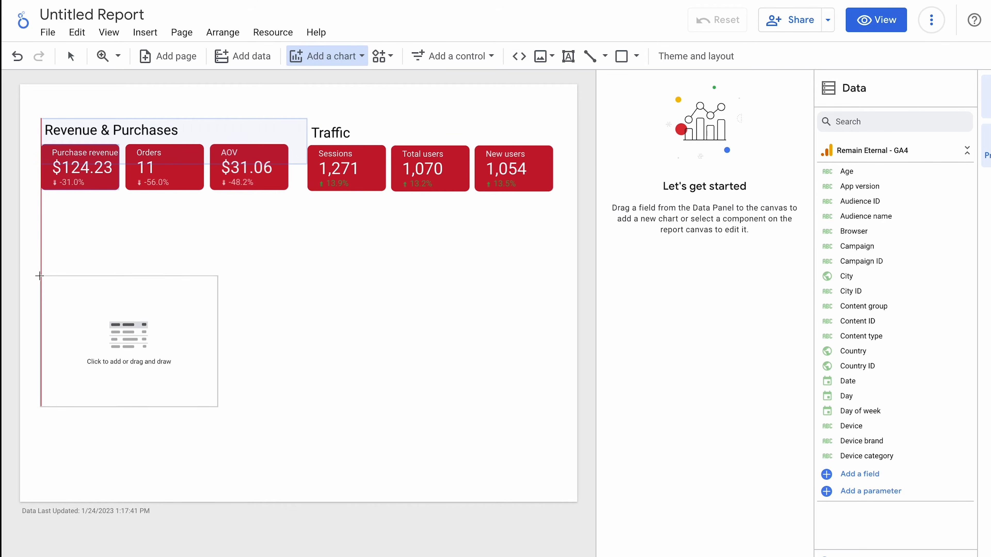
{"action": "left_click", "coordinate": [39, 273]}
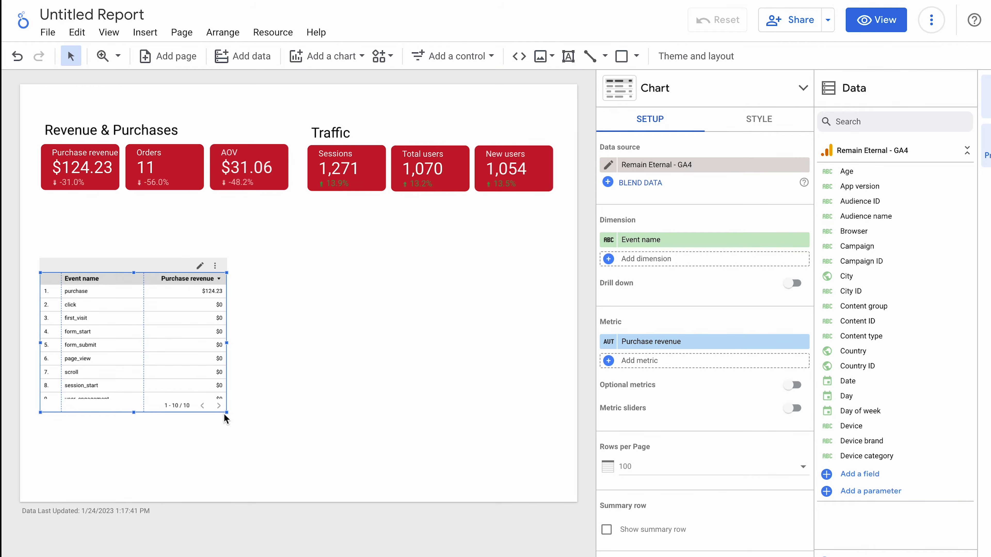
{"action": "left_click_drag", "start_coordinate": [226, 412], "coordinate": [289, 417]}
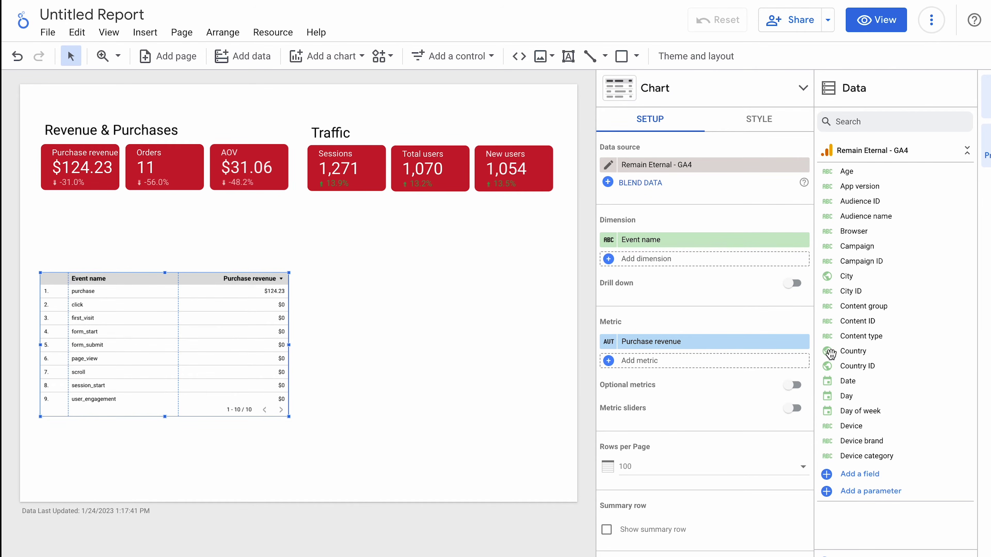
- Change the table's dimension to User source
{"action": "left_click", "coordinate": [721, 244]}
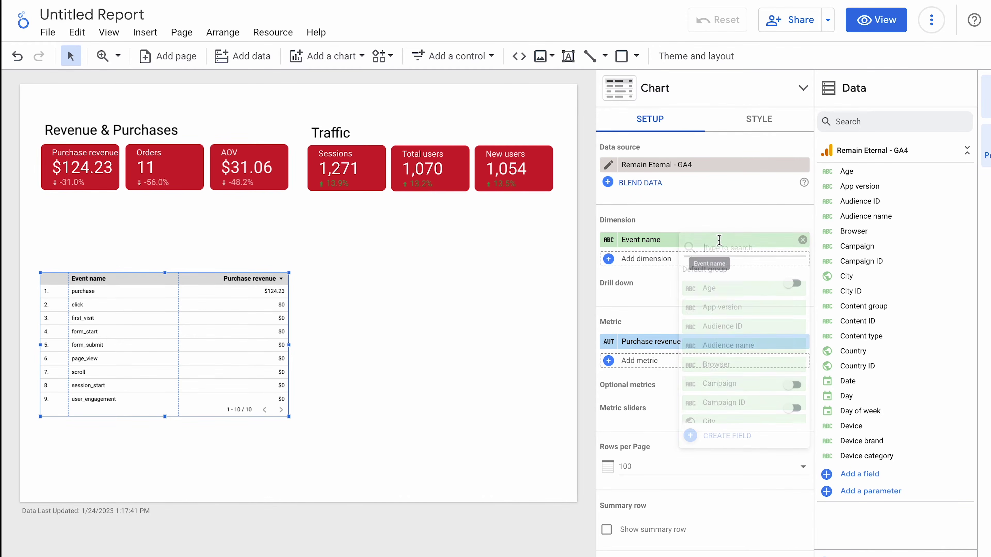
{"action": "type", "text": "user"}
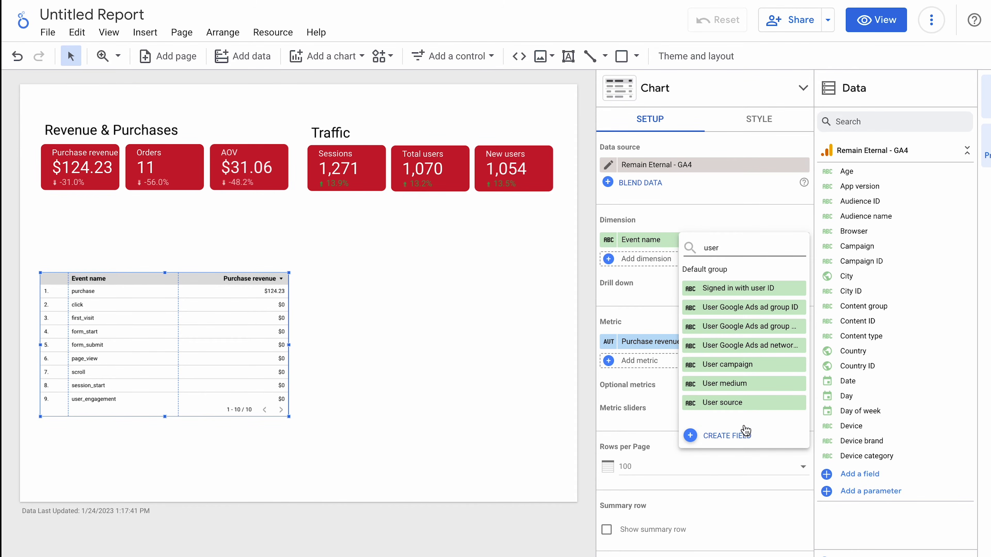
{"action": "left_click", "coordinate": [741, 404]}
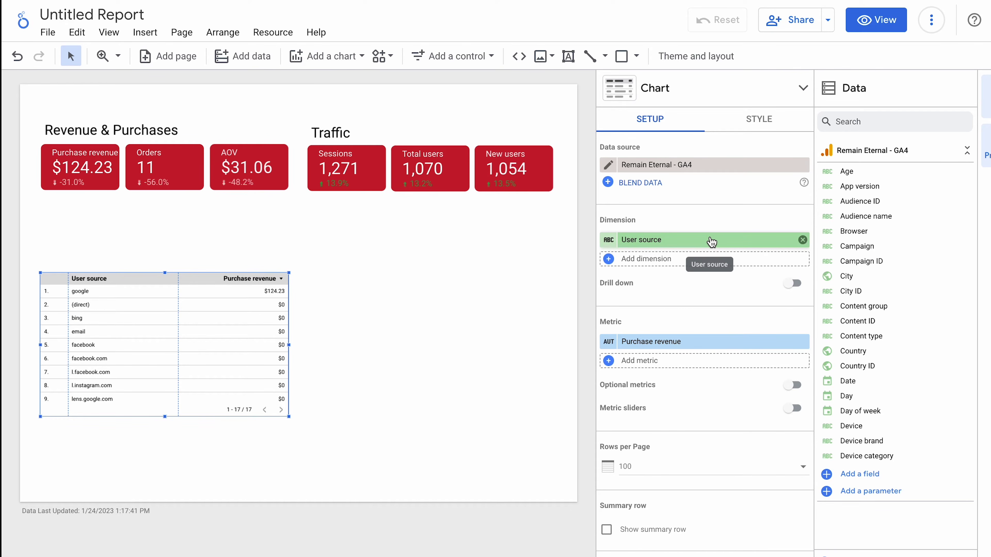
- Add Sessions as a second metric in the table
{"action": "left_click", "coordinate": [681, 362]}
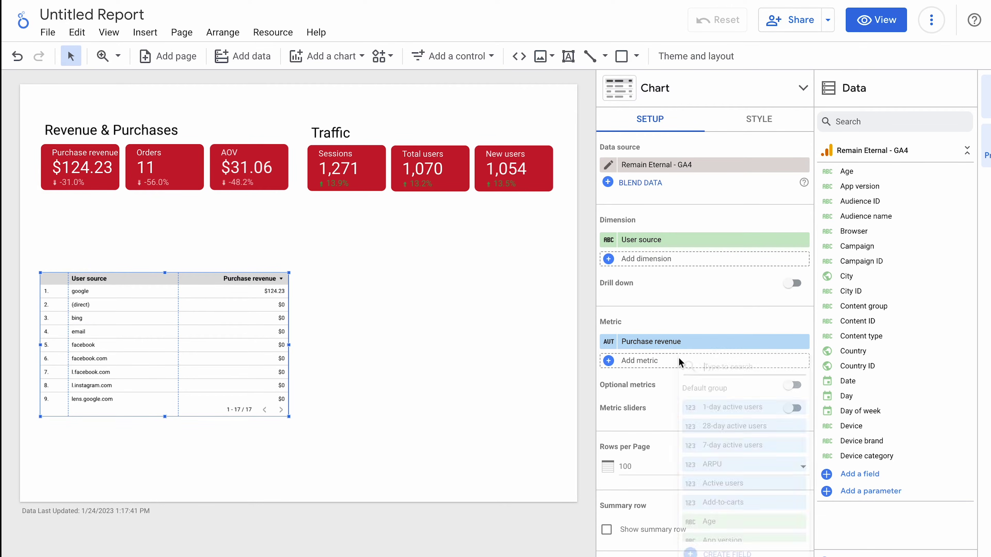
{"action": "type", "text": "session"}
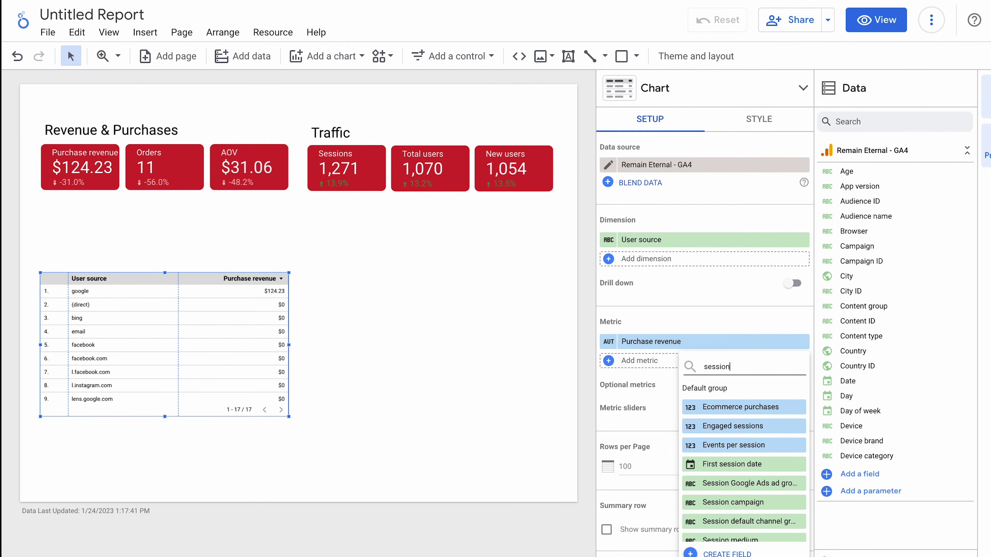
{"action": "scroll", "coordinate": [756, 442], "scroll_direction": "down", "scroll_amount": 1}
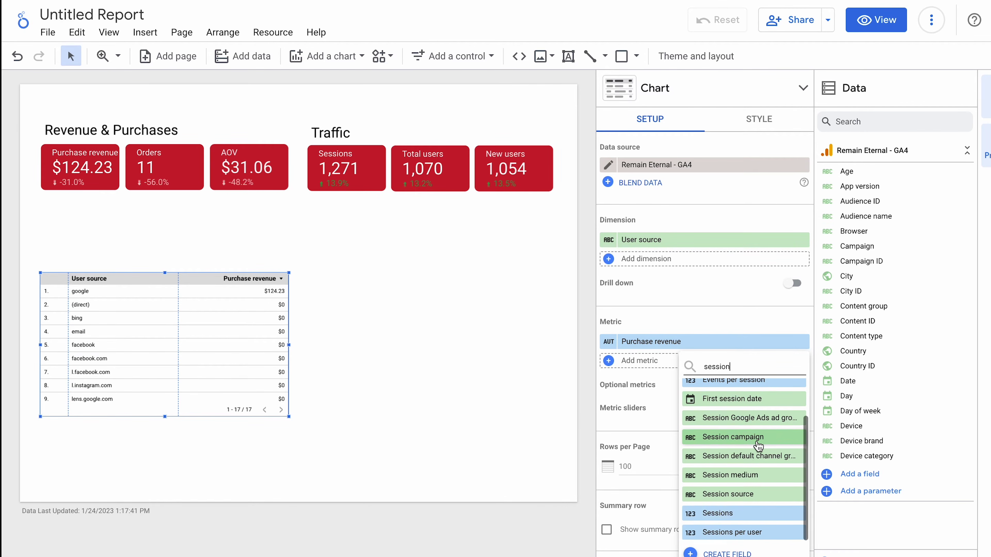
{"action": "left_click", "coordinate": [739, 518]}
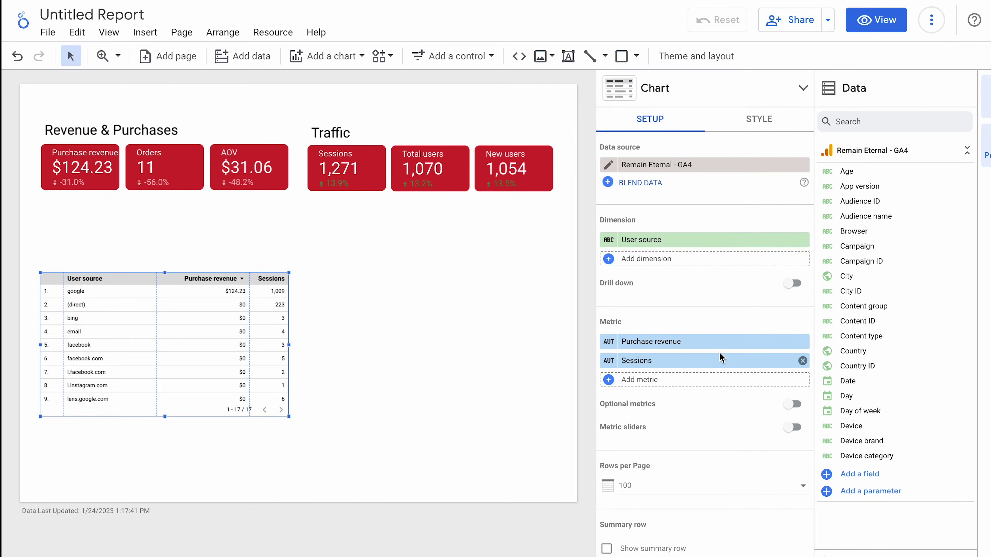
- Rename the table's Purchase revenue metric as Revenue and narrow the User source column
{"action": "left_click", "coordinate": [609, 343]}
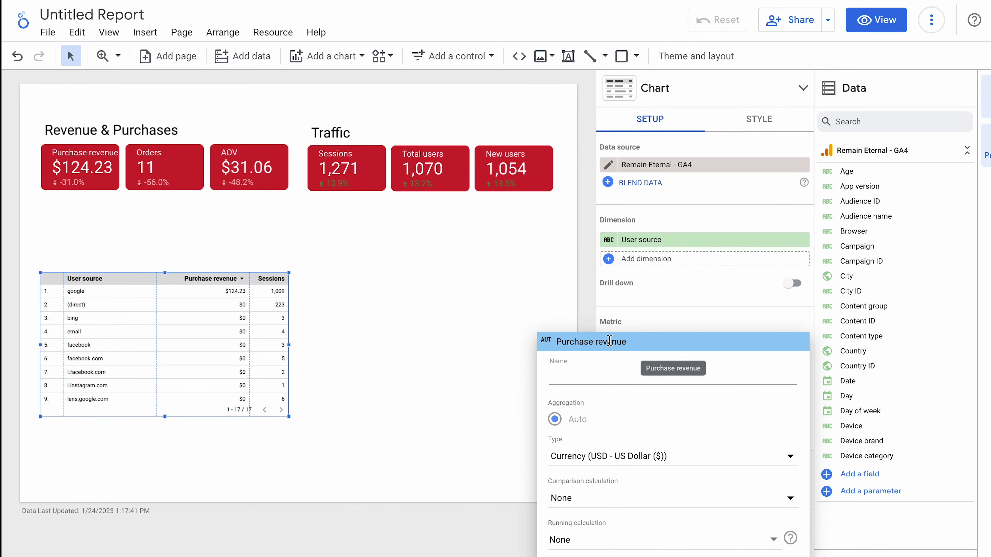
{"action": "type", "text": "Revenue"}
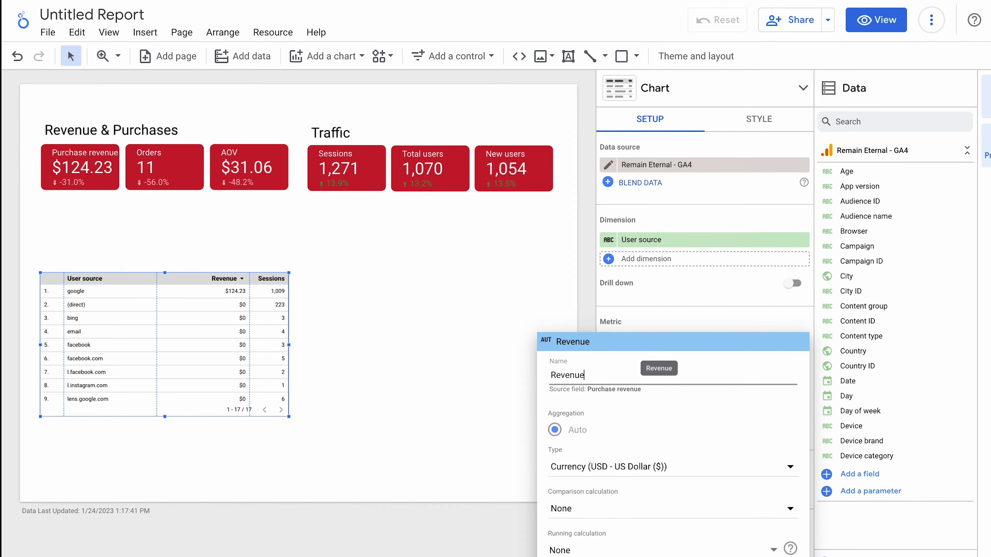
{"action": "left_click", "coordinate": [453, 312]}
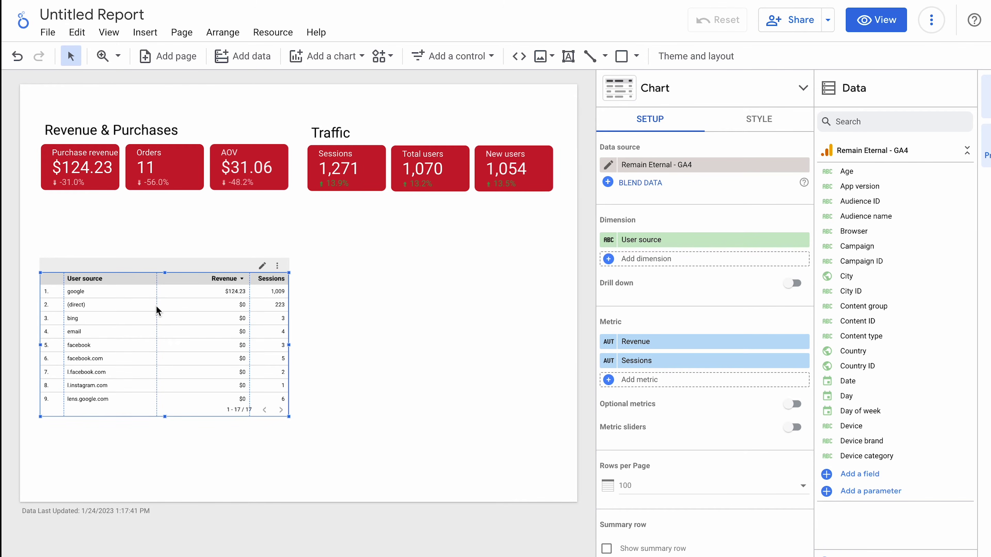
{"action": "left_click_drag", "start_coordinate": [156, 306], "coordinate": [128, 306]}
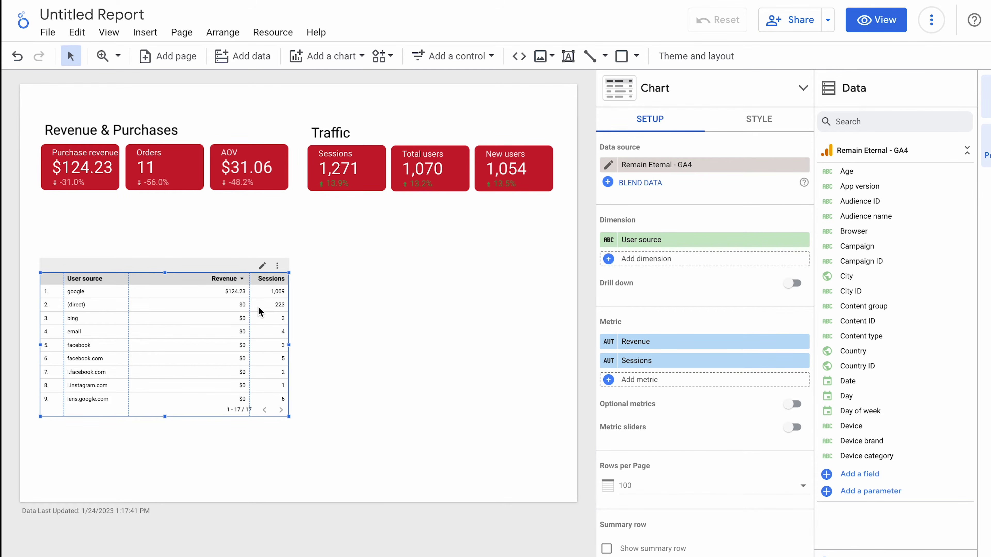
- Add Total users as a third metric in the table
{"action": "left_click", "coordinate": [665, 385]}
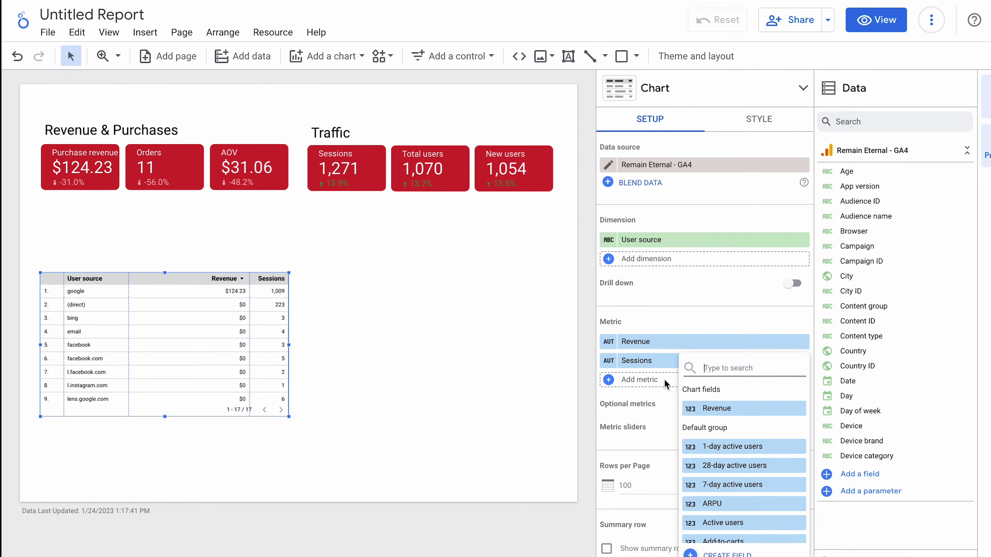
{"action": "type", "text": "users"}
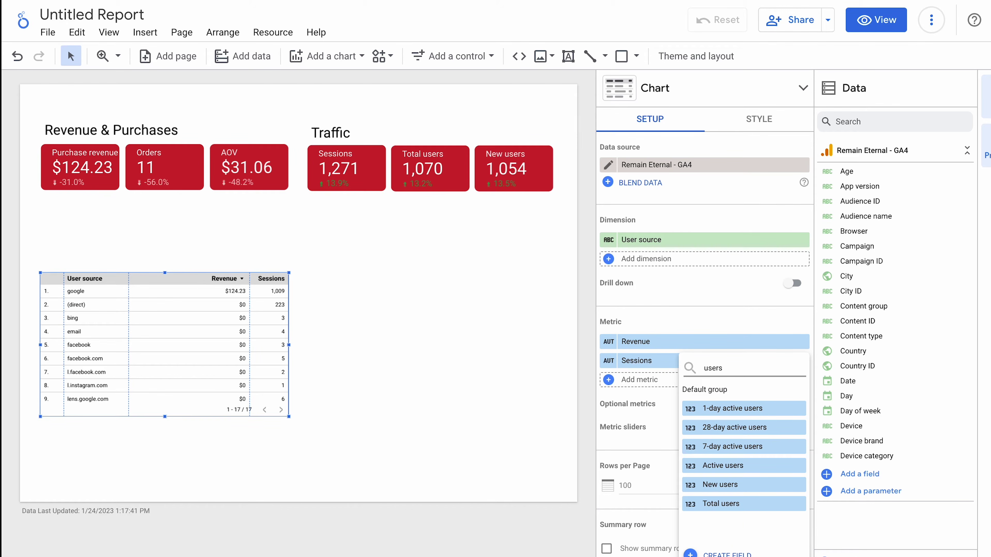
{"action": "left_click", "coordinate": [729, 504]}
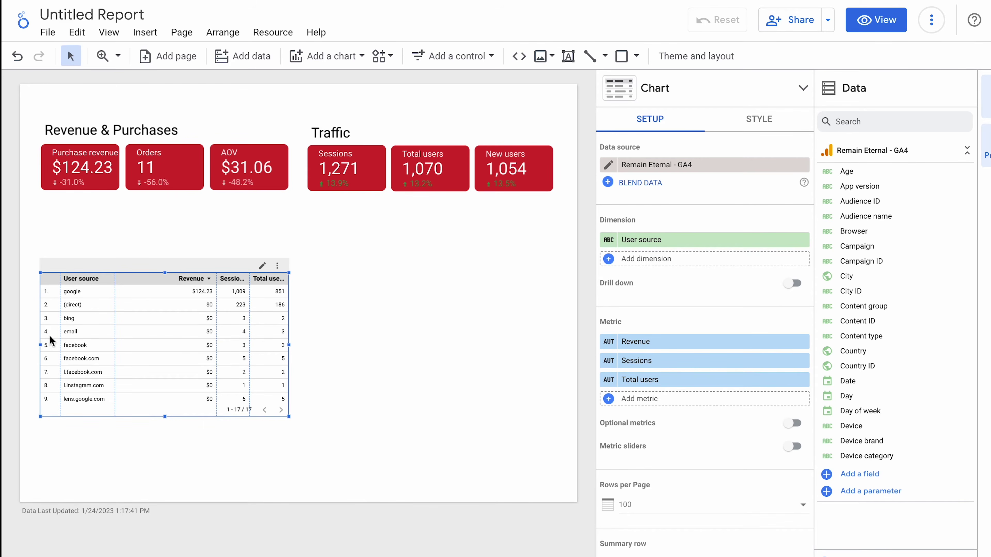
- Hide the row numbers and the pagination footer in the user source table
{"action": "left_click", "coordinate": [167, 346]}
{"action": "left_click", "coordinate": [768, 120]}
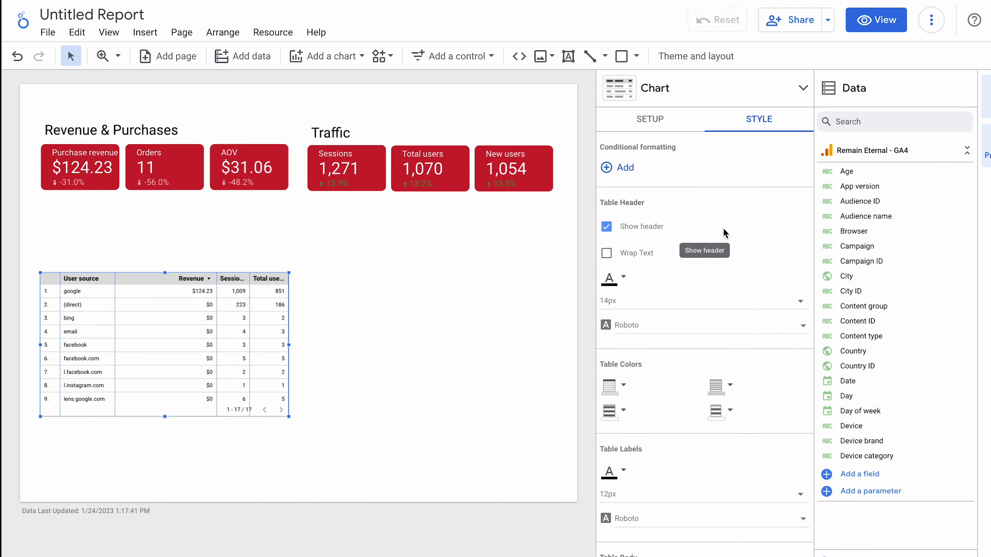
{"action": "scroll", "coordinate": [723, 228], "scroll_direction": "down", "scroll_amount": 5}
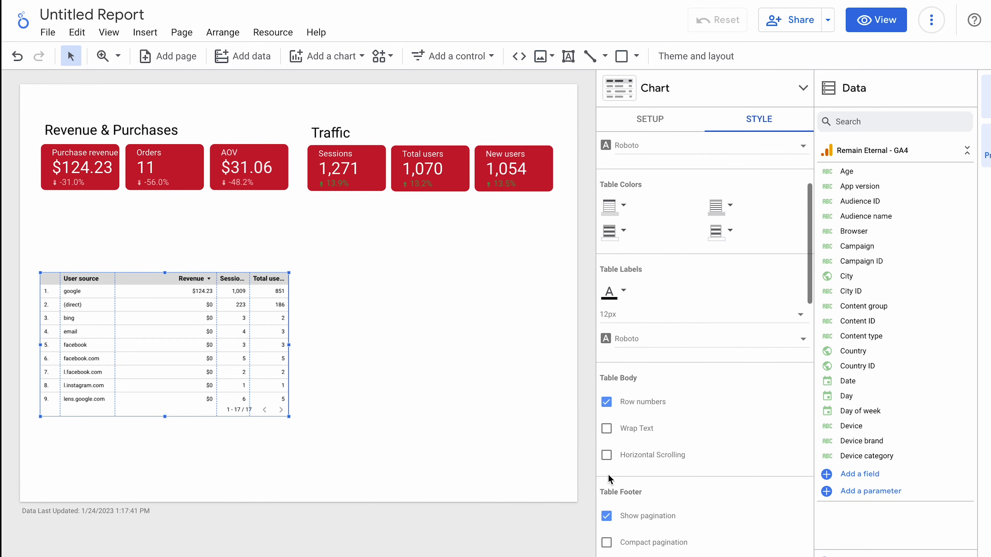
{"action": "left_click", "coordinate": [607, 405]}
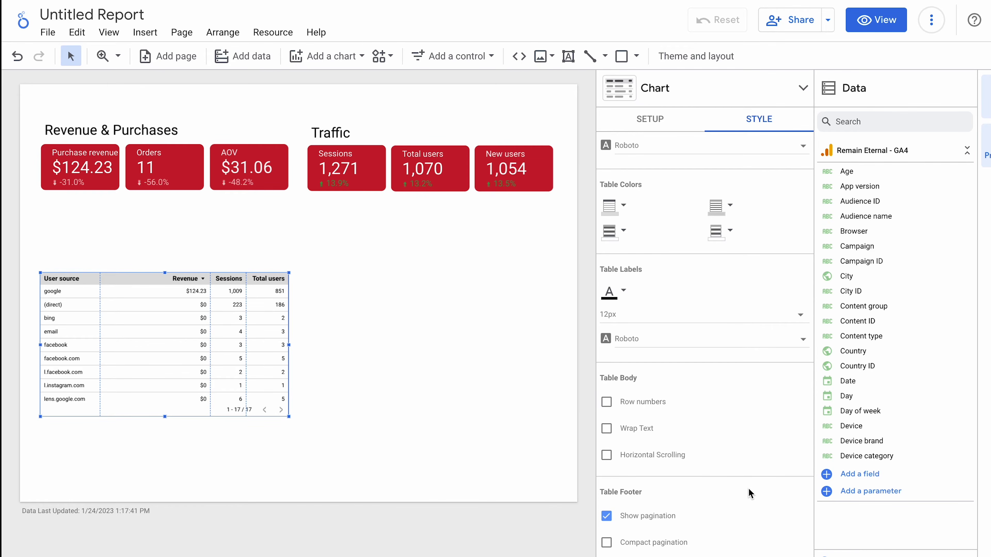
{"action": "scroll", "coordinate": [748, 488], "scroll_direction": "down", "scroll_amount": 2}
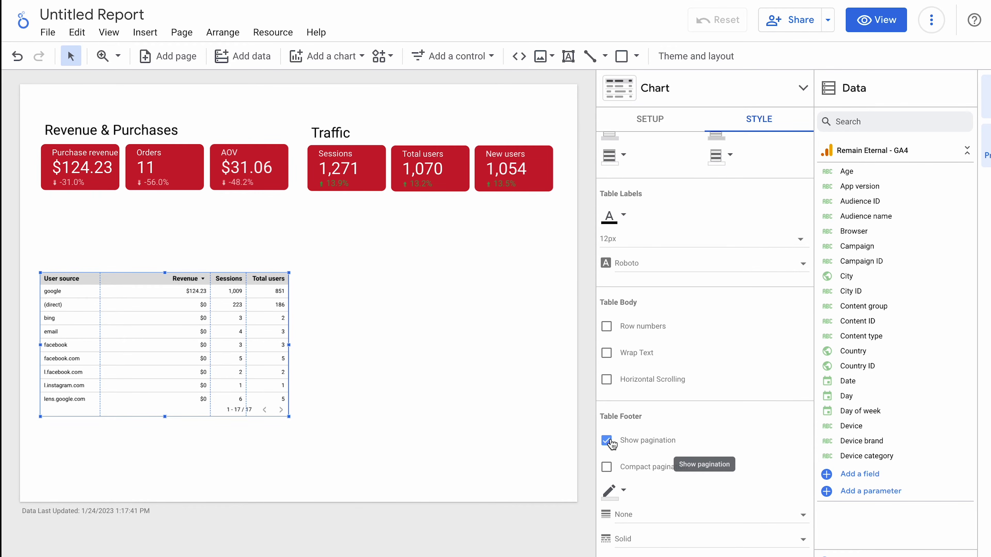
{"action": "left_click", "coordinate": [607, 441]}
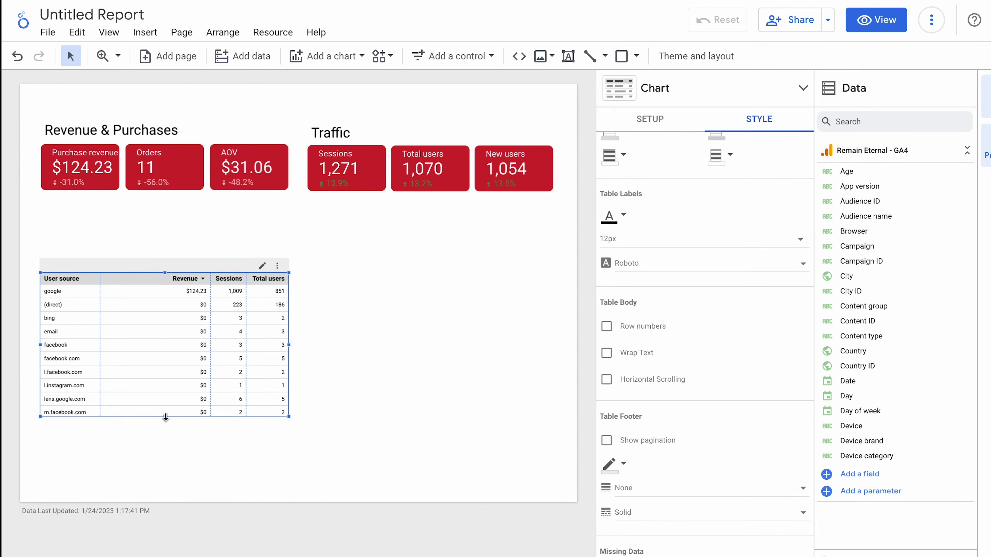
- Extend the user source table downward to fit more rows and set its label font size to 16px
{"action": "left_click_drag", "start_coordinate": [166, 416], "coordinate": [167, 449]}
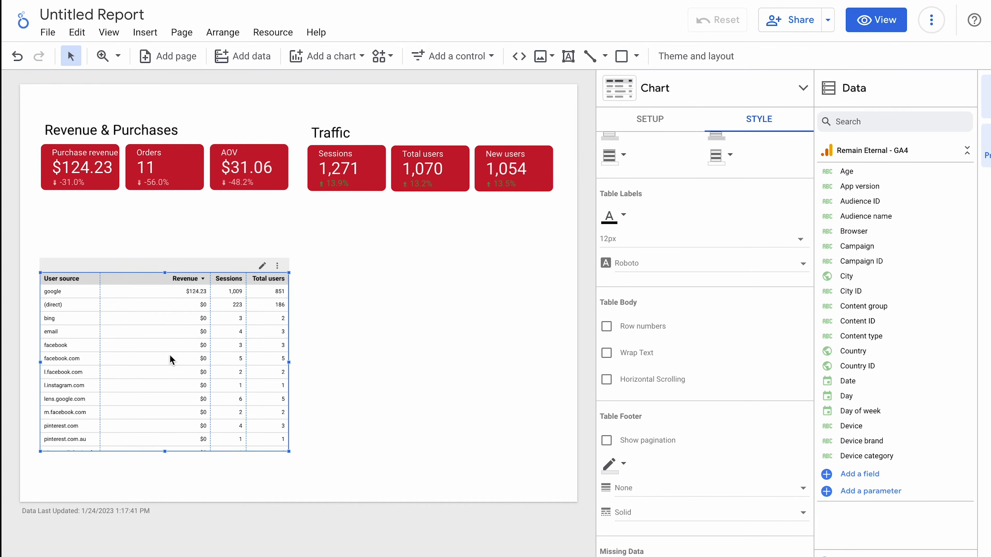
{"action": "left_click", "coordinate": [701, 245]}
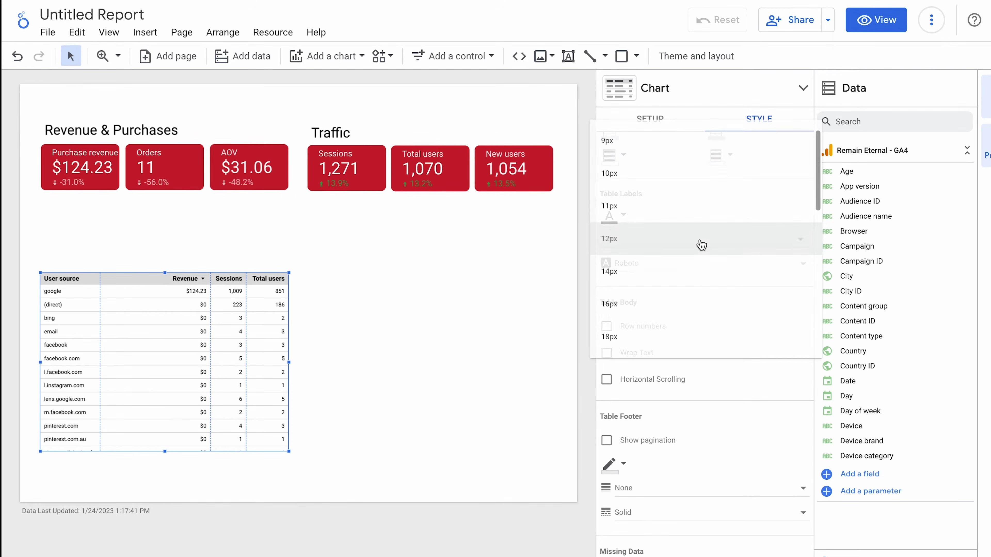
{"action": "left_click", "coordinate": [674, 304]}
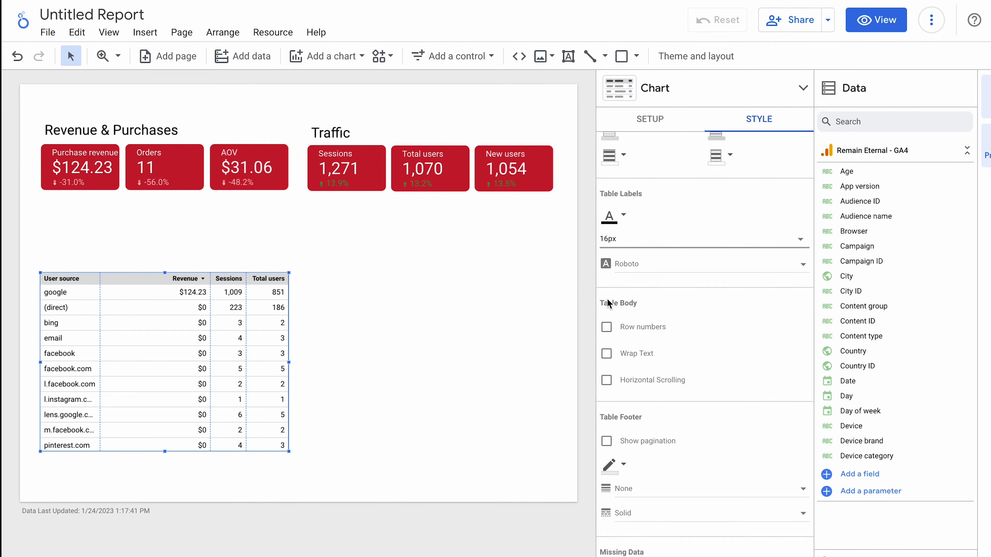
- Shade the alternate rows of the user source table light grey
{"action": "scroll", "coordinate": [741, 343], "scroll_direction": "up", "scroll_amount": 5}
{"action": "scroll", "coordinate": [743, 349], "scroll_direction": "down", "scroll_amount": 2}
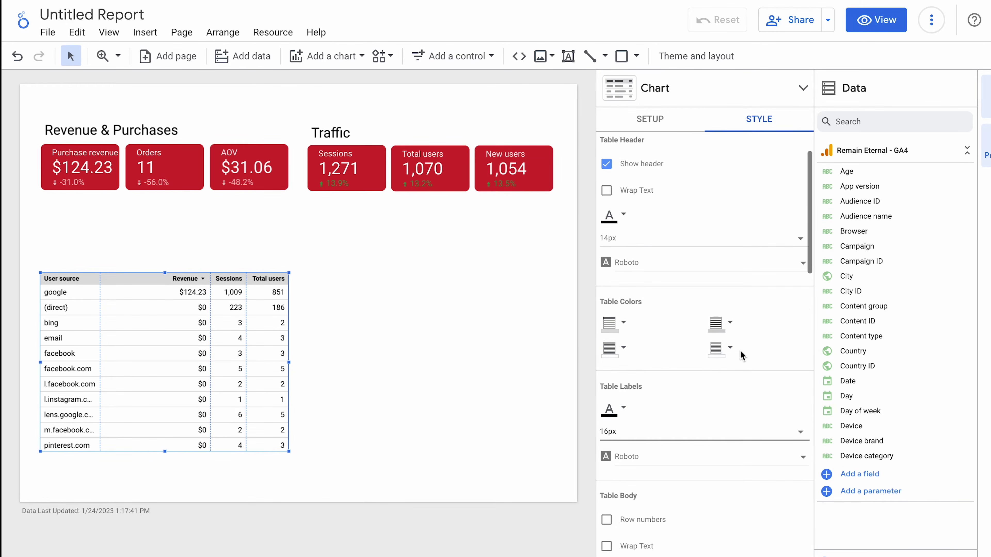
{"action": "left_click", "coordinate": [715, 351]}
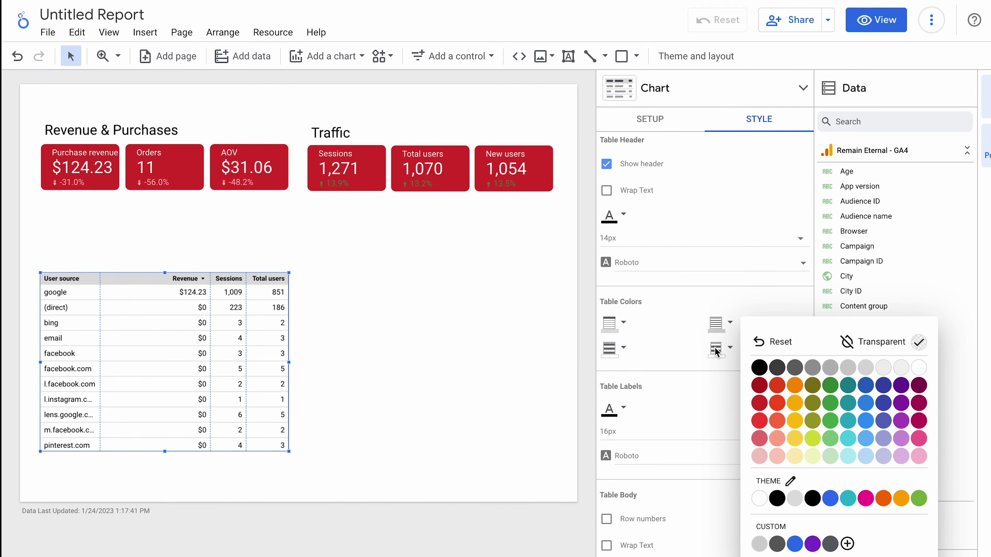
{"action": "left_click", "coordinate": [866, 369]}
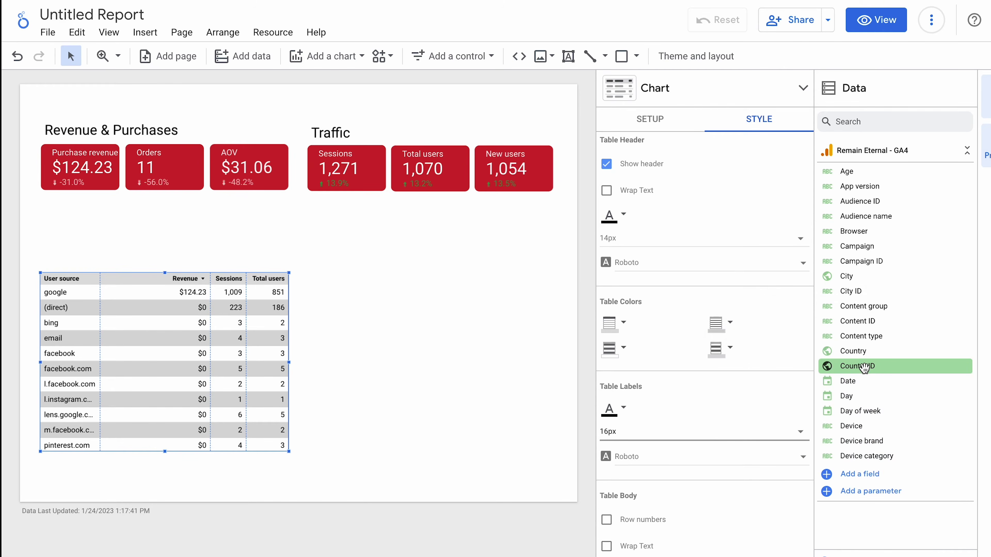
{"action": "left_click", "coordinate": [408, 308]}
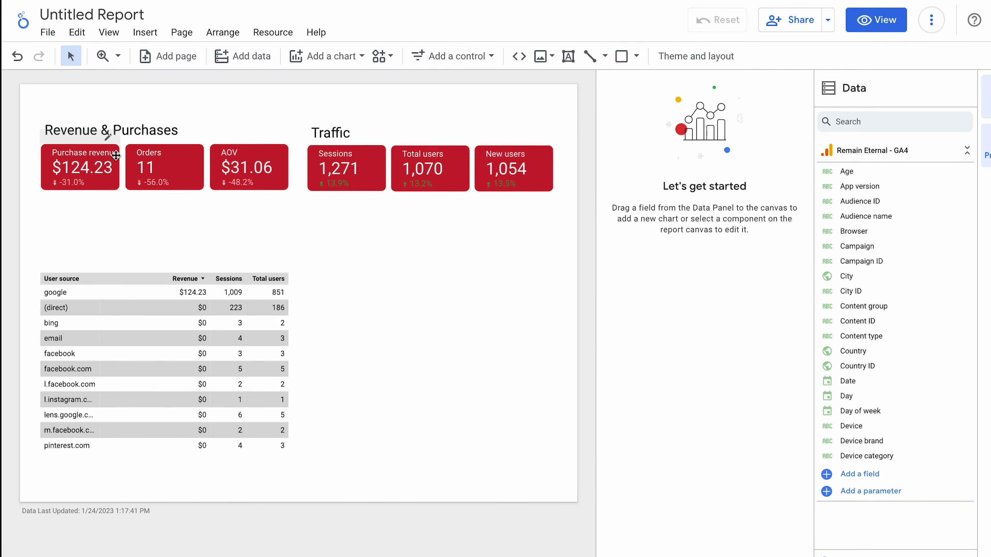
- Duplicate the Revenue & Purchases heading, place the copy above the table and change its text to Traffic Sources
{"action": "left_click", "coordinate": [116, 135]}
{"action": "left_click", "coordinate": [140, 130]}
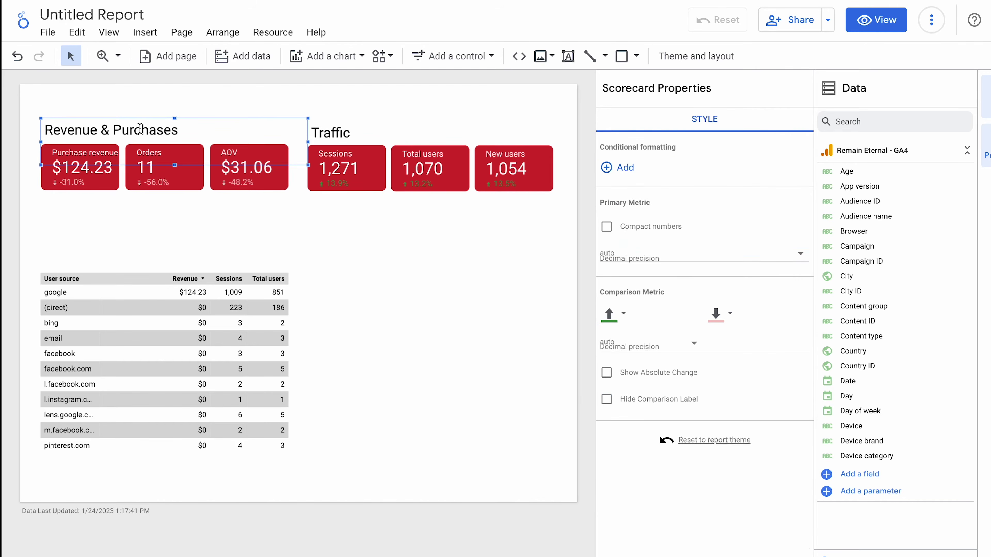
{"action": "key", "text": "ctrl+d"}
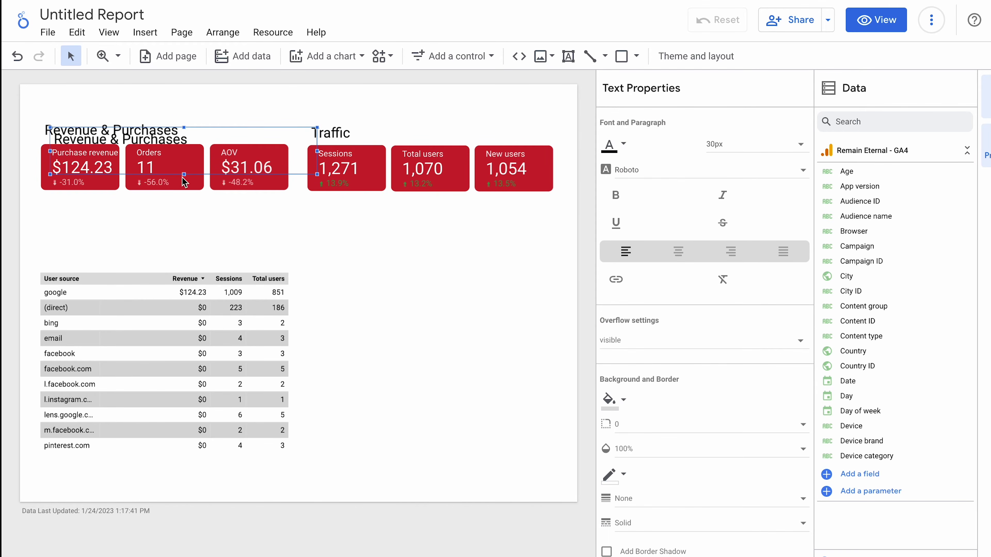
{"action": "left_click_drag", "start_coordinate": [241, 128], "coordinate": [230, 250]}
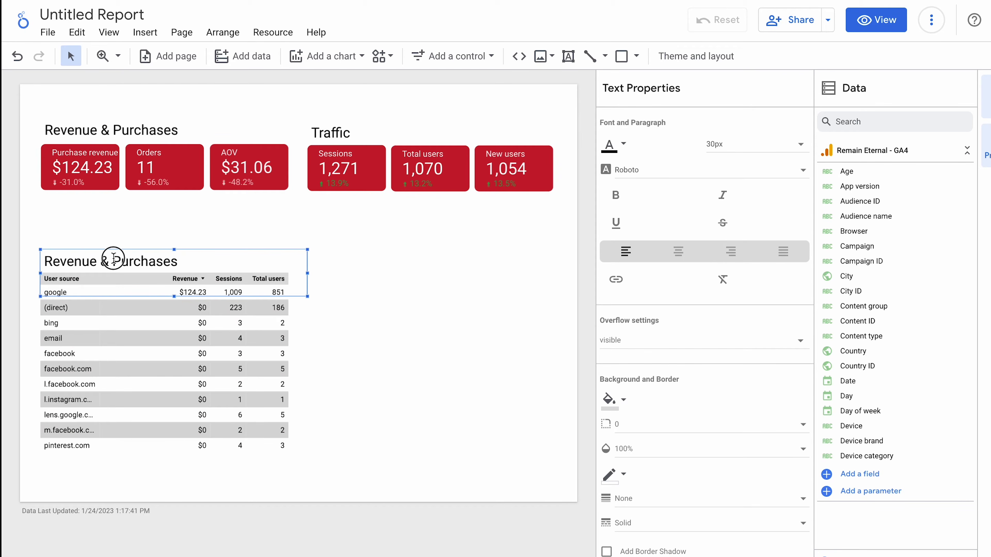
{"action": "double_click", "coordinate": [113, 258]}
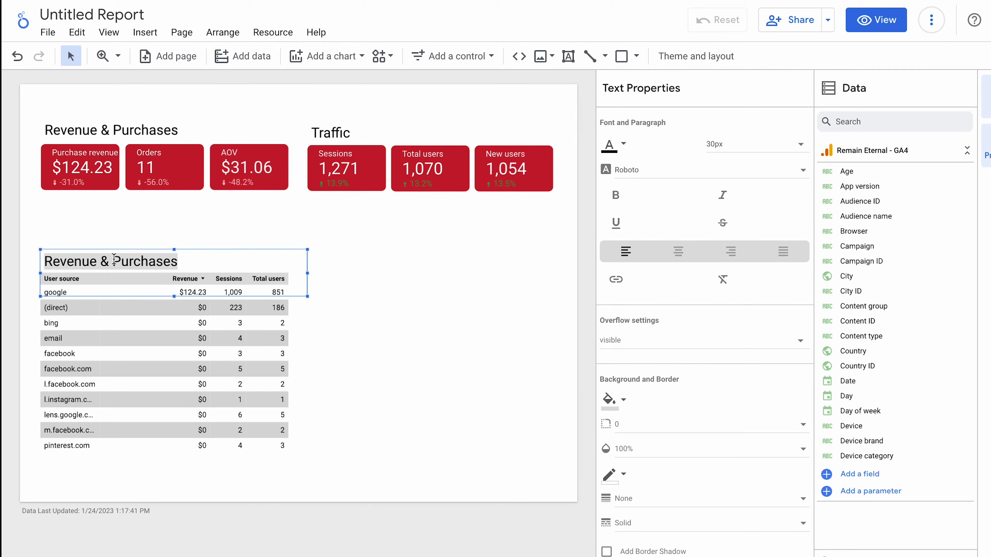
{"action": "type", "text": "Traffic Sources"}
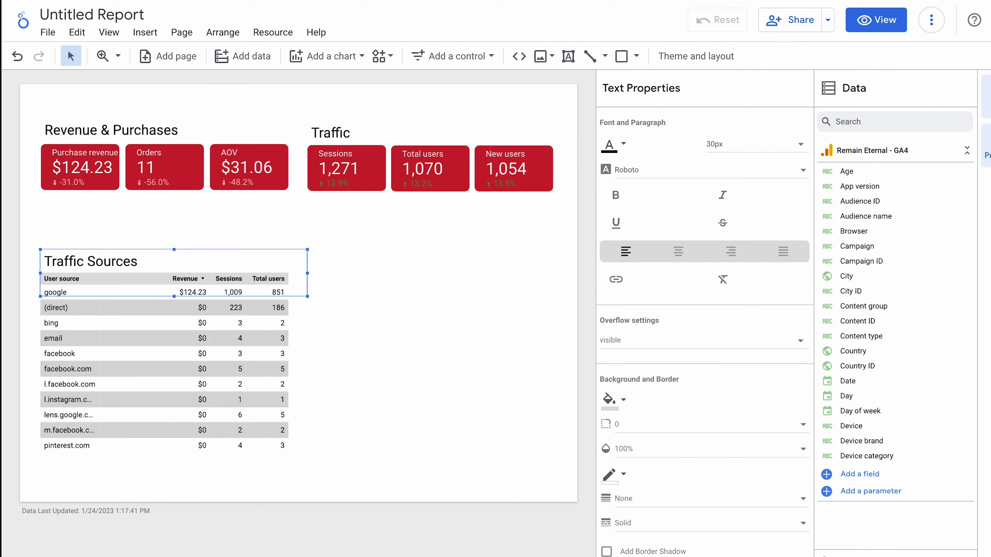
- Shift the Traffic Sources heading slightly so its text lines up with the table's left edge
{"action": "left_click", "coordinate": [320, 387]}
{"action": "left_click", "coordinate": [212, 353]}
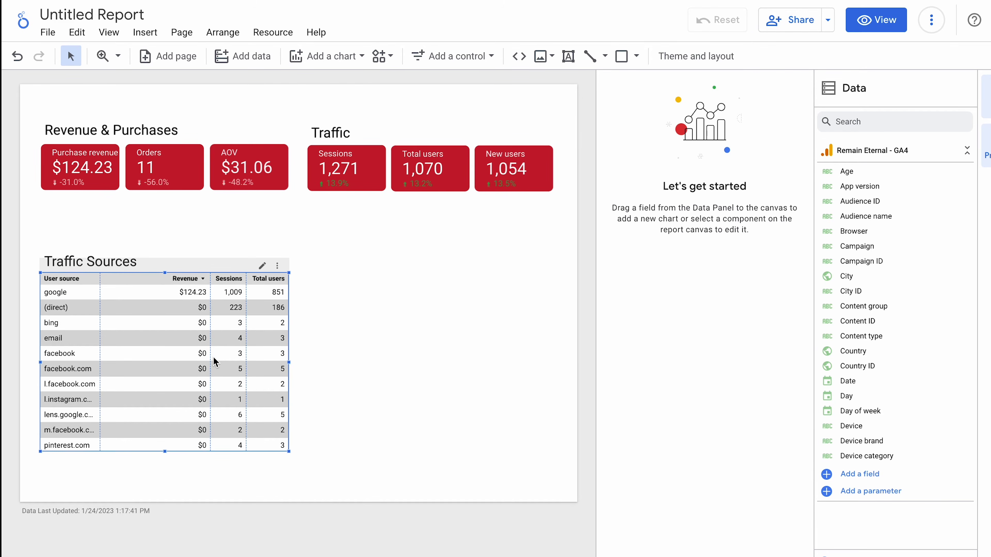
{"action": "left_click", "coordinate": [193, 278]}
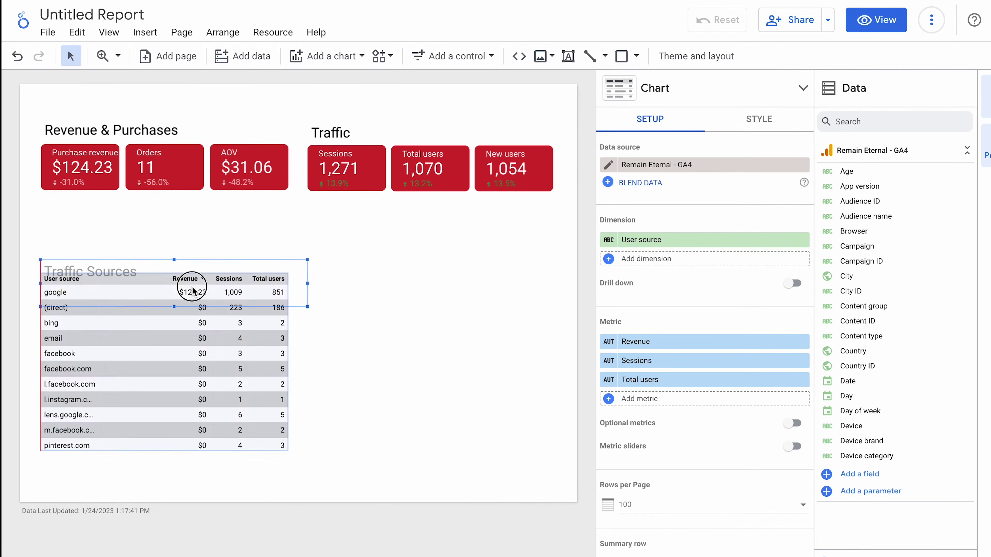
{"action": "left_click", "coordinate": [190, 279]}
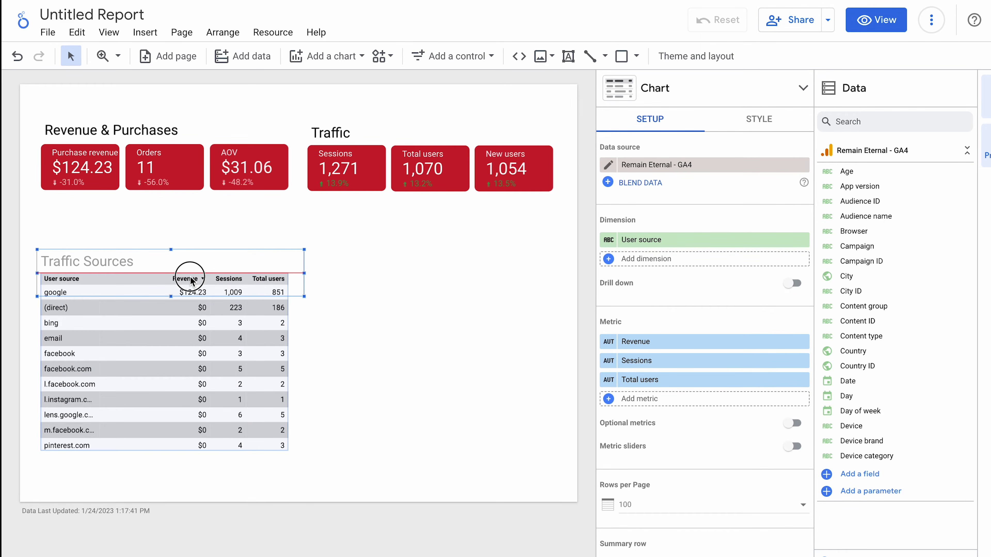
{"action": "left_click", "coordinate": [291, 233]}
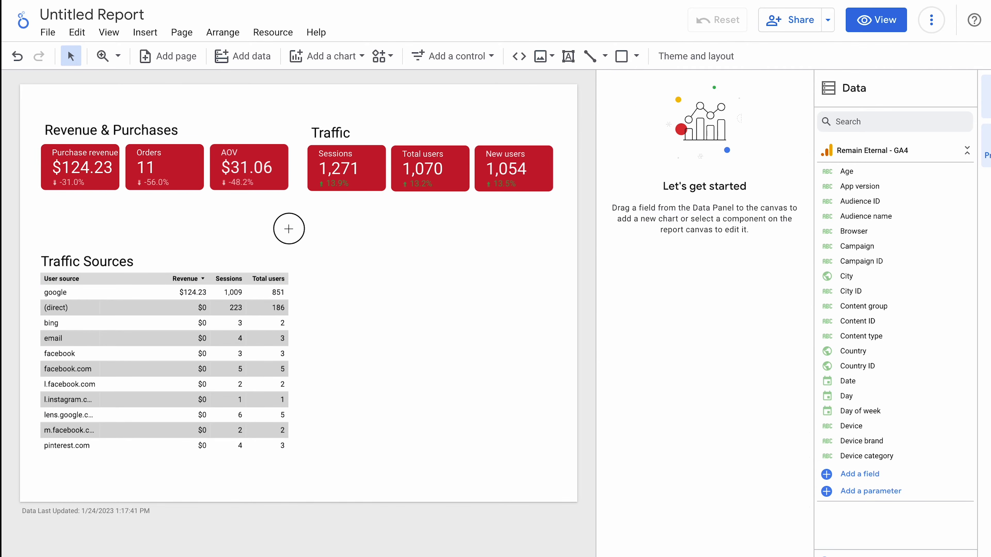
- Move the Traffic Sources heading and its table down together to free space below the scorecards
{"action": "left_click_drag", "start_coordinate": [289, 228], "coordinate": [62, 465]}
{"action": "left_click_drag", "start_coordinate": [128, 383], "coordinate": [129, 414]}
{"action": "left_click", "coordinate": [285, 230]}
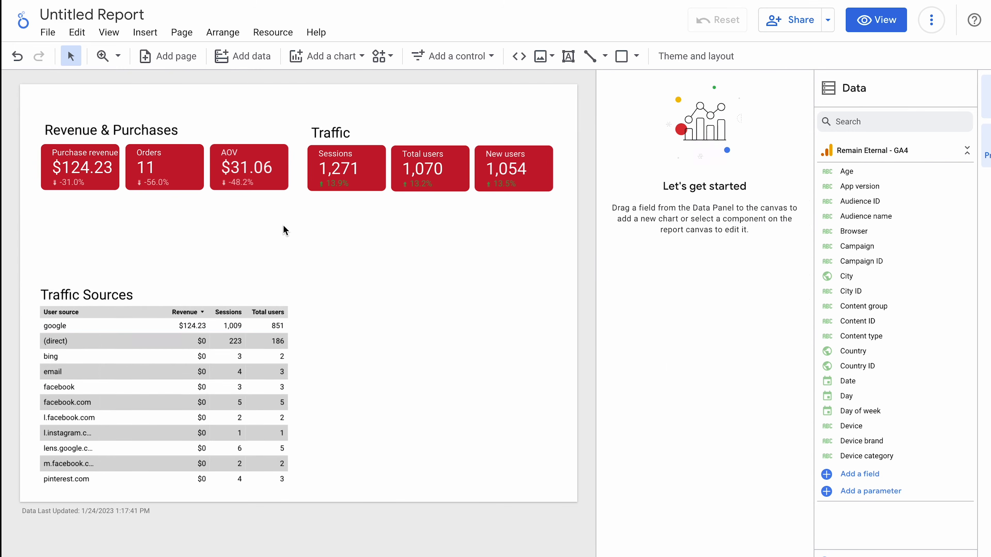
- Add a smoothed time series chart under the revenue scorecards, sized to their combined width and ending above the Traffic Sources heading
{"action": "left_click", "coordinate": [335, 57]}
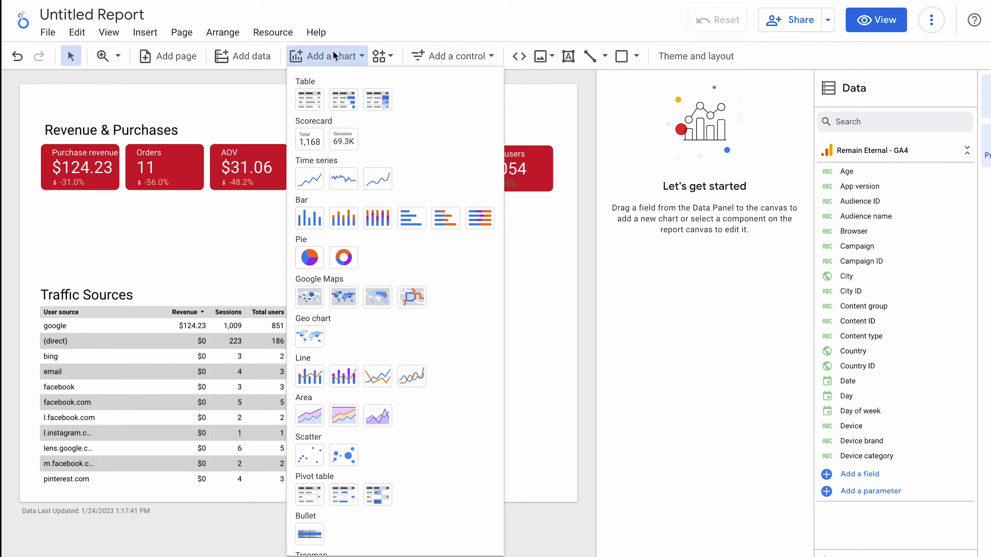
{"action": "left_click", "coordinate": [377, 181]}
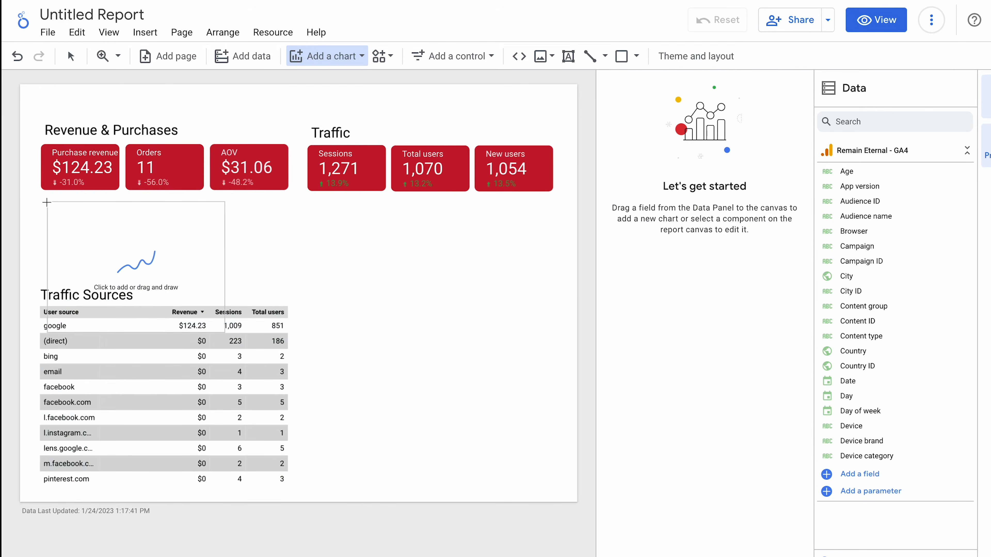
{"action": "left_click", "coordinate": [43, 201]}
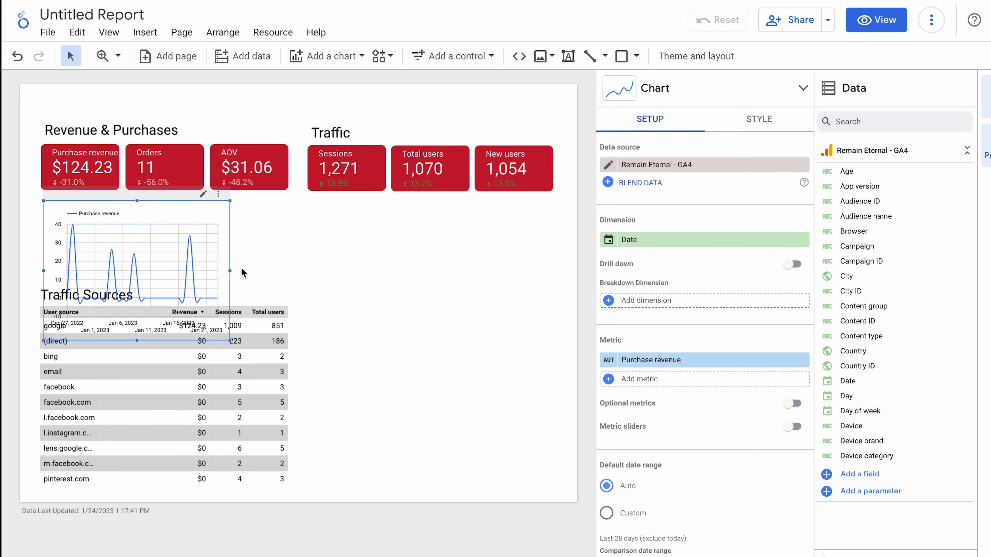
{"action": "left_click_drag", "start_coordinate": [231, 272], "coordinate": [288, 270]}
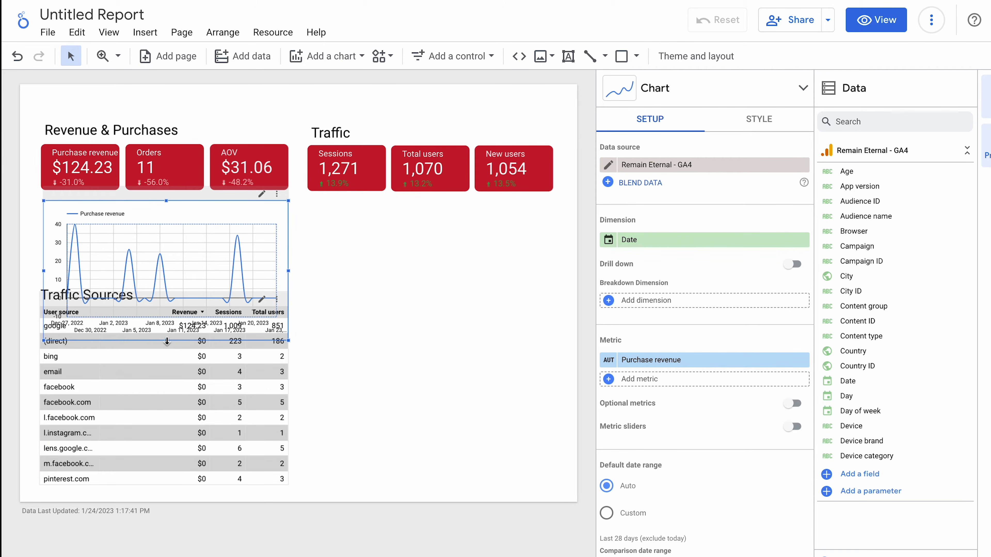
{"action": "left_click_drag", "start_coordinate": [167, 340], "coordinate": [165, 275]}
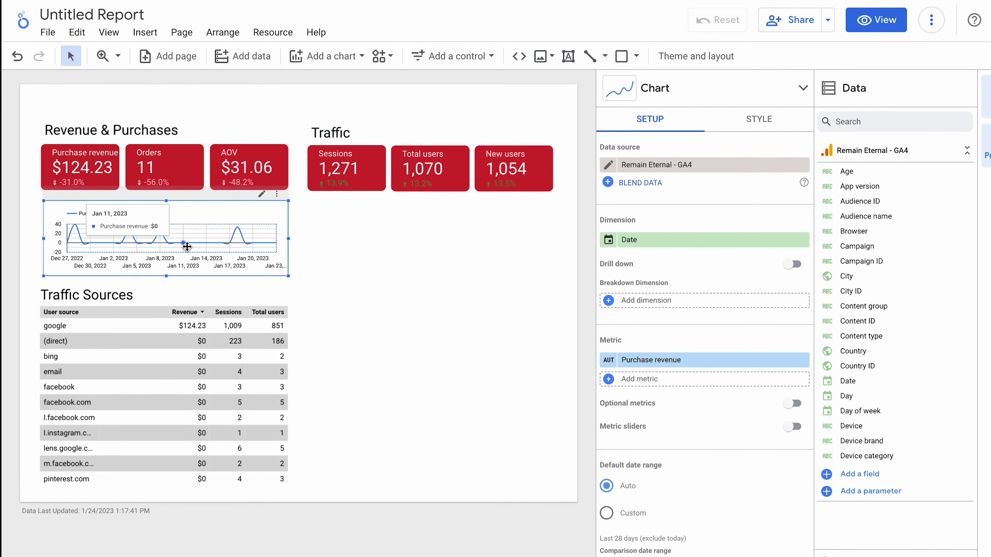
- Hide the axes of the purchase revenue time series chart
{"action": "left_click", "coordinate": [194, 210]}
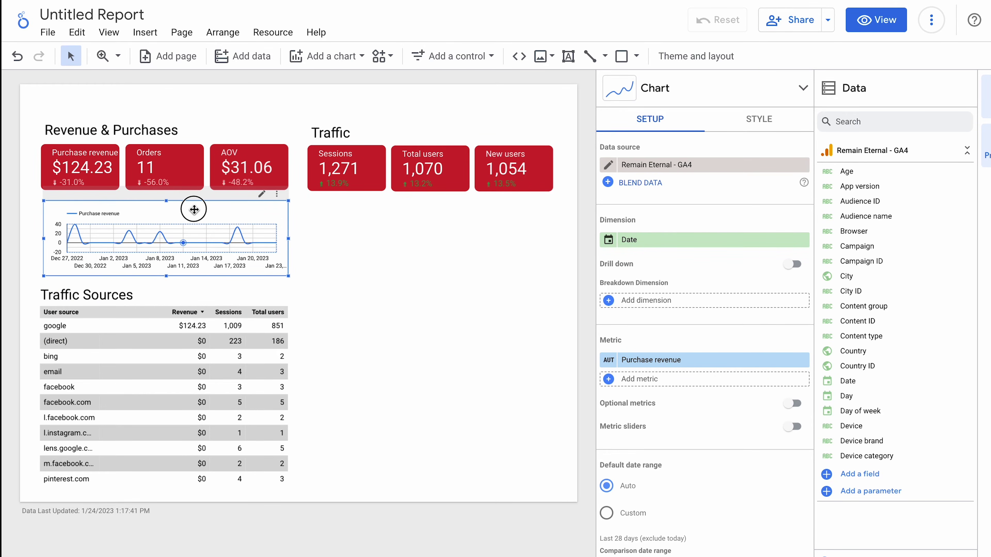
{"action": "left_click", "coordinate": [768, 124]}
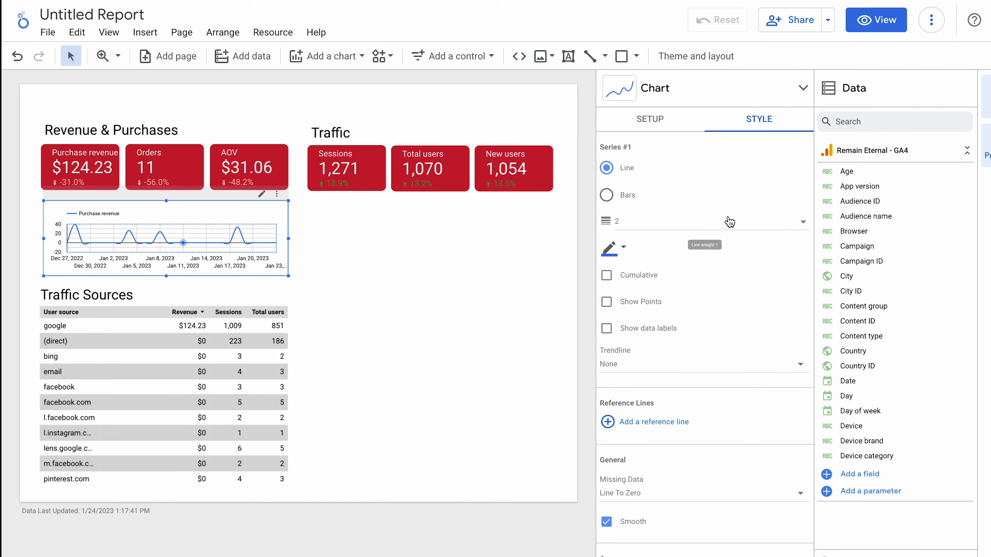
{"action": "scroll", "coordinate": [730, 221], "scroll_direction": "down", "scroll_amount": 5}
{"action": "scroll", "coordinate": [730, 220], "scroll_direction": "down", "scroll_amount": 3}
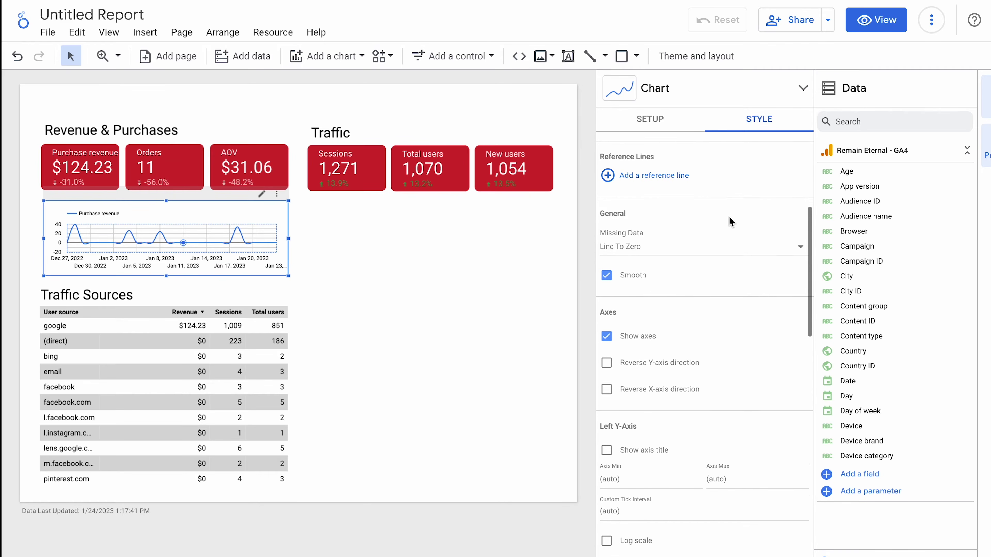
{"action": "left_click", "coordinate": [607, 272]}
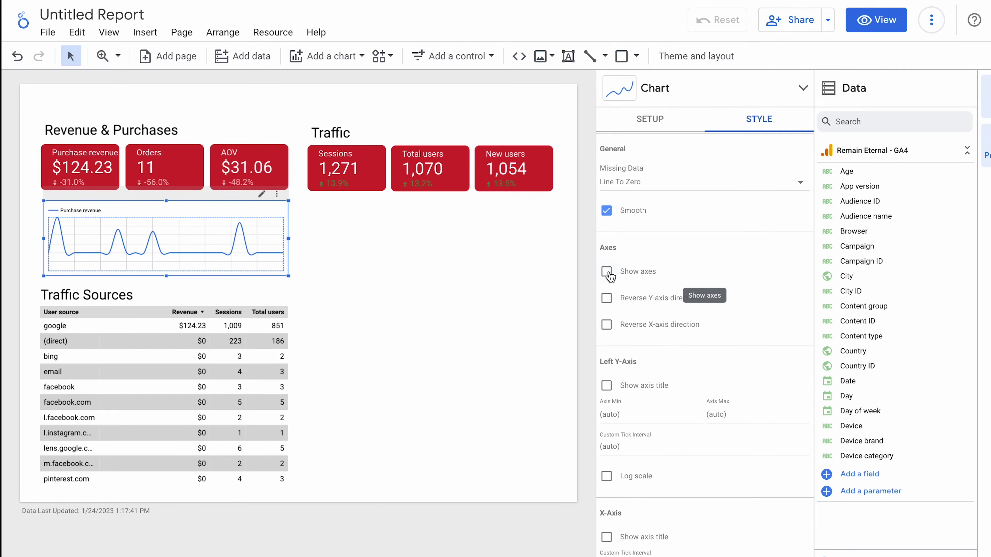
- Set both the grid color and the axis color of the purchase revenue time series chart to white
{"action": "scroll", "coordinate": [703, 313], "scroll_direction": "down", "scroll_amount": 8}
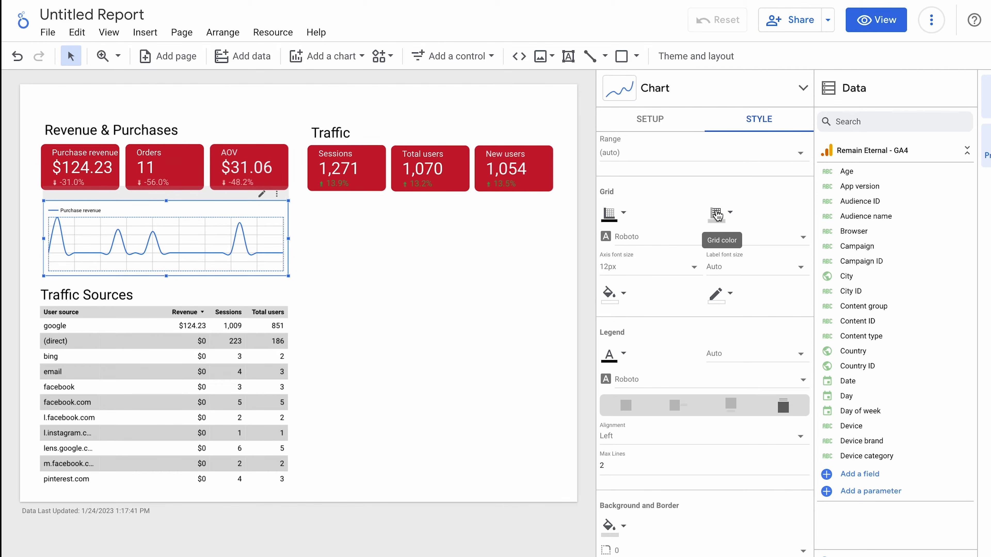
{"action": "left_click", "coordinate": [718, 215]}
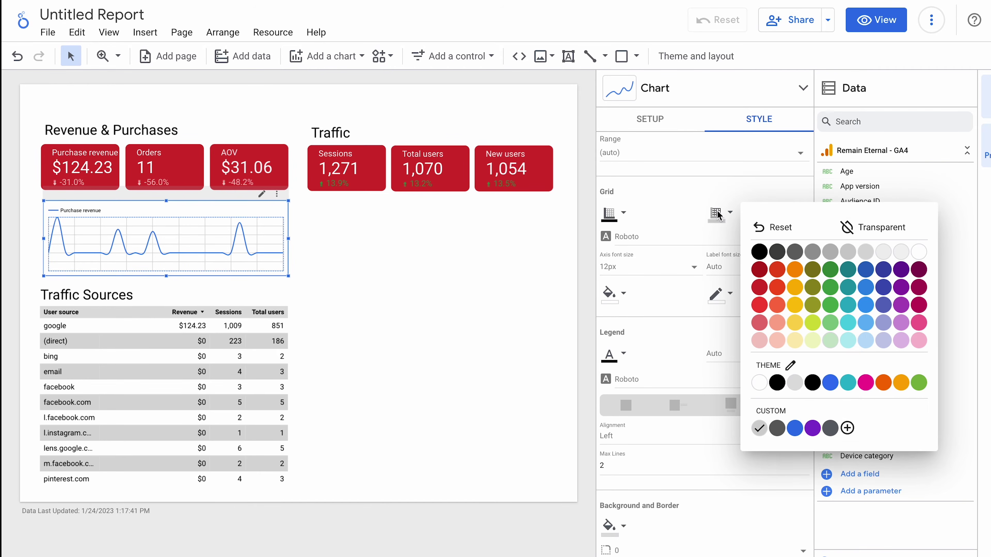
{"action": "left_click", "coordinate": [759, 387]}
{"action": "scroll", "coordinate": [741, 371], "scroll_direction": "up", "scroll_amount": 1}
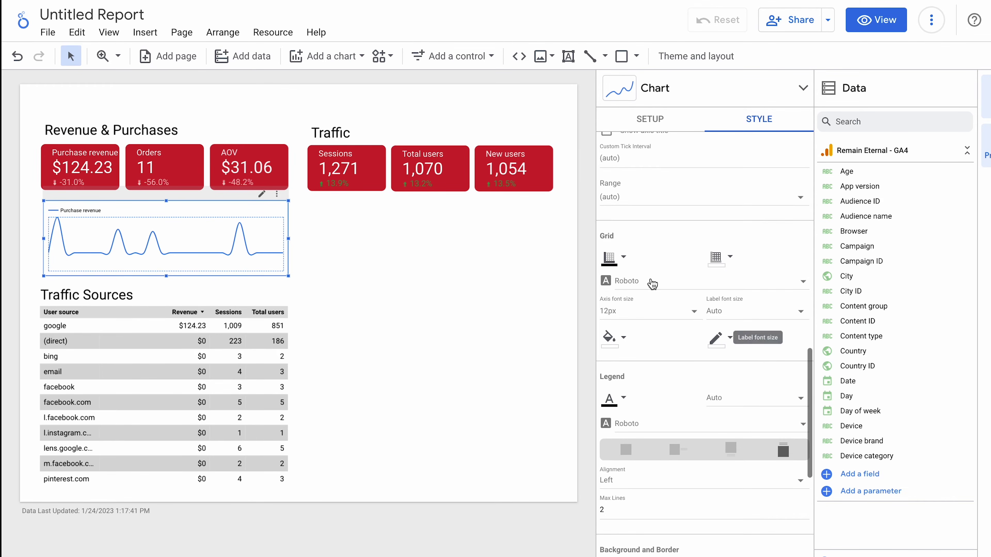
{"action": "left_click", "coordinate": [610, 267]}
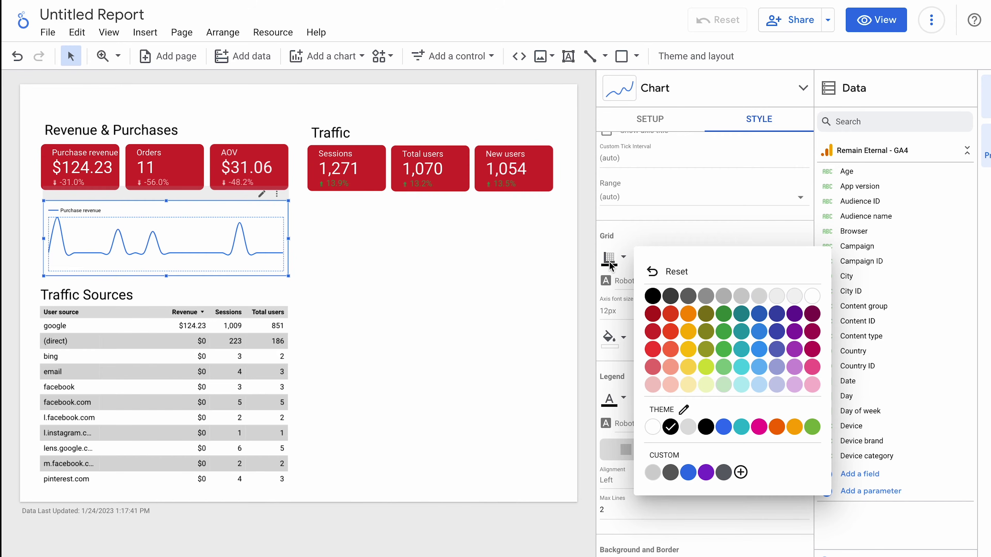
{"action": "left_click", "coordinate": [653, 427]}
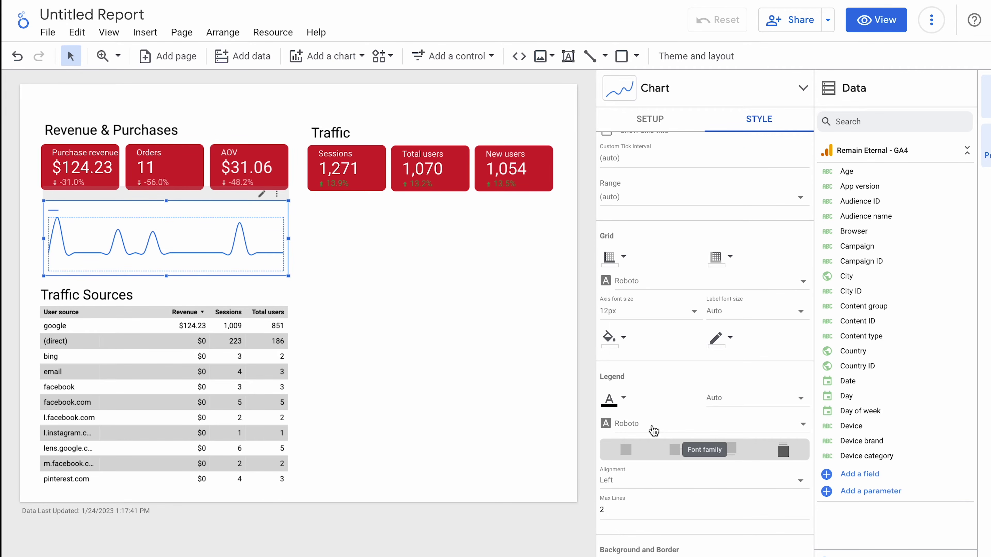
{"action": "left_click", "coordinate": [457, 238]}
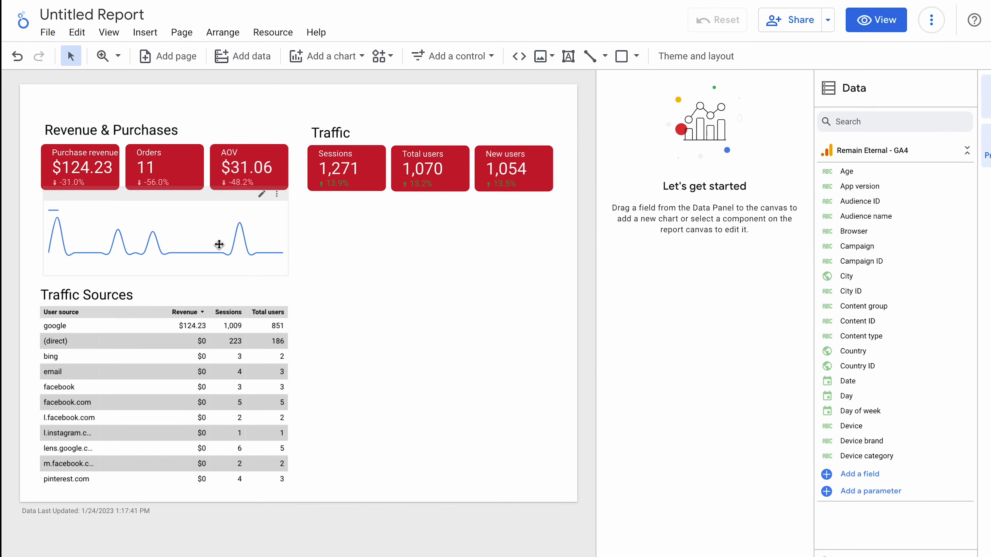
- Shrink the purchase revenue time series chart to a sparkline and fit it directly under the Purchase revenue scorecard
{"action": "left_click", "coordinate": [185, 245]}
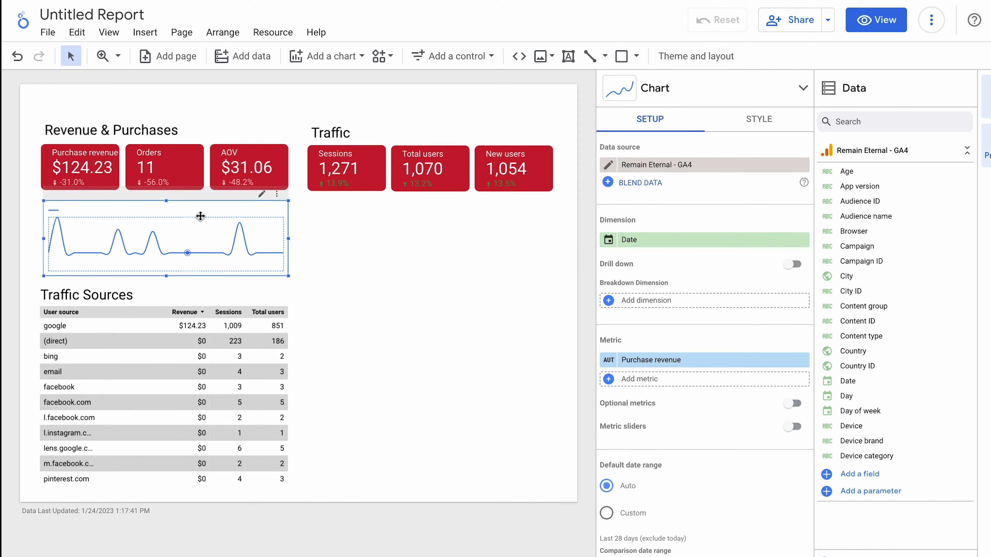
{"action": "left_click_drag", "start_coordinate": [167, 277], "coordinate": [167, 268]}
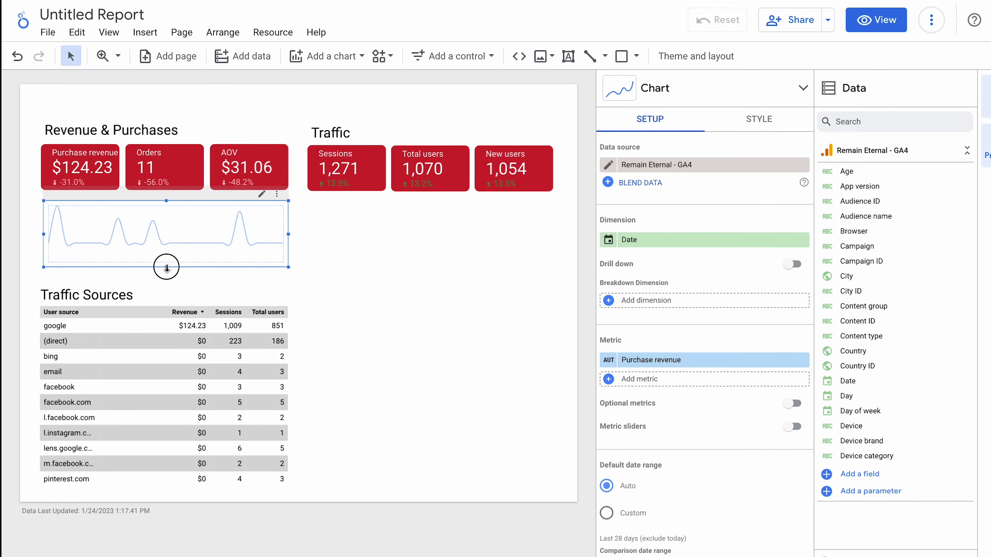
{"action": "left_click", "coordinate": [398, 296]}
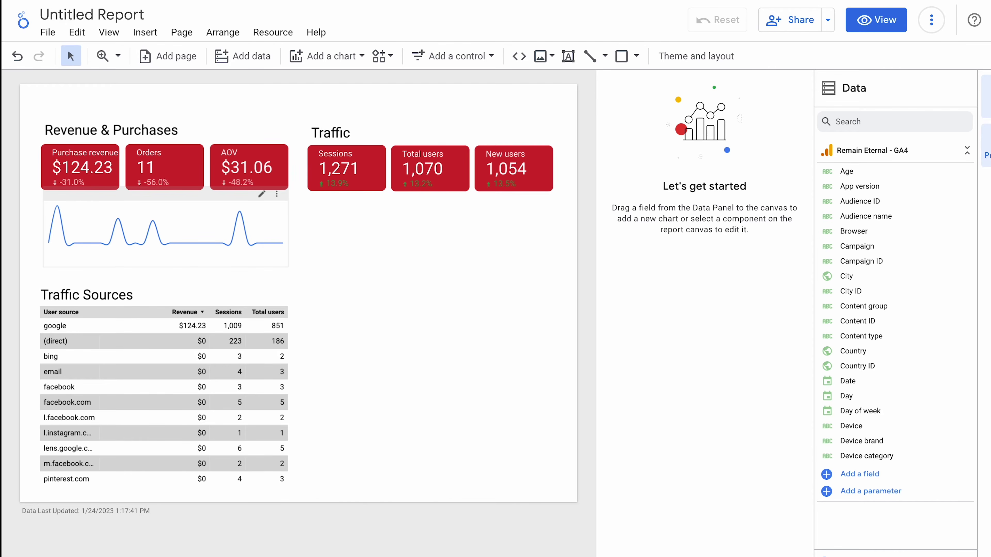
{"action": "left_click", "coordinate": [240, 248]}
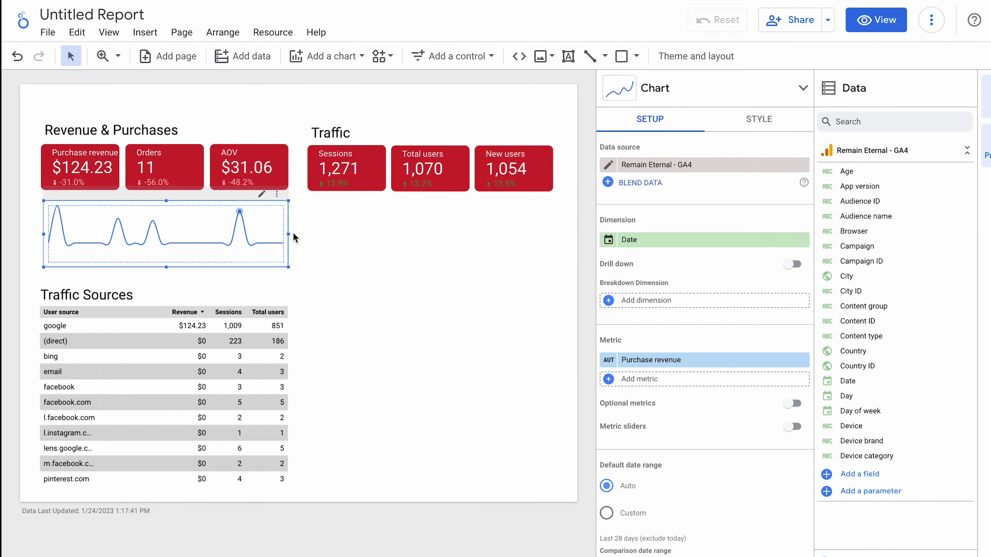
{"action": "left_click_drag", "start_coordinate": [289, 234], "coordinate": [116, 222]}
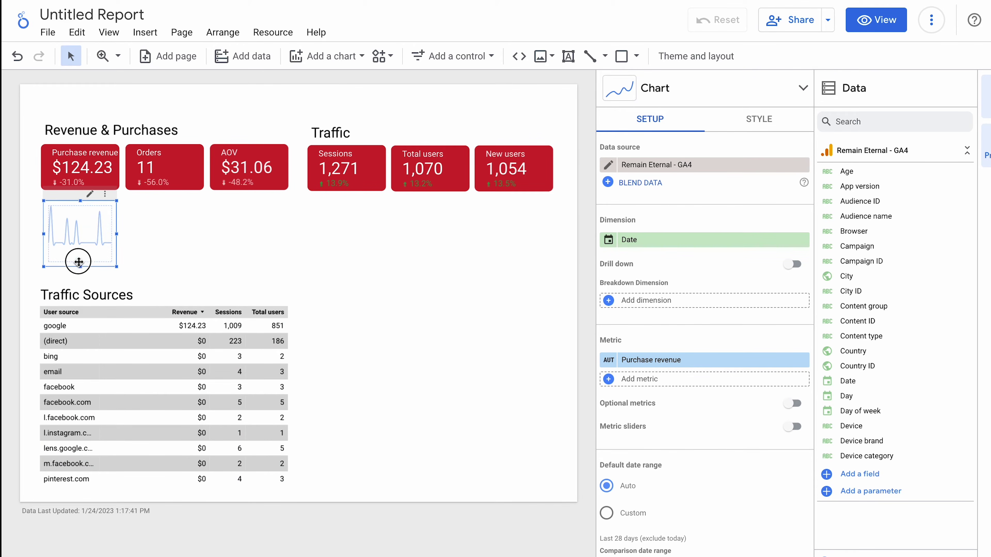
{"action": "mouse_move", "coordinate": [80, 267]}
{"action": "left_mouse_down"}
{"action": "mouse_move", "coordinate": [78, 239]}
{"action": "mouse_move", "coordinate": [78, 250]}
{"action": "left_mouse_up"}
{"action": "left_click", "coordinate": [233, 254]}
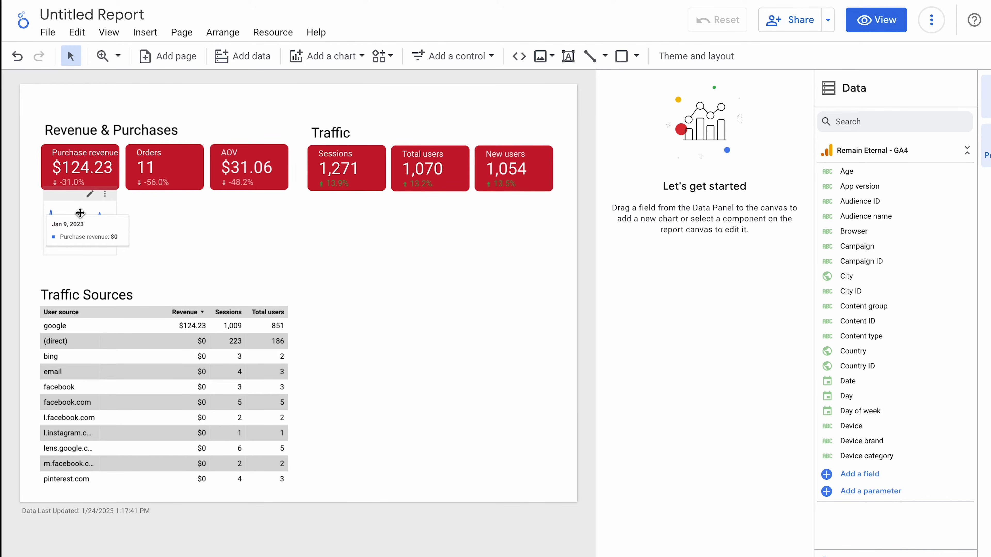
{"action": "left_click_drag", "start_coordinate": [80, 213], "coordinate": [82, 213]}
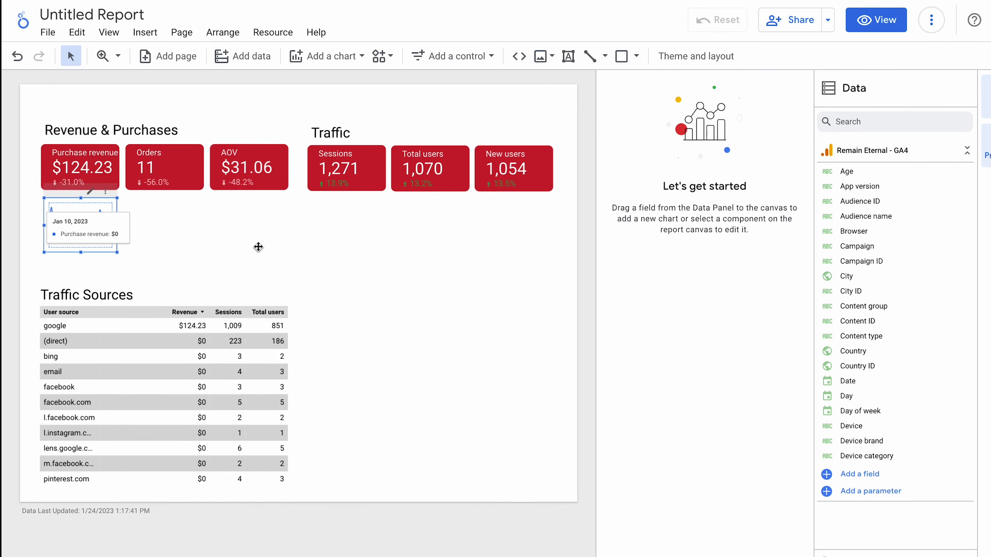
{"action": "left_click", "coordinate": [264, 249]}
- Place a copy of the revenue sparkline under the Orders scorecard and set its metric to Ecommerce purchases
{"action": "left_click", "coordinate": [98, 210]}
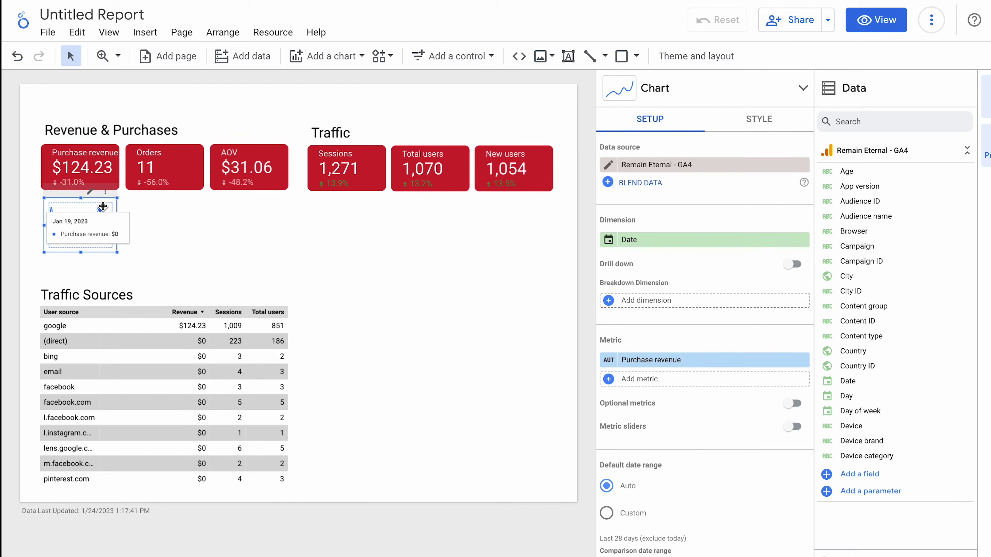
{"action": "left_click_drag", "start_coordinate": [103, 206], "coordinate": [114, 209]}
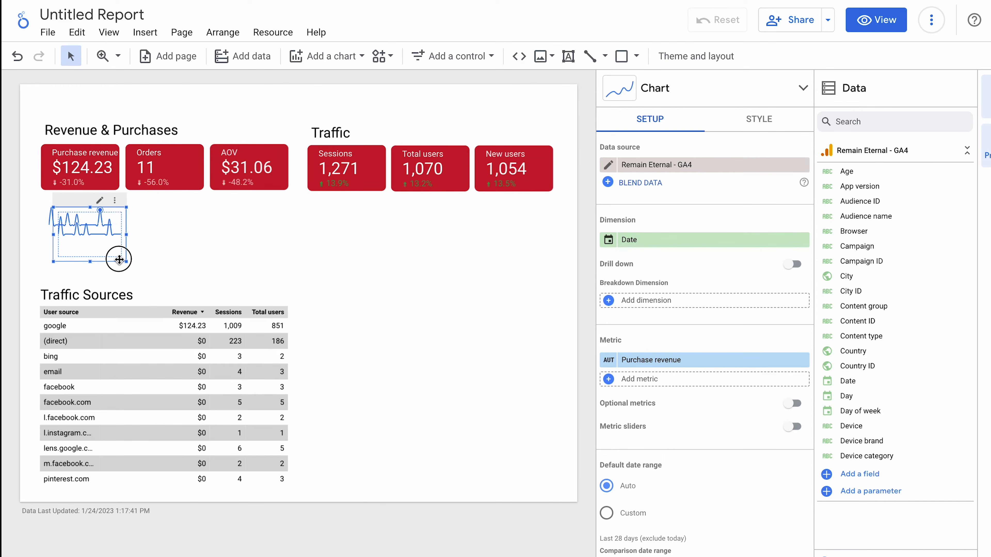
{"action": "left_click_drag", "start_coordinate": [119, 259], "coordinate": [194, 250]}
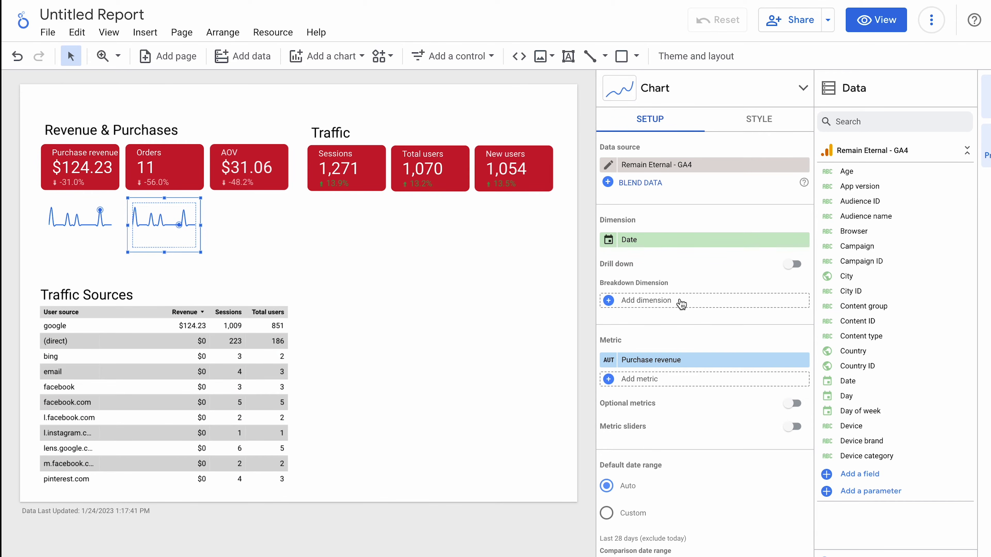
{"action": "left_click", "coordinate": [701, 361]}
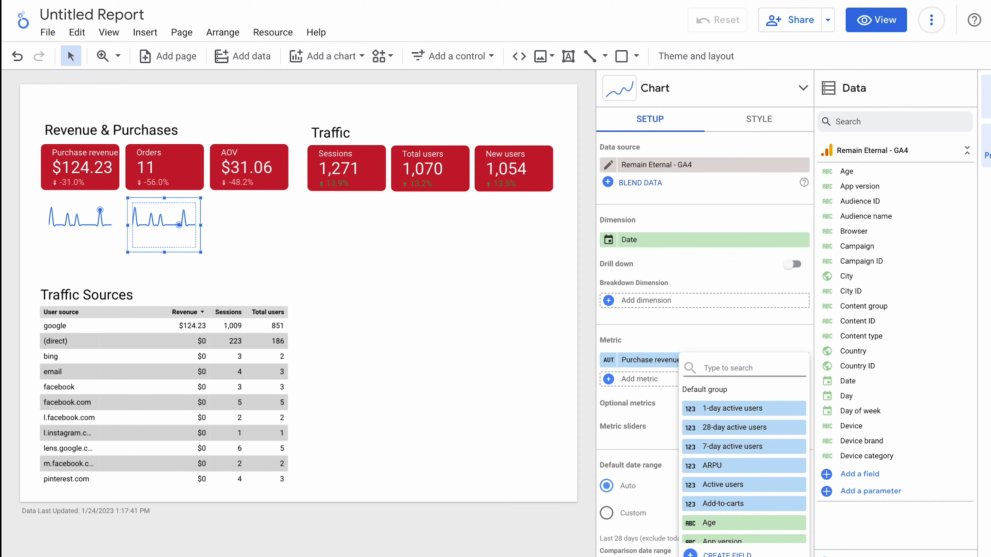
{"action": "type", "text": "ecomm"}
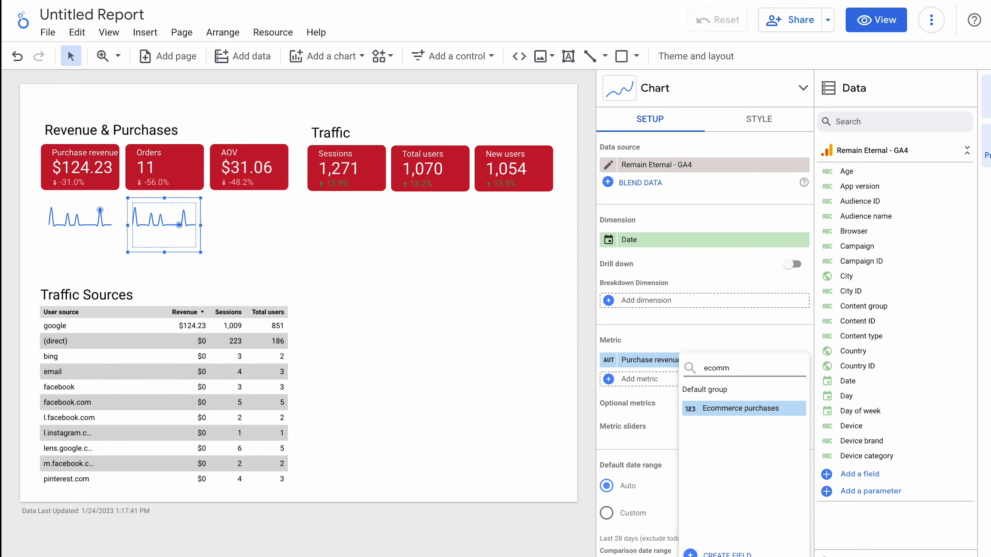
{"action": "left_click", "coordinate": [745, 408]}
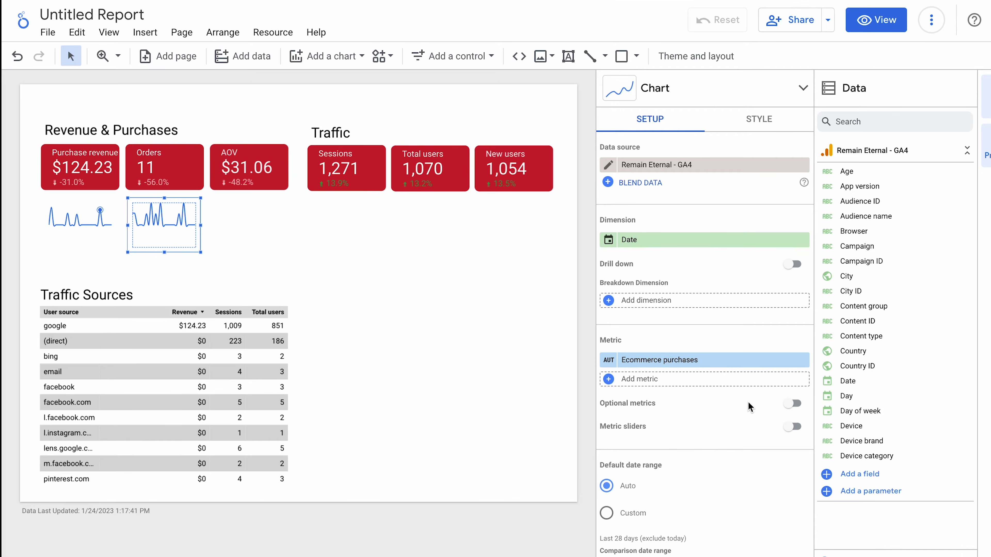
{"action": "left_click", "coordinate": [258, 262]}
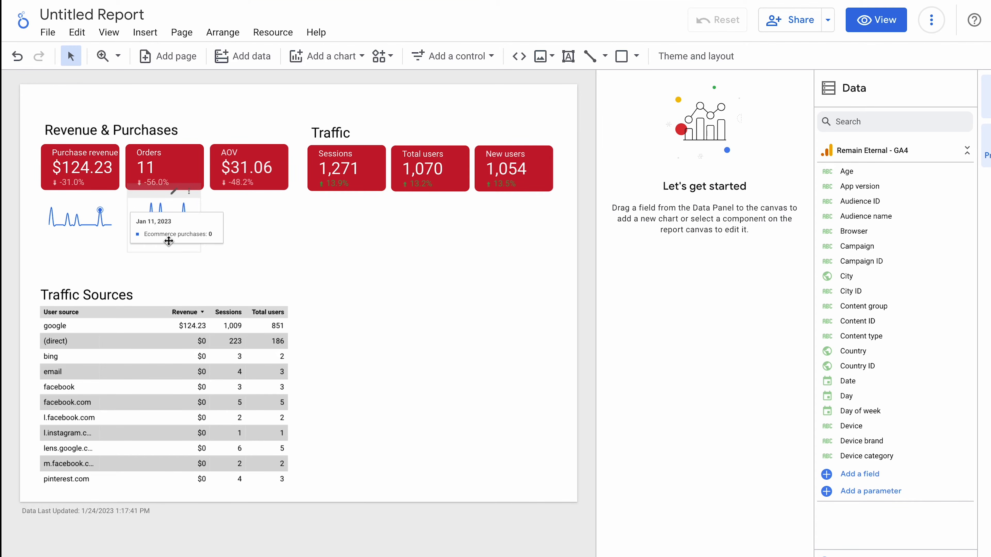
- Duplicate the Orders sparkline under the AOV scorecard with Average purchase revenue as its metric
{"action": "key", "text": "ctrl+d"}
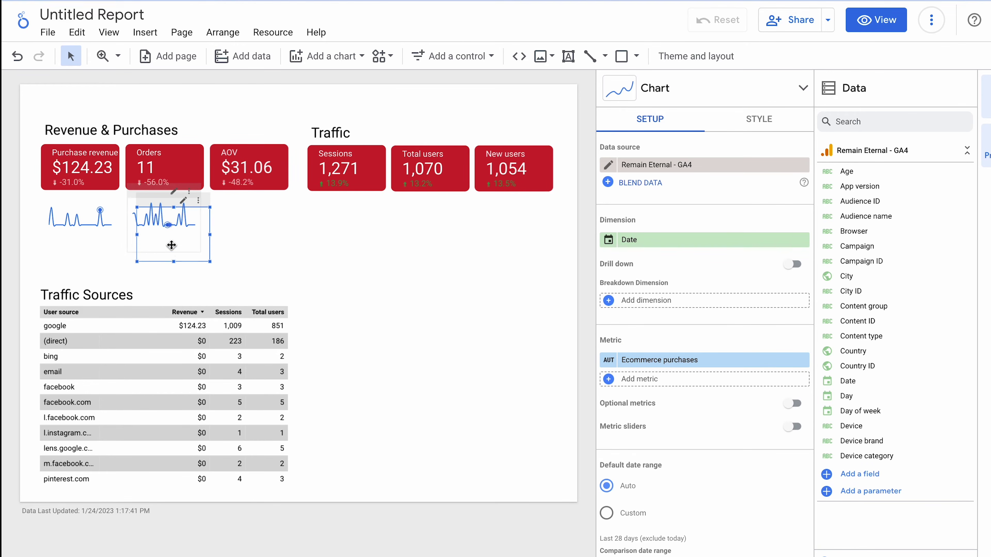
{"action": "left_click_drag", "start_coordinate": [175, 250], "coordinate": [250, 242]}
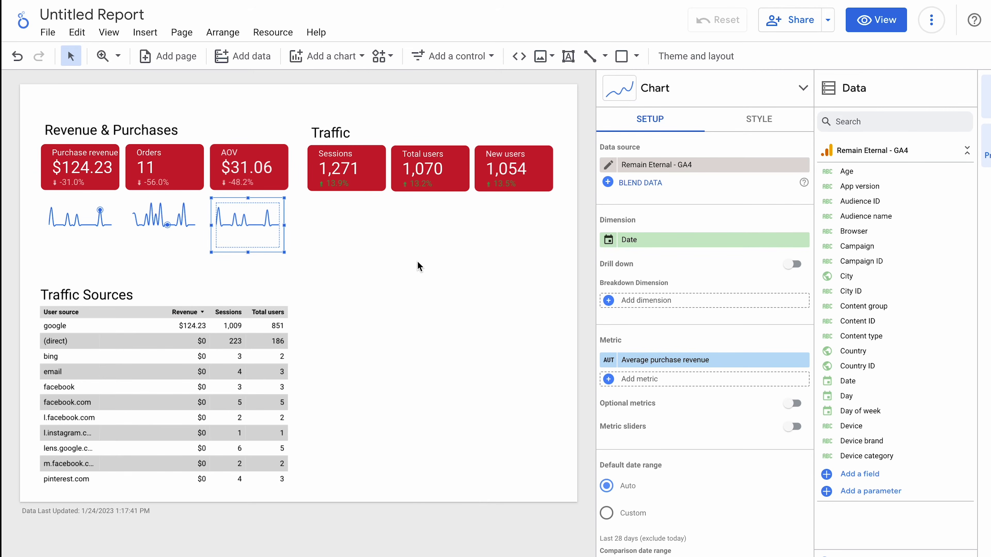
{"action": "left_click", "coordinate": [417, 260]}
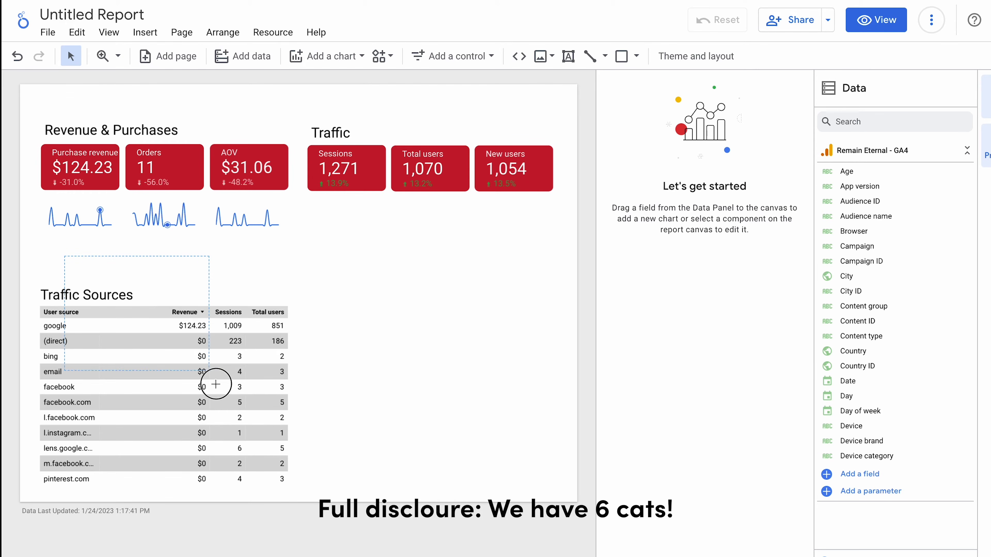
- Move the Traffic Sources heading and its table up together, closer to the sparklines and aligned with the Revenue & Purchases heading
{"action": "left_click_drag", "start_coordinate": [216, 384], "coordinate": [272, 468]}
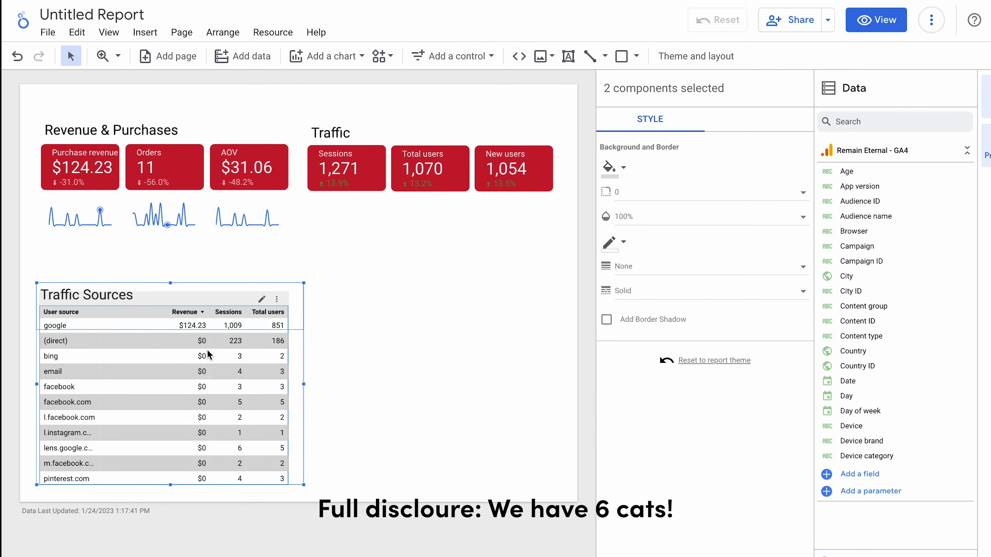
{"action": "left_click_drag", "start_coordinate": [208, 354], "coordinate": [210, 332]}
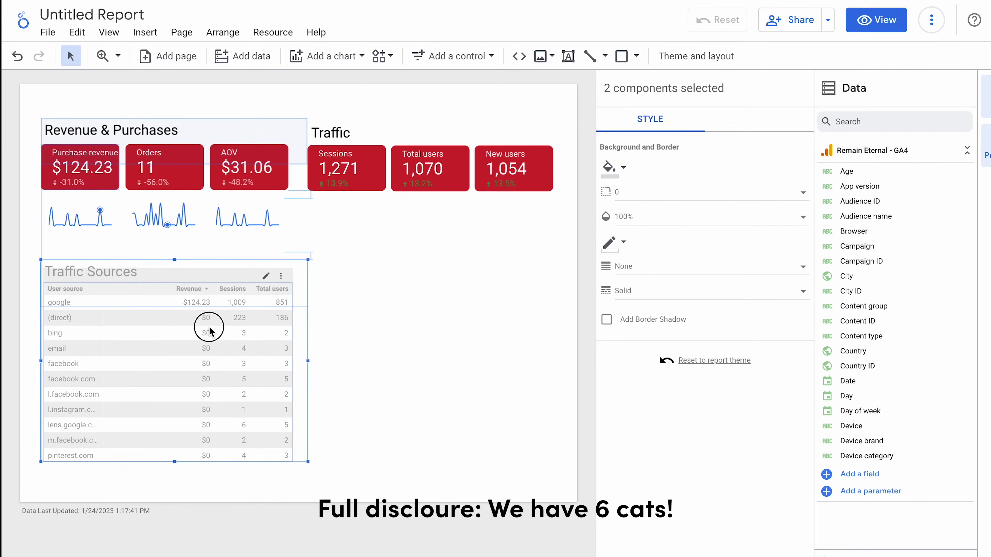
{"action": "left_click", "coordinate": [418, 371]}
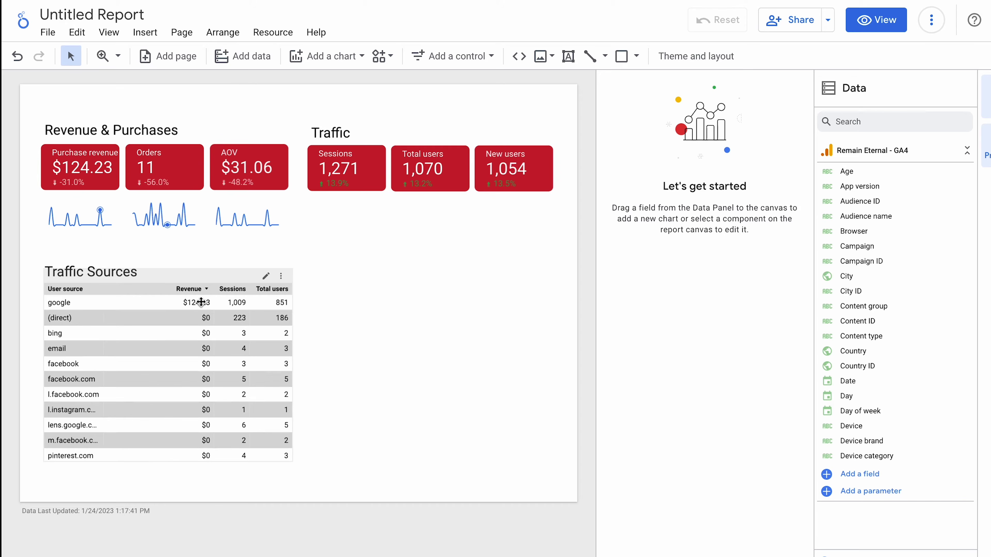
{"action": "left_click_drag", "start_coordinate": [230, 257], "coordinate": [90, 453]}
{"action": "left_click", "coordinate": [332, 397]}
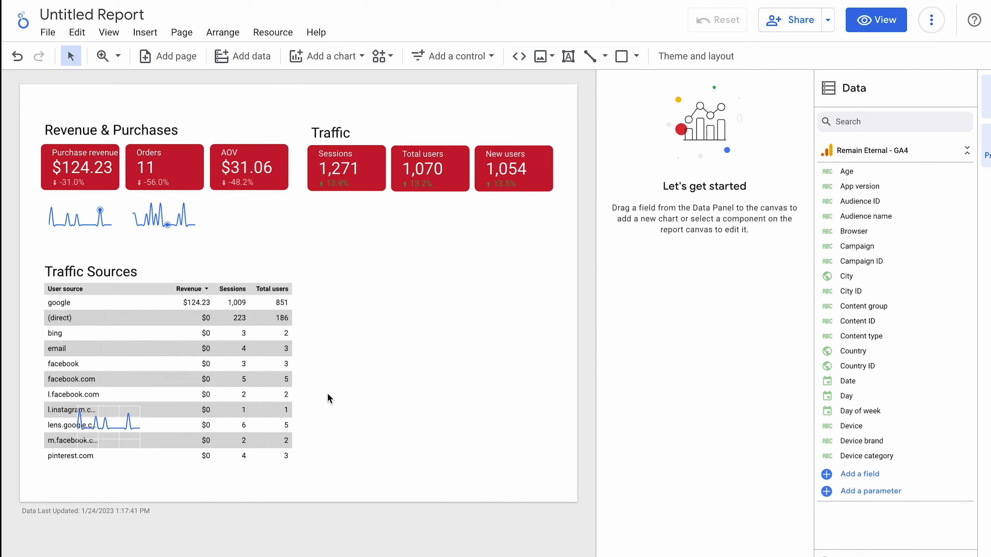
{"action": "key", "text": "ctrl+z"}
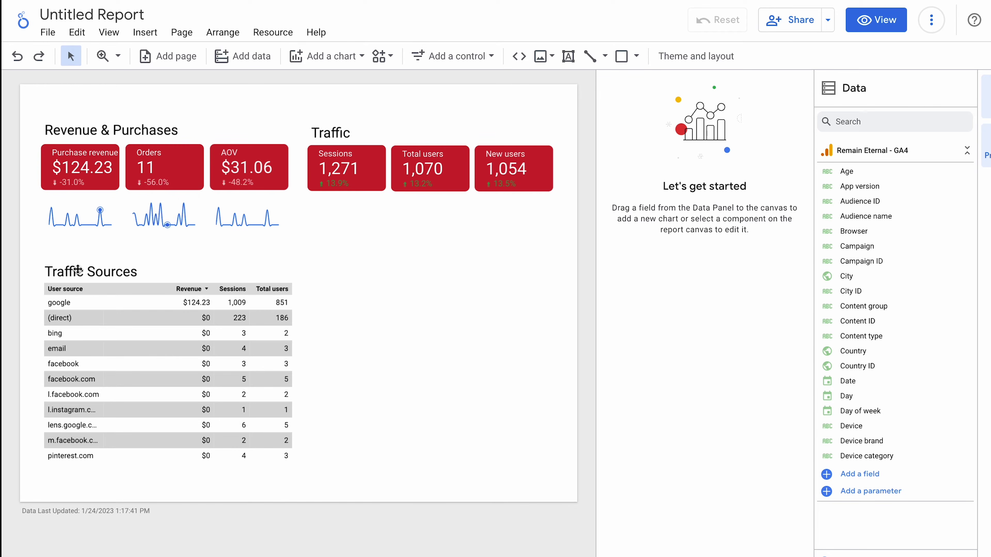
- Duplicate the Traffic Sources heading and table beneath the Traffic scorecards, level with the originals, and retitle the copied heading "Campaigns"
{"action": "left_click_drag", "start_coordinate": [333, 475], "coordinate": [52, 262]}
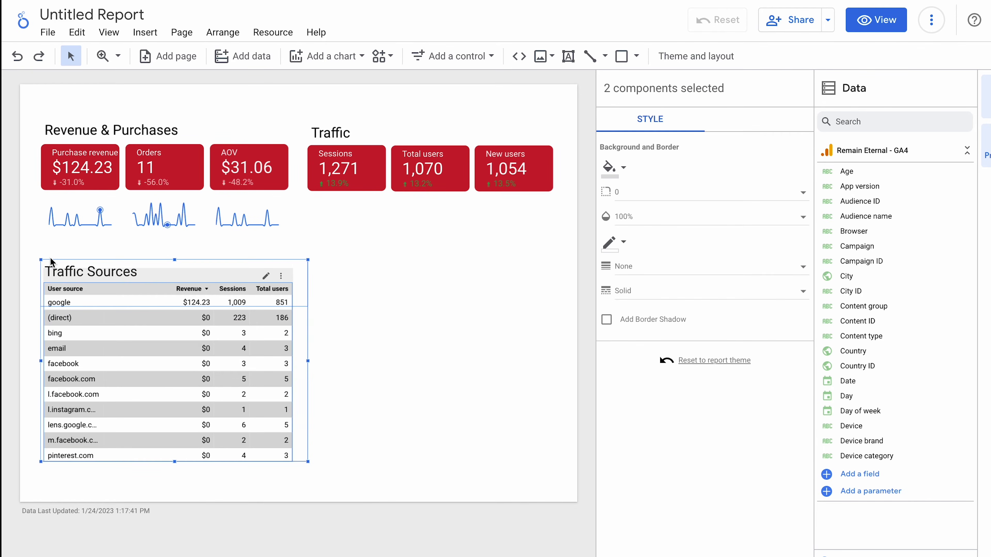
{"action": "key", "text": "ctrl+d"}
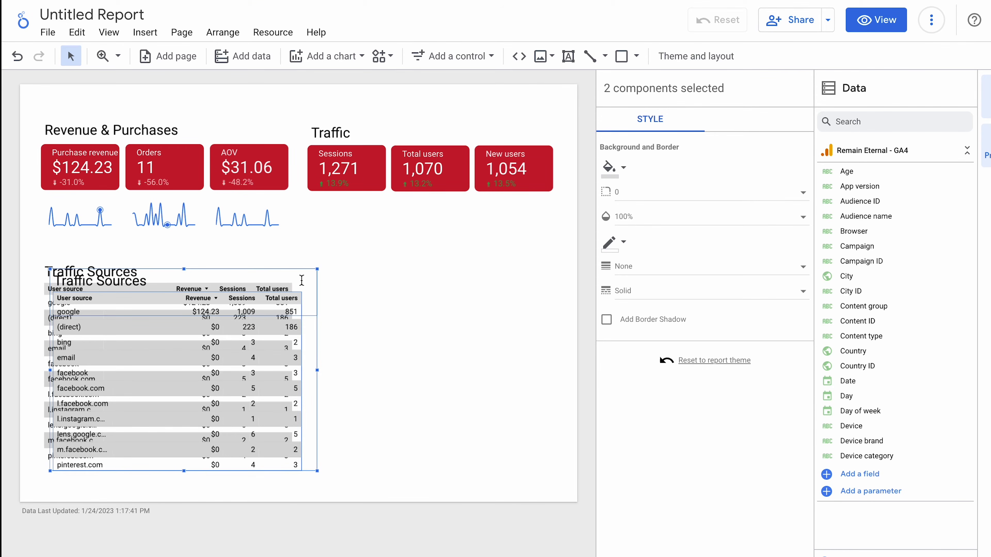
{"action": "left_click_drag", "start_coordinate": [291, 270], "coordinate": [542, 260]}
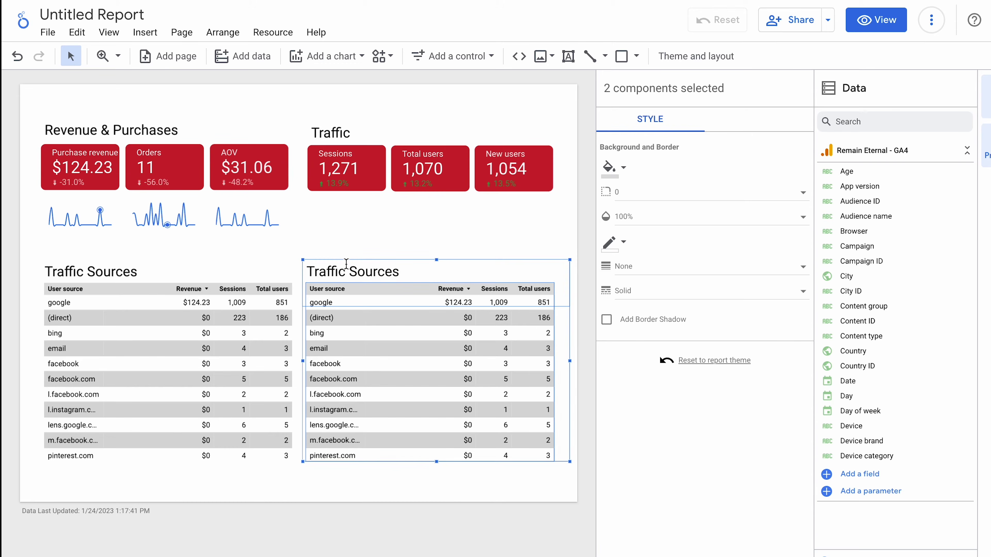
{"action": "double_click", "coordinate": [345, 268]}
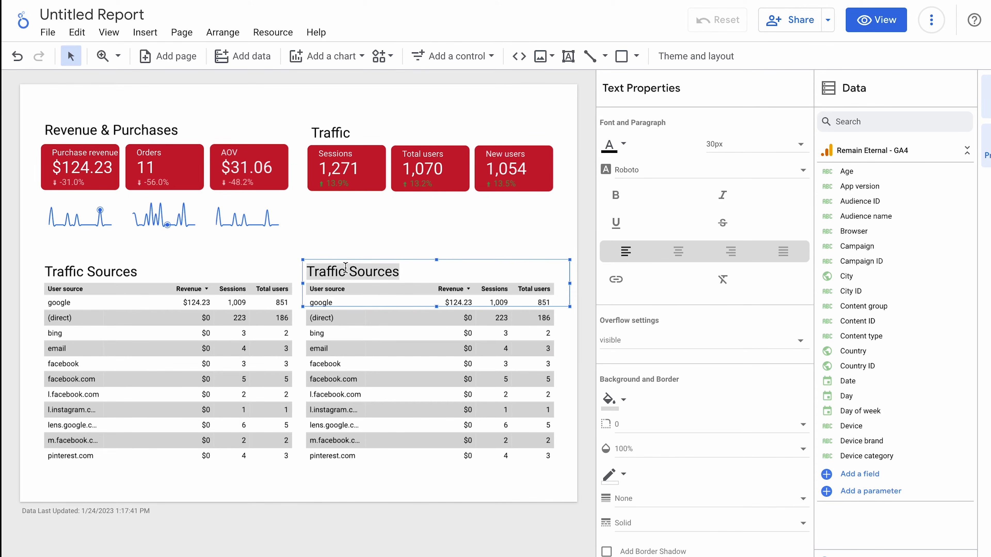
{"action": "type", "text": "Campaigns"}
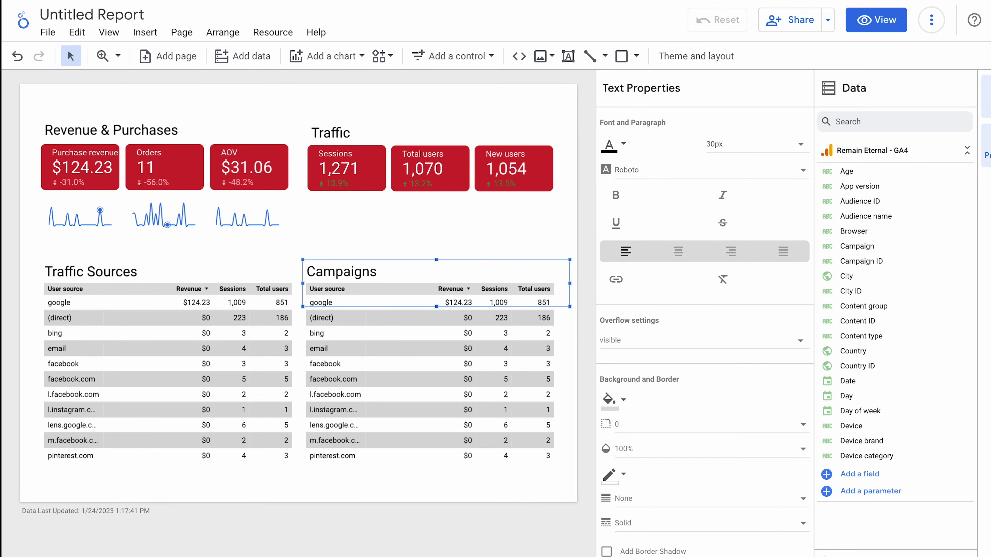
- Set the dimension of the table under the Campaigns heading to Campaign
{"action": "left_click", "coordinate": [373, 351]}
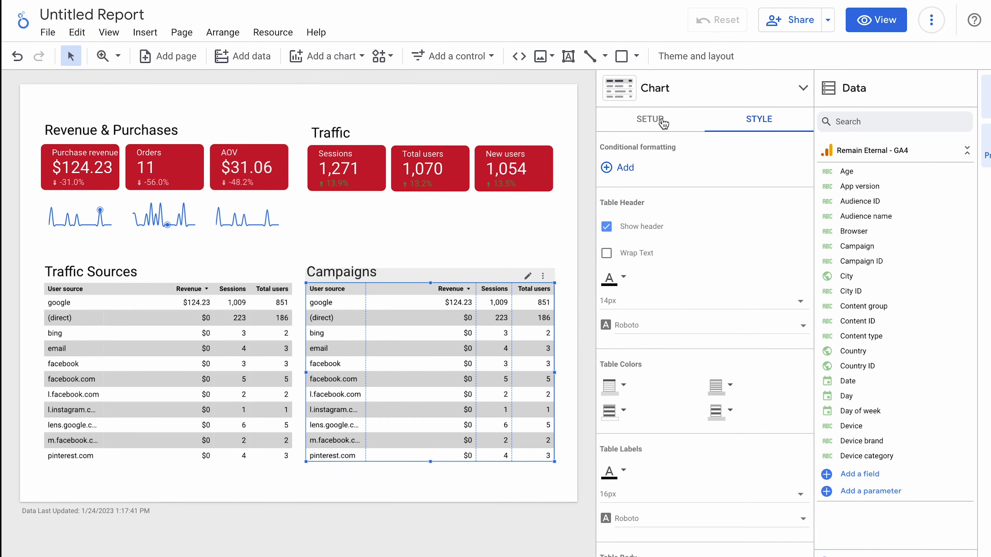
{"action": "left_click", "coordinate": [663, 123]}
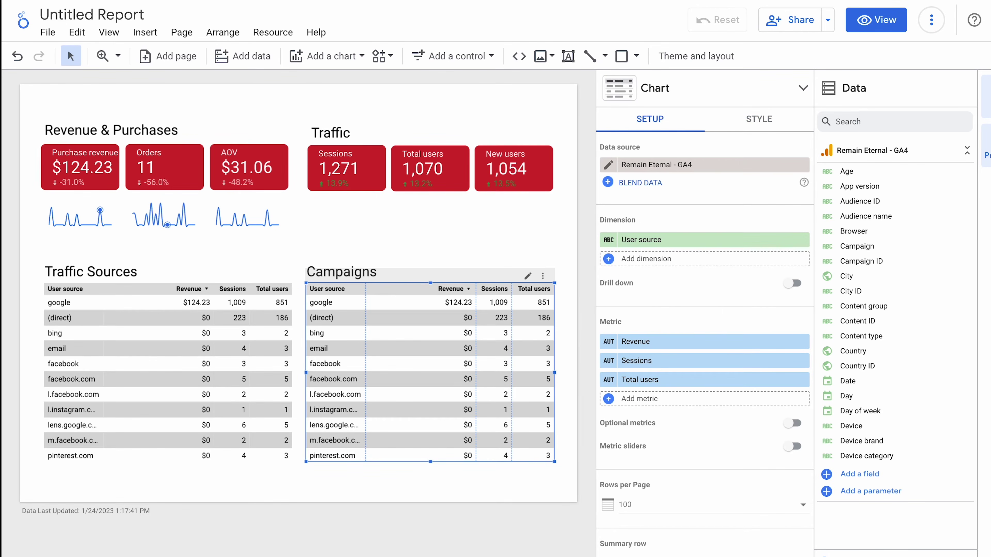
{"action": "left_click", "coordinate": [687, 245]}
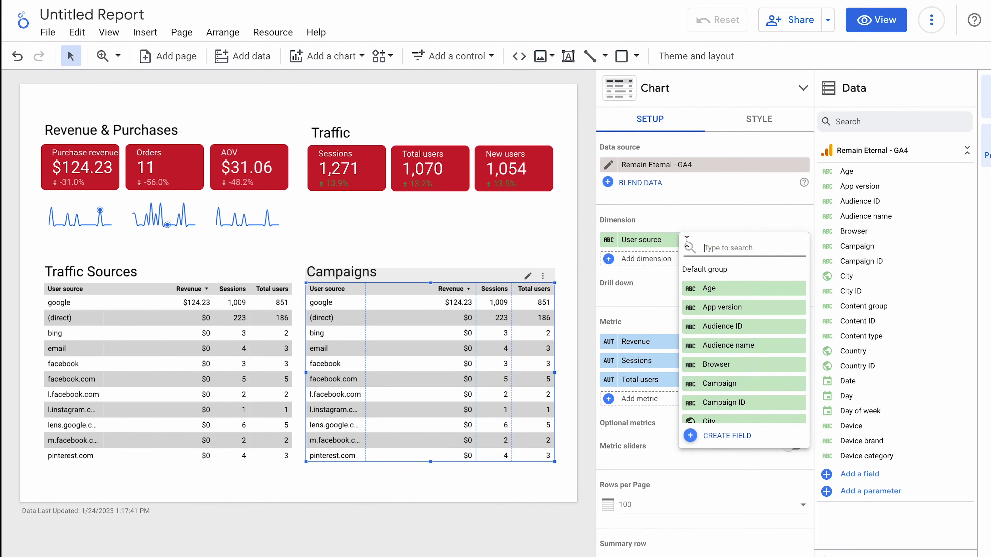
{"action": "type", "text": "campaig"}
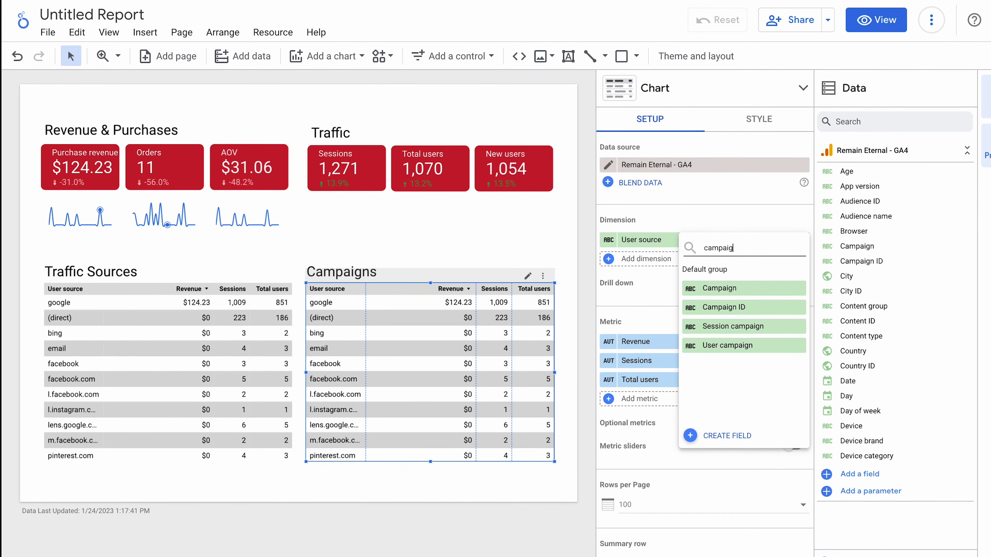
{"action": "type", "text": "ns"}
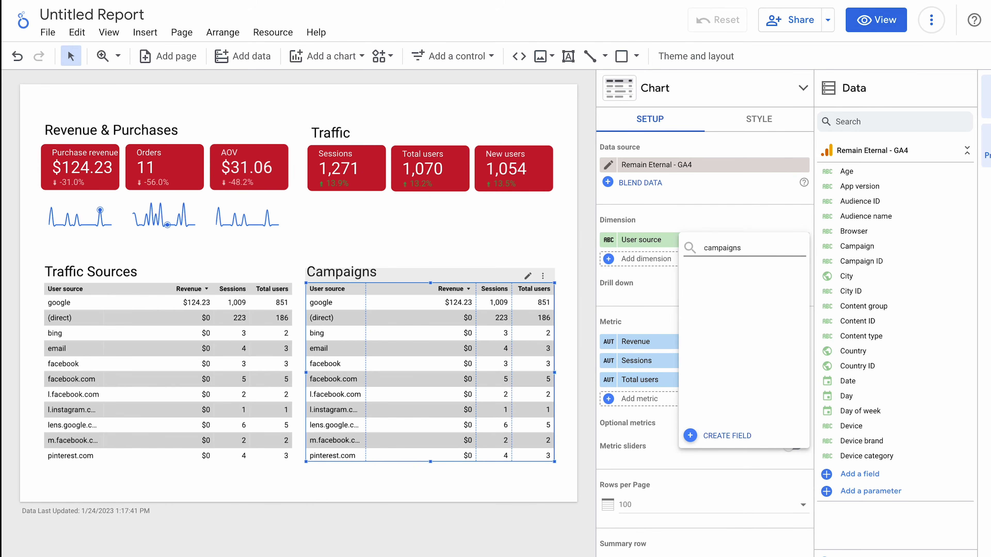
{"action": "key", "text": "BackSpace"}
{"action": "key", "text": "BackSpace"}
{"action": "key", "text": "BackSpace"}
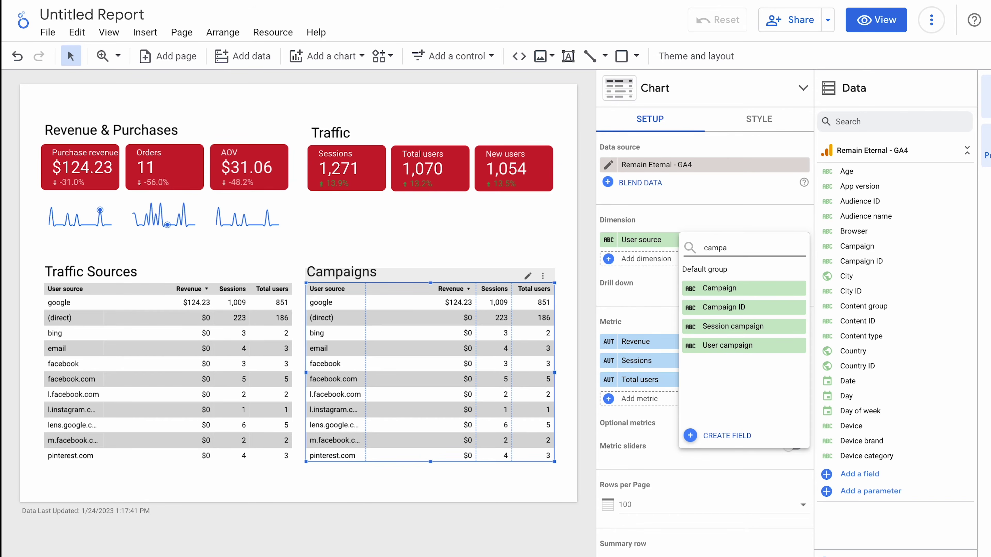
{"action": "left_click", "coordinate": [715, 289]}
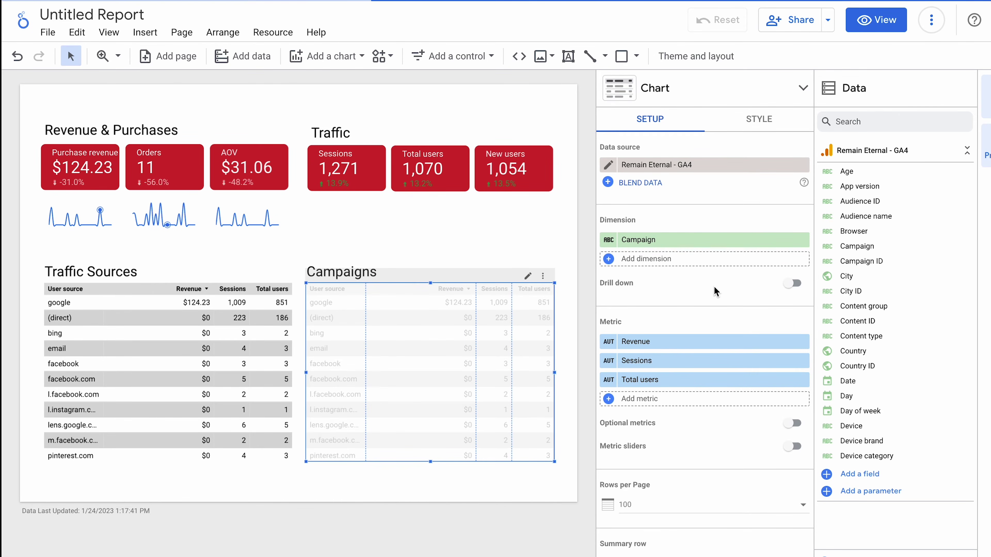
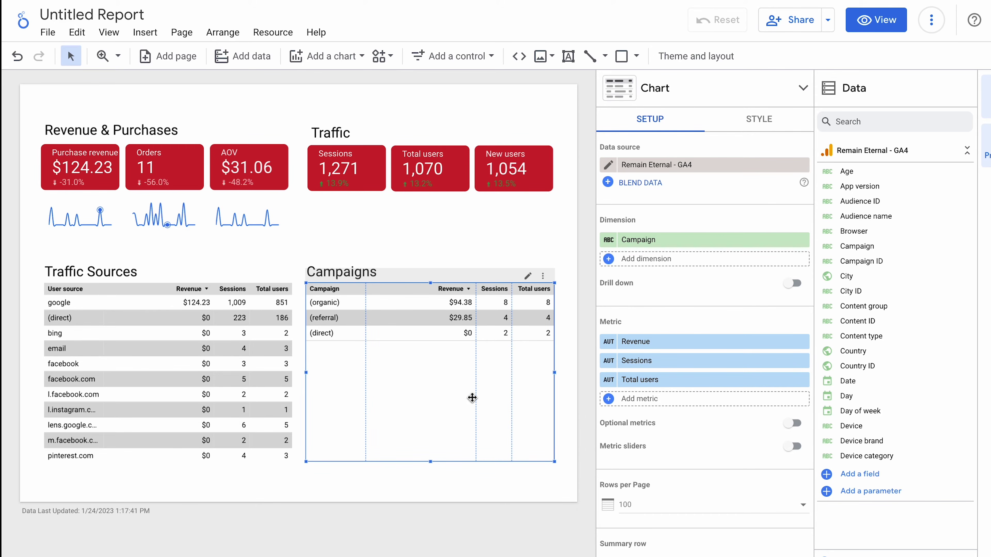
- Delete the Campaigns heading together with its table
{"action": "left_click", "coordinate": [378, 484]}
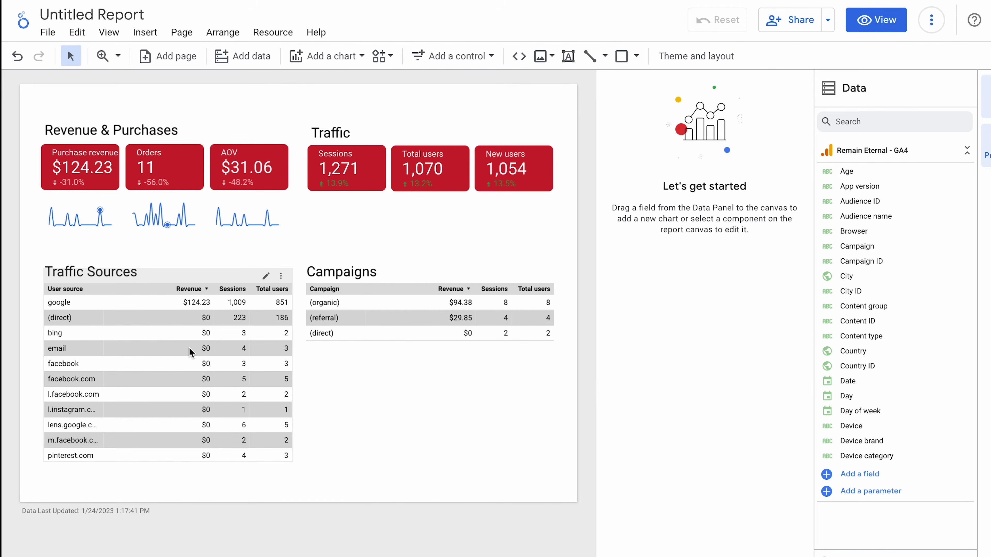
{"action": "left_click", "coordinate": [394, 347]}
{"action": "key", "text": "Delete"}
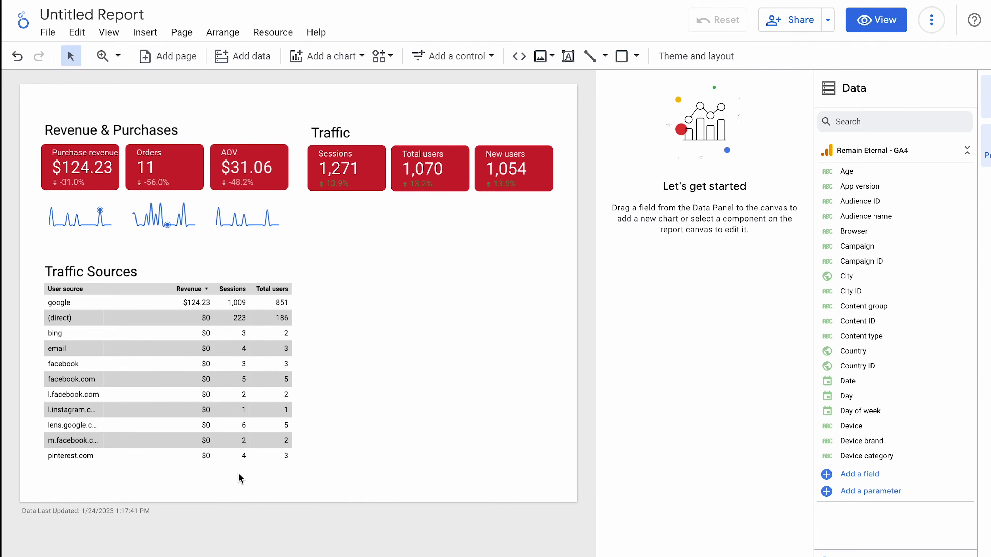
- Duplicate the Traffic Sources heading and table and place the copies beneath the Traffic scorecards, level with the originals
{"action": "left_click_drag", "start_coordinate": [33, 254], "coordinate": [80, 322]}
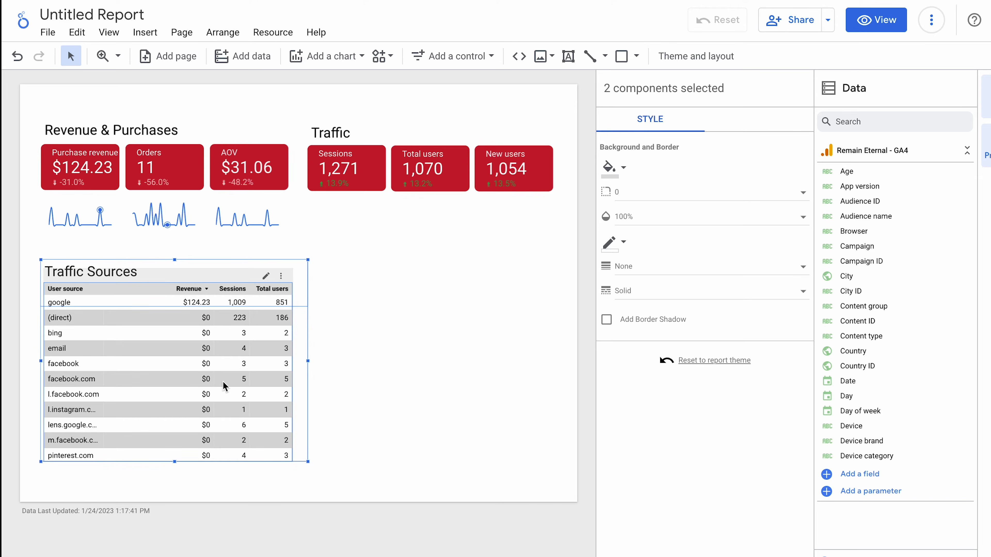
{"action": "key", "text": "ctrl+d"}
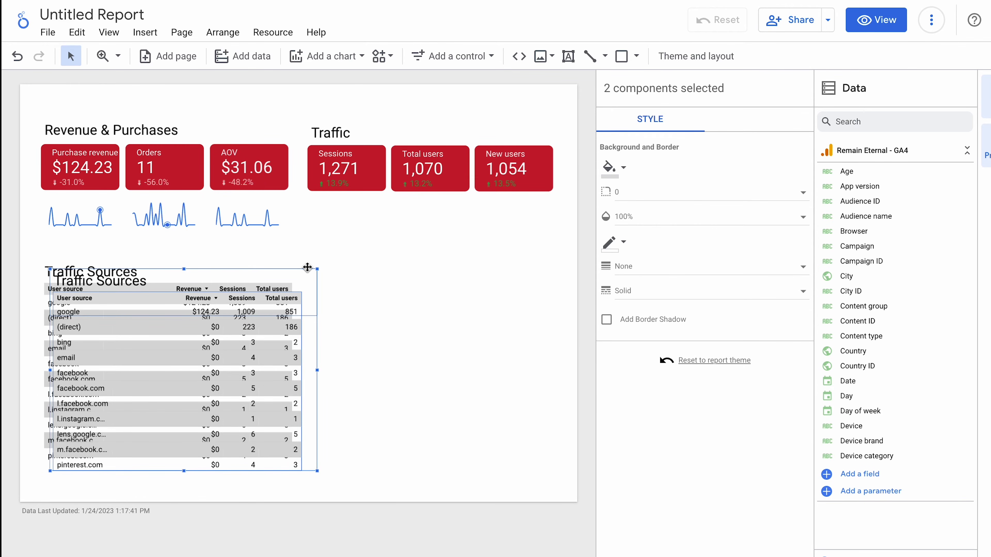
{"action": "left_click", "coordinate": [274, 268]}
{"action": "left_click", "coordinate": [275, 264], "text": "shift"}
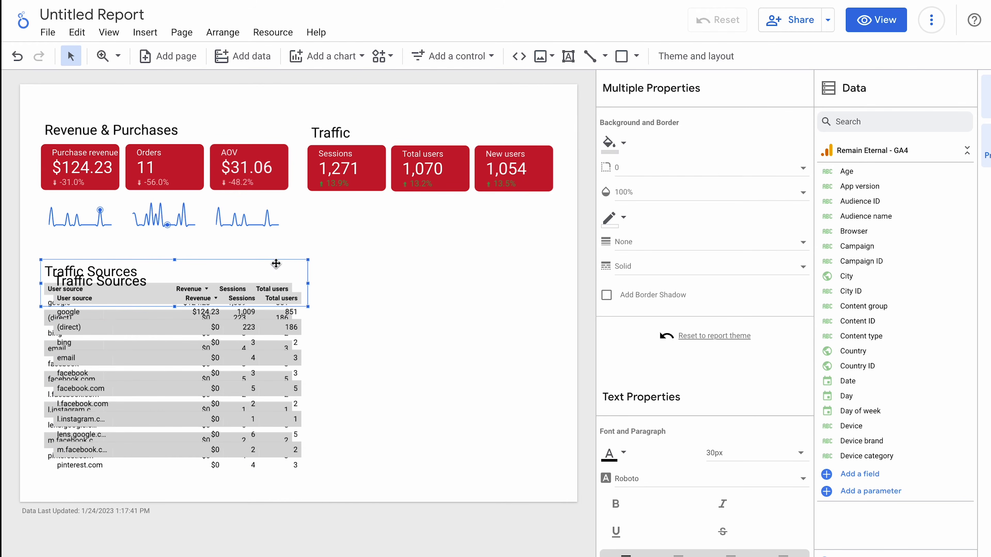
{"action": "left_click", "coordinate": [274, 263]}
{"action": "left_click", "coordinate": [293, 289]}
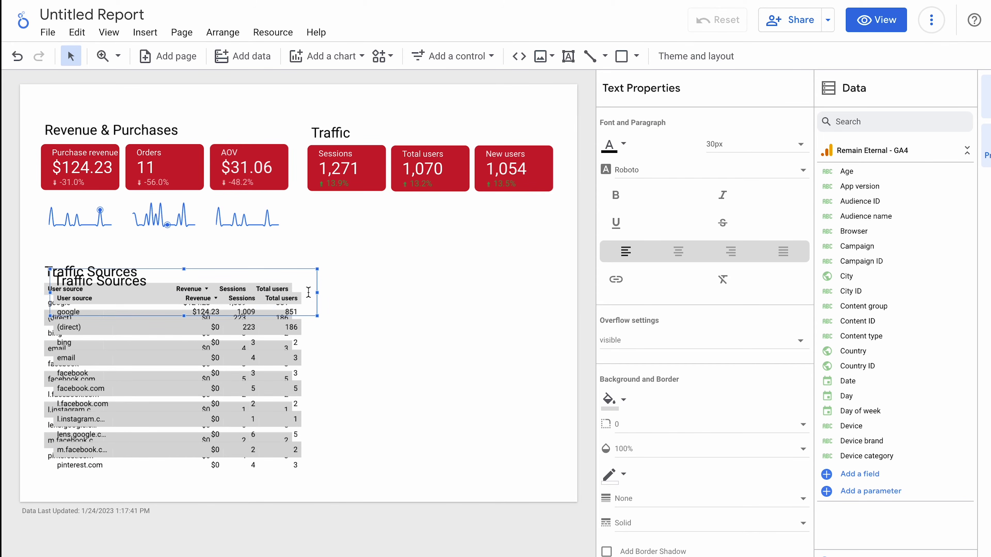
{"action": "left_click_drag", "start_coordinate": [316, 287], "coordinate": [585, 268]}
{"action": "left_click", "coordinate": [276, 409]}
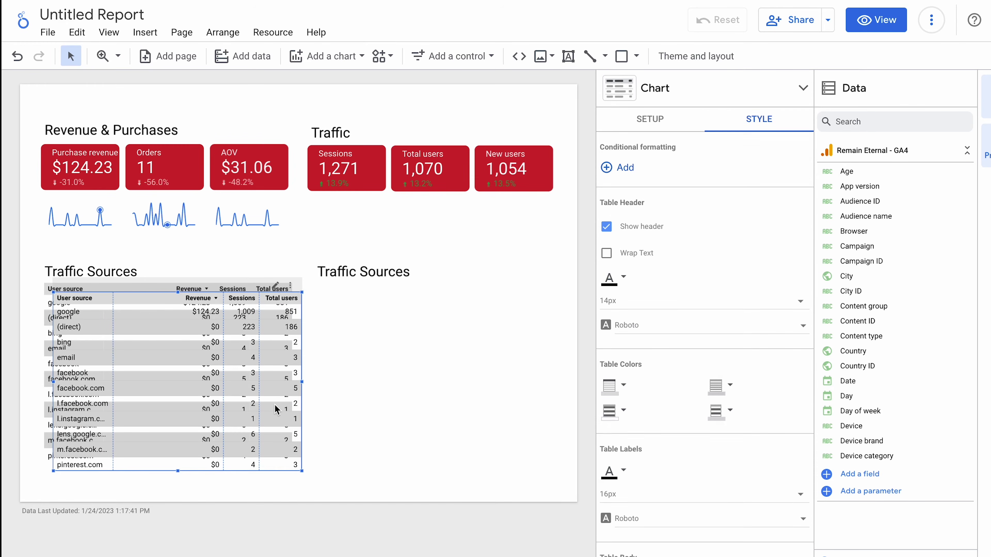
{"action": "left_click_drag", "start_coordinate": [287, 471], "coordinate": [546, 467]}
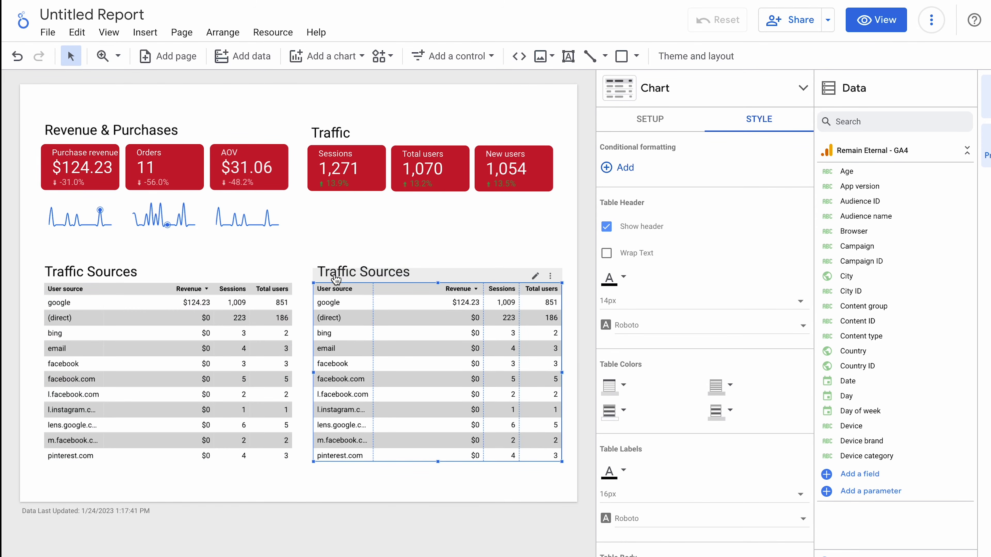
- Retitle the copied Traffic Sources heading "Pages"
{"action": "left_click", "coordinate": [334, 275]}
{"action": "left_click", "coordinate": [338, 273]}
{"action": "left_click", "coordinate": [368, 267]}
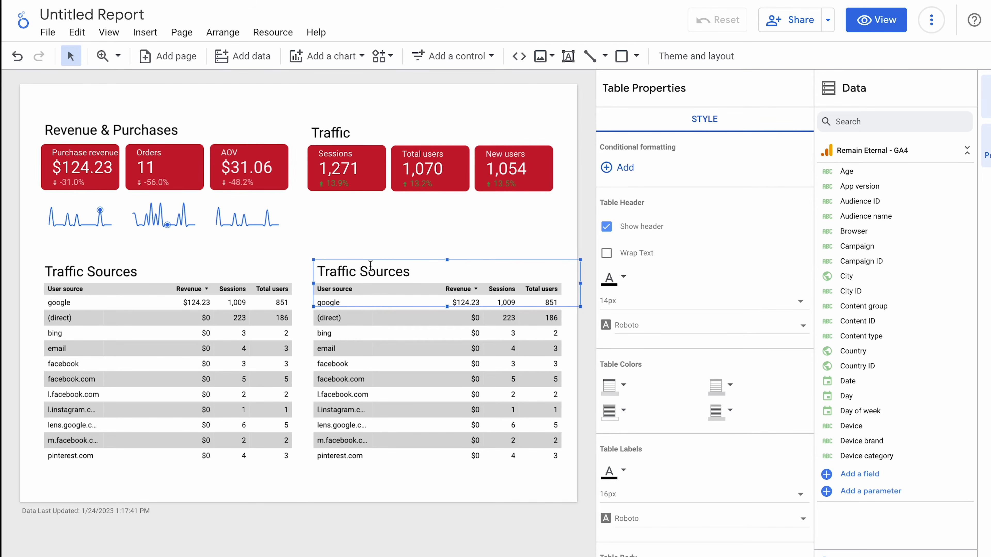
{"action": "triple_click", "coordinate": [367, 267]}
{"action": "type", "text": "Pages"}
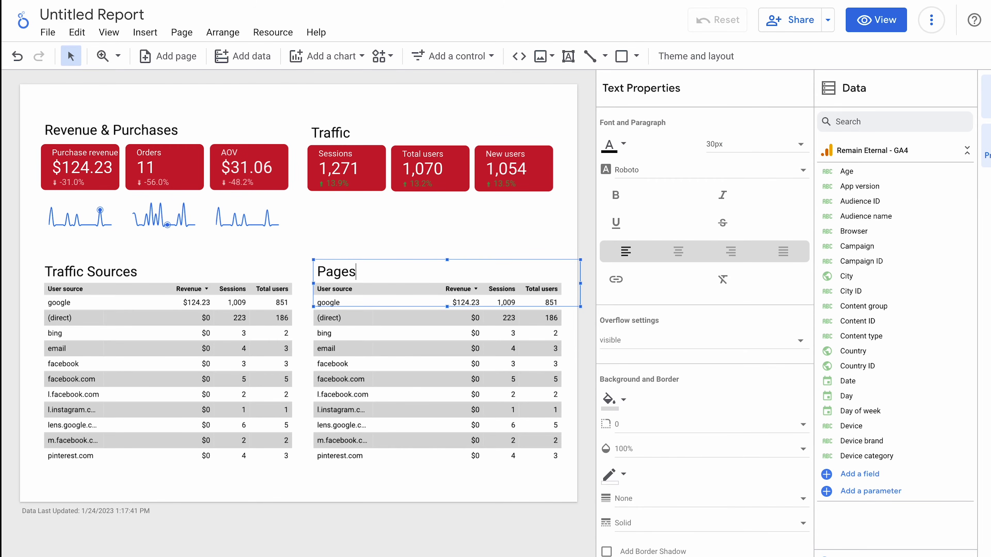
- Remove the Revenue and Sessions metrics from the table under the Pages heading and set its dimension to Page title
{"action": "left_click", "coordinate": [401, 328]}
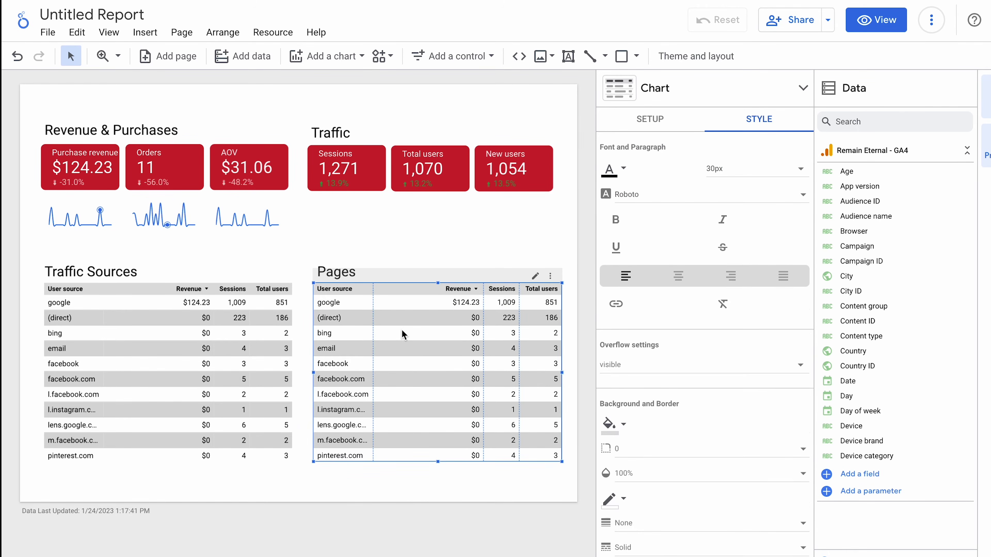
{"action": "left_click", "coordinate": [642, 131]}
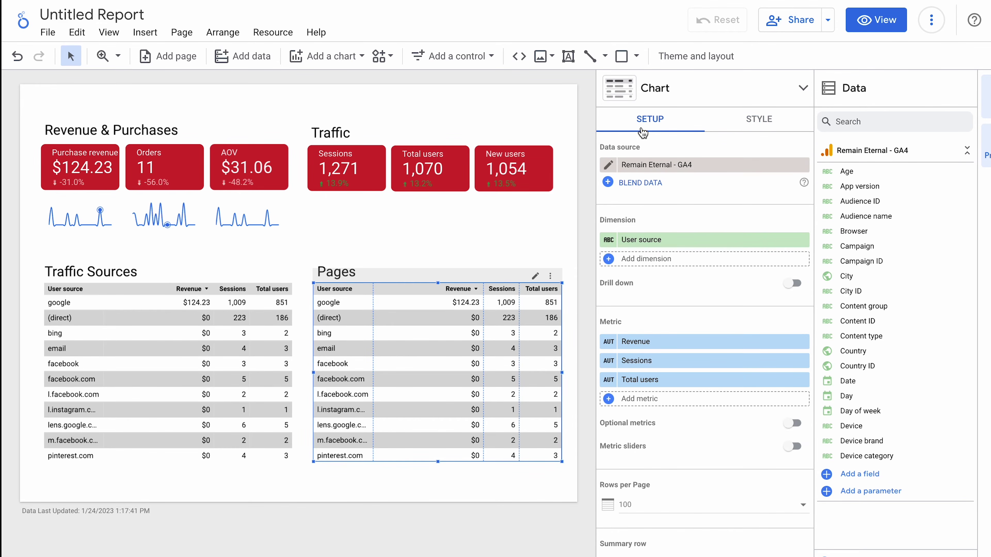
{"action": "left_click", "coordinate": [802, 341]}
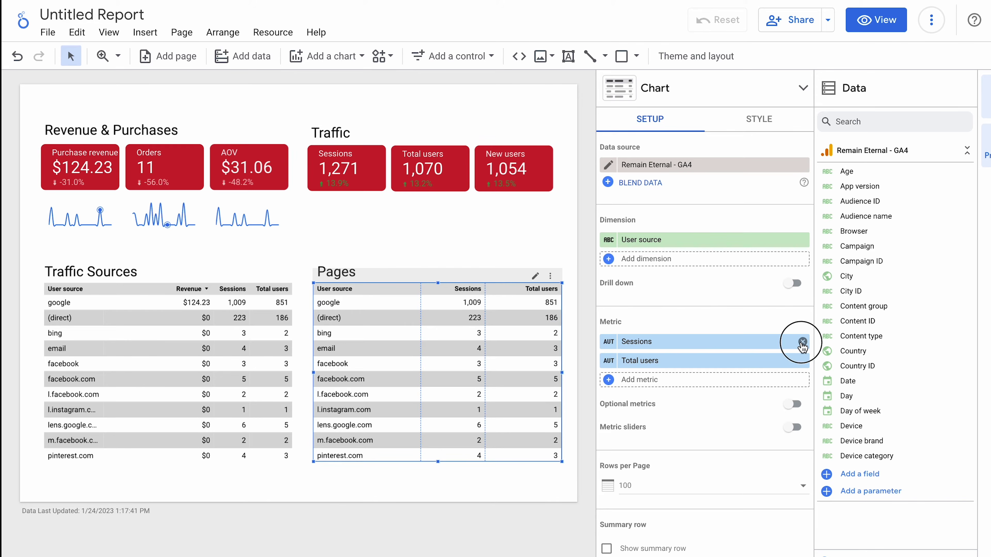
{"action": "left_click", "coordinate": [802, 342]}
{"action": "left_click", "coordinate": [726, 241]}
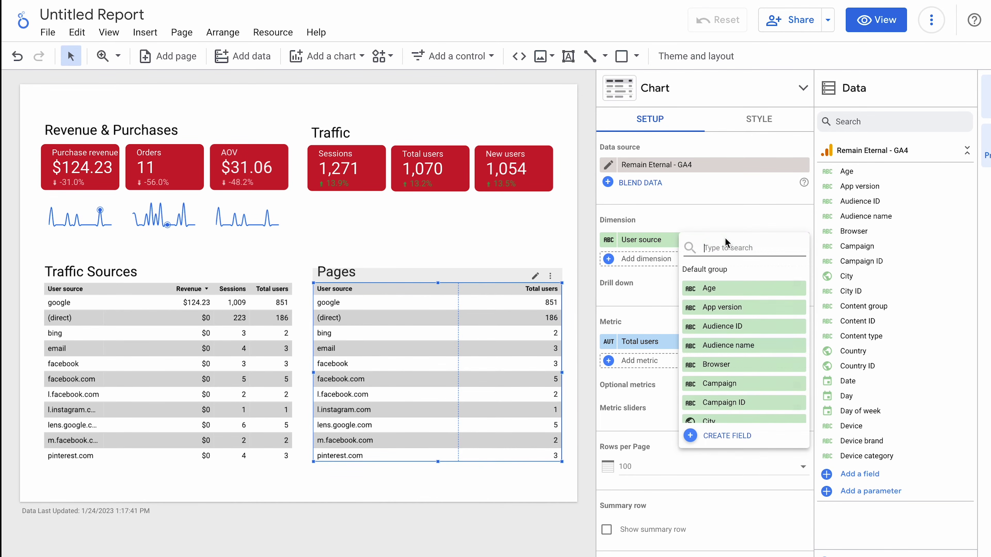
{"action": "type", "text": "page"}
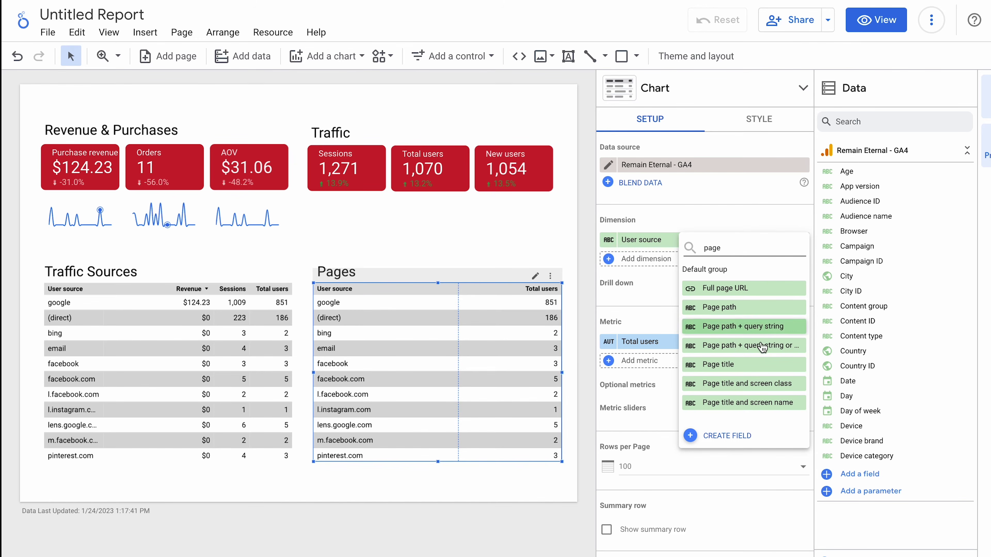
{"action": "left_click", "coordinate": [763, 365]}
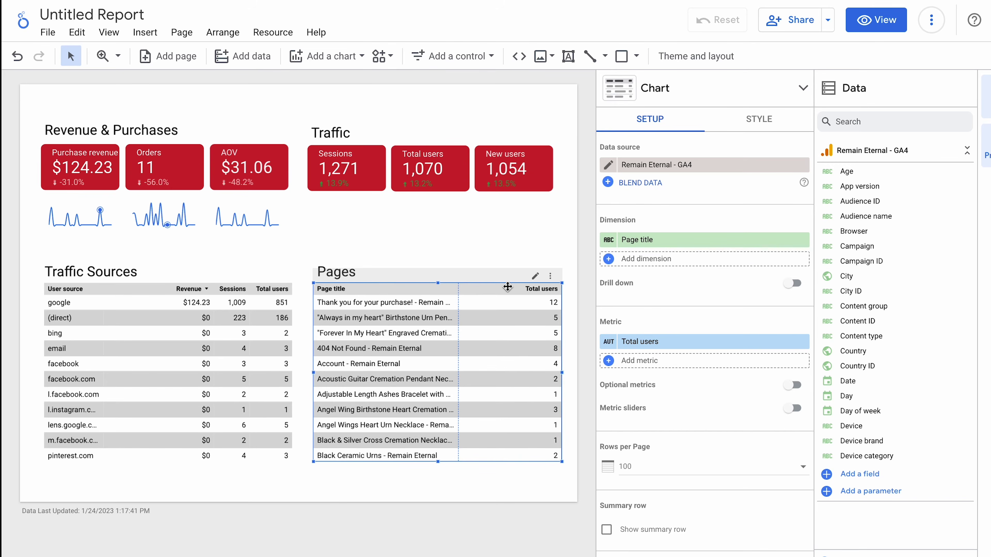
- Add Views as a second metric to the Pages table, after Total users
{"action": "left_click", "coordinate": [691, 358]}
{"action": "type", "text": "view"}
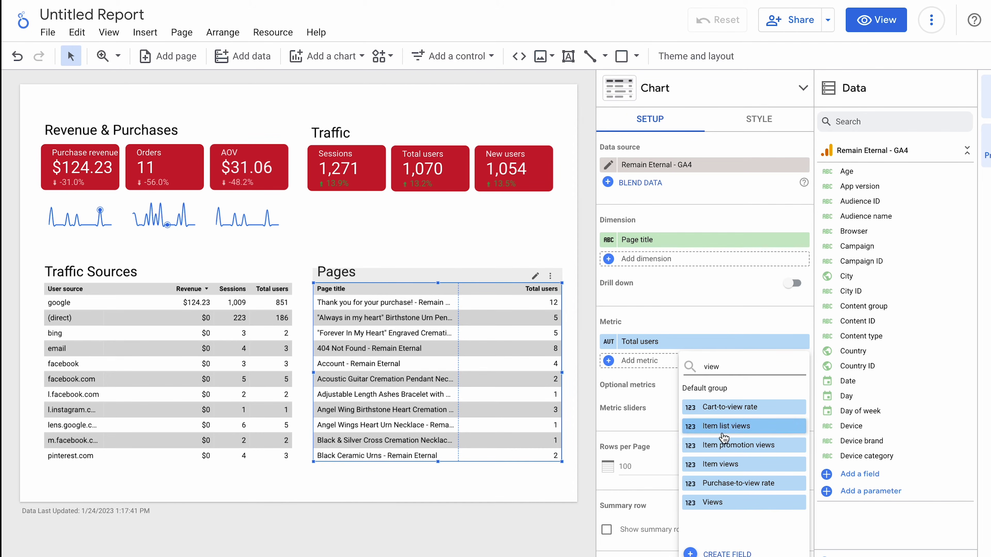
{"action": "left_click", "coordinate": [721, 503]}
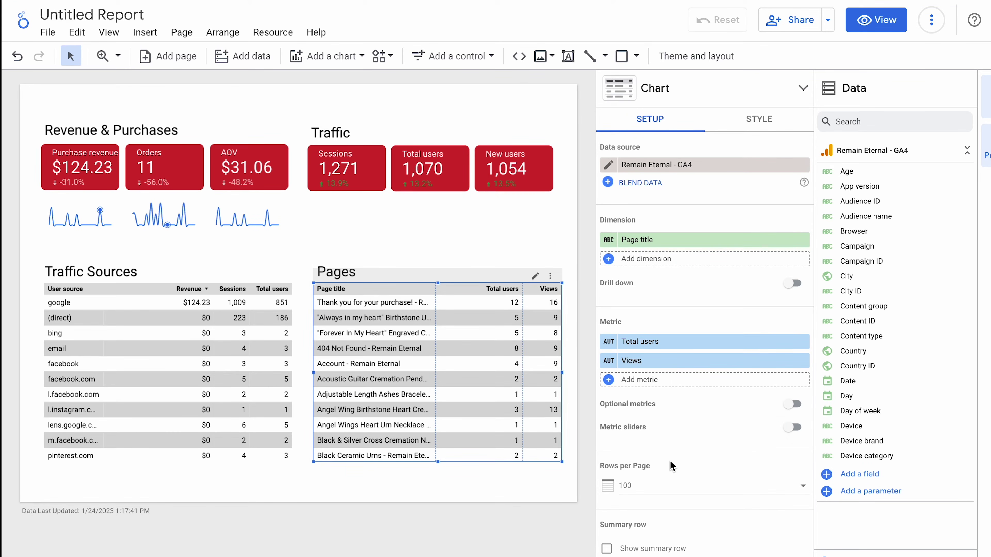
{"action": "left_click", "coordinate": [269, 492]}
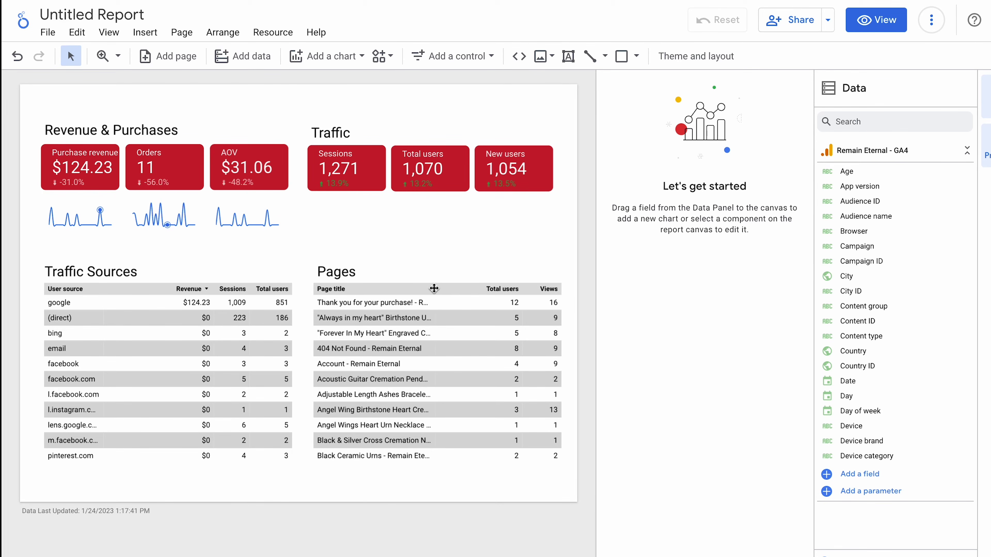
- Widen the Page title column of the Pages table so more of each title fits
{"action": "left_click", "coordinate": [377, 310]}
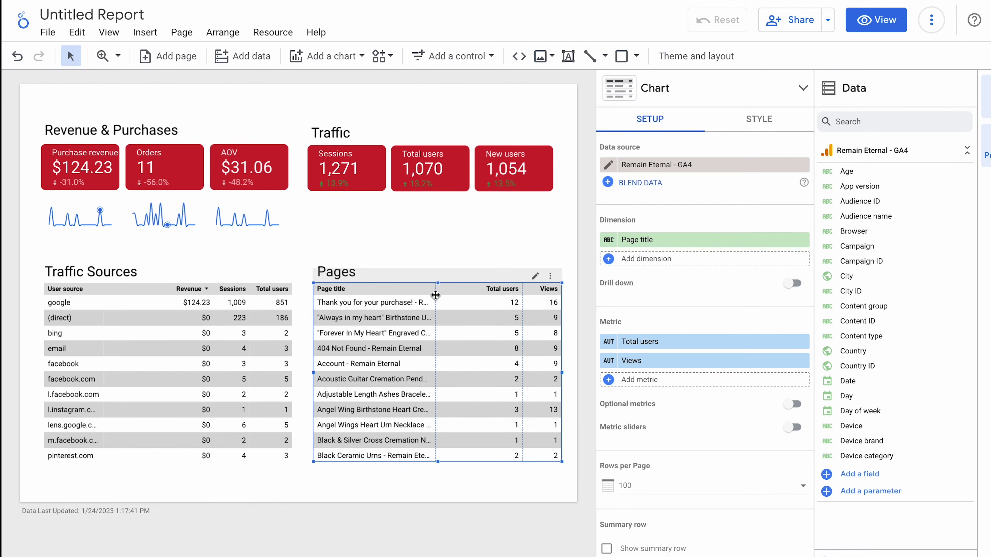
{"action": "left_click", "coordinate": [427, 288]}
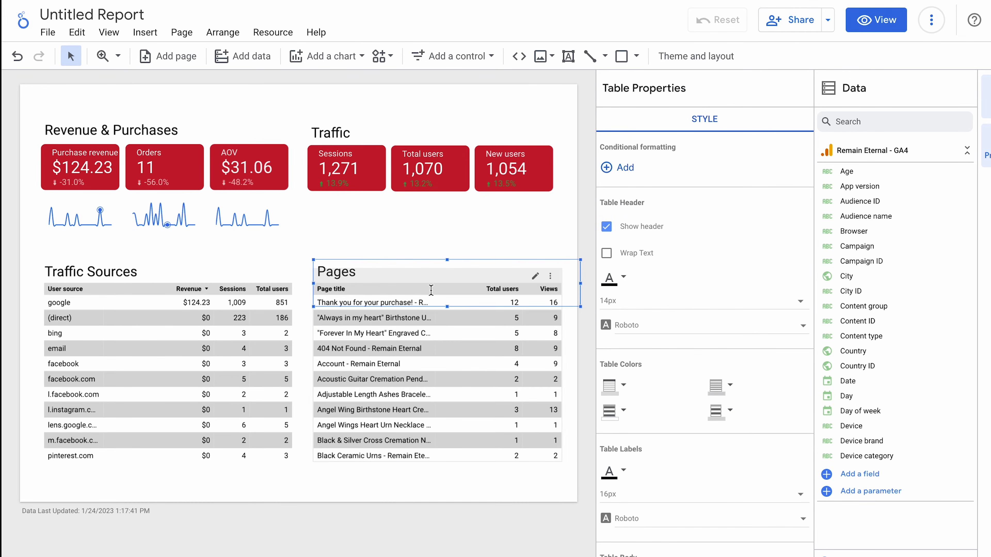
{"action": "left_click", "coordinate": [427, 302]}
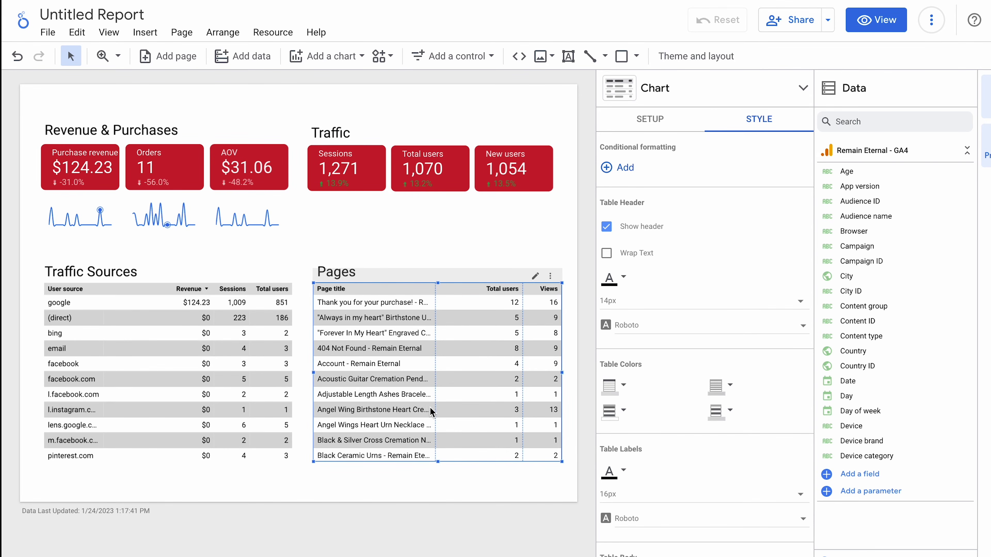
{"action": "left_click_drag", "start_coordinate": [435, 413], "coordinate": [479, 415]}
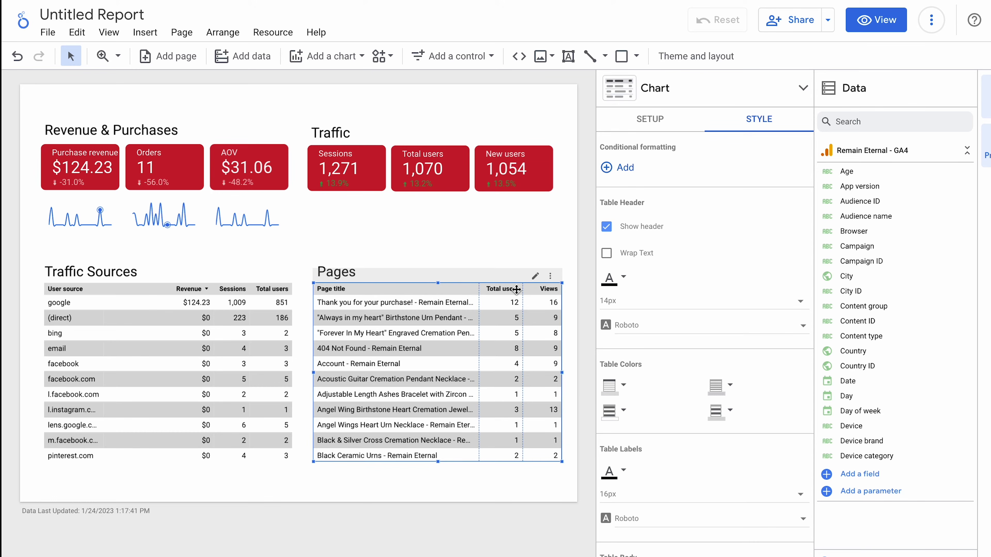
{"action": "left_click", "coordinate": [441, 303]}
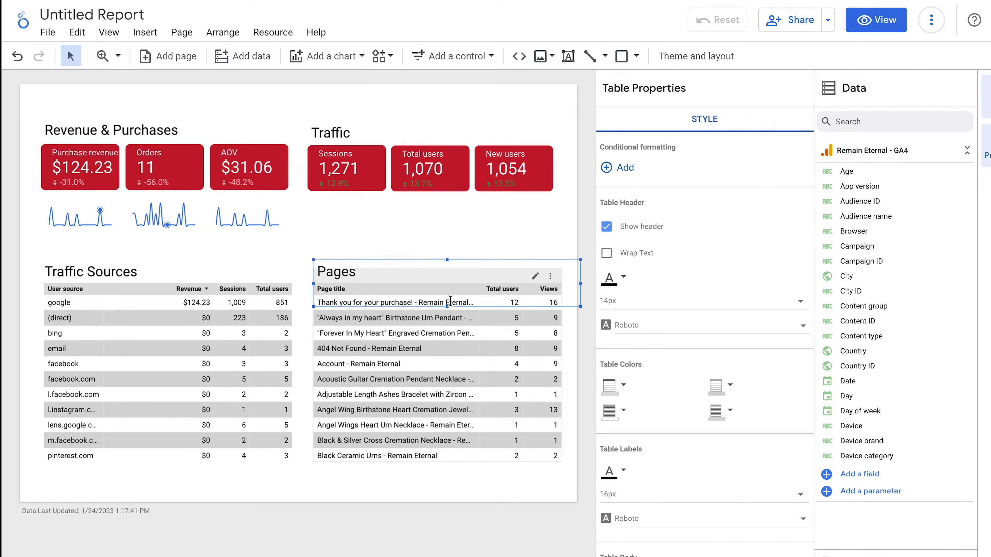
- Look through the style settings of the Pages table, from the table body and metric columns to the background, border and chart header
{"action": "left_click", "coordinate": [466, 335]}
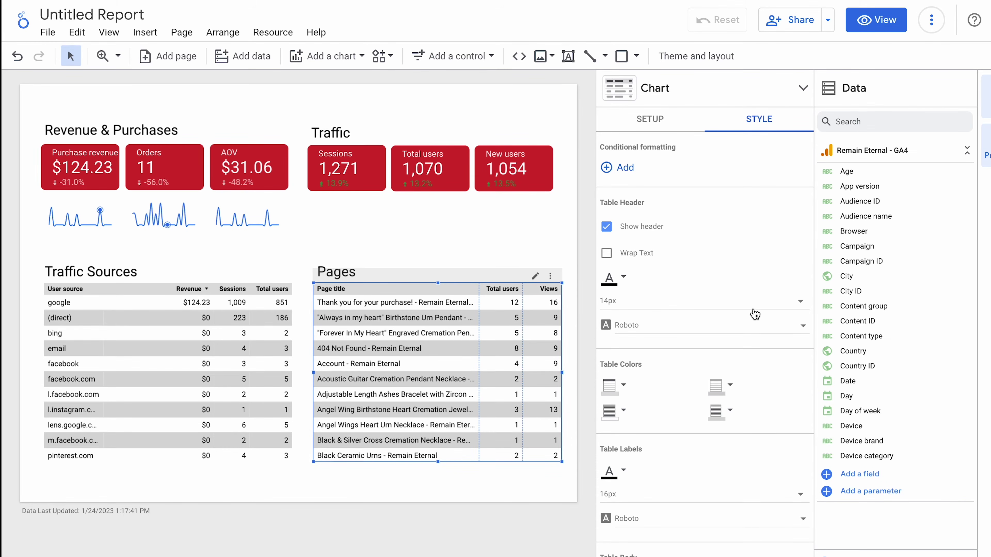
{"action": "scroll", "coordinate": [757, 314], "scroll_direction": "down", "scroll_amount": 3}
{"action": "scroll", "coordinate": [755, 314], "scroll_direction": "down", "scroll_amount": 7}
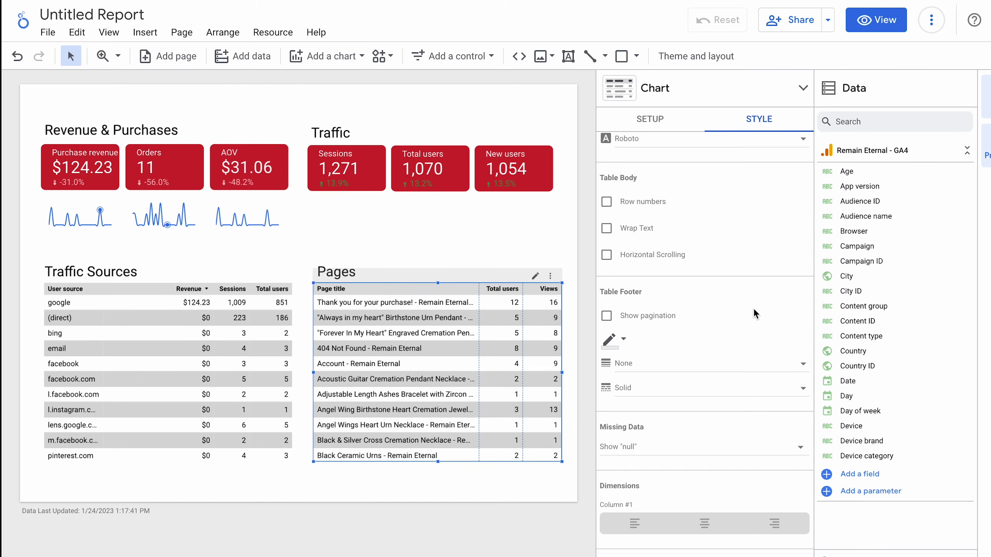
{"action": "scroll", "coordinate": [755, 314], "scroll_direction": "down", "scroll_amount": 8}
{"action": "scroll", "coordinate": [755, 314], "scroll_direction": "down", "scroll_amount": 8}
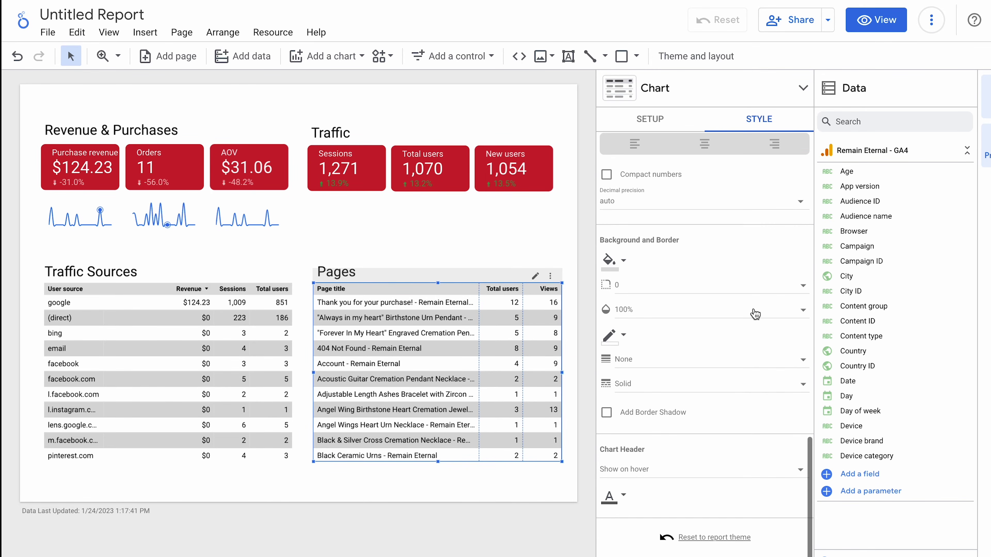
{"action": "scroll", "coordinate": [755, 314], "scroll_direction": "down", "scroll_amount": 1}
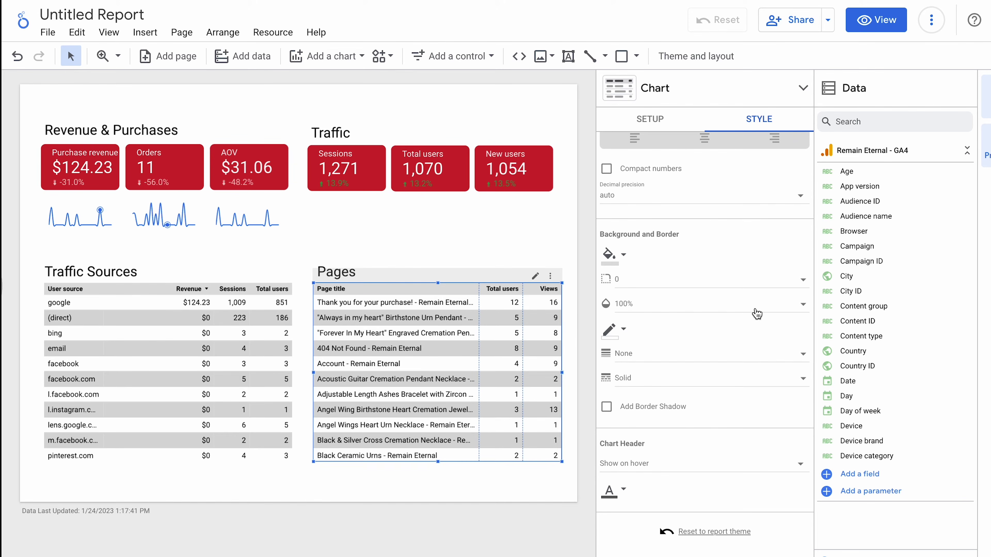
{"action": "scroll", "coordinate": [688, 304], "scroll_direction": "up", "scroll_amount": 6}
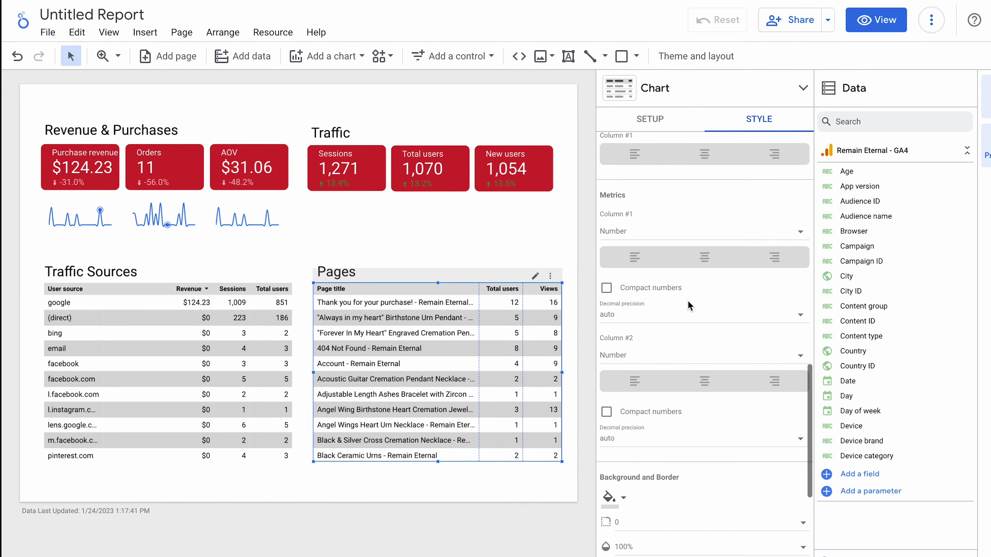
- Search the Pages table's dimension choices for "page" and leave the picker without replacing Page title
{"action": "left_click", "coordinate": [648, 128]}
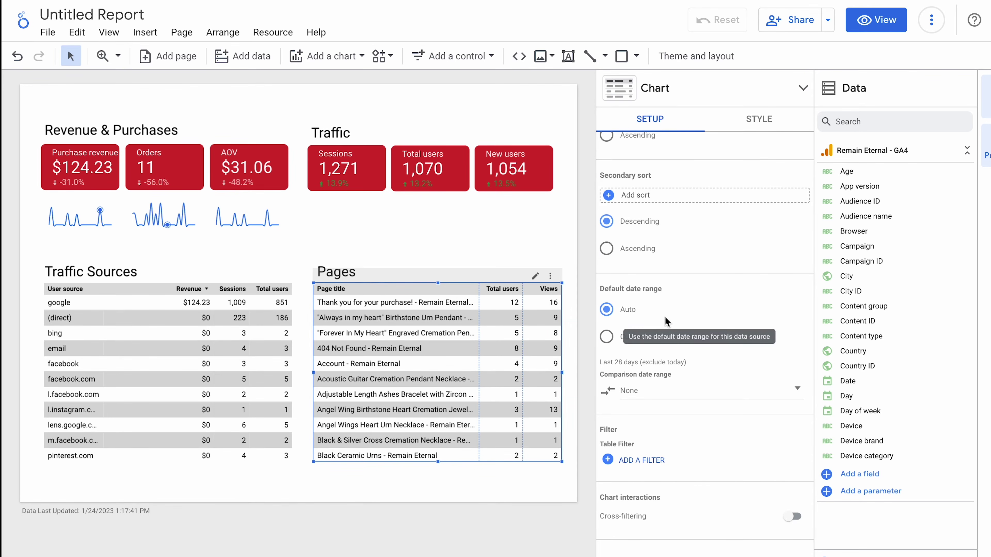
{"action": "scroll", "coordinate": [668, 323], "scroll_direction": "up", "scroll_amount": 10}
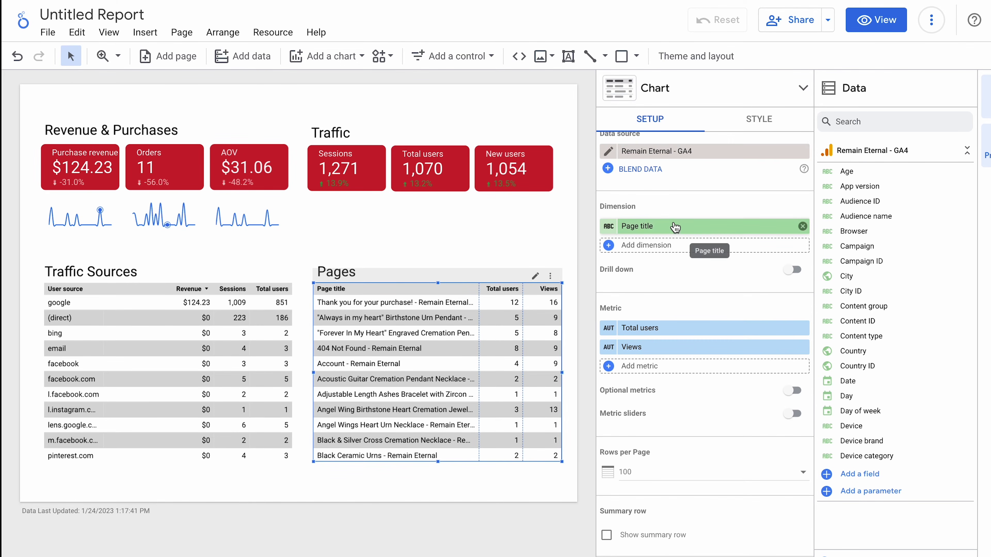
{"action": "left_click", "coordinate": [675, 226]}
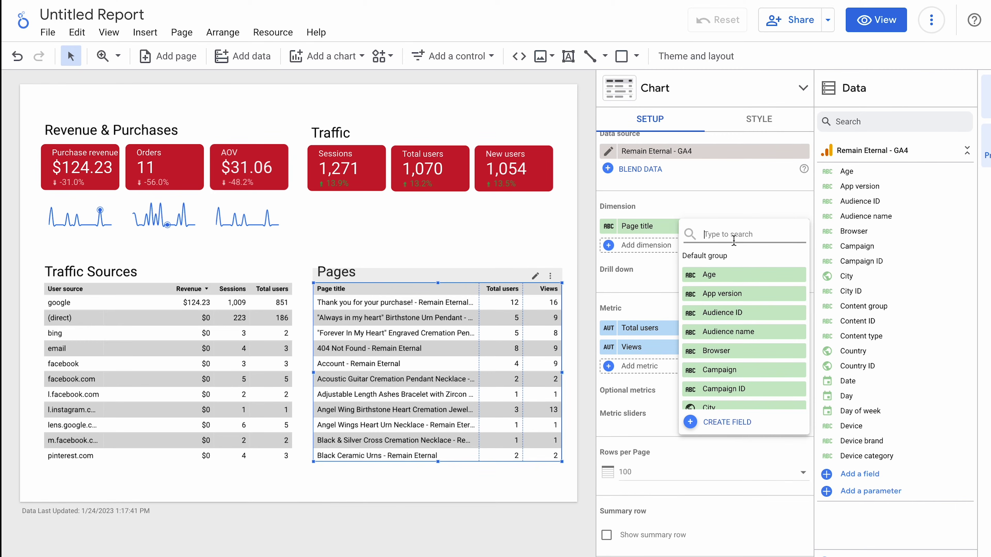
{"action": "type", "text": "page"}
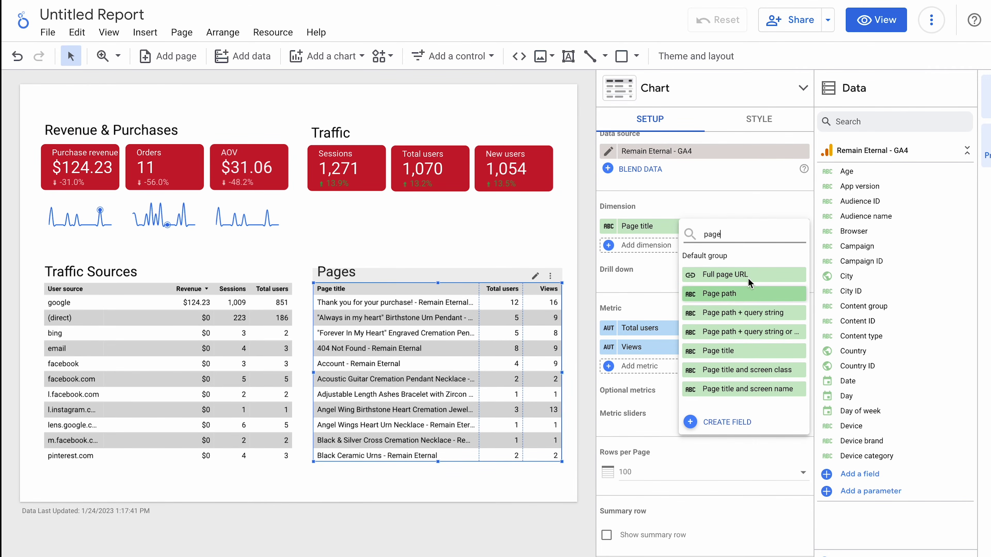
{"action": "left_click", "coordinate": [346, 488]}
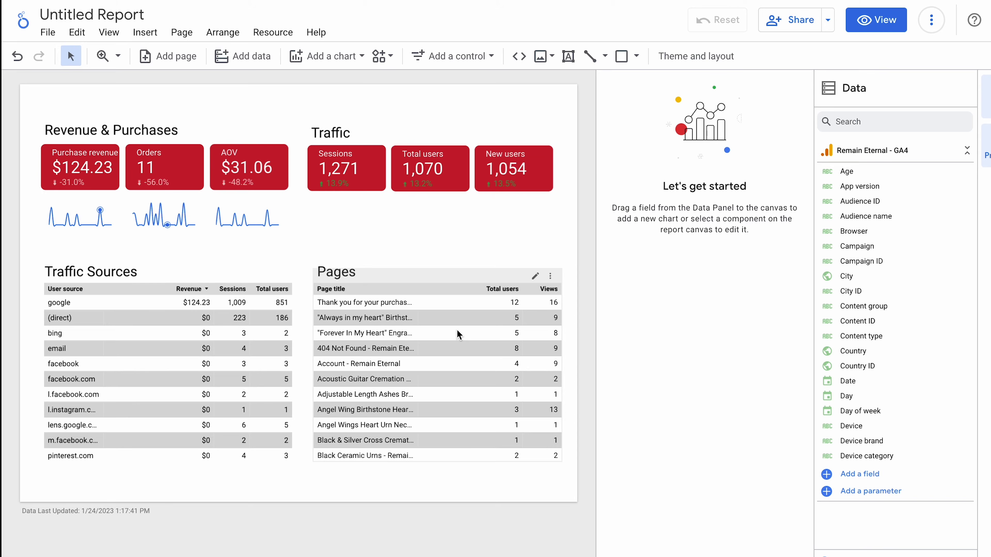
- Select all headings, scorecards, sparklines and tables and nudge them down together to leave more space at the head of the page
{"action": "left_click", "coordinate": [451, 354]}
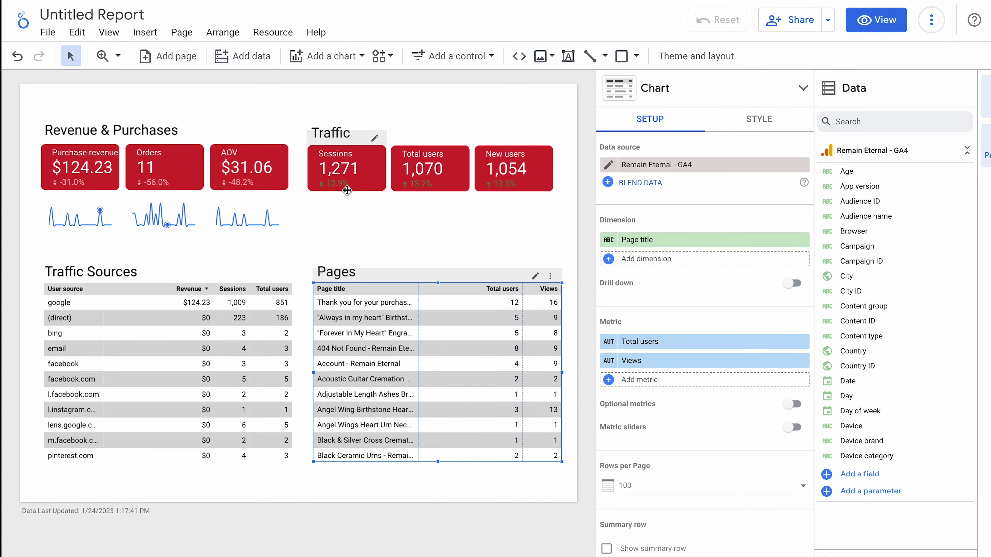
{"action": "left_click_drag", "start_coordinate": [39, 102], "coordinate": [565, 484]}
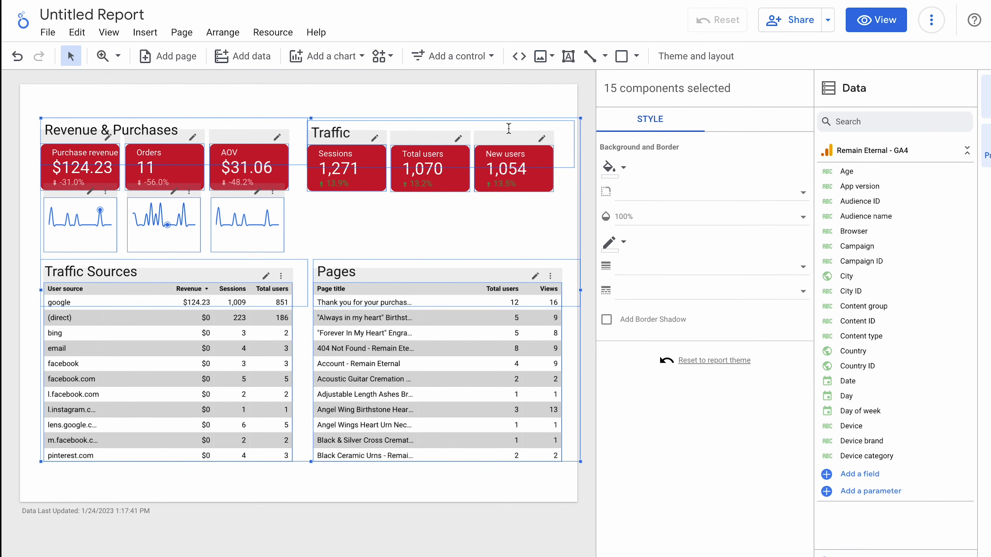
{"action": "left_click", "coordinate": [144, 100]}
{"action": "left_click_drag", "start_coordinate": [44, 104], "coordinate": [563, 484]}
{"action": "key", "text": "shift+Down"}
{"action": "key", "text": "shift+Down"}
{"action": "key", "text": "shift+Down"}
{"action": "key", "text": "shift+Down"}
{"action": "key", "text": "shift+Down"}
{"action": "key", "text": "shift+Down"}
{"action": "key", "text": "shift+Down"}
{"action": "key", "text": "shift+Down"}
{"action": "key", "text": "shift+Down"}
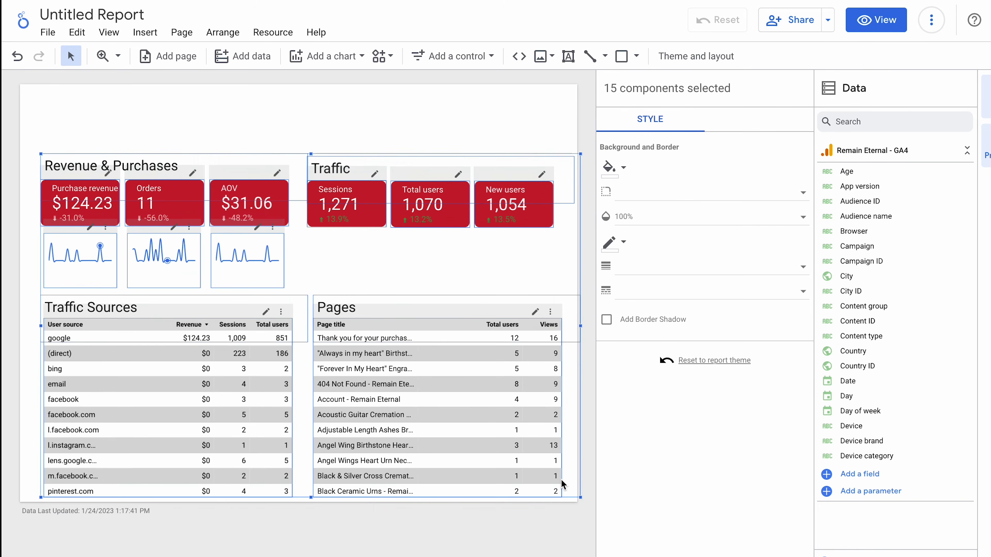
{"action": "key", "text": "shift+Up"}
{"action": "key", "text": "shift+Up"}
{"action": "key", "text": "shift+Up"}
{"action": "key", "text": "shift+Up"}
{"action": "key", "text": "shift+Up"}
{"action": "key", "text": "shift+Up"}
{"action": "key", "text": "shift+Up"}
{"action": "key", "text": "shift+Up"}
{"action": "key", "text": "shift+Up"}
{"action": "key", "text": "shift+Up"}
{"action": "key", "text": "shift+Up"}
{"action": "key", "text": "shift+Up"}
{"action": "key", "text": "shift+Down"}
{"action": "key", "text": "shift+Down"}
{"action": "key", "text": "shift+Down"}
{"action": "key", "text": "shift+Down"}
{"action": "key", "text": "shift+Down"}
{"action": "key", "text": "shift+Down"}
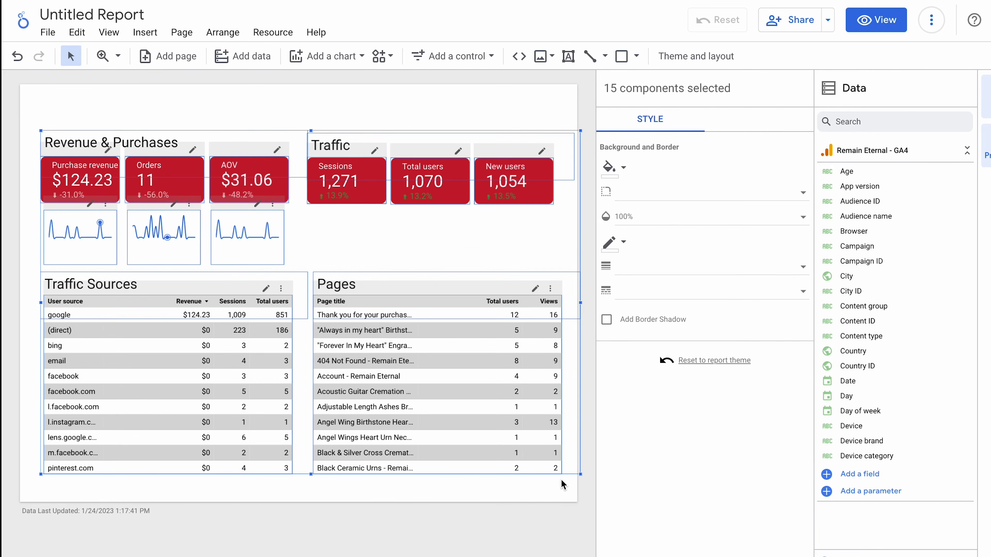
{"action": "key", "text": "shift+Down"}
{"action": "key", "text": "shift+Down"}
{"action": "key", "text": "shift+Down"}
{"action": "key", "text": "shift+Down"}
{"action": "key", "text": "shift+Down"}
{"action": "key", "text": "shift+Down"}
{"action": "key", "text": "shift+Up"}
{"action": "key", "text": "shift+Up"}
{"action": "key", "text": "shift+Up"}
{"action": "key", "text": "shift+Up"}
{"action": "key", "text": "shift+Up"}
{"action": "key", "text": "shift+Up"}
{"action": "left_click", "coordinate": [529, 84]}
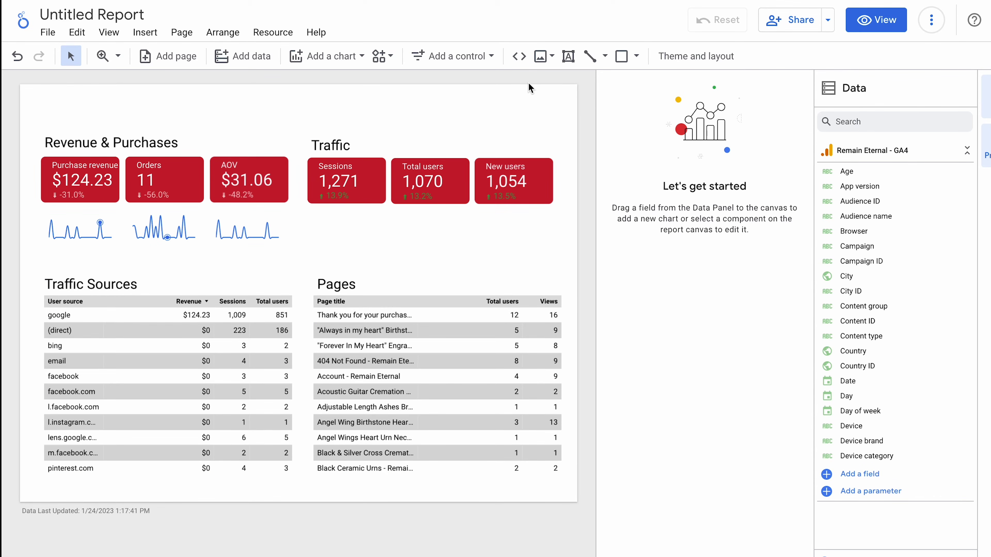
- Add a date range control in the empty space above the Traffic scorecards
{"action": "left_click", "coordinate": [442, 59]}
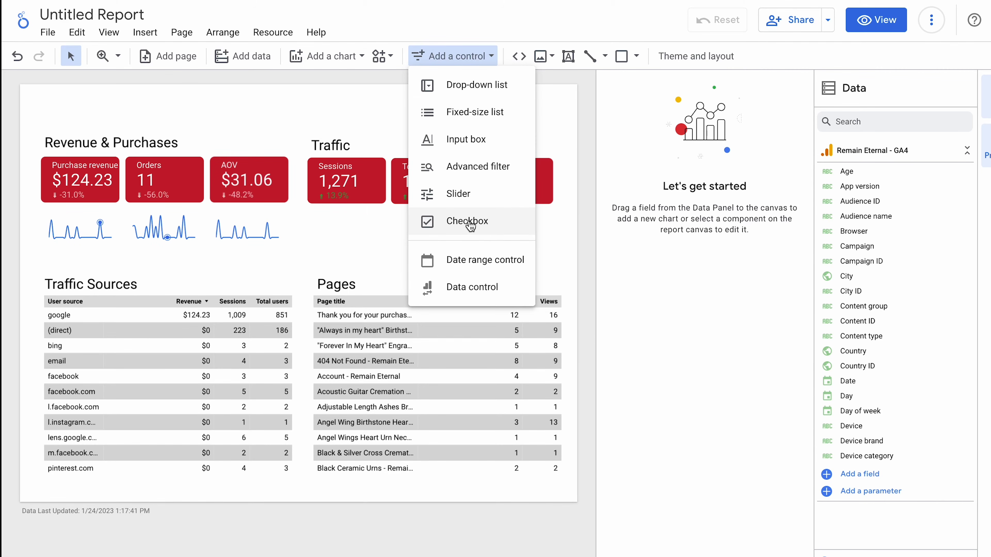
{"action": "left_click", "coordinate": [468, 261]}
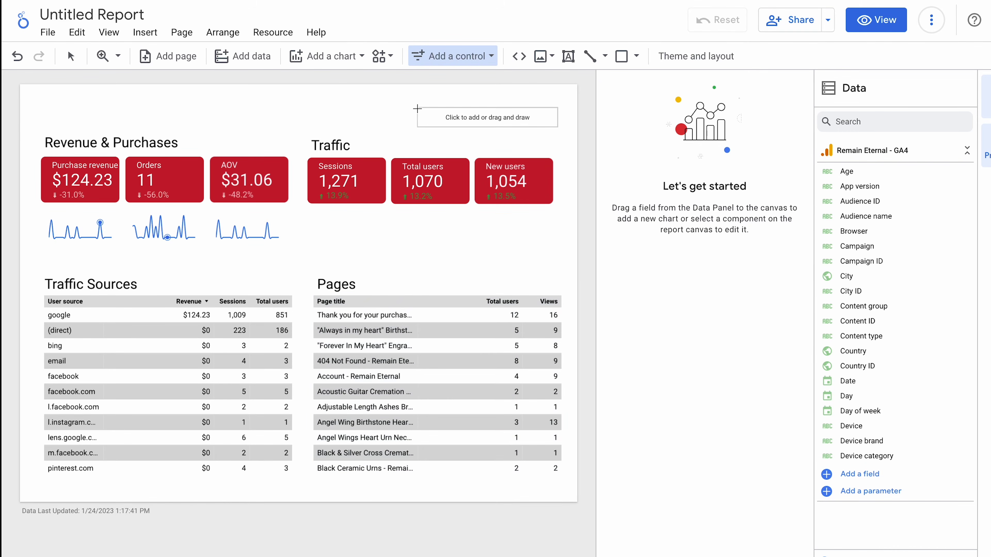
{"action": "left_click", "coordinate": [416, 108]}
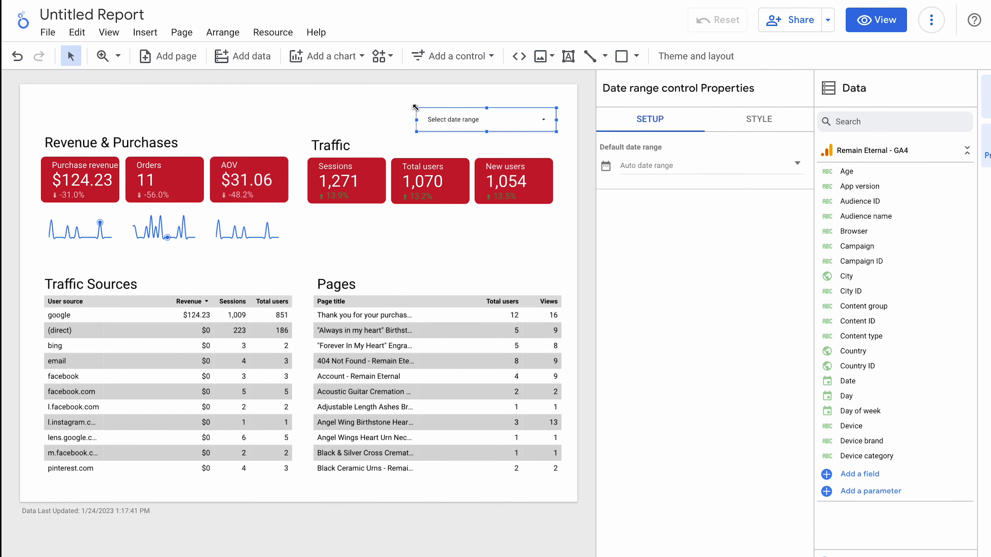
- Set the date range control to Last month and apply it to the report
{"action": "left_click", "coordinate": [452, 123]}
{"action": "left_click", "coordinate": [527, 127]}
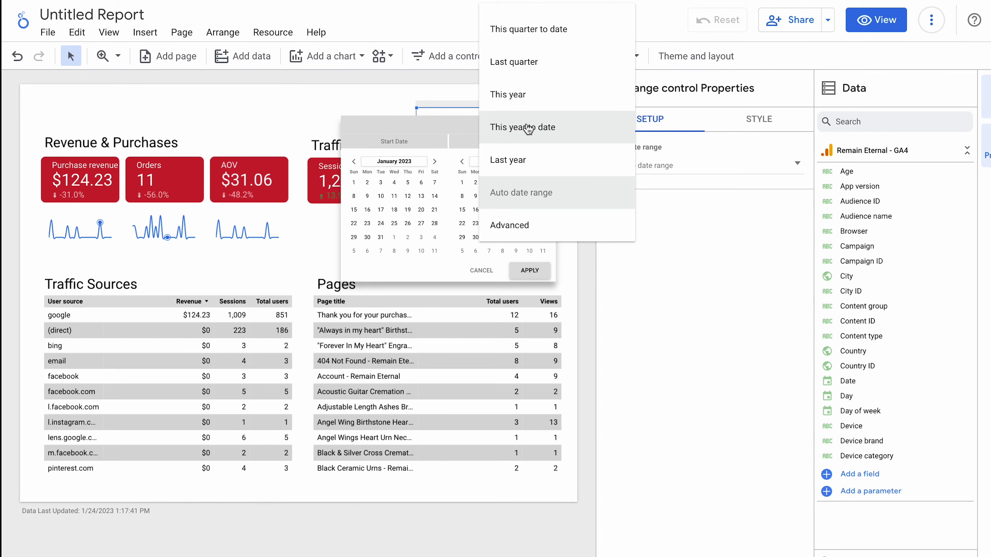
{"action": "scroll", "coordinate": [527, 129], "scroll_direction": "up", "scroll_amount": 5}
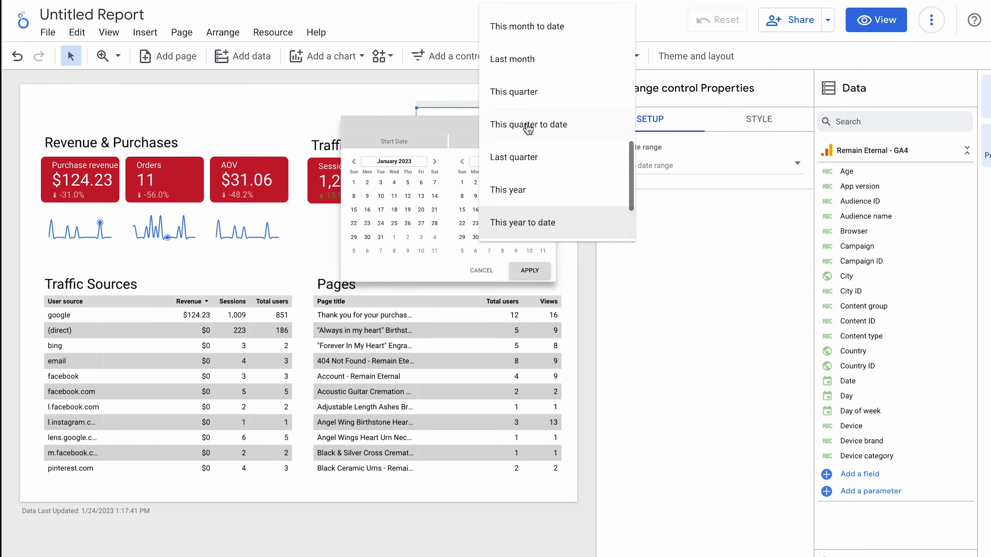
{"action": "scroll", "coordinate": [528, 129], "scroll_direction": "up", "scroll_amount": 5}
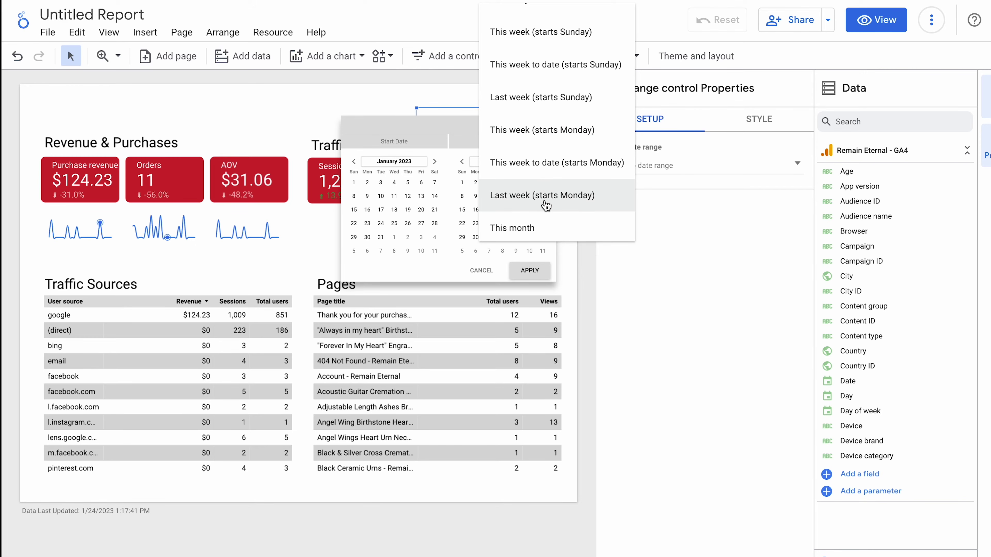
{"action": "scroll", "coordinate": [545, 205], "scroll_direction": "down", "scroll_amount": 2}
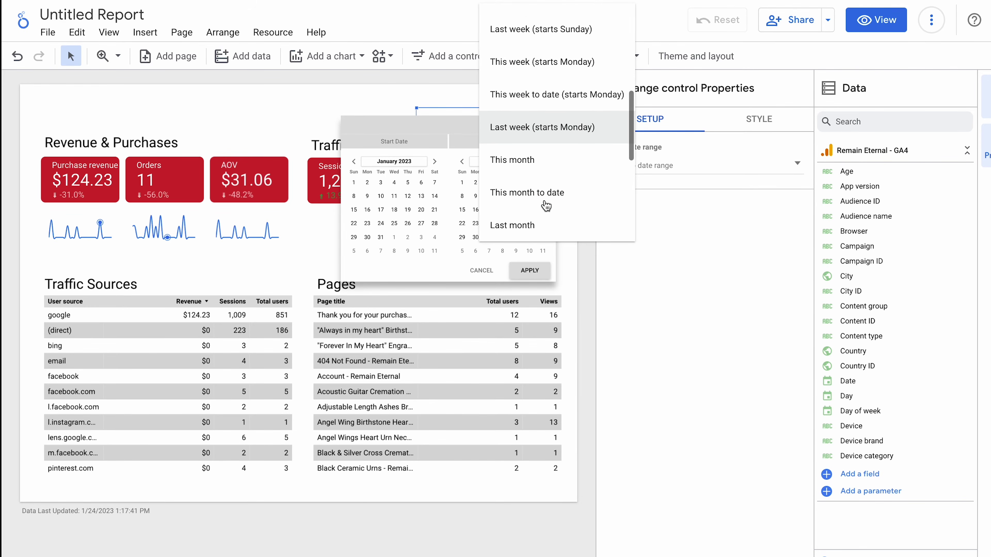
{"action": "scroll", "coordinate": [546, 205], "scroll_direction": "down", "scroll_amount": 1}
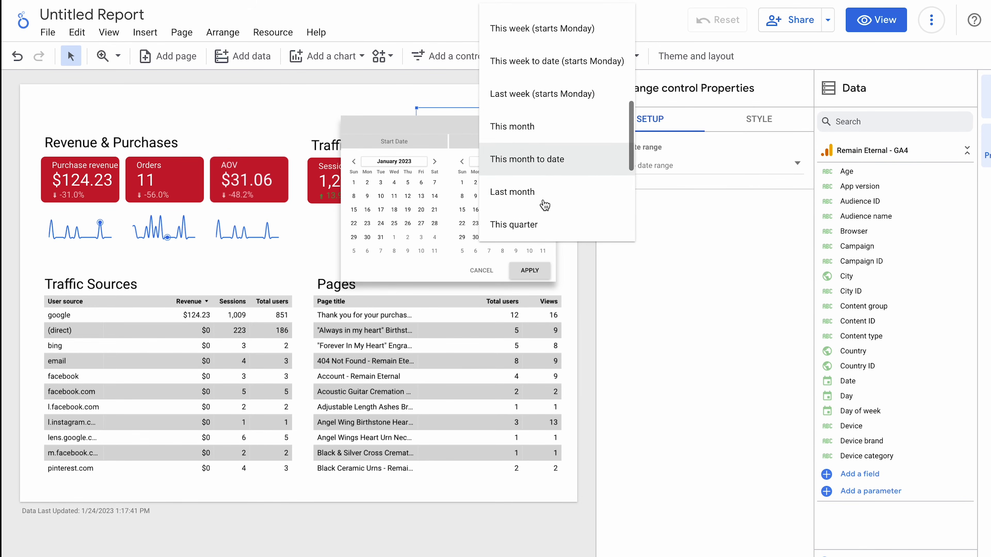
{"action": "left_click", "coordinate": [522, 194]}
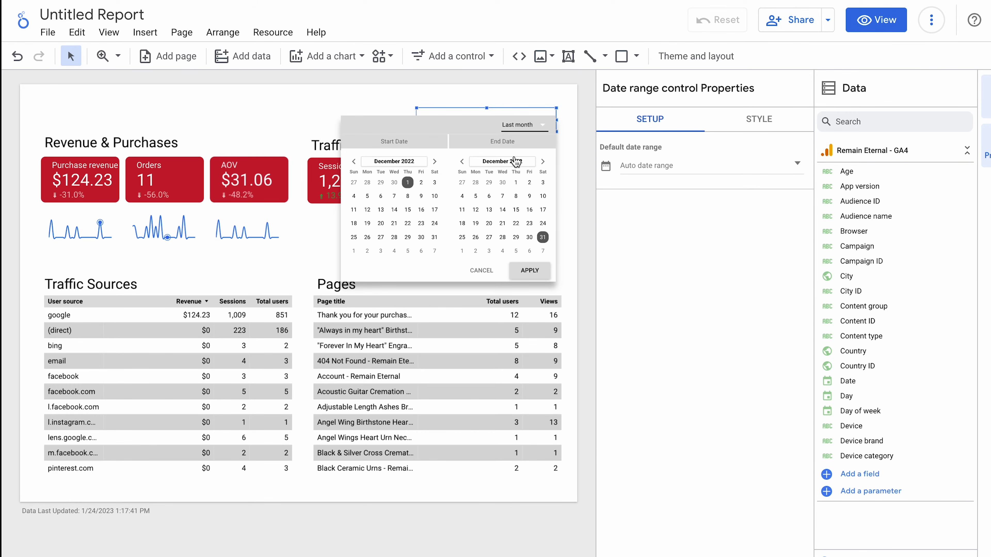
{"action": "left_click", "coordinate": [530, 271]}
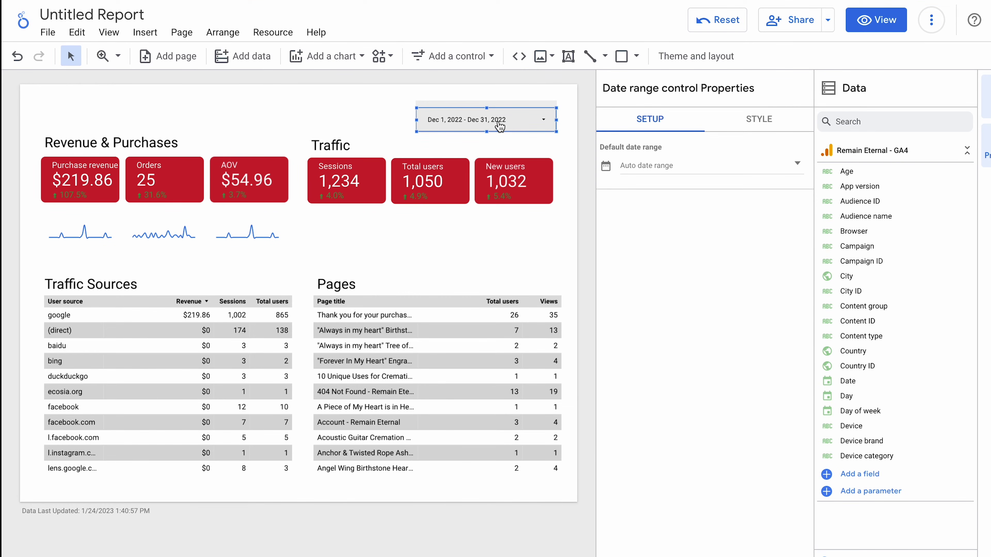
- Set the date range control's text size to 30px and widen the control toward the page centre so the full range fits
{"action": "left_click", "coordinate": [773, 125]}
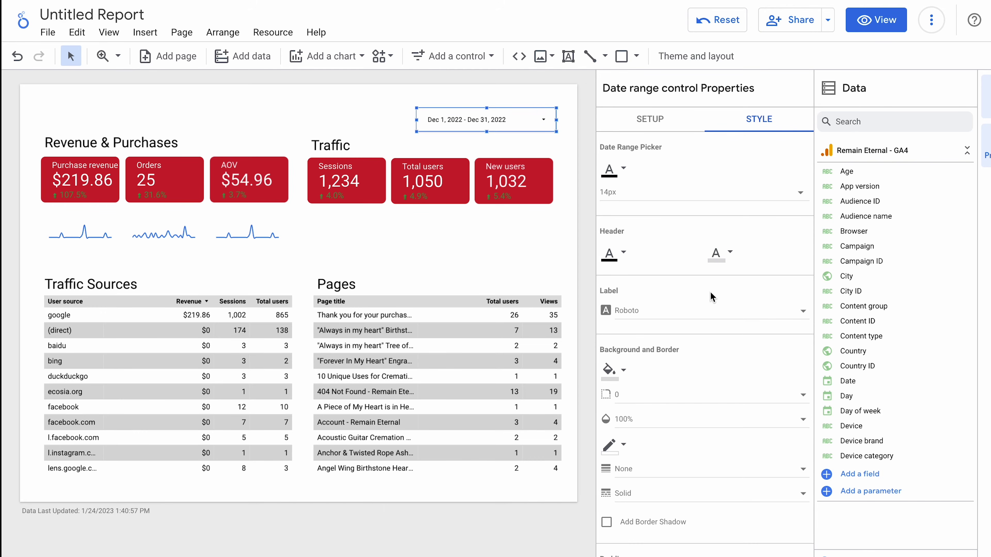
{"action": "left_click", "coordinate": [628, 197]}
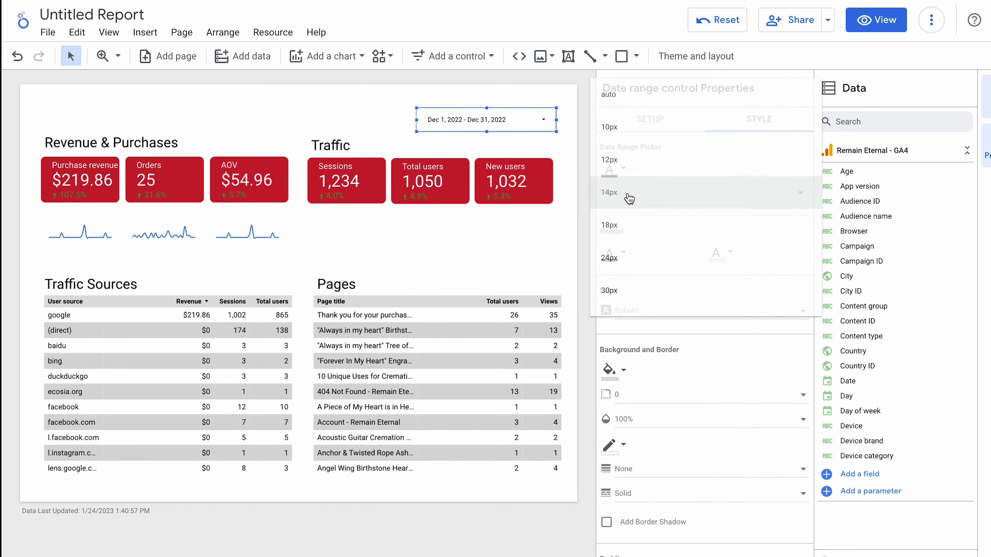
{"action": "left_click", "coordinate": [612, 299]}
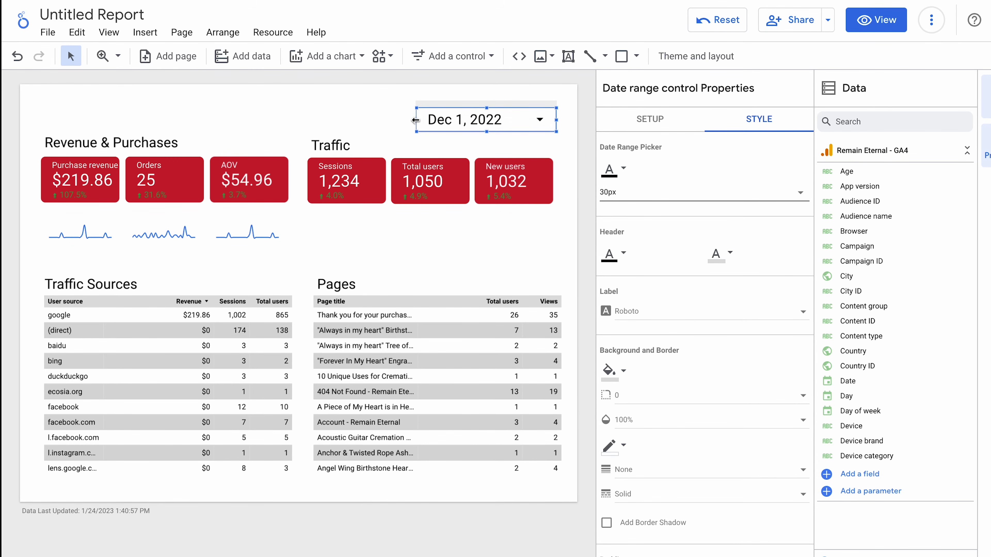
{"action": "left_click_drag", "start_coordinate": [416, 120], "coordinate": [322, 106]}
{"action": "left_click", "coordinate": [496, 105]}
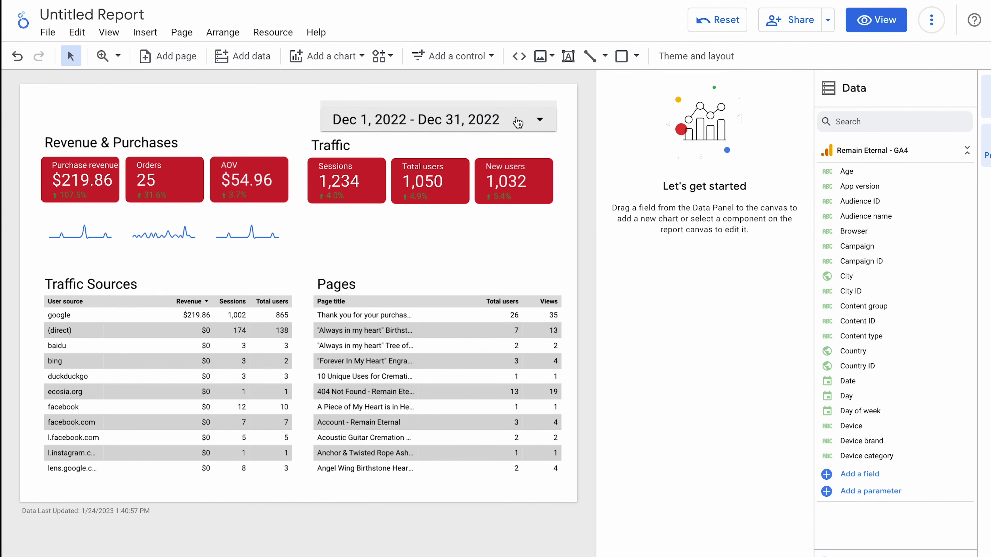
- Move the date range control slightly up and outward, and reduce its text size to 24px
{"action": "mouse_move", "coordinate": [518, 122]}
{"action": "left_mouse_down"}
{"action": "mouse_move", "coordinate": [515, 109]}
{"action": "mouse_move", "coordinate": [521, 117]}
{"action": "left_mouse_up"}
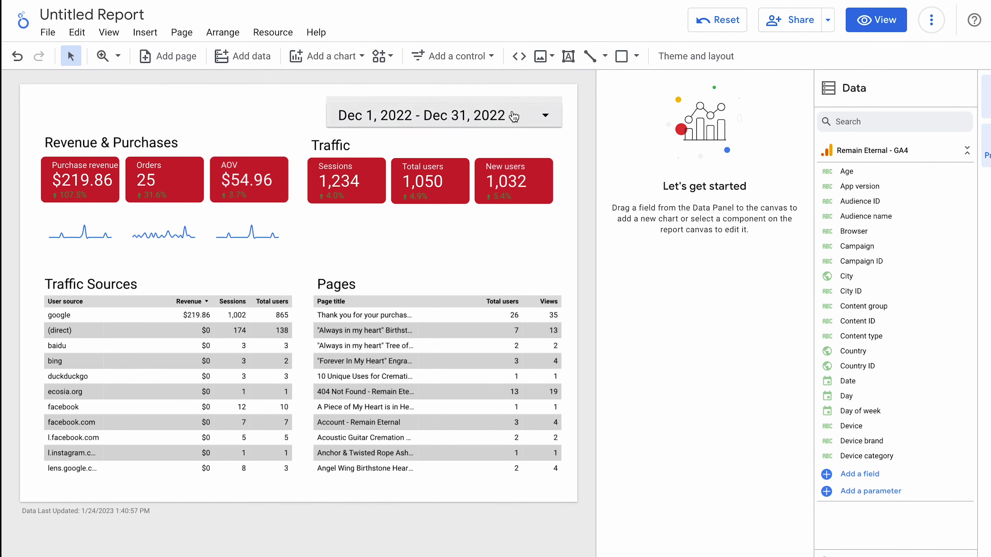
{"action": "left_click", "coordinate": [756, 129]}
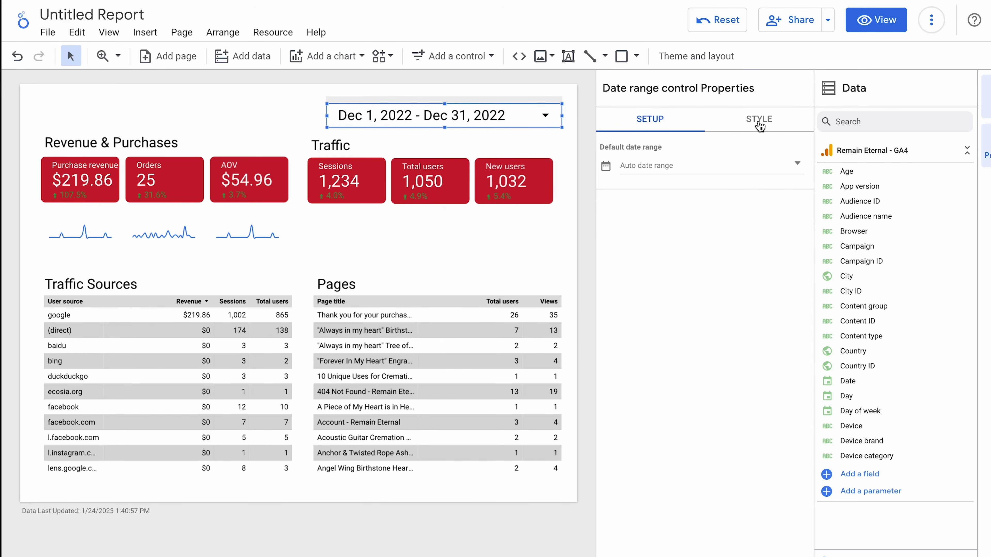
{"action": "left_click", "coordinate": [756, 129]}
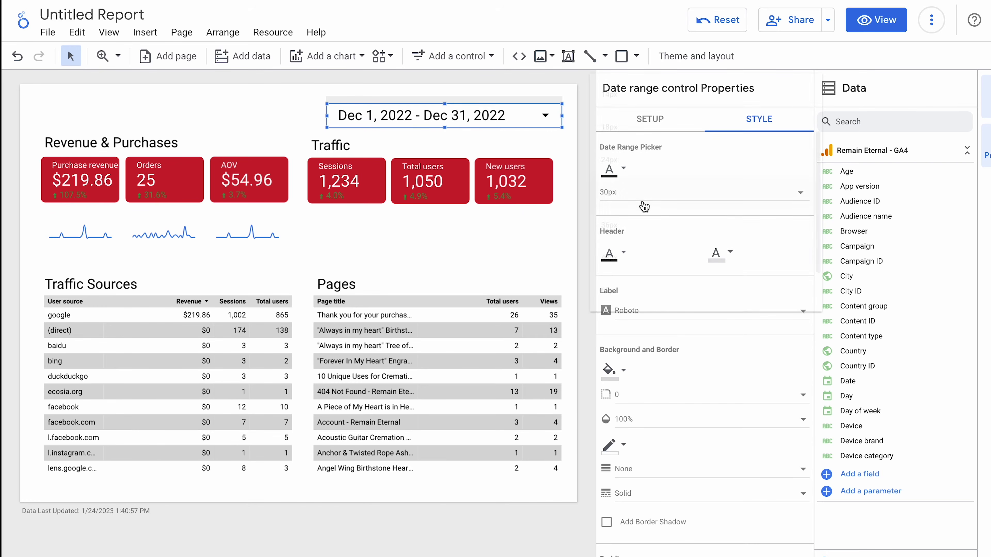
{"action": "left_click", "coordinate": [636, 195]}
{"action": "left_click", "coordinate": [634, 165]}
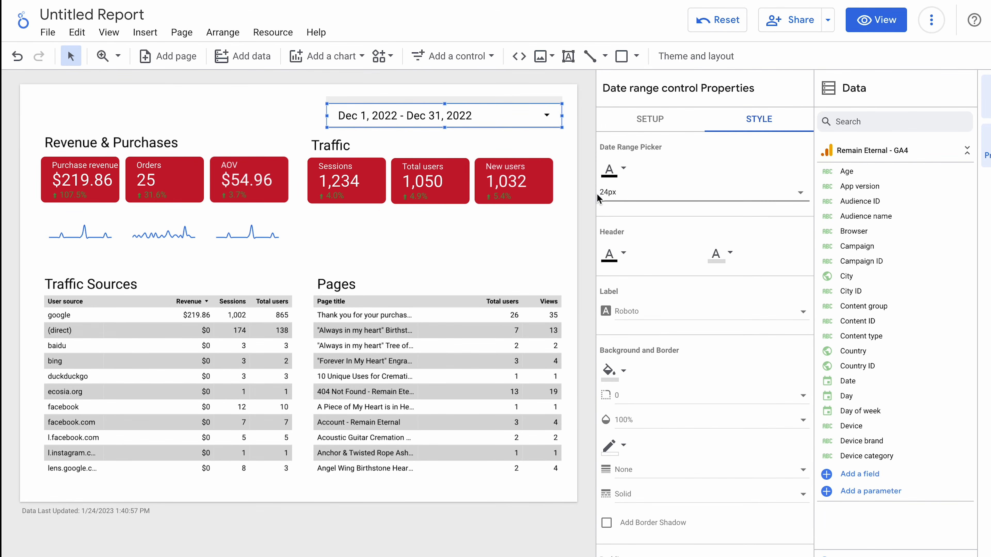
{"action": "left_click", "coordinate": [541, 134]}
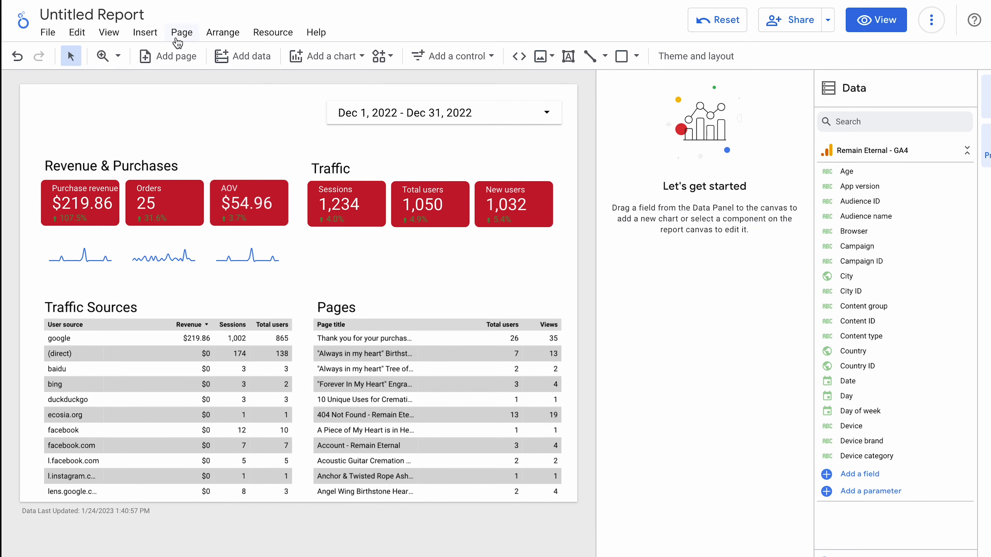
- Draw a full-width rectangle over the empty header area above the scorecards and fill it with the scorecards' red
{"action": "left_click", "coordinate": [616, 57]}
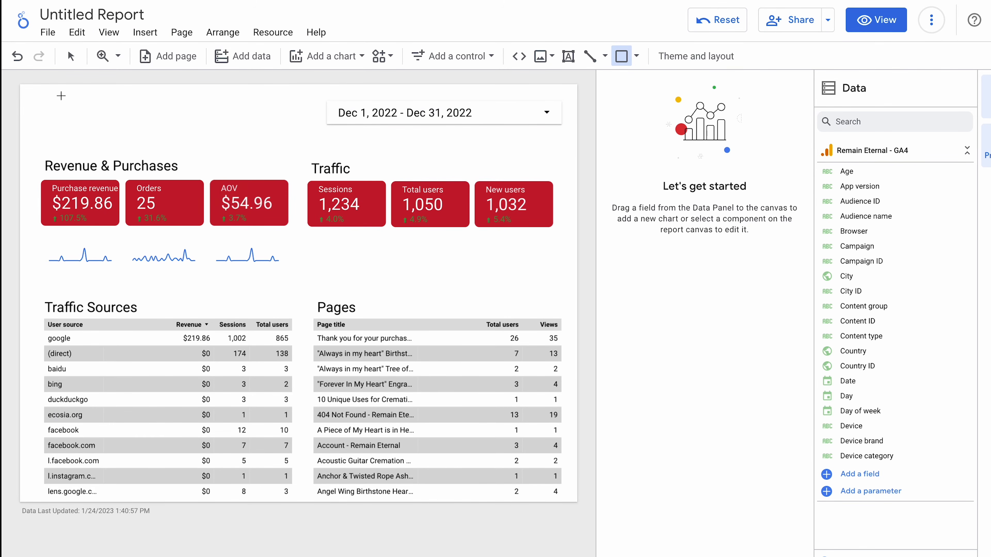
{"action": "left_click_drag", "start_coordinate": [11, 74], "coordinate": [591, 144]}
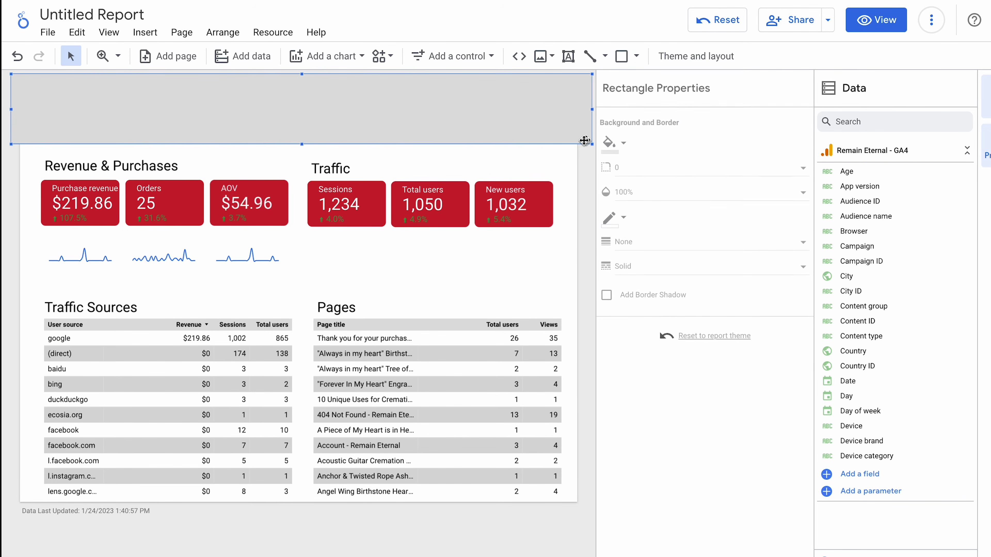
{"action": "left_click", "coordinate": [624, 147]}
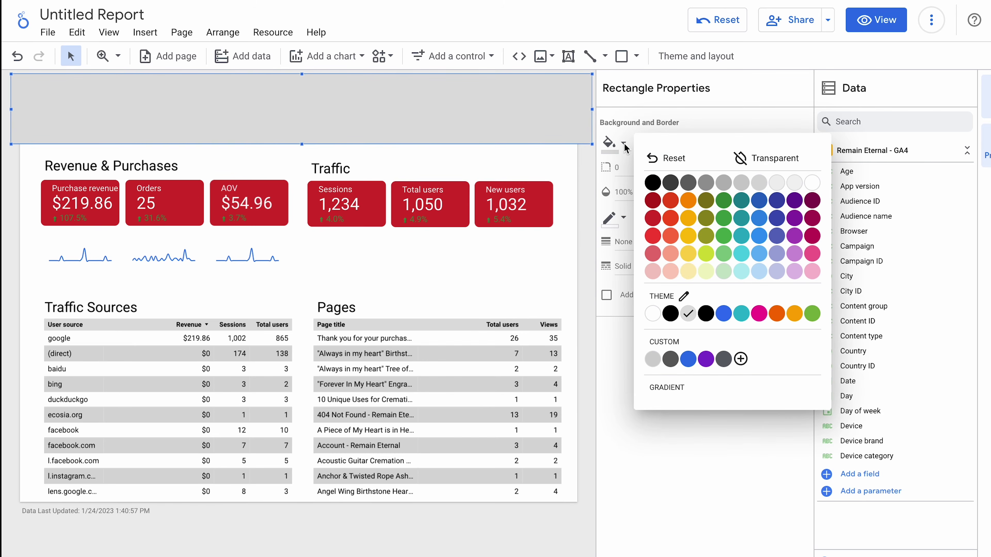
{"action": "left_click", "coordinate": [653, 219]}
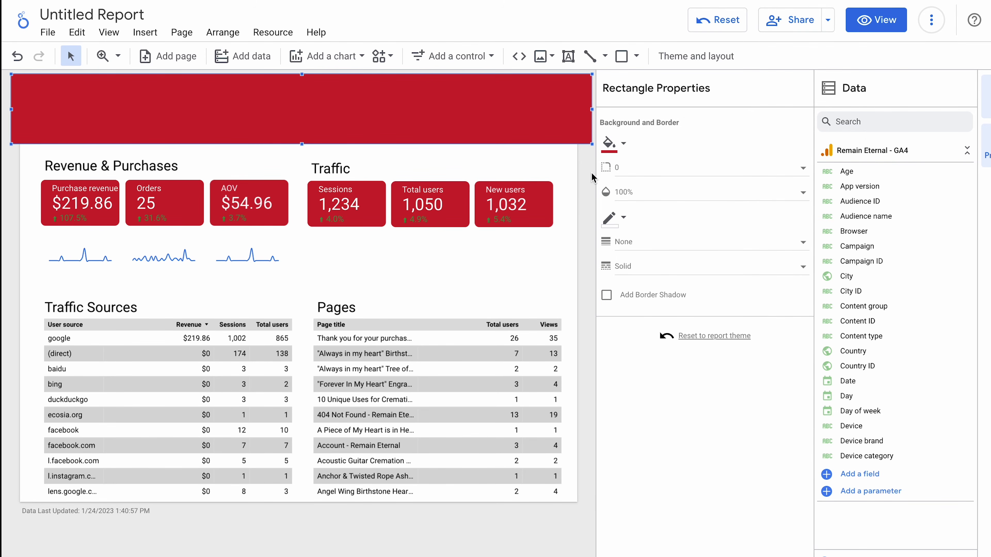
- Resize the red rectangle so its side and upper edges line up with the report page's edges
{"action": "left_click_drag", "start_coordinate": [592, 110], "coordinate": [578, 110]}
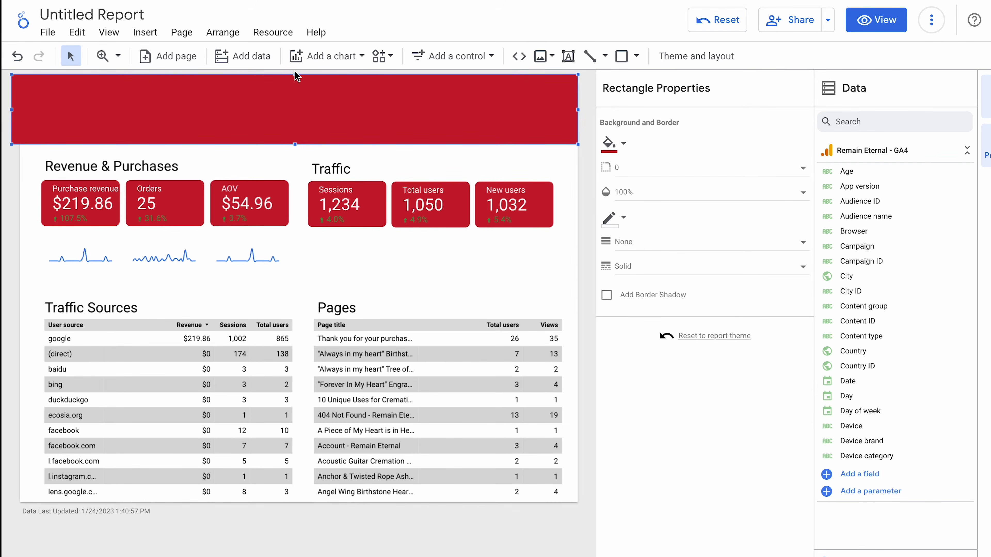
{"action": "left_click_drag", "start_coordinate": [296, 75], "coordinate": [295, 84]}
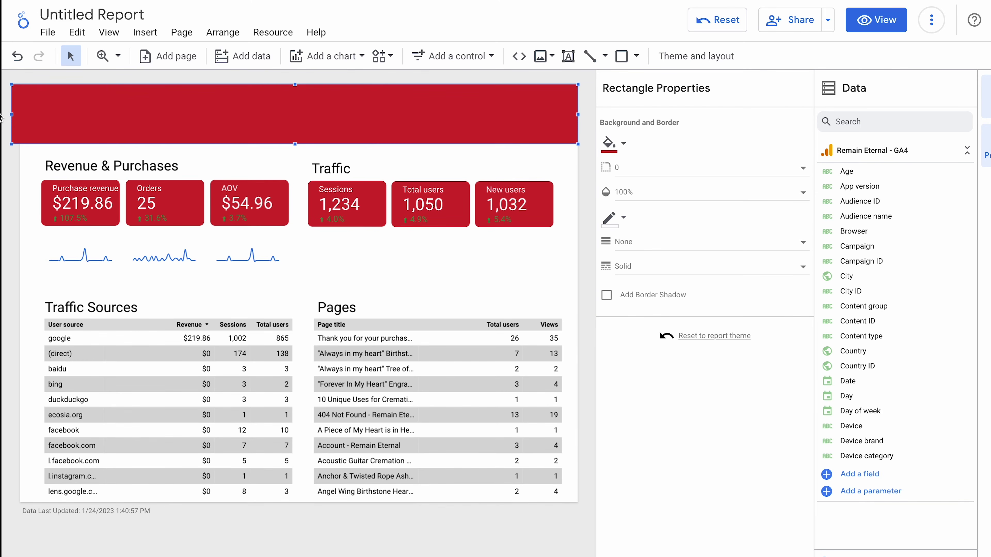
{"action": "left_click_drag", "start_coordinate": [11, 115], "coordinate": [20, 115]}
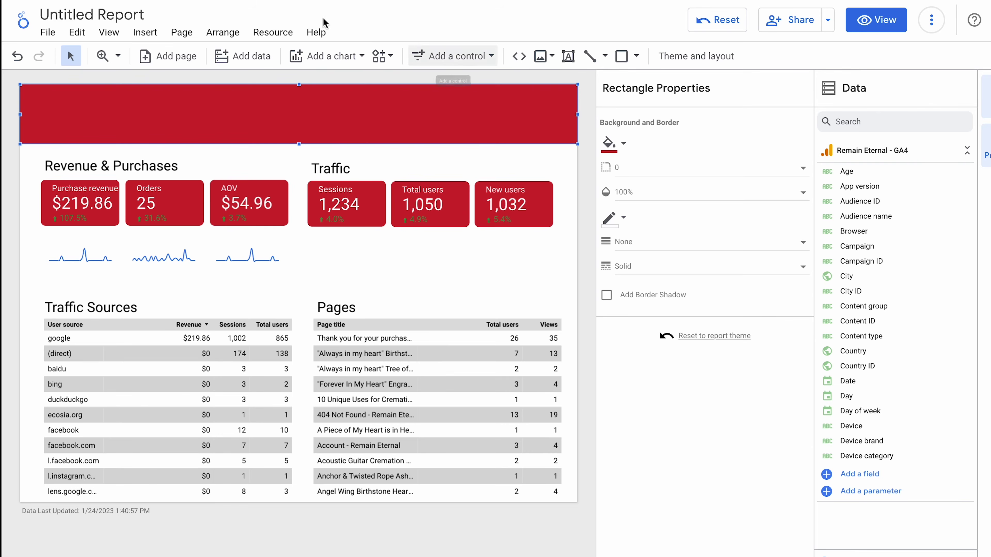
- Send the red header rectangle backward so it sits behind the date range control
{"action": "left_click", "coordinate": [233, 33]}
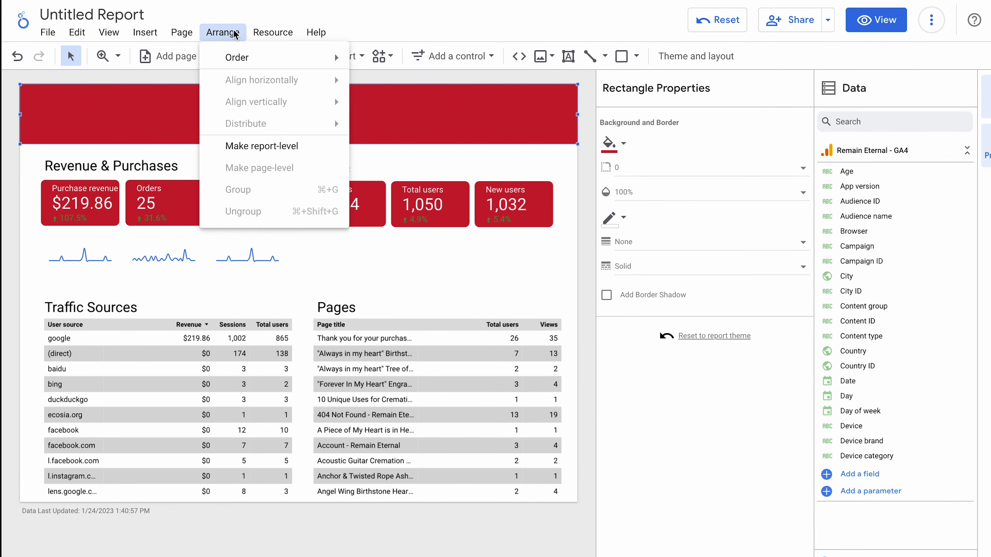
{"action": "mouse_move", "coordinate": [249, 62]}
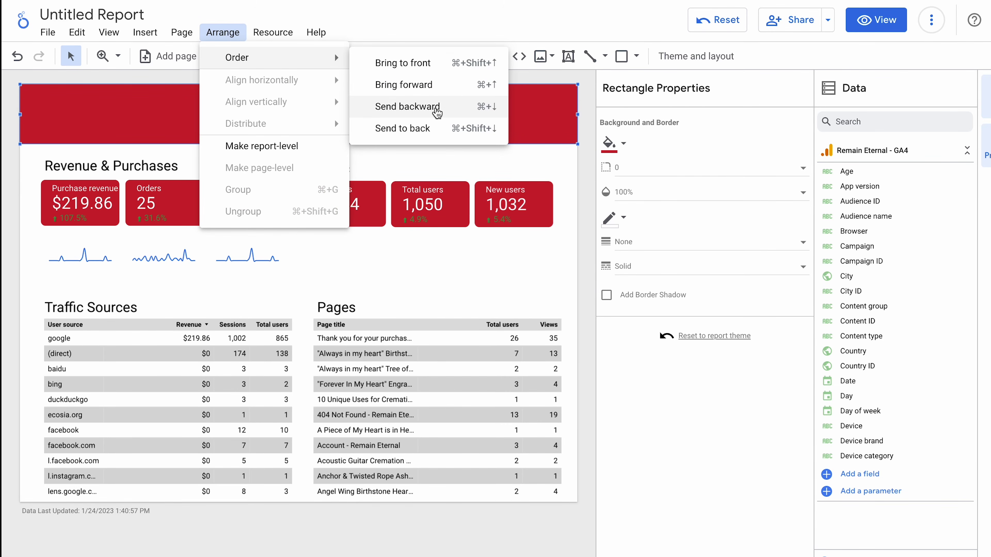
{"action": "left_click", "coordinate": [435, 106]}
- Set the date range control's picker text and header text colours to white
{"action": "left_click", "coordinate": [515, 113]}
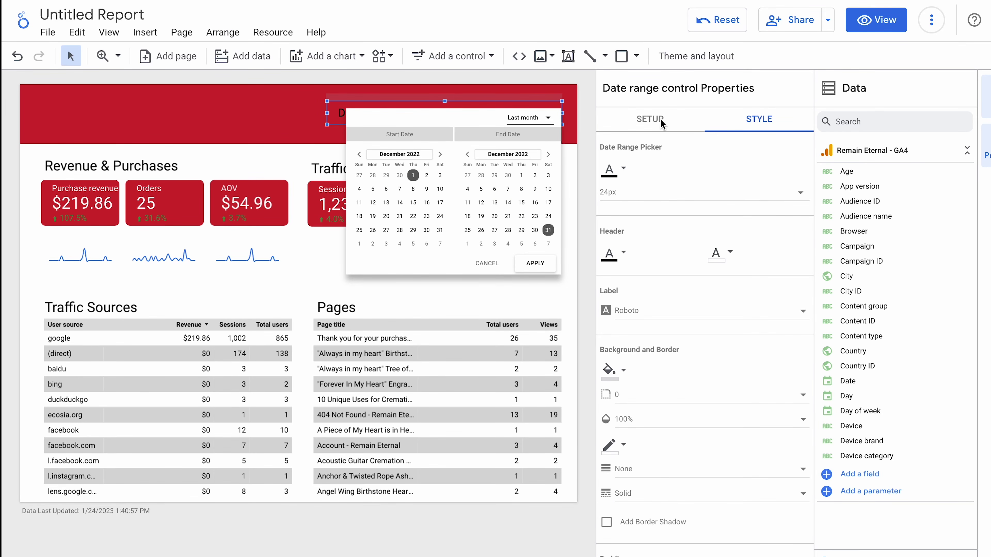
{"action": "left_click", "coordinate": [625, 174]}
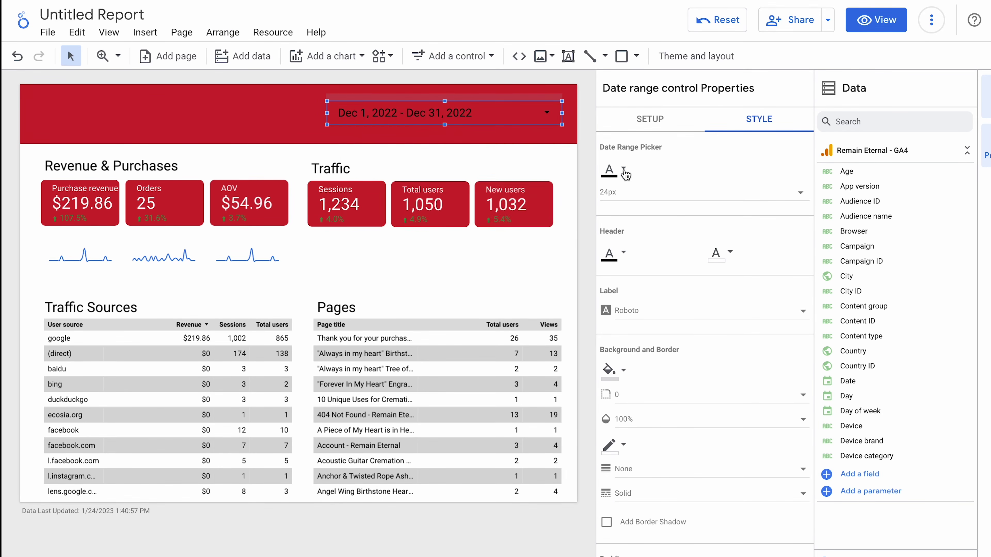
{"action": "left_click", "coordinate": [624, 171]}
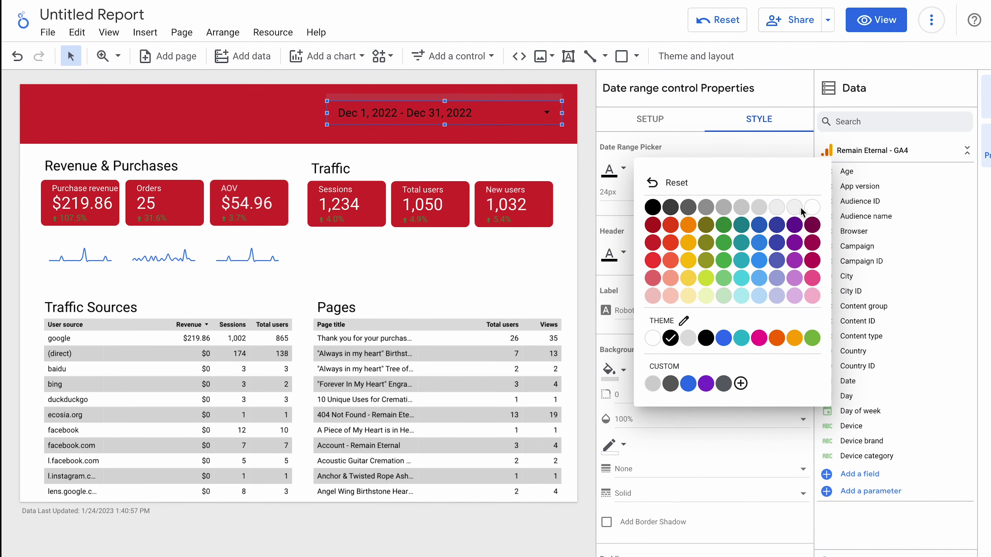
{"action": "left_click", "coordinate": [813, 207]}
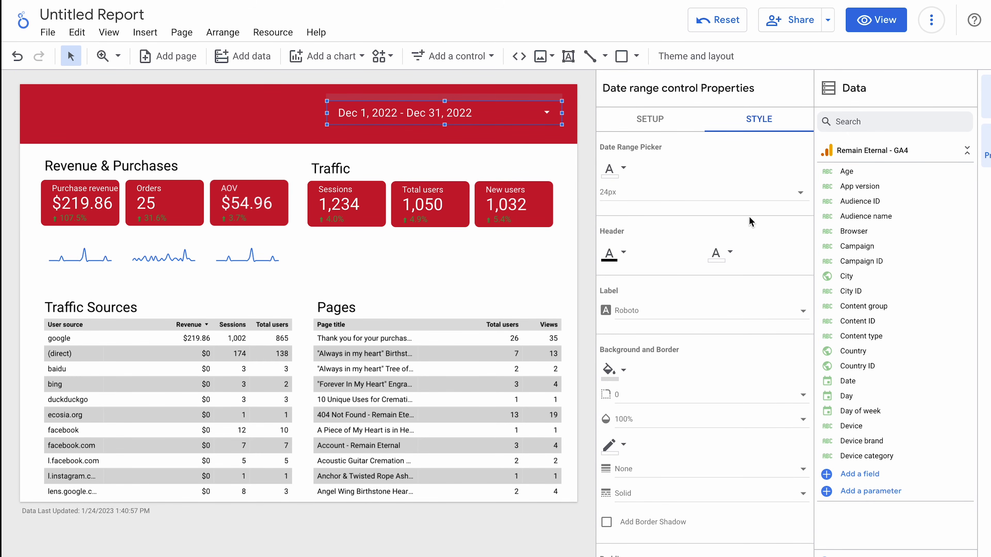
{"action": "left_click", "coordinate": [624, 252]}
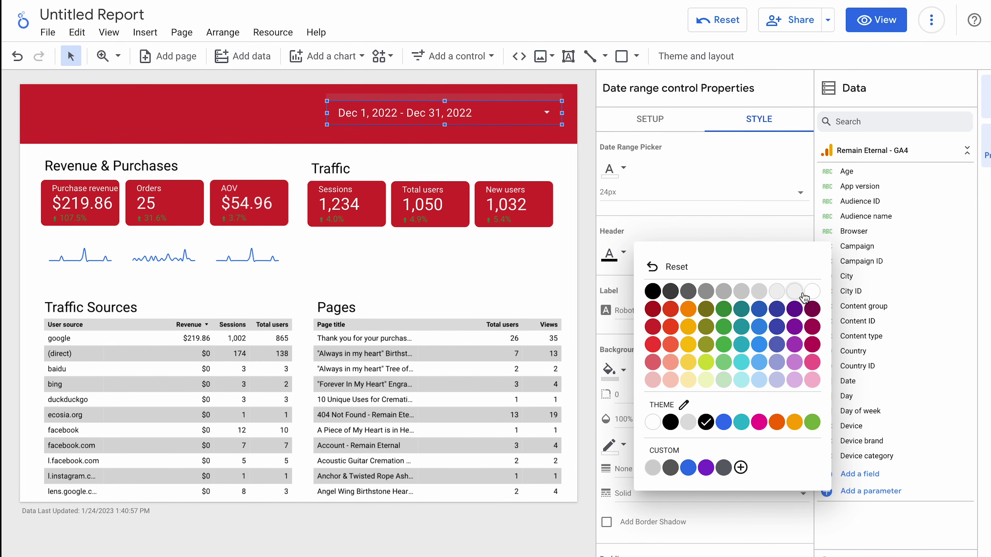
{"action": "left_click", "coordinate": [812, 295]}
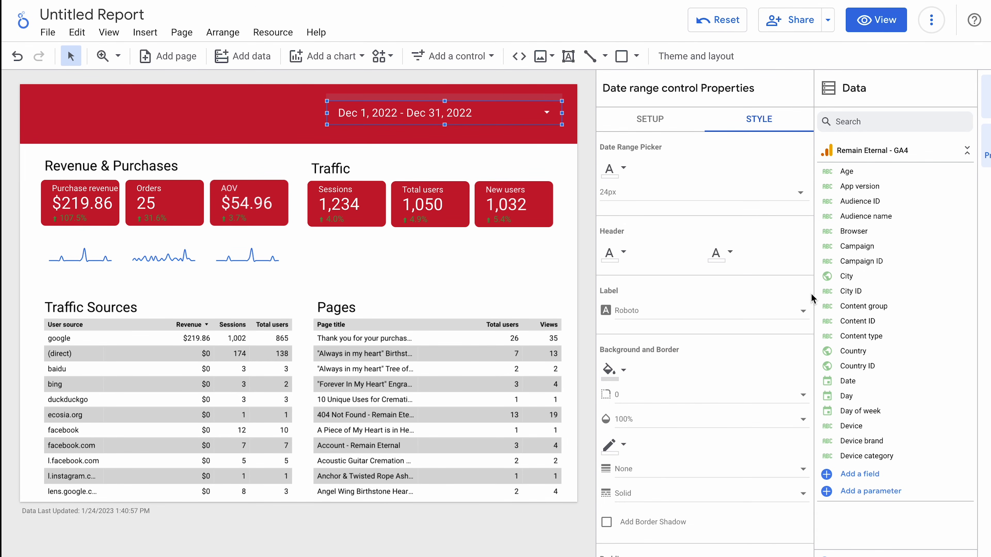
{"action": "left_click", "coordinate": [729, 252]}
{"action": "left_click", "coordinate": [696, 260]}
- Try white and light grey backgrounds on the date range control
{"action": "left_click", "coordinate": [617, 372]}
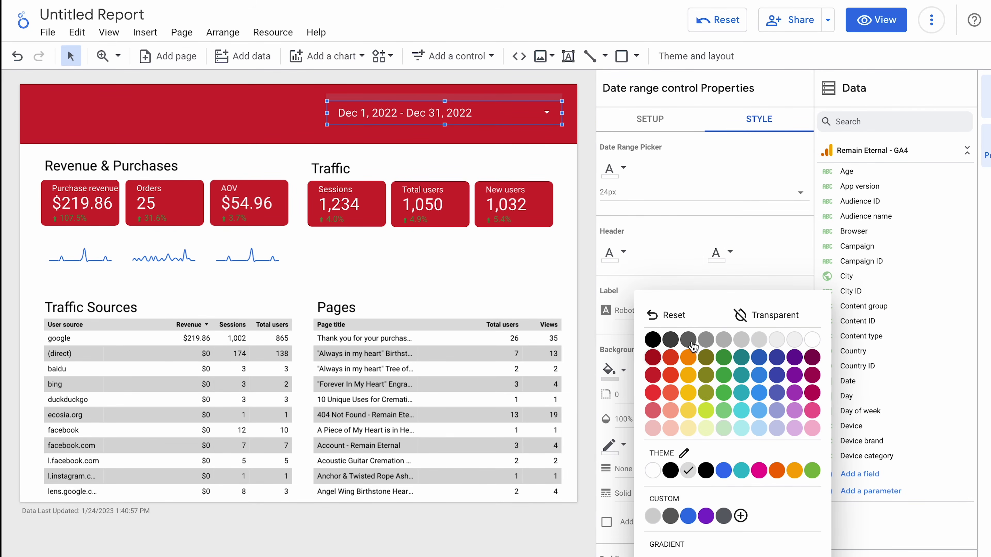
{"action": "left_click", "coordinate": [813, 341]}
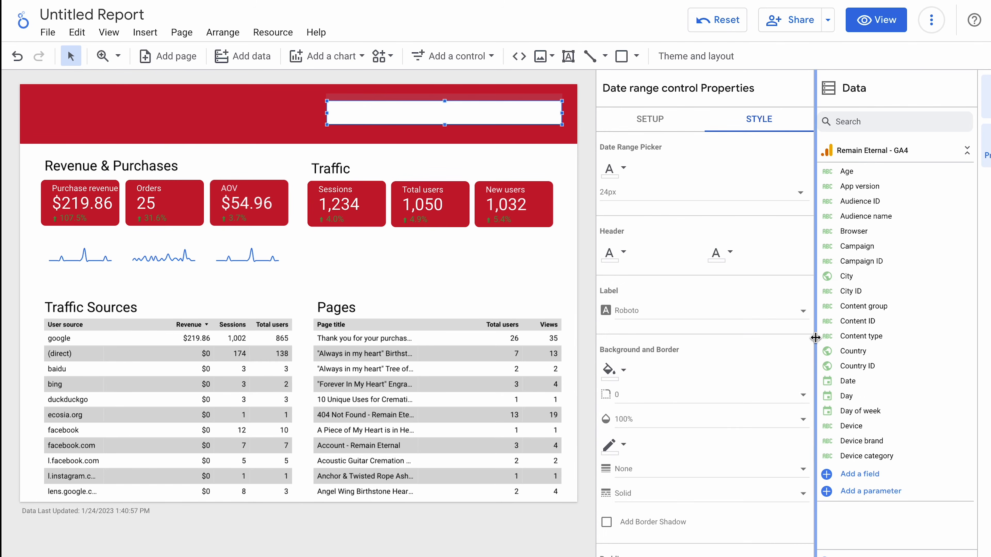
{"action": "left_click", "coordinate": [621, 371]}
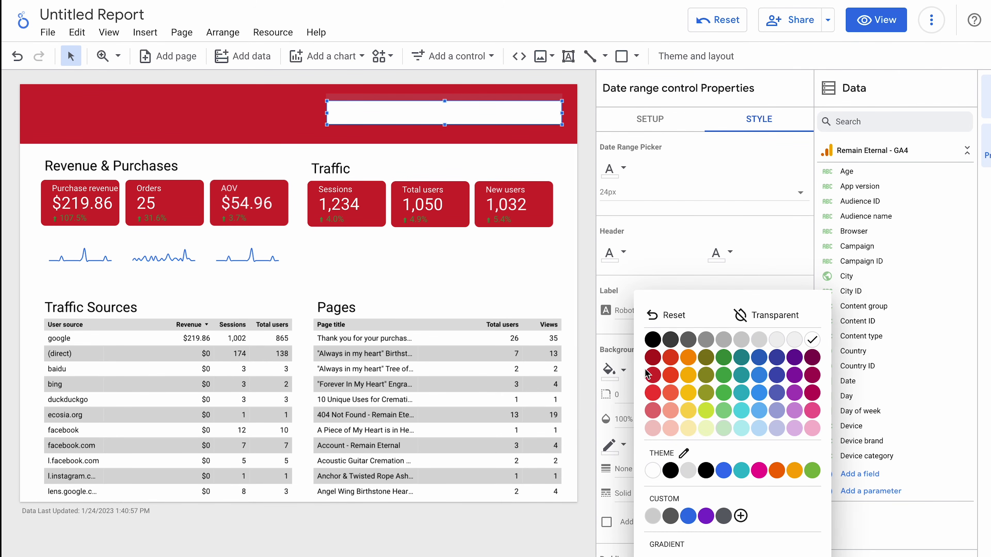
{"action": "left_click", "coordinate": [760, 343]}
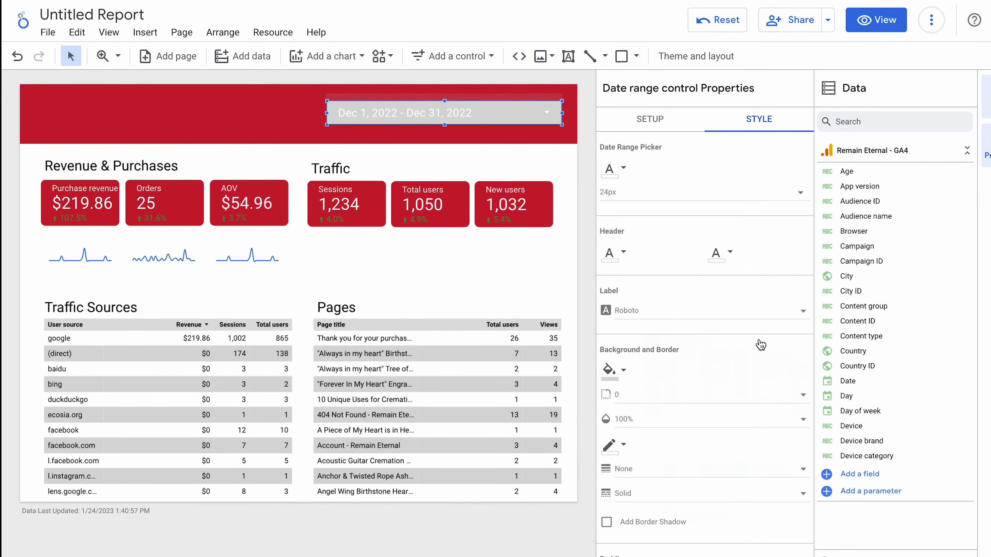
- Set the date range control's background to black and check its calendar on the report
{"action": "left_click", "coordinate": [615, 374]}
{"action": "left_click", "coordinate": [653, 340]}
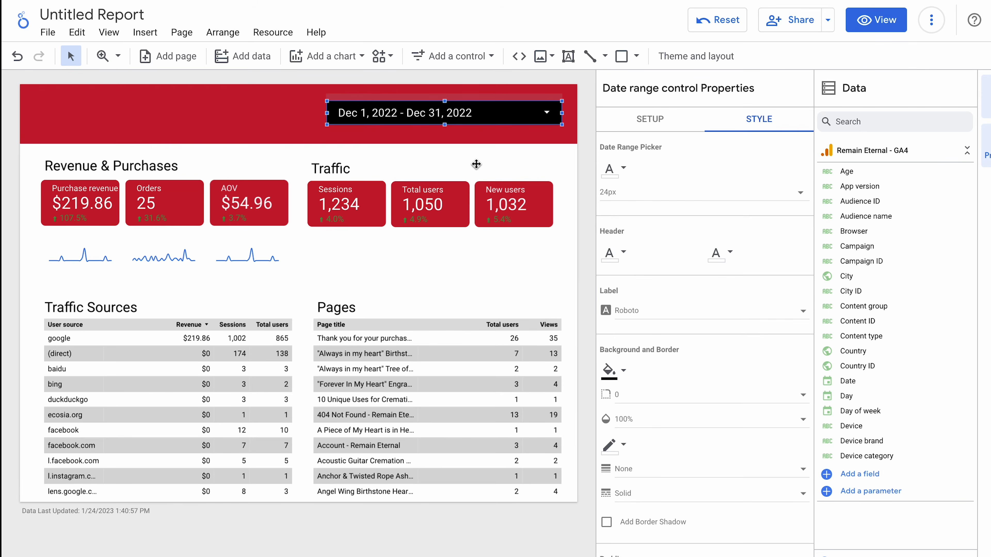
{"action": "left_click", "coordinate": [502, 155]}
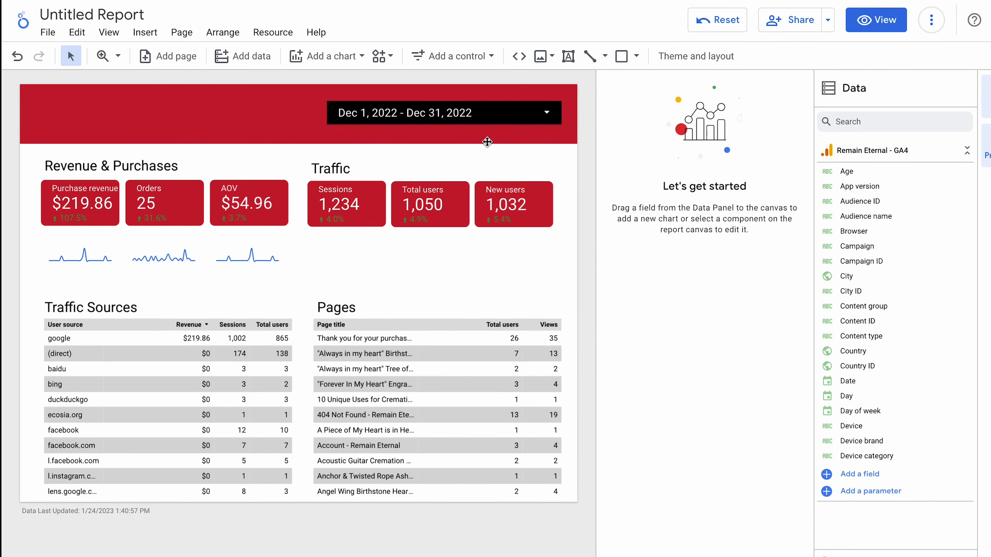
{"action": "left_click", "coordinate": [496, 119]}
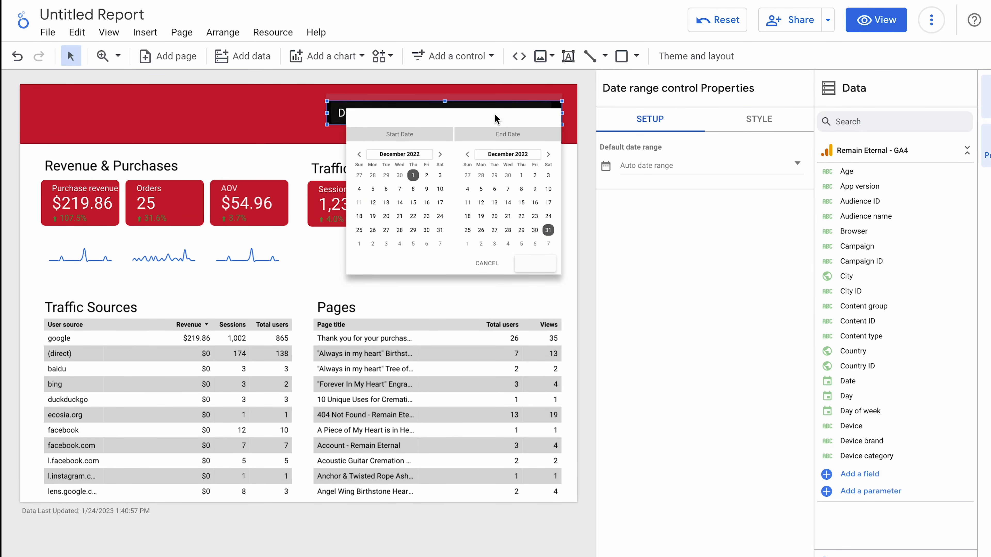
{"action": "left_click", "coordinate": [218, 102]}
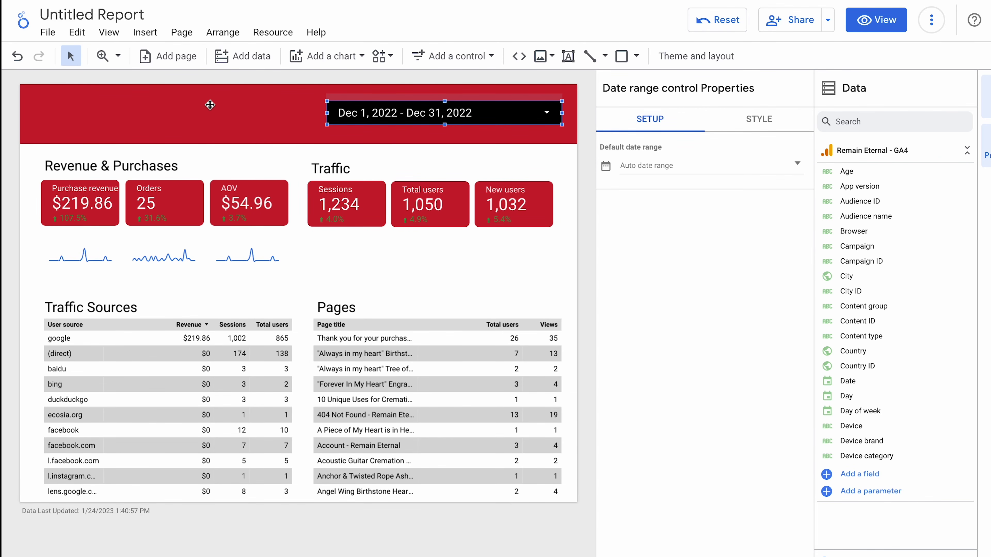
- Add a text box in the red header beside the date range control reading "Ecommerce Data"
{"action": "left_click", "coordinate": [568, 55]}
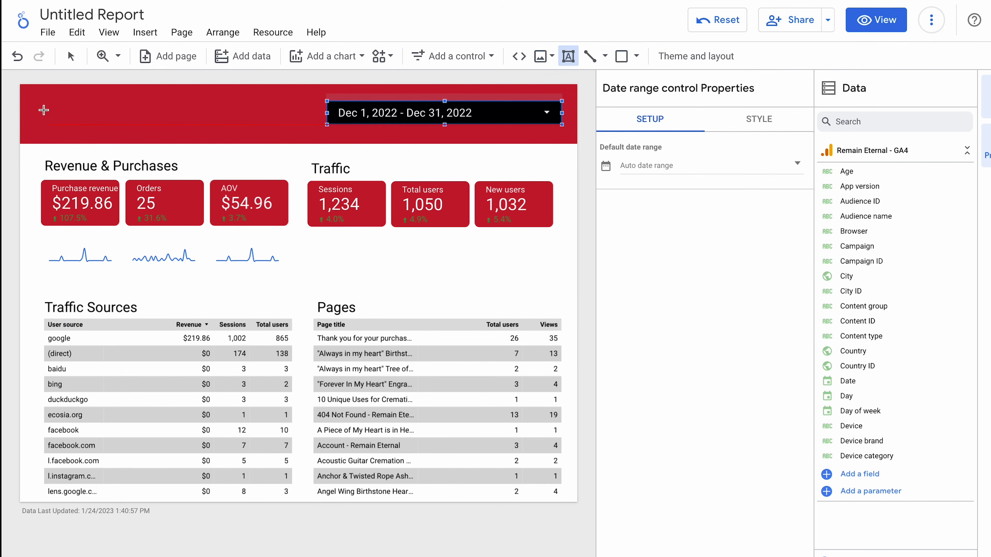
{"action": "left_click", "coordinate": [58, 104]}
{"action": "left_click_drag", "start_coordinate": [58, 104], "coordinate": [314, 143]}
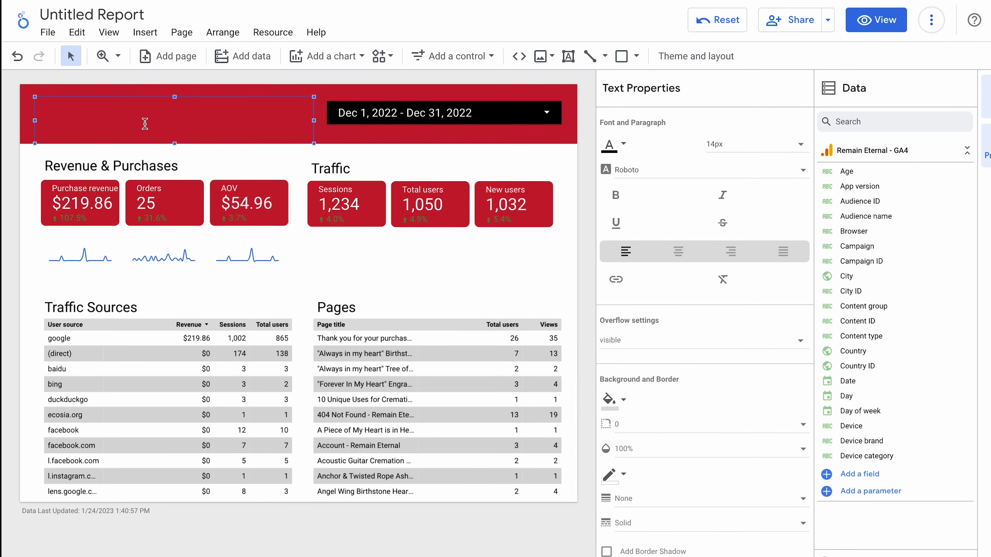
{"action": "type", "text": "Ed"}
- Make the "Ecommerce Data" header text white and set its size to 32px
{"action": "triple_click", "coordinate": [97, 101]}
{"action": "left_click", "coordinate": [614, 148]}
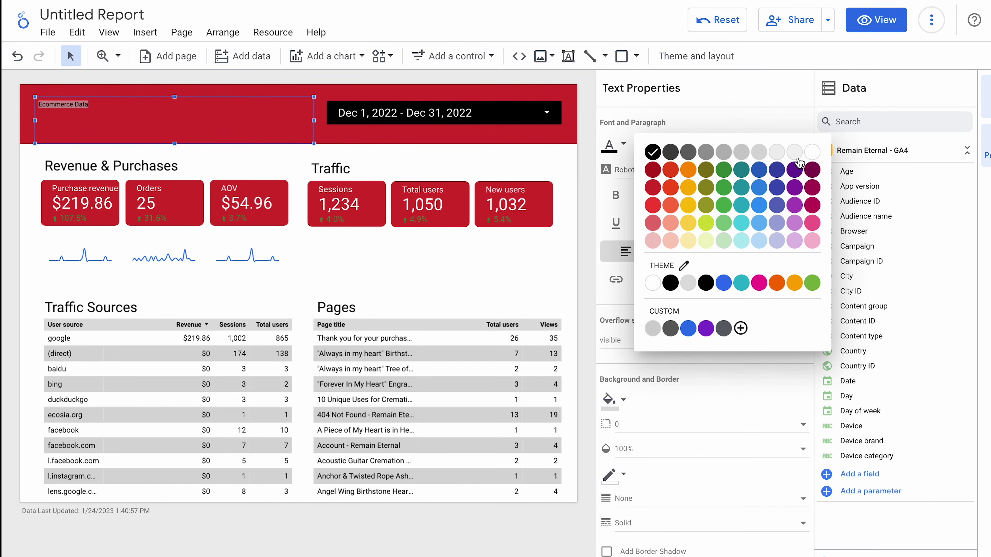
{"action": "left_click", "coordinate": [818, 157]}
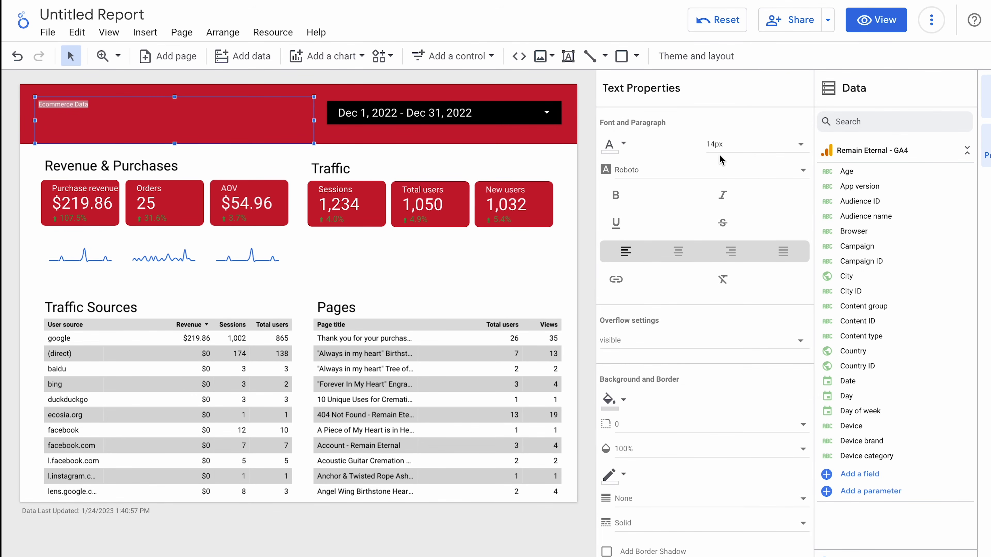
{"action": "left_click", "coordinate": [721, 147]}
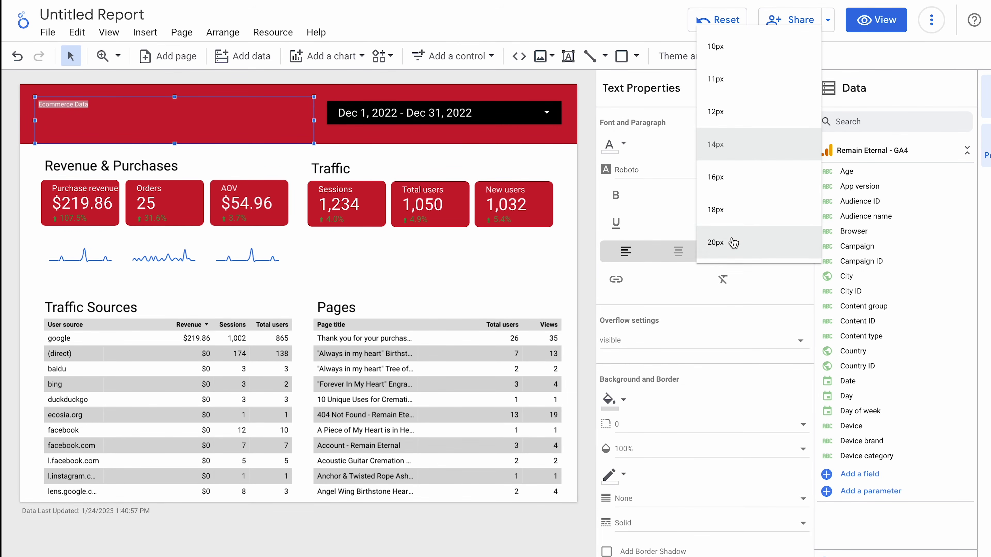
{"action": "scroll", "coordinate": [733, 243], "scroll_direction": "down", "scroll_amount": 4}
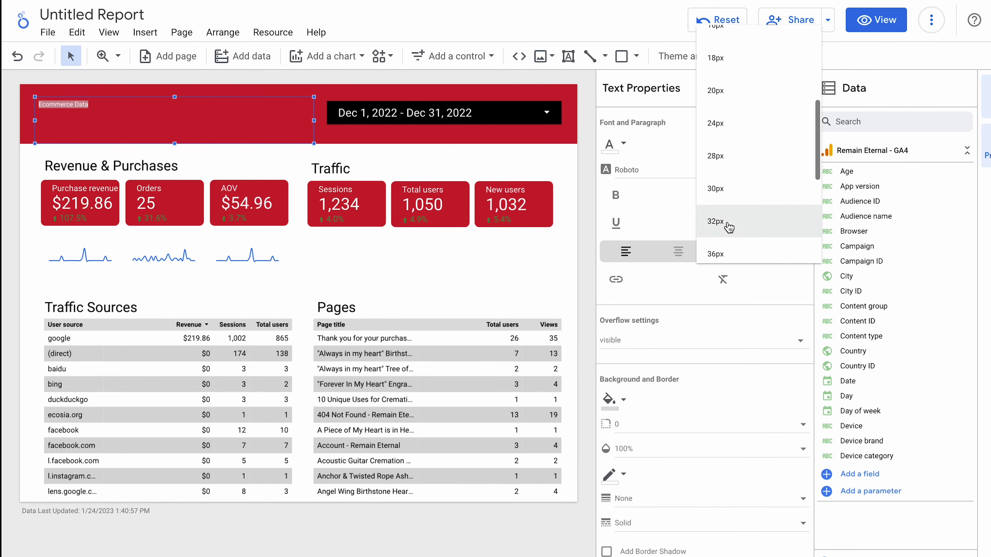
{"action": "left_click", "coordinate": [728, 228]}
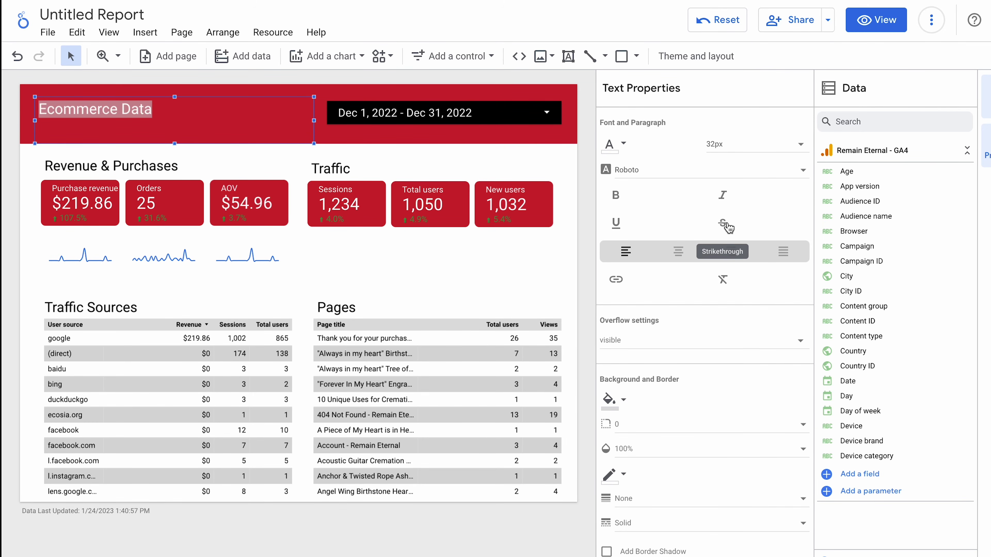
- Increase the "Ecommerce Data" title to 44px and make it bold
{"action": "left_click", "coordinate": [741, 147]}
{"action": "left_click", "coordinate": [739, 252]}
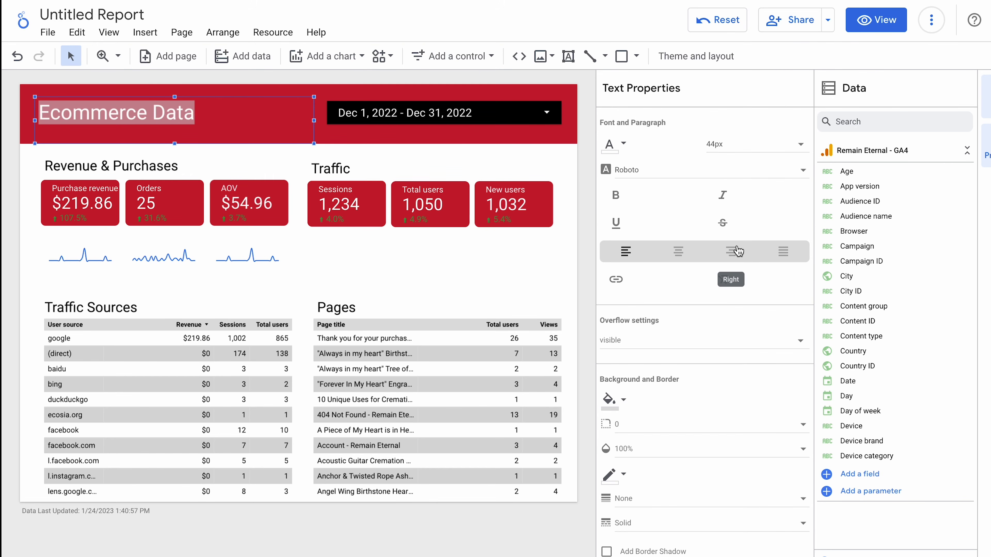
{"action": "left_click", "coordinate": [615, 194]}
{"action": "left_click", "coordinate": [587, 281]}
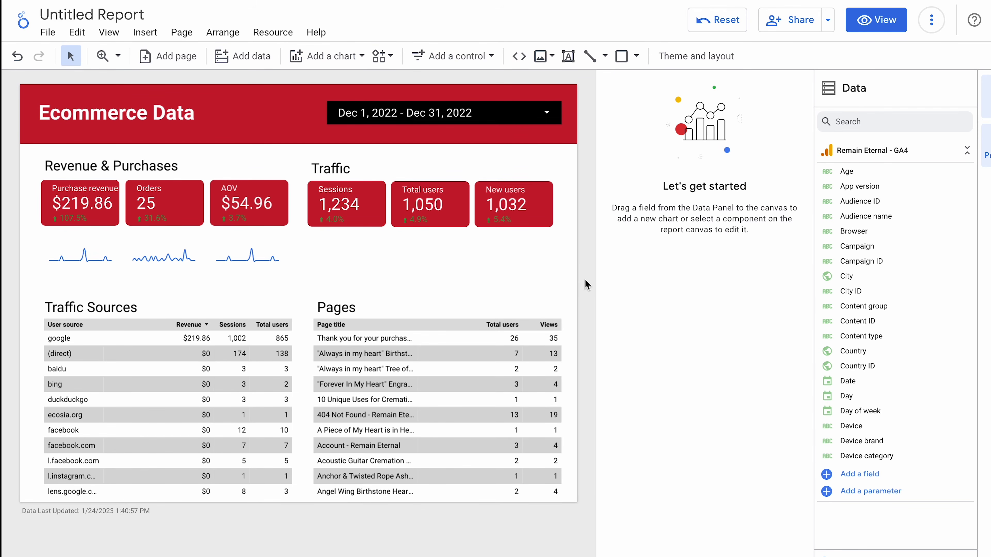
- Move the Traffic Sources and Pages tables with their headings up together to sit just below the sparklines
{"action": "left_click", "coordinate": [29, 301]}
{"action": "left_click_drag", "start_coordinate": [28, 301], "coordinate": [567, 431]}
{"action": "key", "text": "shift+Up"}
{"action": "key", "text": "shift+Up"}
{"action": "key", "text": "shift+Up"}
{"action": "key", "text": "shift+Up"}
{"action": "key", "text": "shift+Up"}
{"action": "key", "text": "shift+Up"}
{"action": "key", "text": "shift+Up"}
{"action": "key", "text": "shift+Up"}
{"action": "key", "text": "shift+Up"}
{"action": "key", "text": "shift+Up"}
{"action": "key", "text": "shift+Up"}
{"action": "key", "text": "shift+Up"}
{"action": "key", "text": "shift+Up"}
{"action": "key", "text": "shift+Up"}
{"action": "key", "text": "shift+Up"}
{"action": "key", "text": "shift+Up"}
{"action": "key", "text": "shift+Up"}
{"action": "key", "text": "shift+Up"}
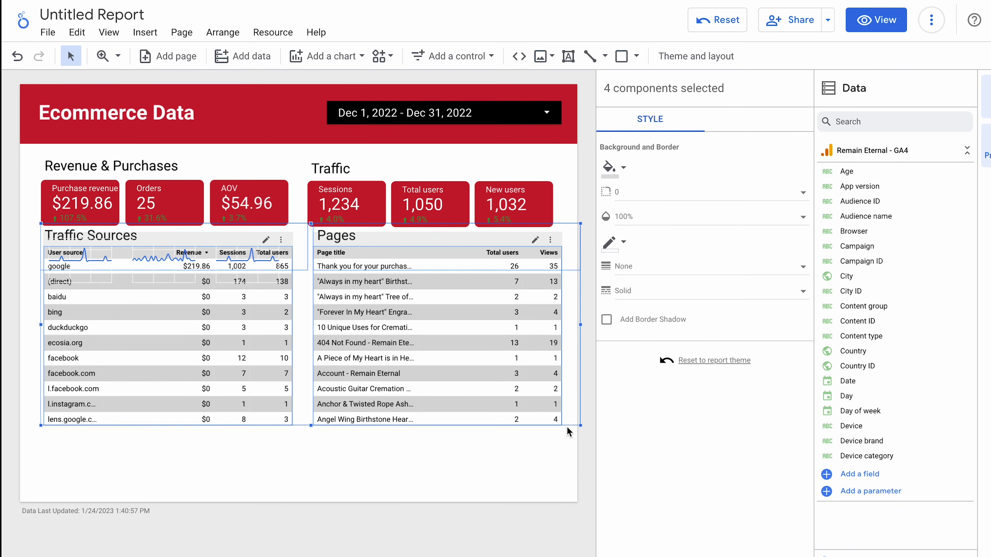
{"action": "key", "text": "shift+Down"}
{"action": "key", "text": "shift+Down"}
{"action": "key", "text": "shift+Down"}
{"action": "key", "text": "shift+Down"}
{"action": "key", "text": "shift+Down"}
{"action": "key", "text": "shift+Down"}
{"action": "key", "text": "shift+Down"}
{"action": "key", "text": "shift+Down"}
{"action": "key", "text": "shift+Down"}
{"action": "key", "text": "shift+Down"}
{"action": "key", "text": "shift+Down"}
{"action": "key", "text": "shift+Down"}
{"action": "key", "text": "shift+Down"}
{"action": "key", "text": "shift+Down"}
{"action": "key", "text": "shift+Down"}
{"action": "key", "text": "shift+Down"}
{"action": "key", "text": "shift+Down"}
{"action": "key", "text": "shift+Up"}
{"action": "key", "text": "shift+Up"}
{"action": "key", "text": "shift+Up"}
{"action": "key", "text": "shift+Up"}
{"action": "key", "text": "shift+Up"}
{"action": "key", "text": "shift+Up"}
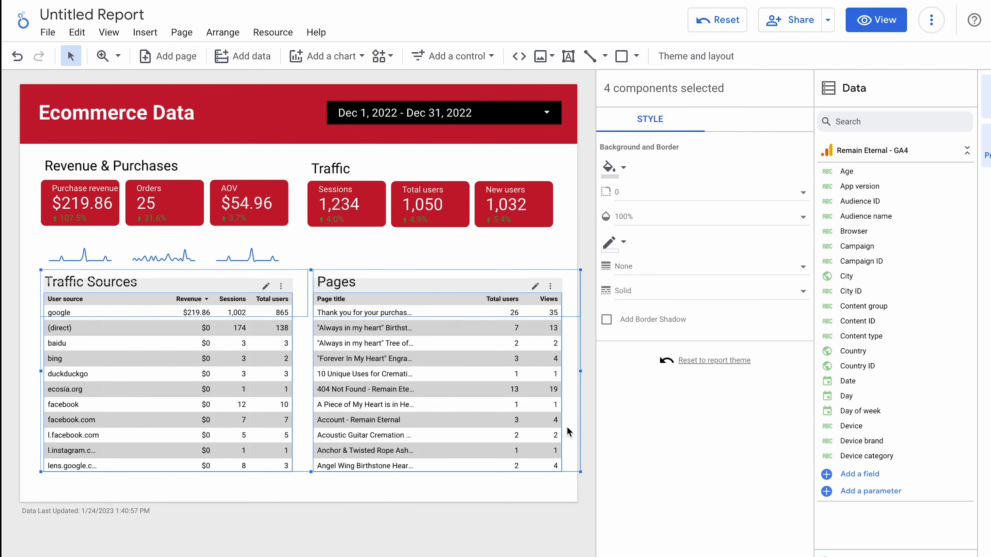
{"action": "left_click", "coordinate": [572, 253]}
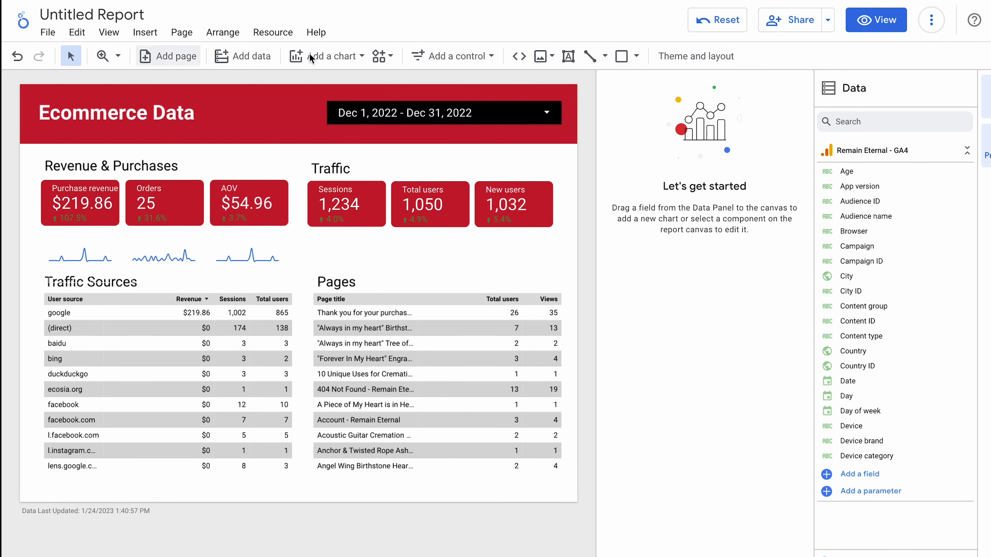
- Add a second page to the report, rename the first page "Ecommerce Data", and return to that page
{"action": "left_click", "coordinate": [171, 55]}
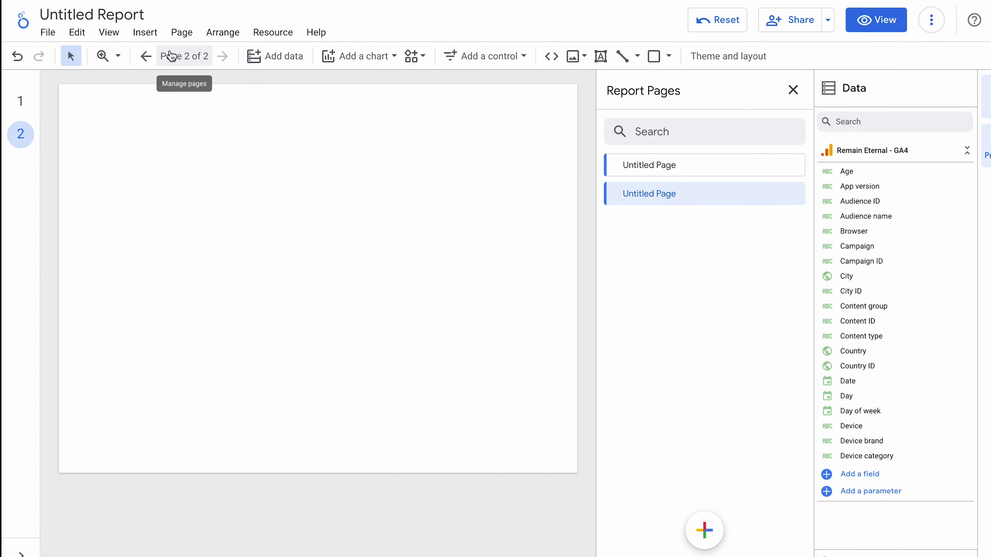
{"action": "left_click", "coordinate": [661, 172]}
{"action": "double_click", "coordinate": [659, 167]}
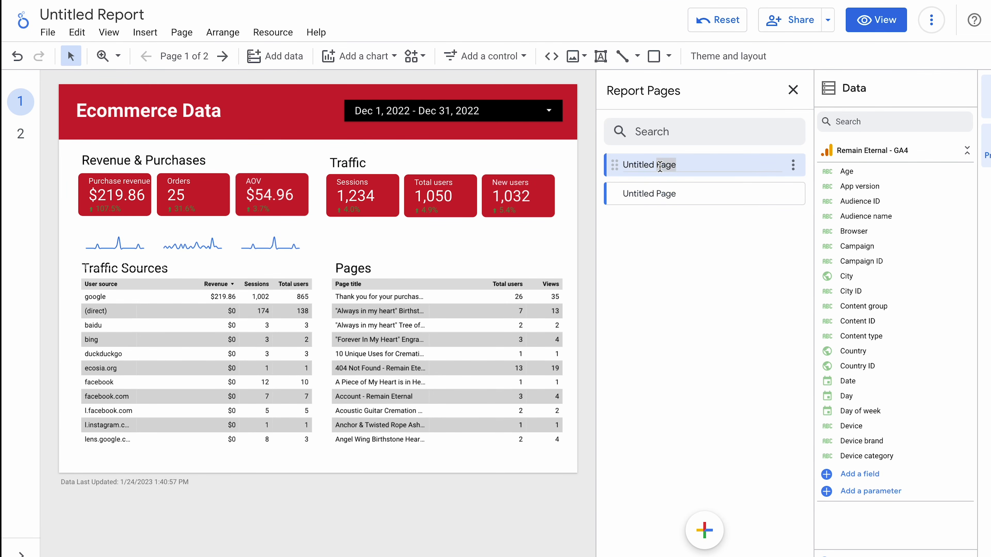
{"action": "type", "text": "Ecommerce Data"}
{"action": "left_click", "coordinate": [659, 194]}
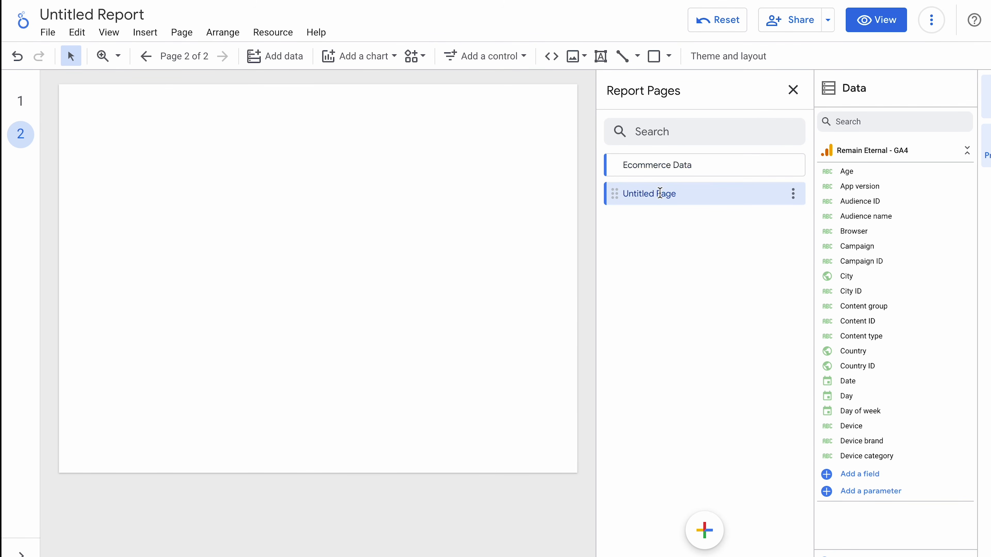
{"action": "left_click", "coordinate": [657, 164]}
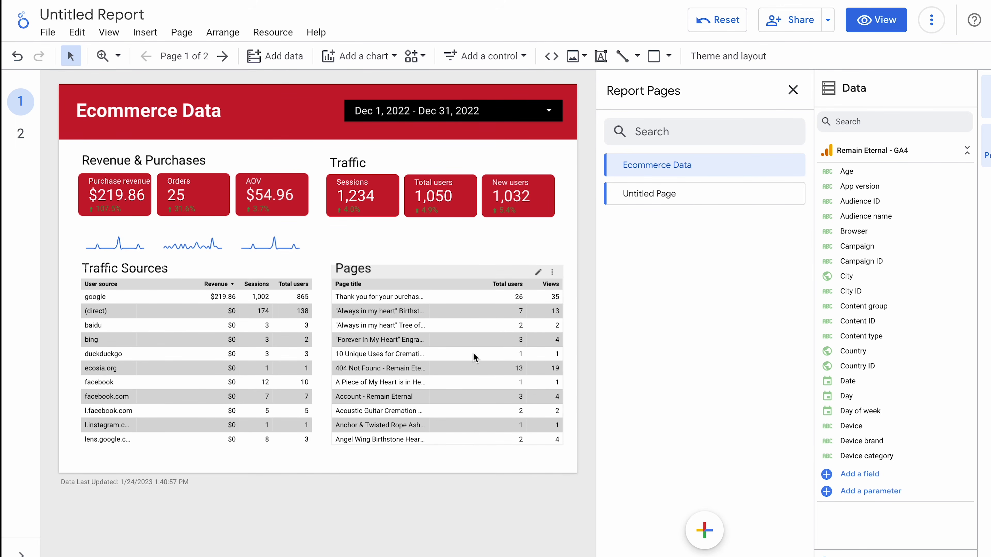
- Change the background of the date range control in the red header to light red
{"action": "left_click", "coordinate": [491, 111]}
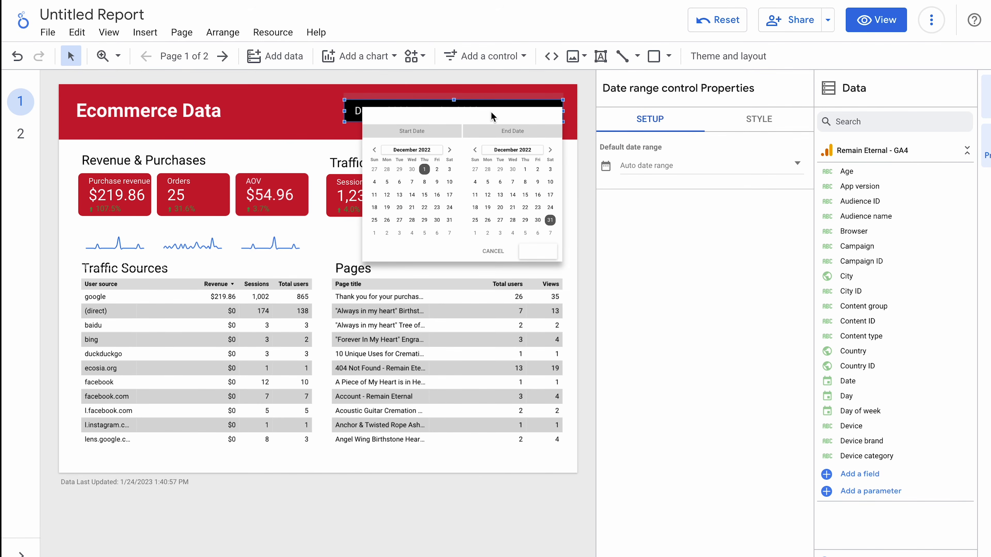
{"action": "left_click", "coordinate": [758, 121]}
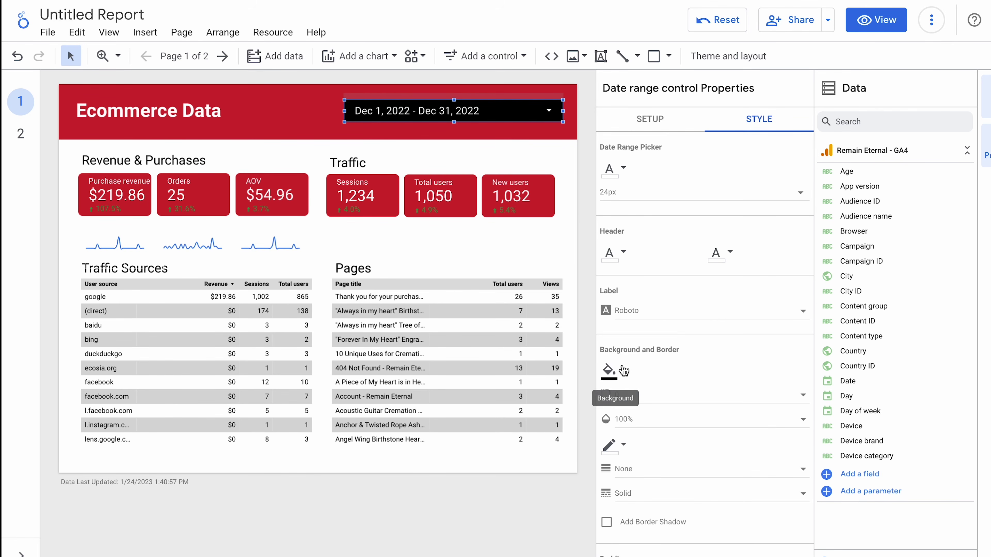
{"action": "left_click", "coordinate": [621, 375]}
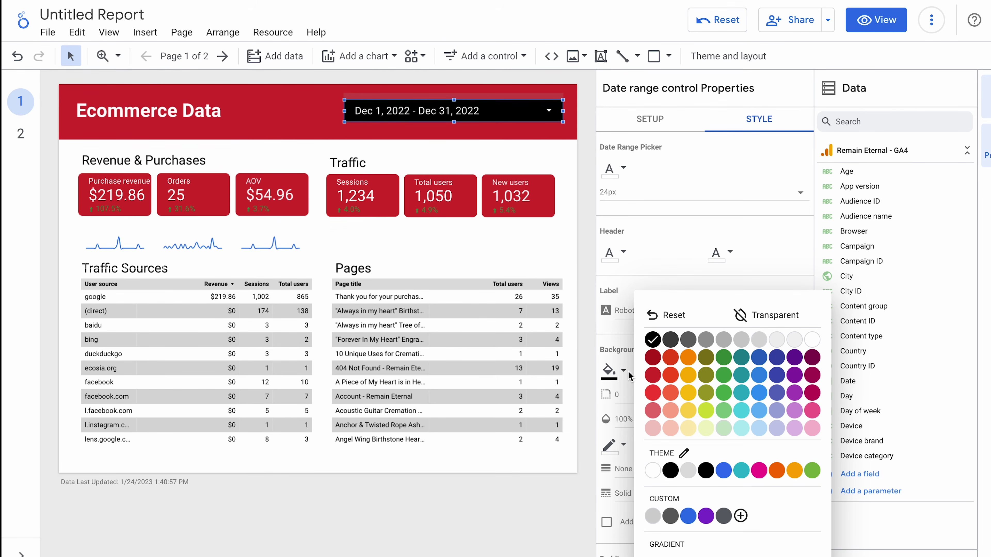
{"action": "left_click", "coordinate": [652, 410]}
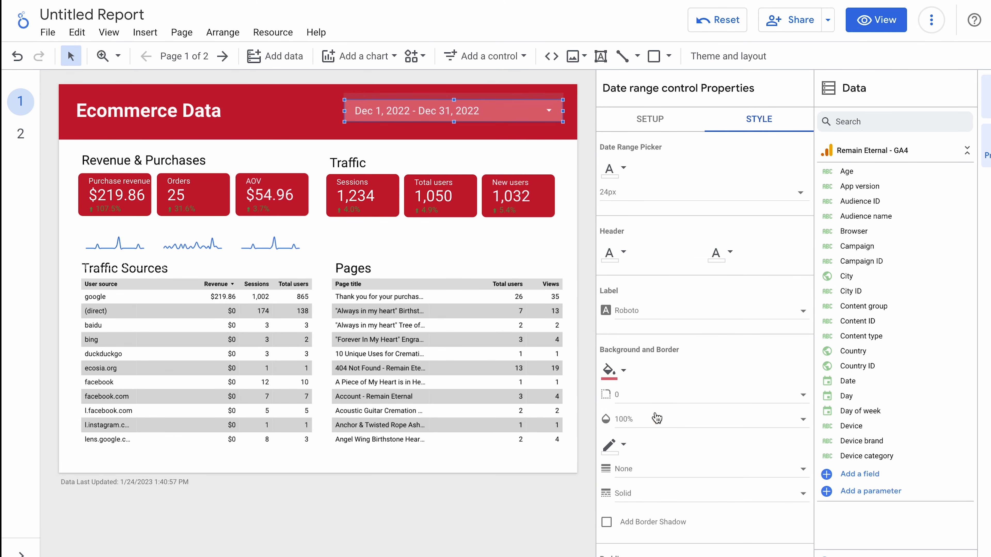
{"action": "left_click", "coordinate": [590, 383]}
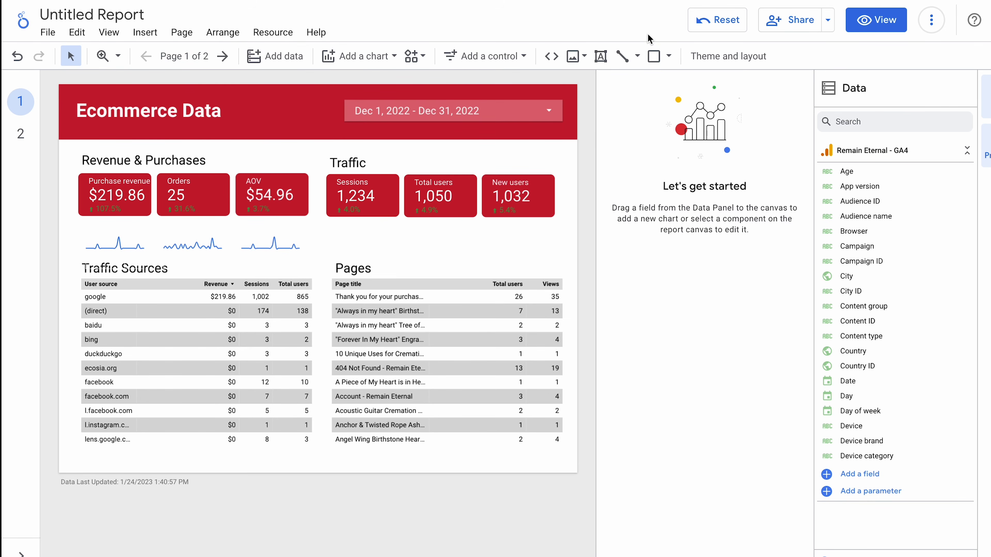
- Look at the report's options for sharing with people and groups, leaving them unchanged
{"action": "left_click", "coordinate": [800, 26]}
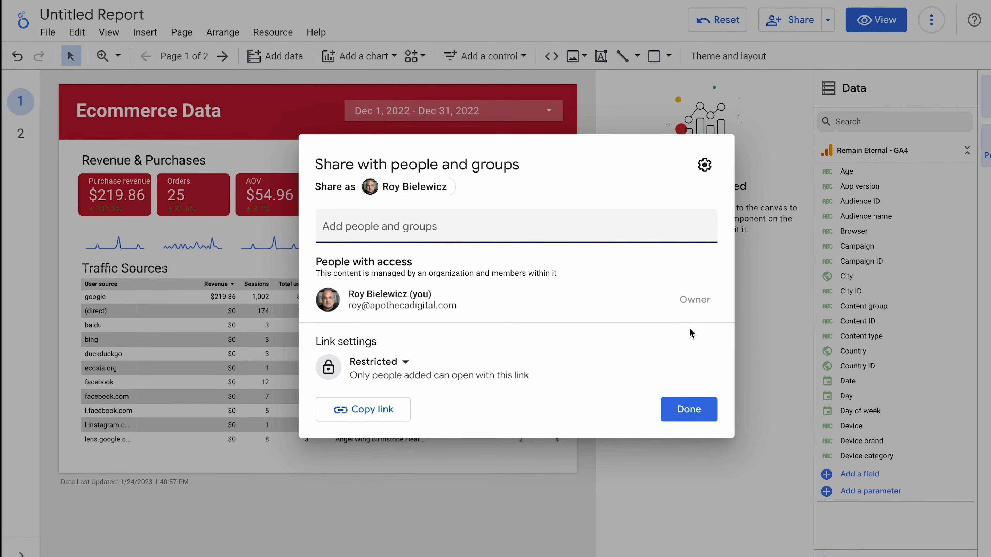
{"action": "left_click", "coordinate": [789, 170]}
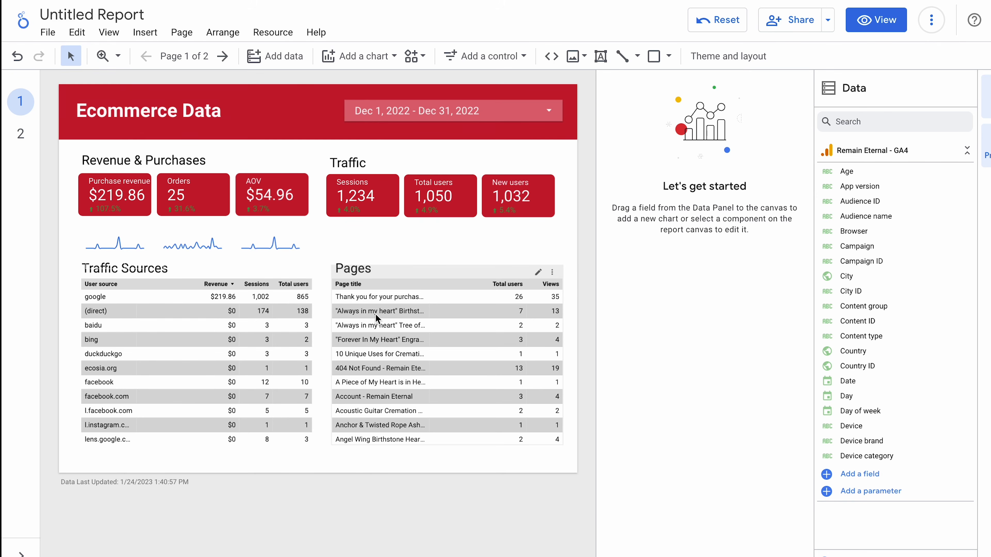
- Preview the report in view mode and set its date range to This month to date
{"action": "left_click", "coordinate": [866, 25]}
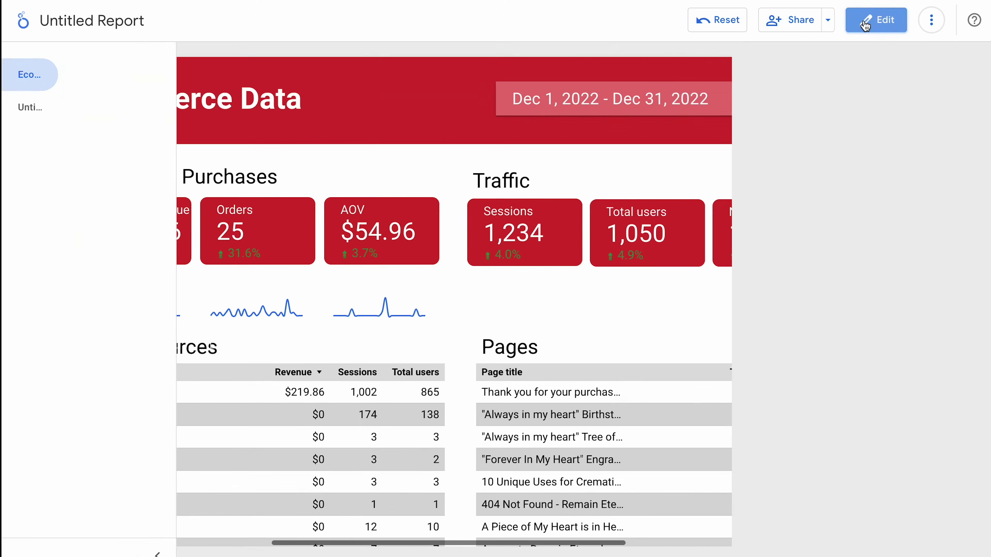
{"action": "scroll", "coordinate": [700, 179], "scroll_direction": "down", "scroll_amount": 3}
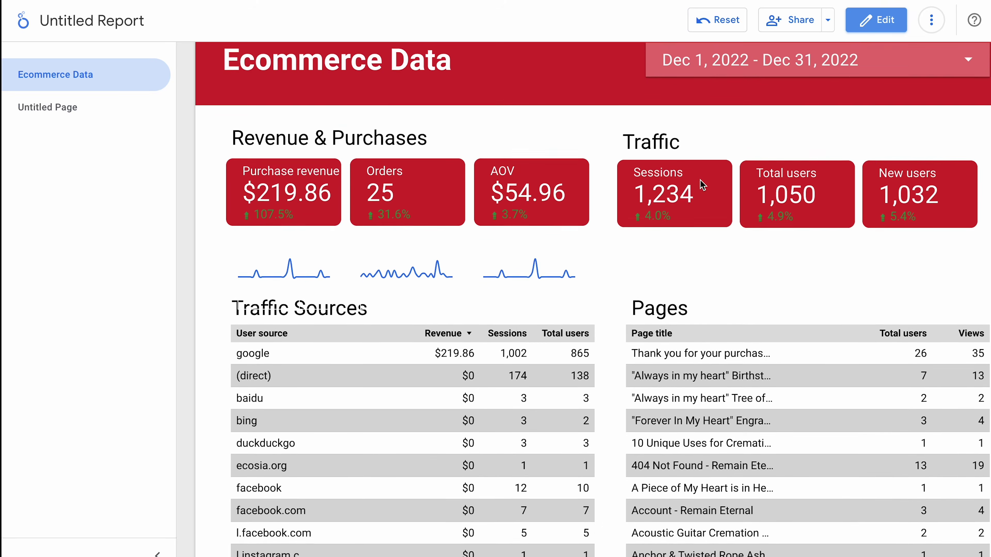
{"action": "scroll", "coordinate": [700, 179], "scroll_direction": "up", "scroll_amount": 1}
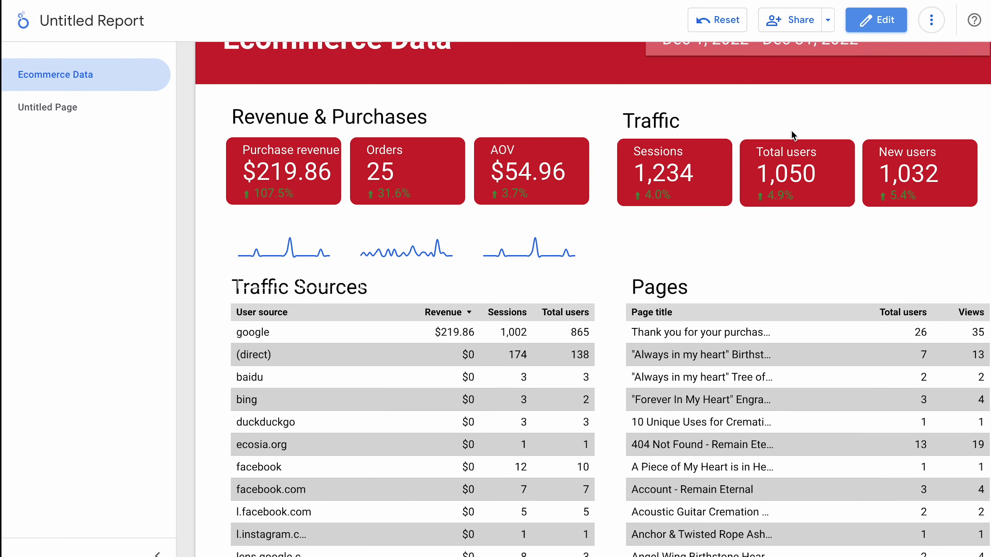
{"action": "scroll", "coordinate": [792, 136], "scroll_direction": "up", "scroll_amount": 2}
{"action": "left_click", "coordinate": [849, 99]}
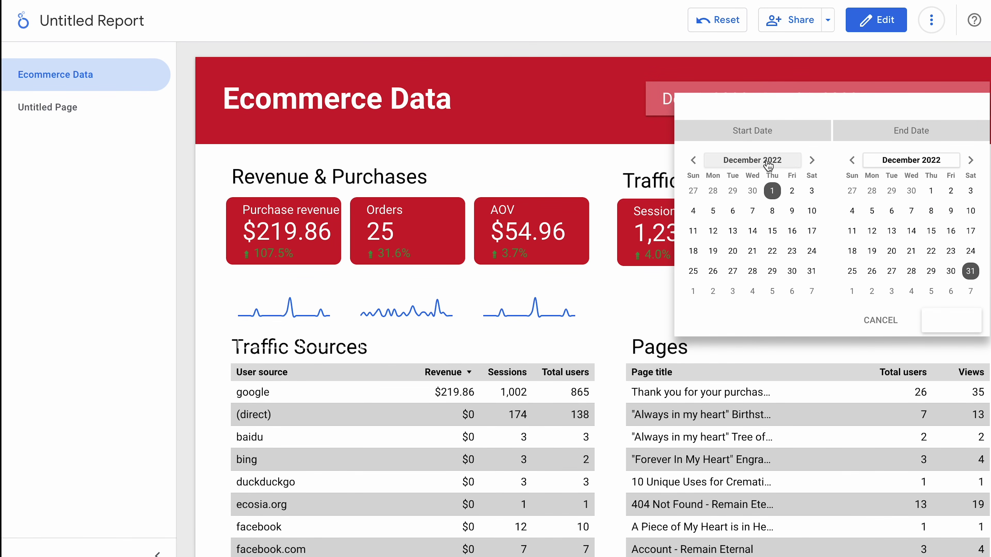
{"action": "left_click", "coordinate": [963, 106]}
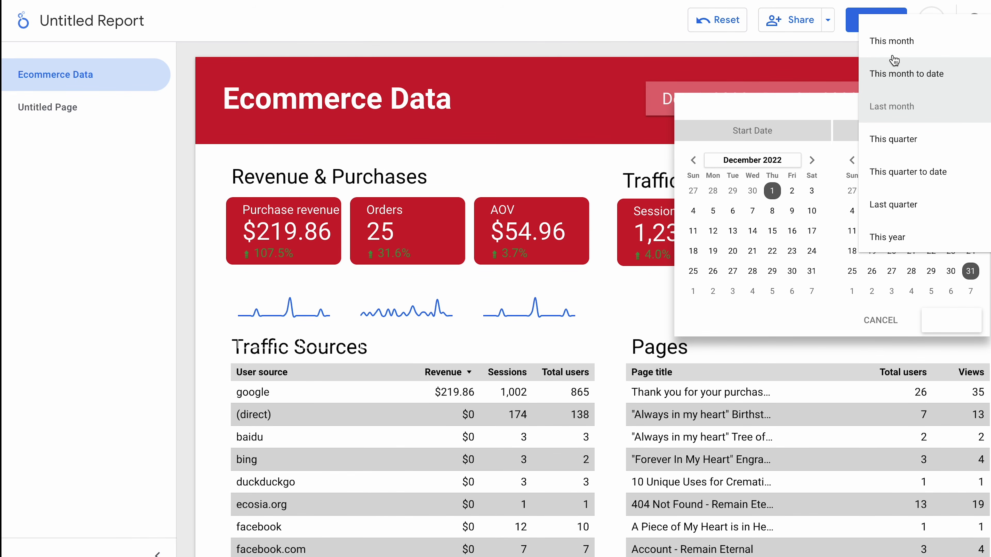
{"action": "left_click", "coordinate": [906, 73]}
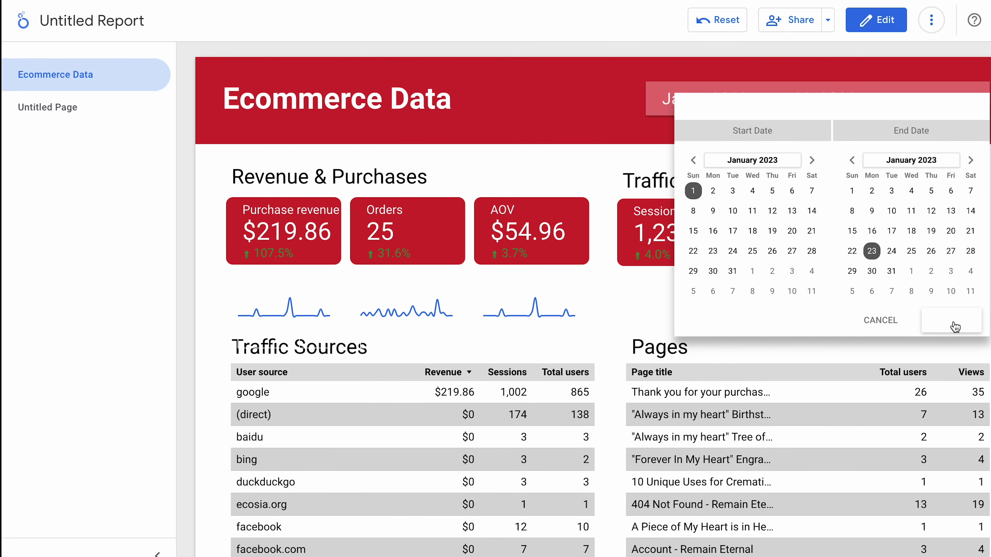
{"action": "left_click", "coordinate": [952, 320]}
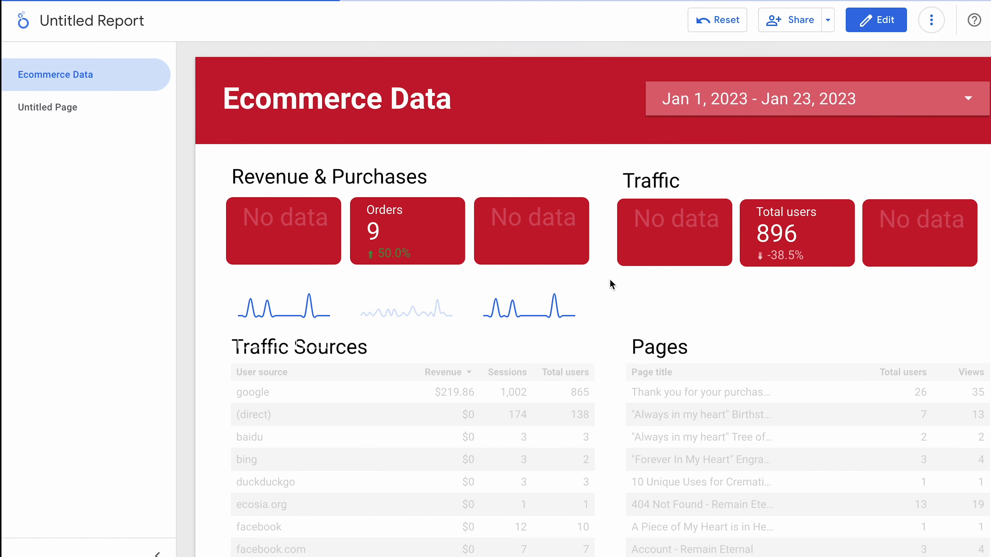